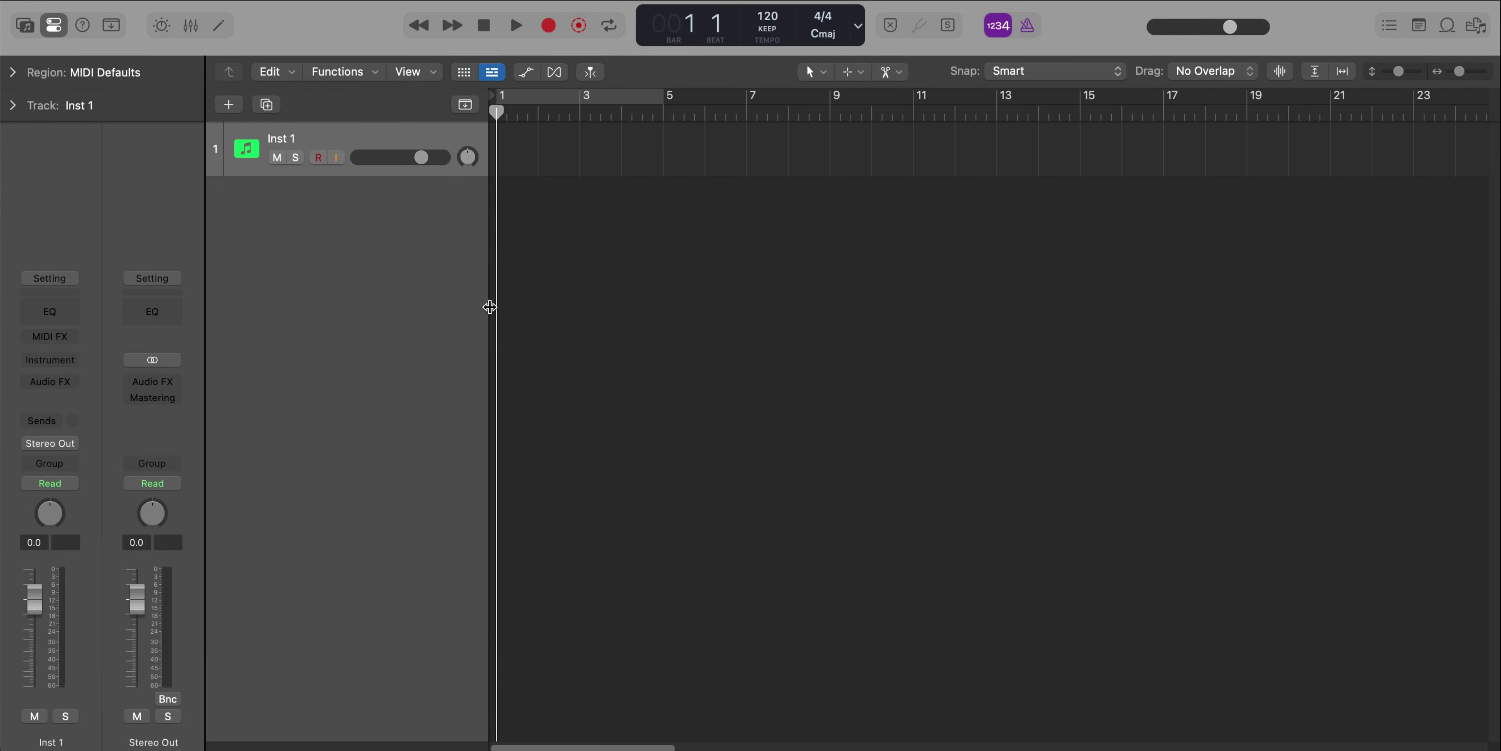
Load the ES2 synthesizer on Inst 1, close its window and turn on the cycle range over the first four bars
key(alt+super+i)
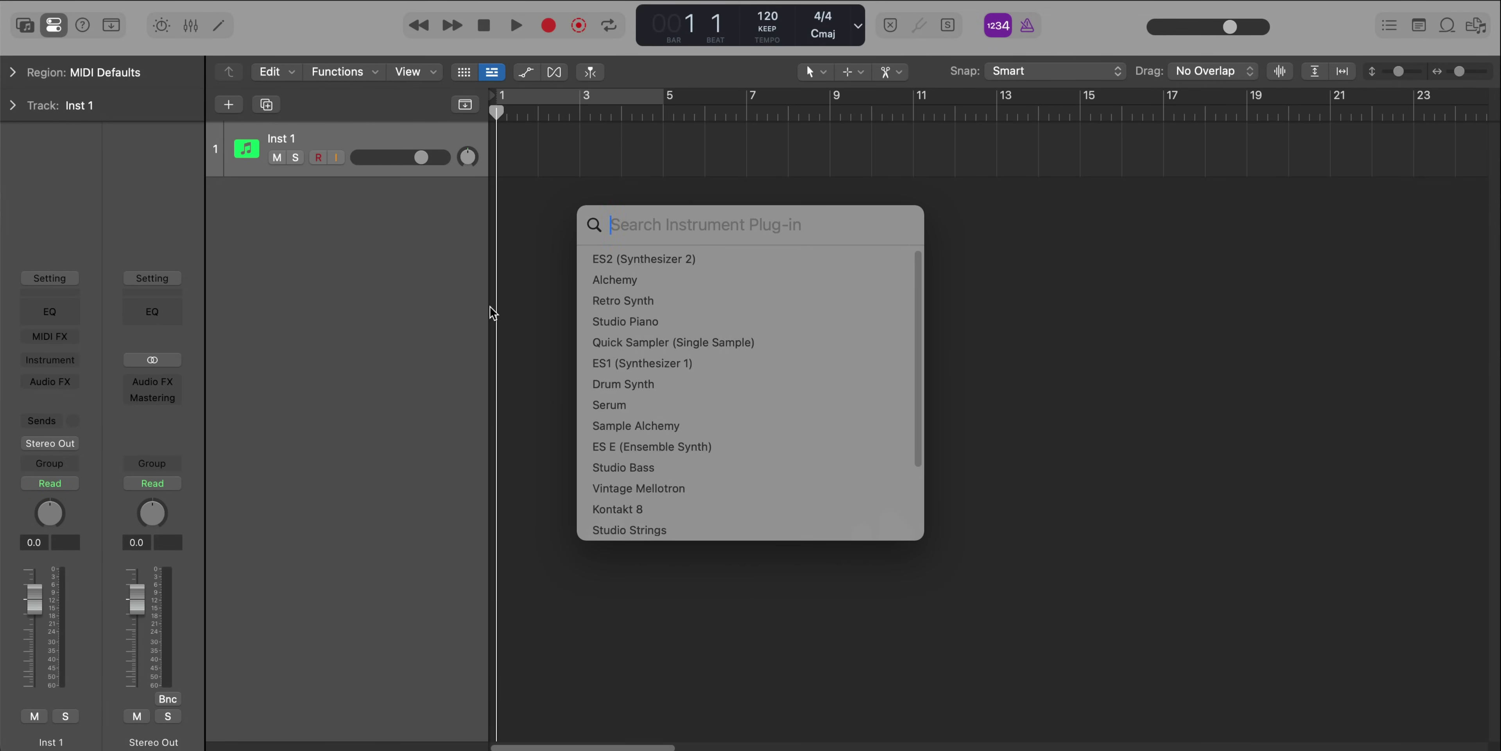
text(es2)
key(Return)
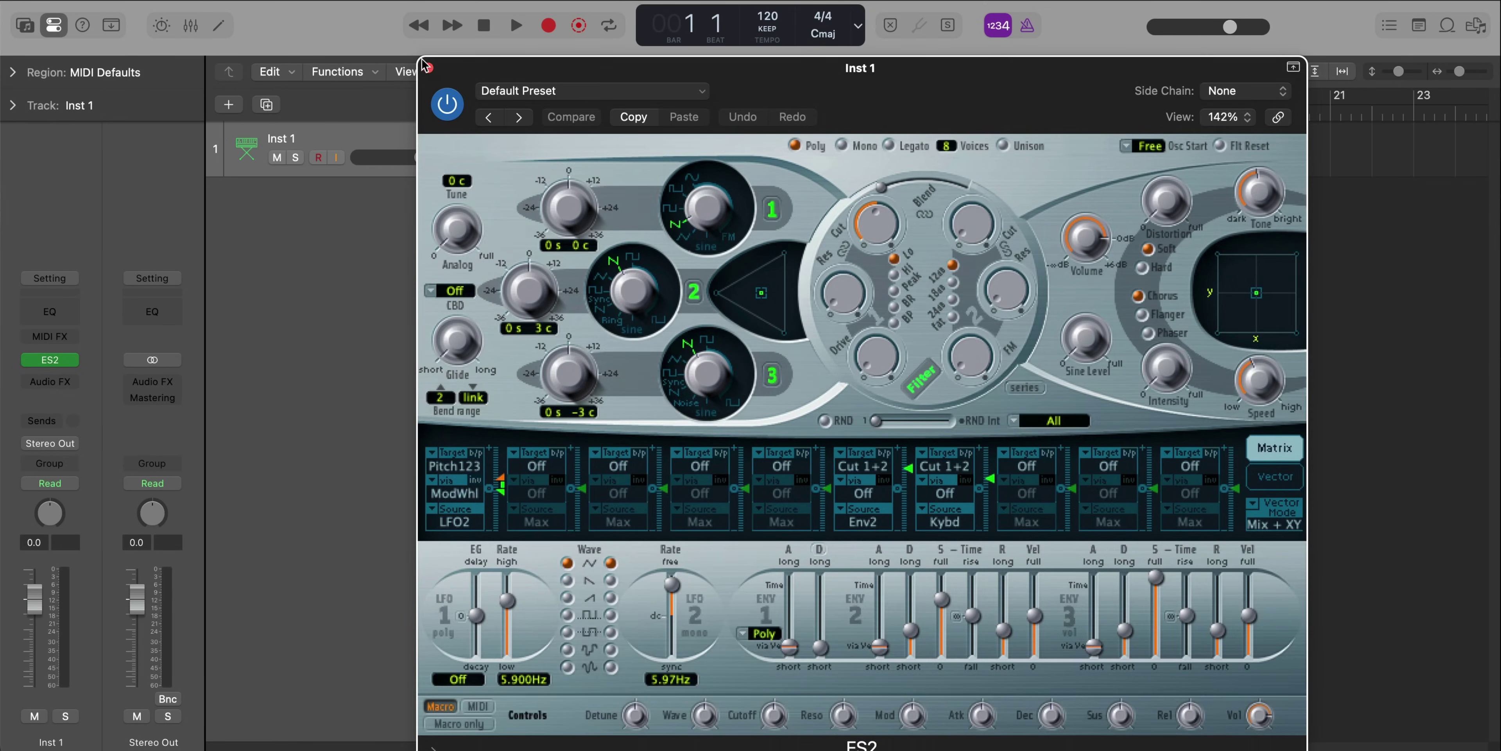
click(429, 69)
click(597, 99)
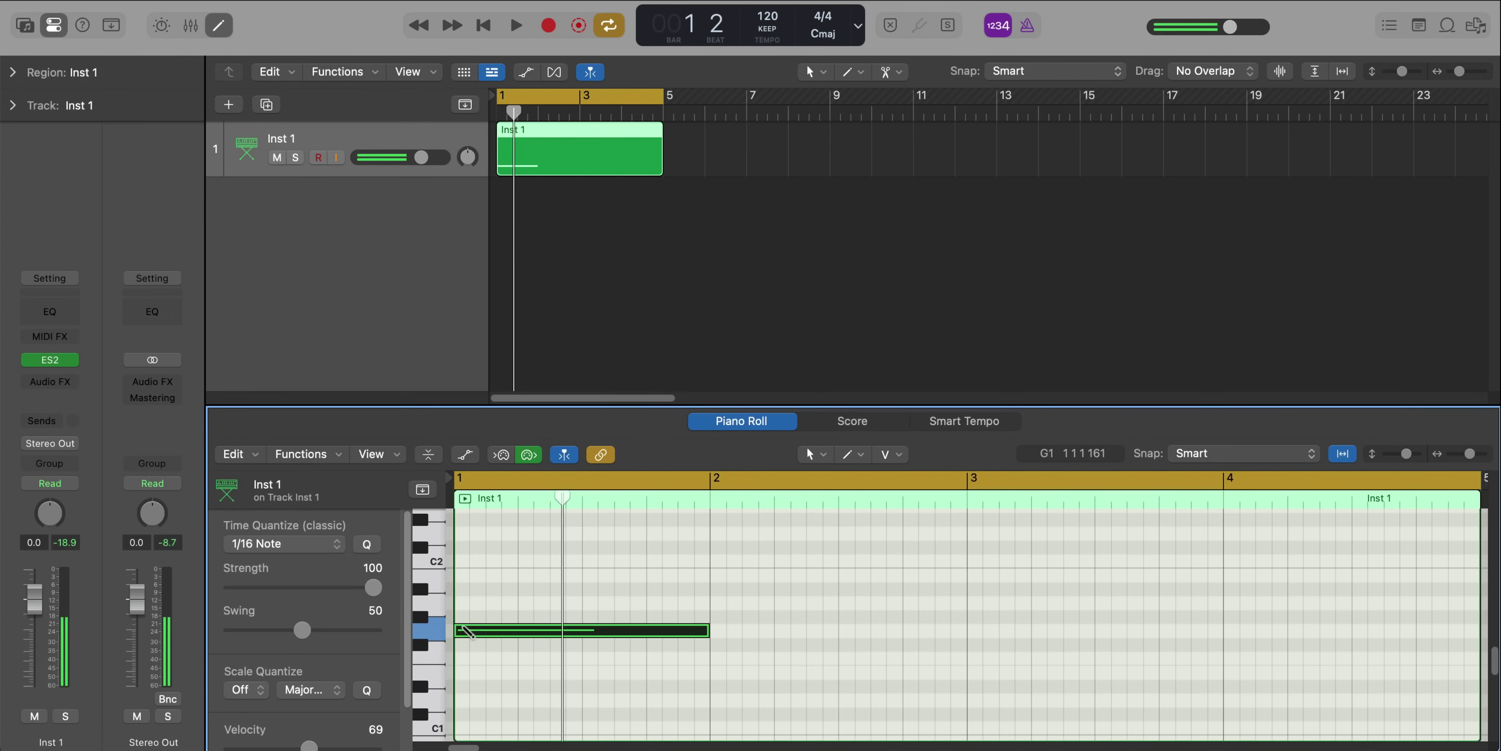
In bar 1, stack a one-bar D2 note above the G1 note by copying it, and audition the pair
click(488, 628)
drag(488, 628, 491, 532)
key(space)
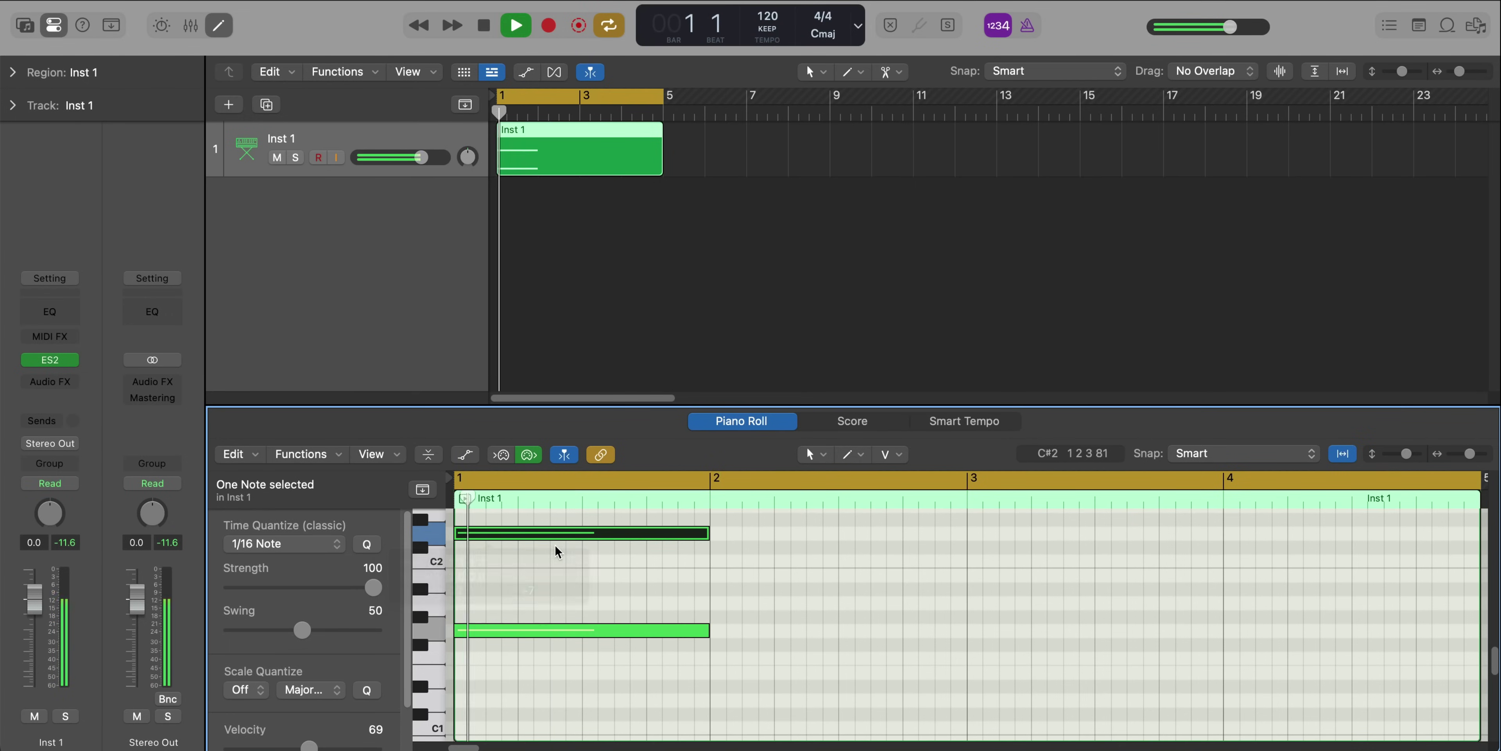
key(space)
scroll(725, 535, up, 1)
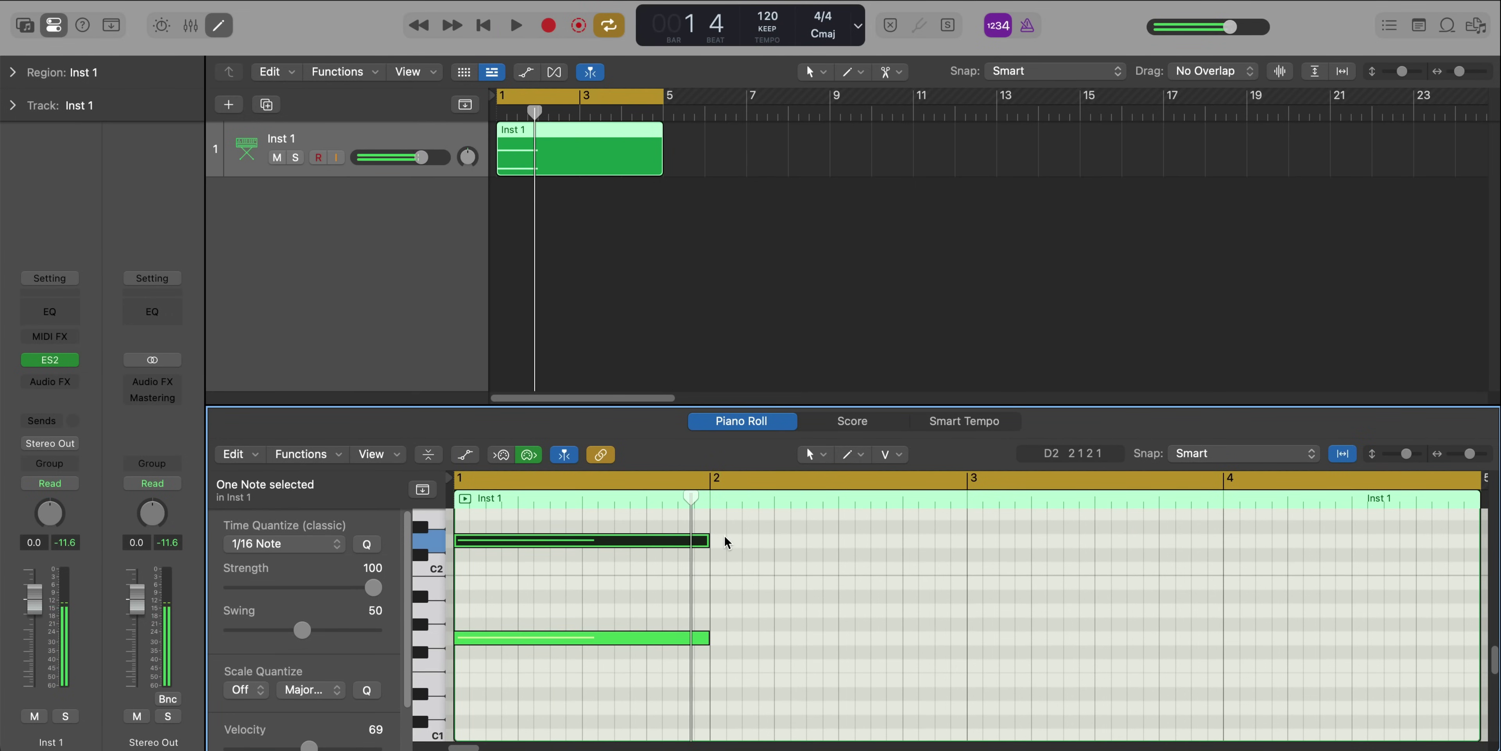
Add D#2 and A#1 notes at the start of bar 2 and shorten both to half a bar
super+click(723, 530)
key(space)
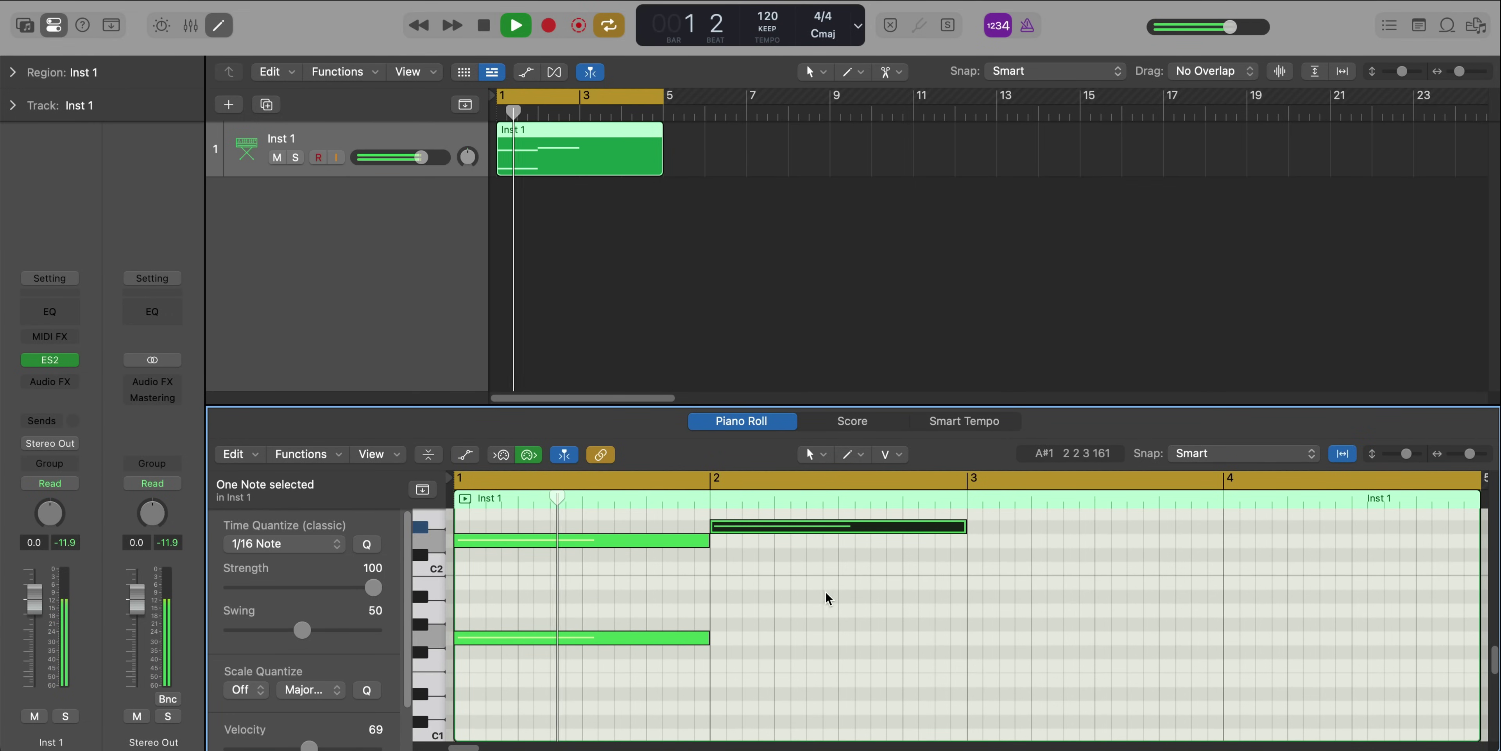
super+click(722, 595)
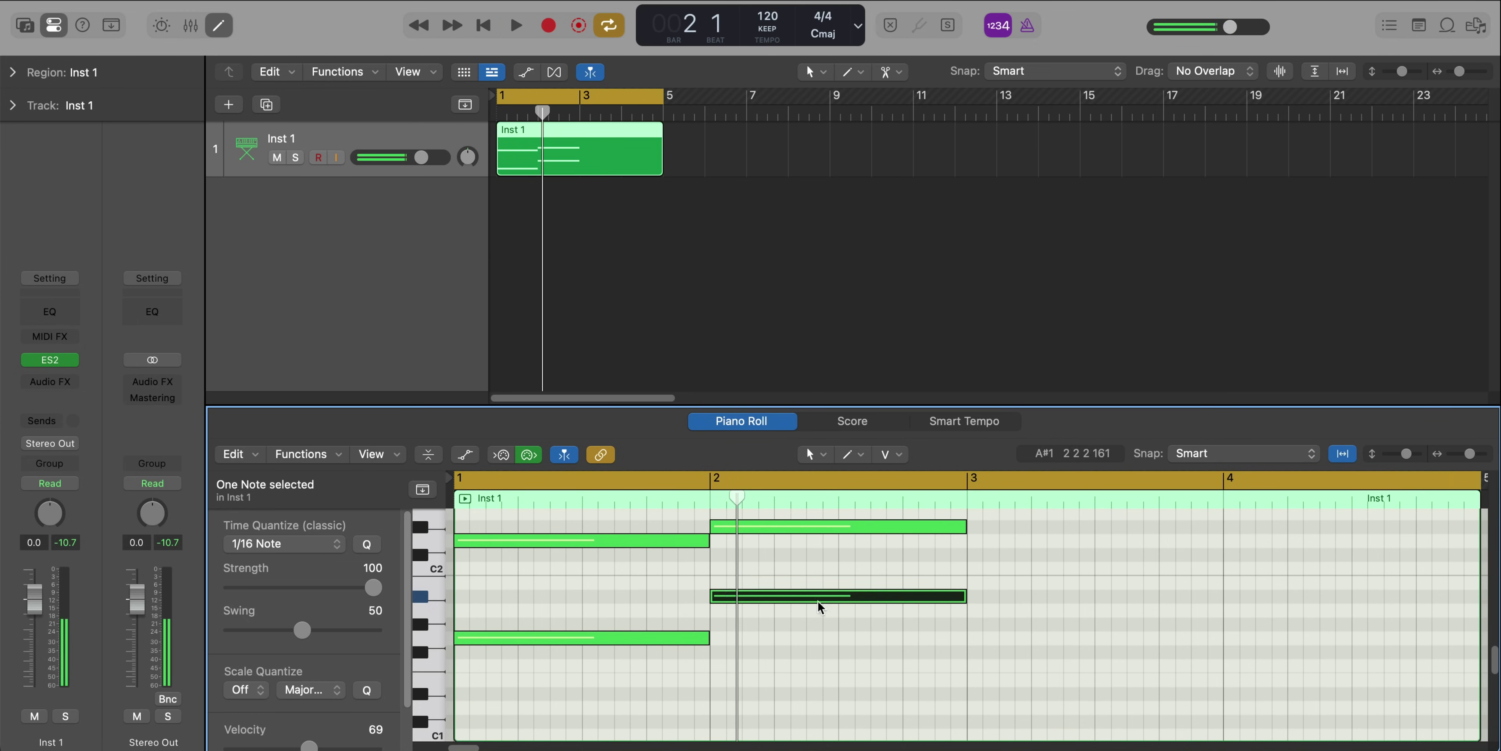
mouse_move(949, 632)
mouse_down()
mouse_move(927, 488)
mouse_move(838, 533)
mouse_up()
key(space)
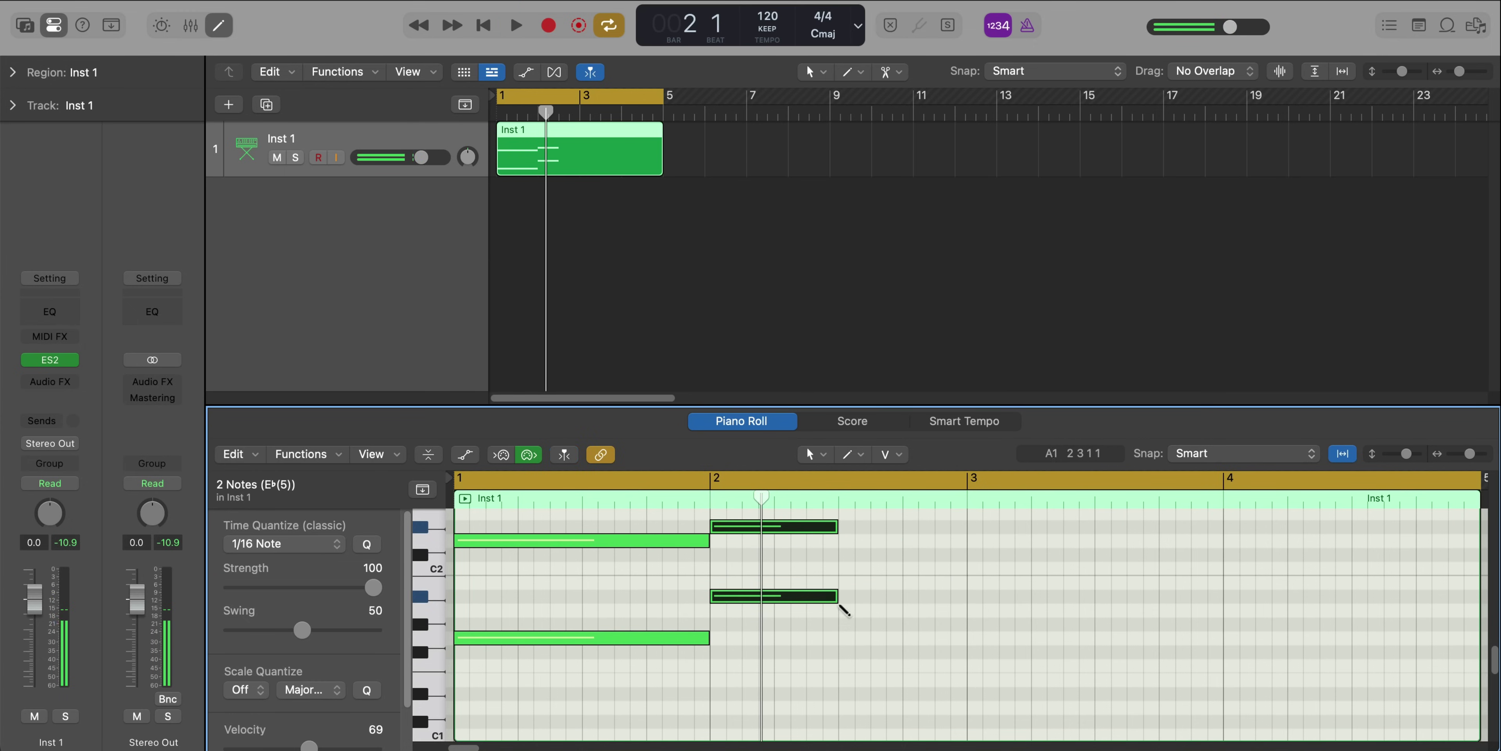
Fill the second half of bar 2 with half-bar A#1 and D#1 notes and audition the pattern
super+click(842, 596)
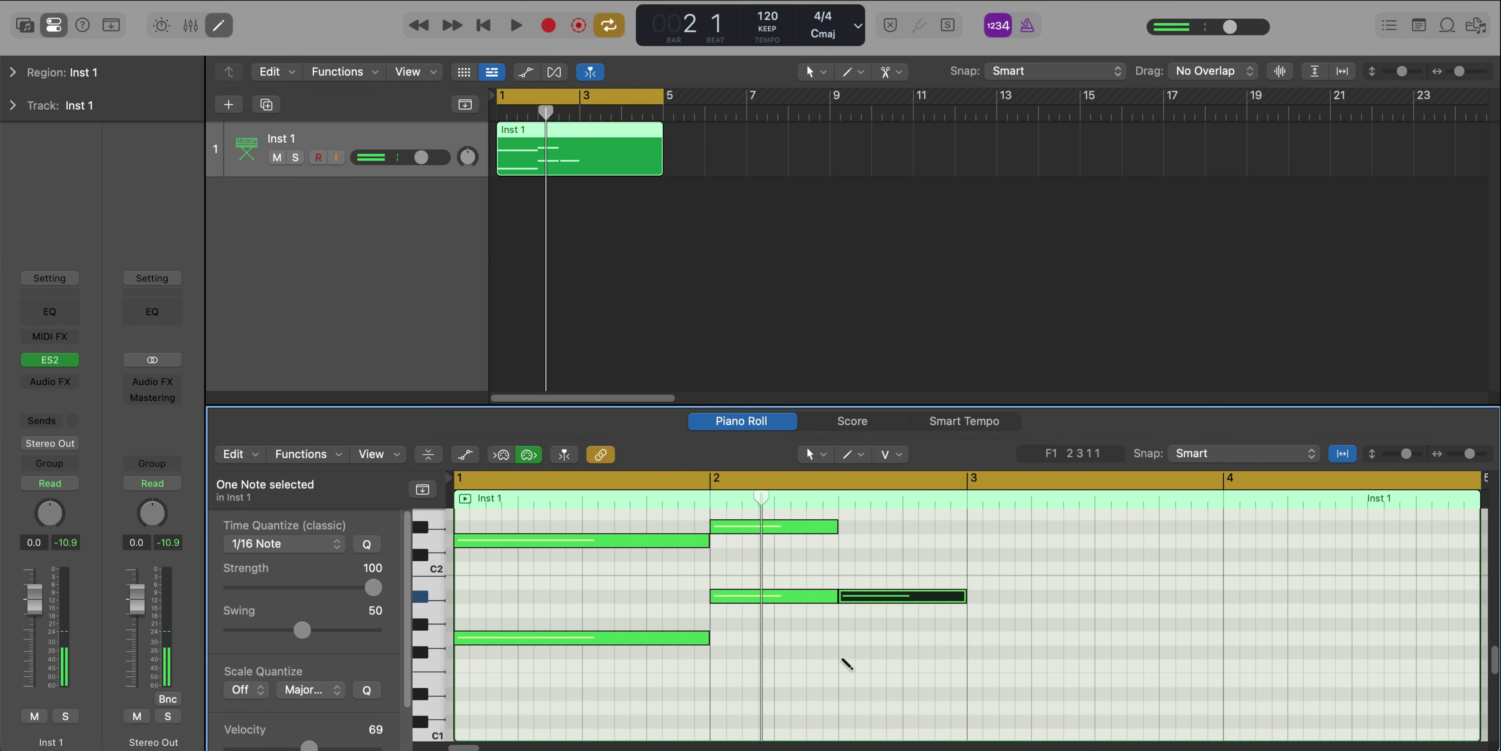
super+click(843, 694)
key(space)
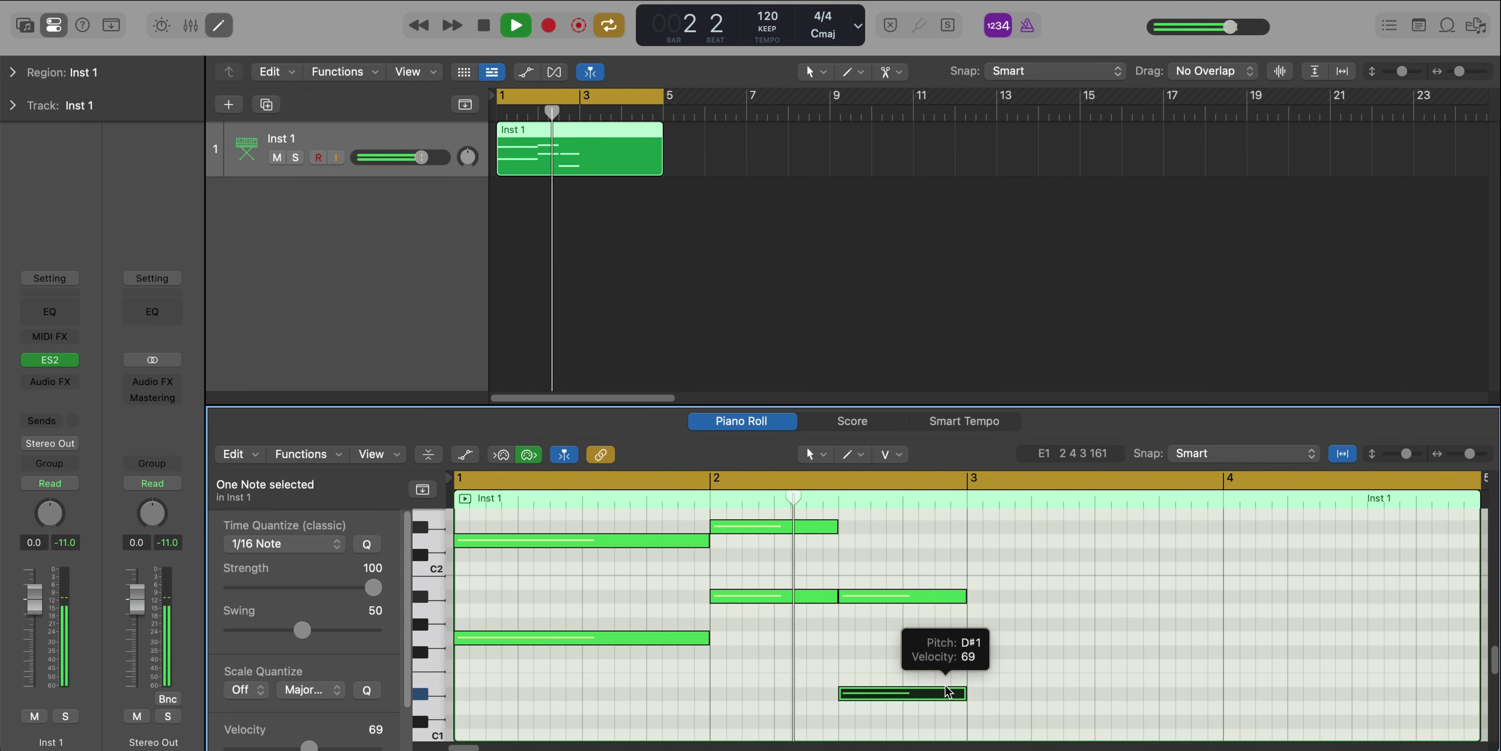
key(space)
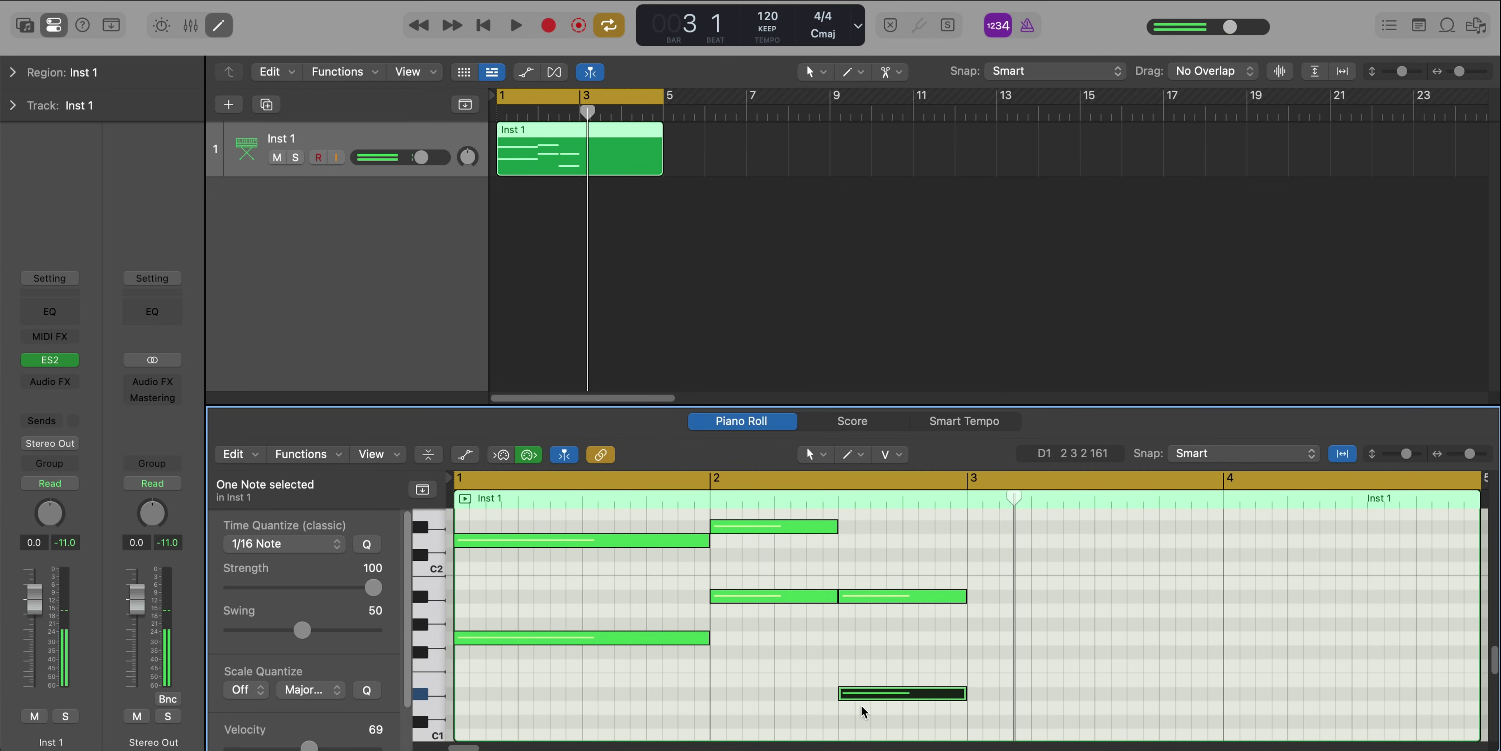
Shorten bar 2's first note pair to about 1.5 beats and extend the second pair's start back to meet it
drag(805, 637, 848, 675)
scroll(833, 565, down, 5)
scroll(844, 624, up, 2)
scroll(846, 621, down, 5)
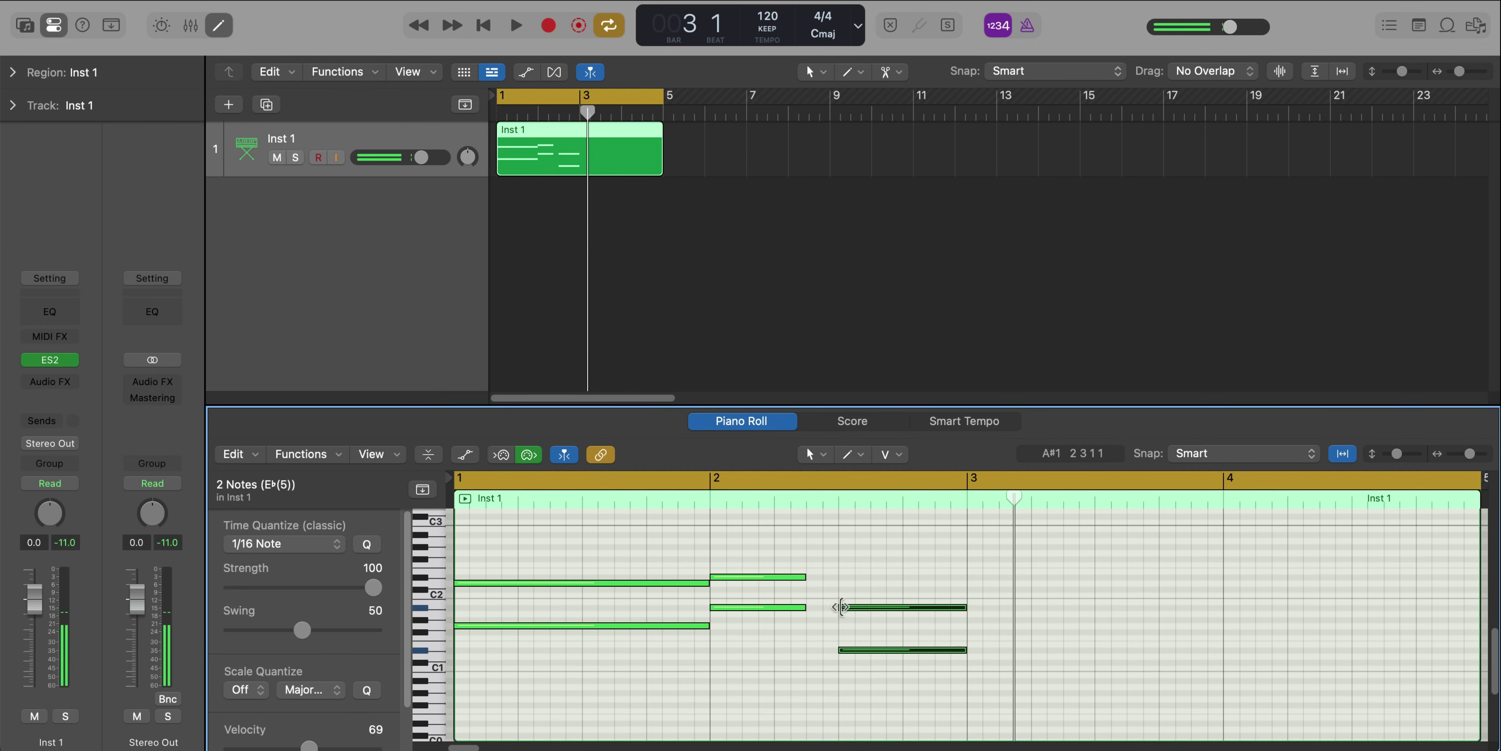
drag(841, 607, 808, 606)
key(space)
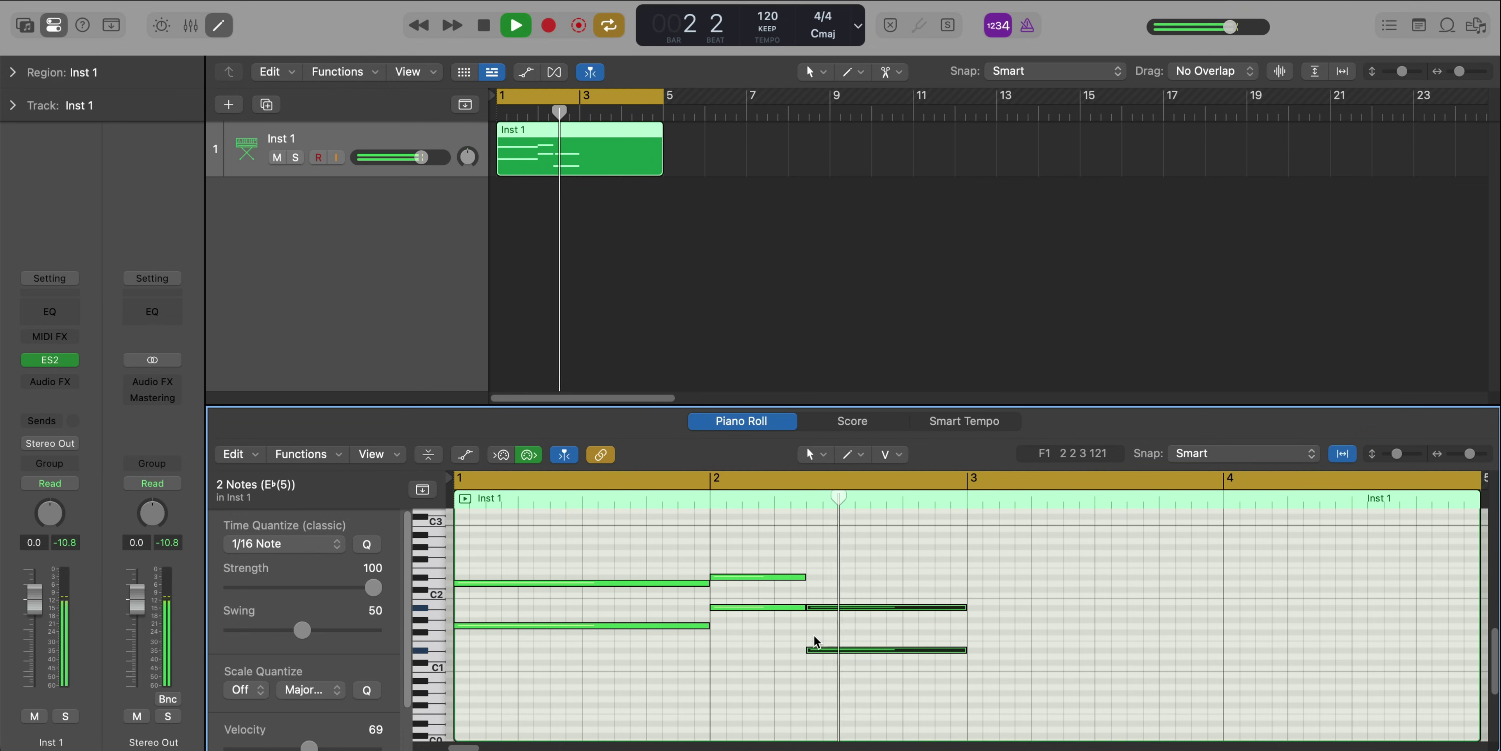
Stop playback and copy the G1 and D2 notes from bar 1 to bar 3
click(687, 626)
key(space)
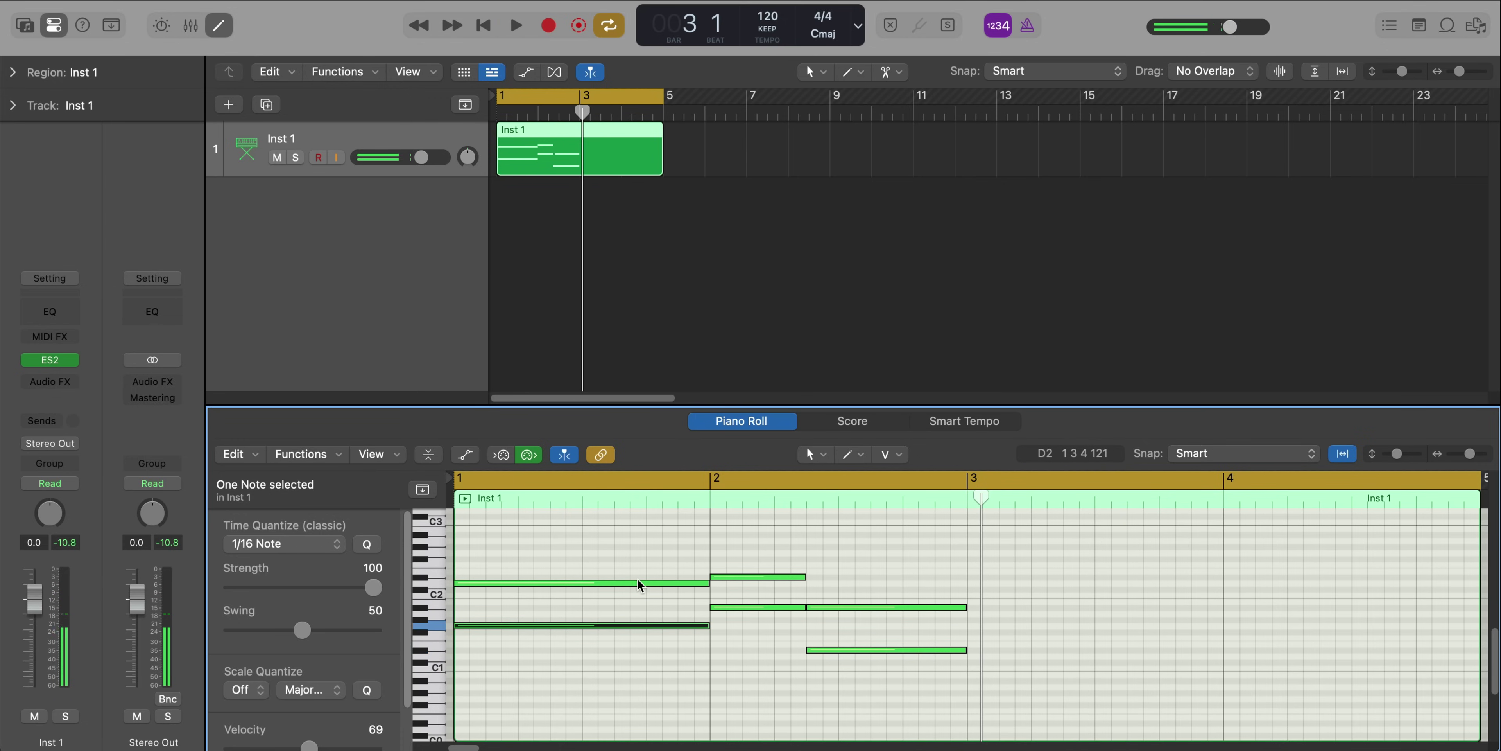
drag(641, 566, 641, 658)
drag(625, 581, 1137, 598)
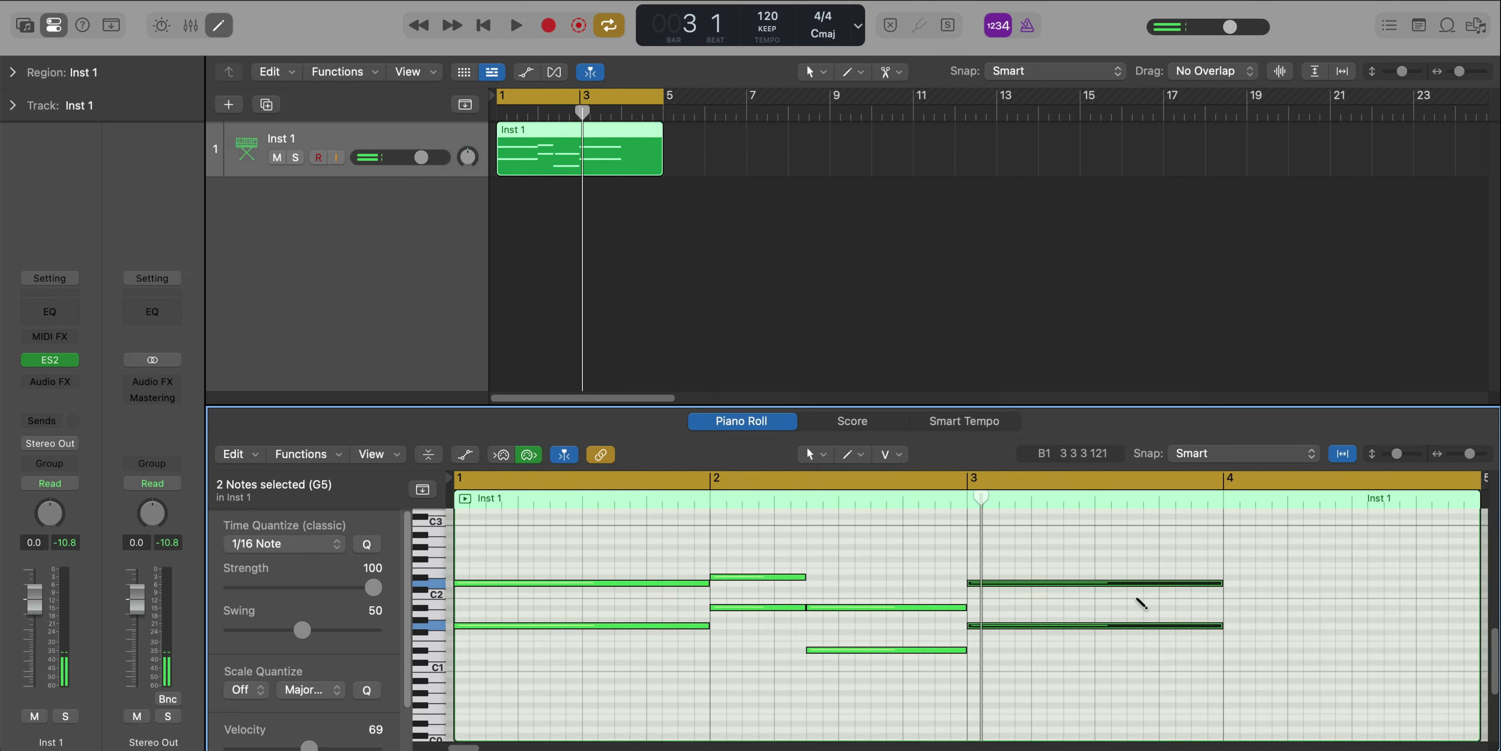
Repeat bar 3's note pair into bar 4, transpose the copy down four semitones and audition the progression
key(super+r)
key(alt+Down)
key(alt+Down)
key(alt+Down)
key(alt+Down)
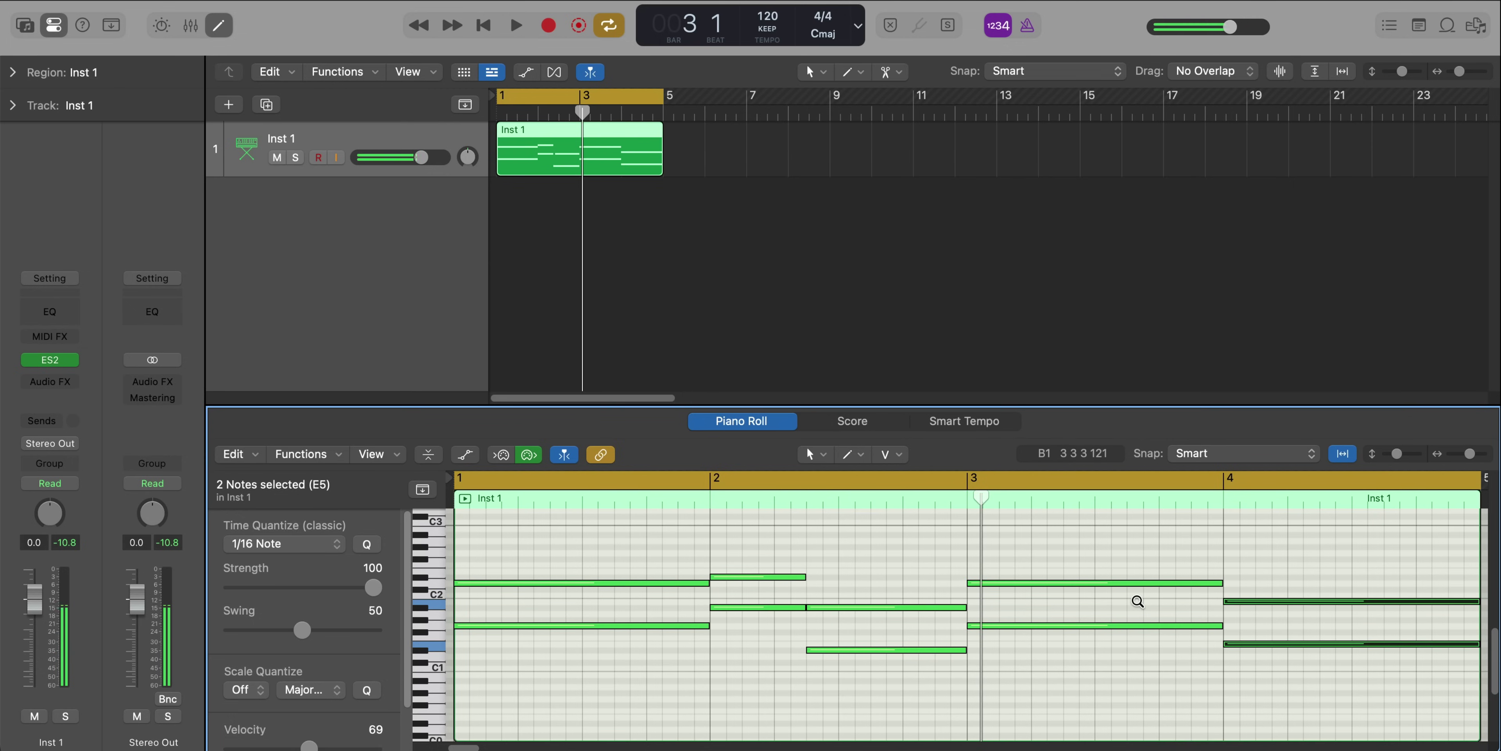
key(space)
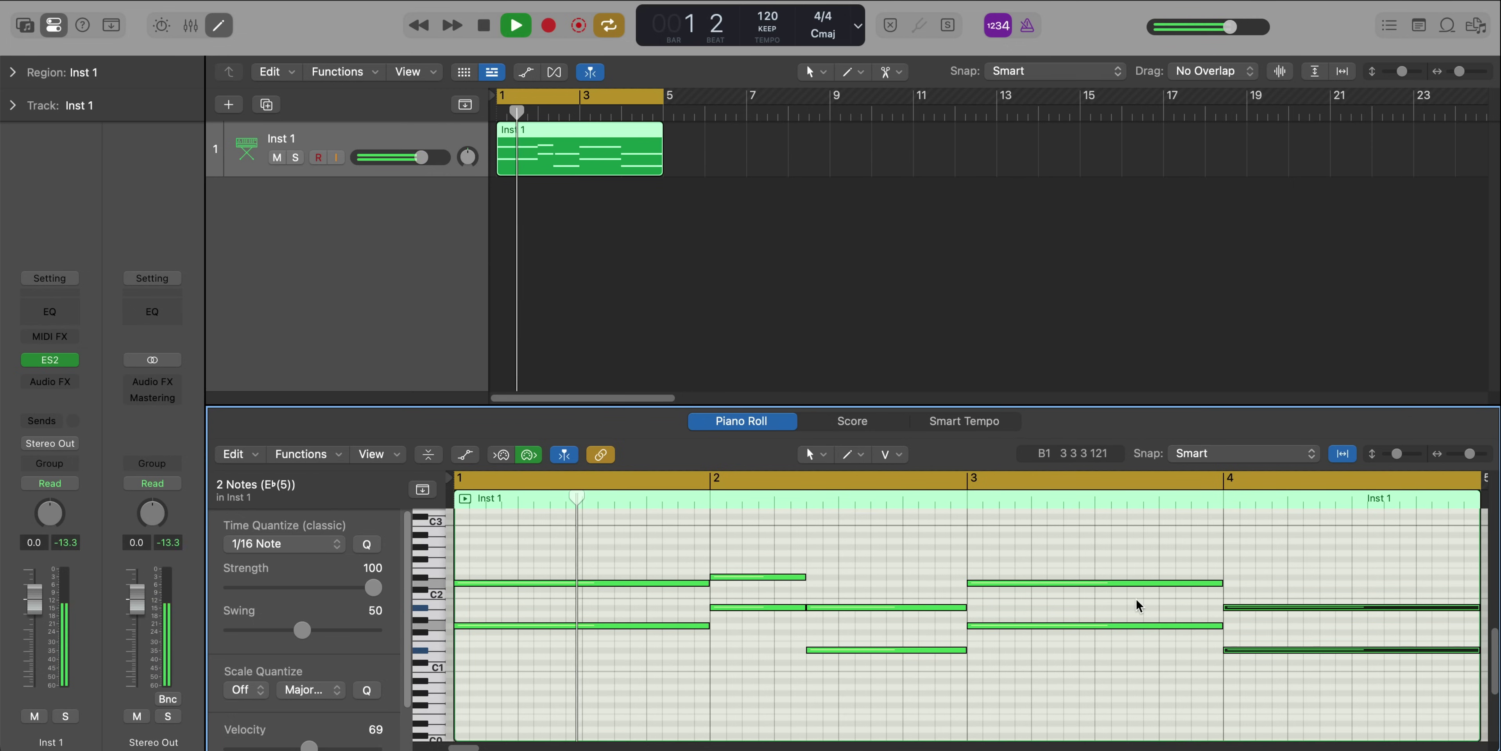
ctrl+alt+click(1092, 589)
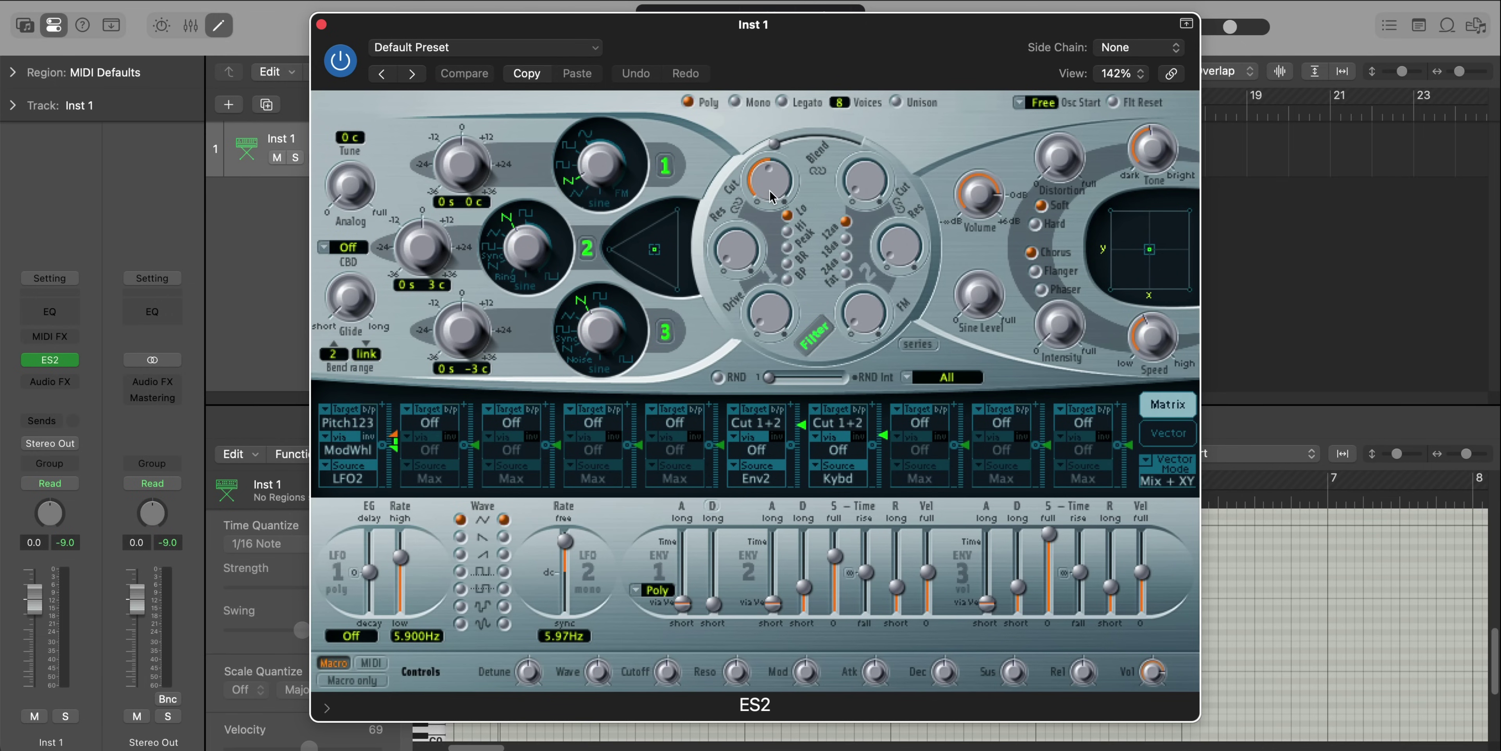
Adjust the ES2's first filter cutoff, analog amount and volume envelope attack
drag(771, 192, 770, 190)
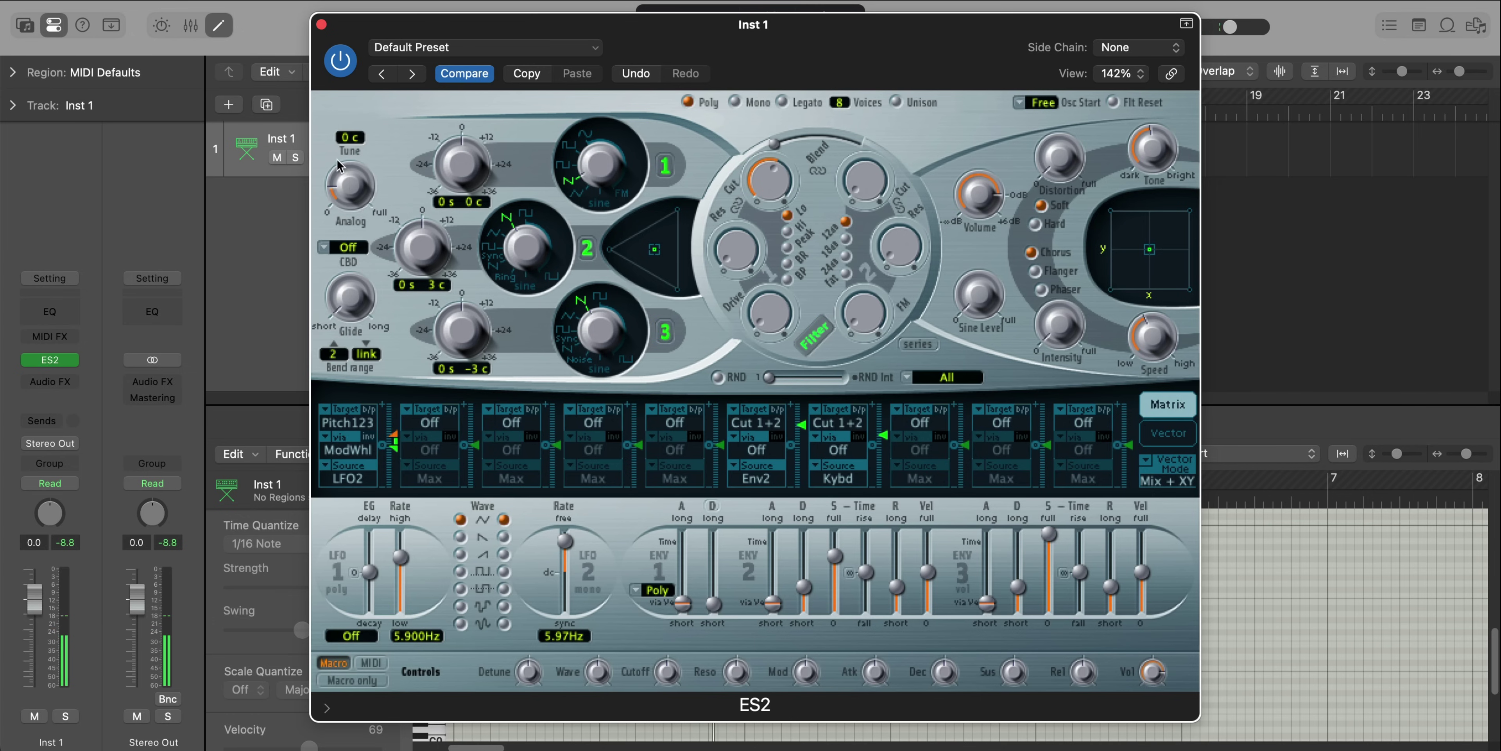
drag(348, 167, 350, 171)
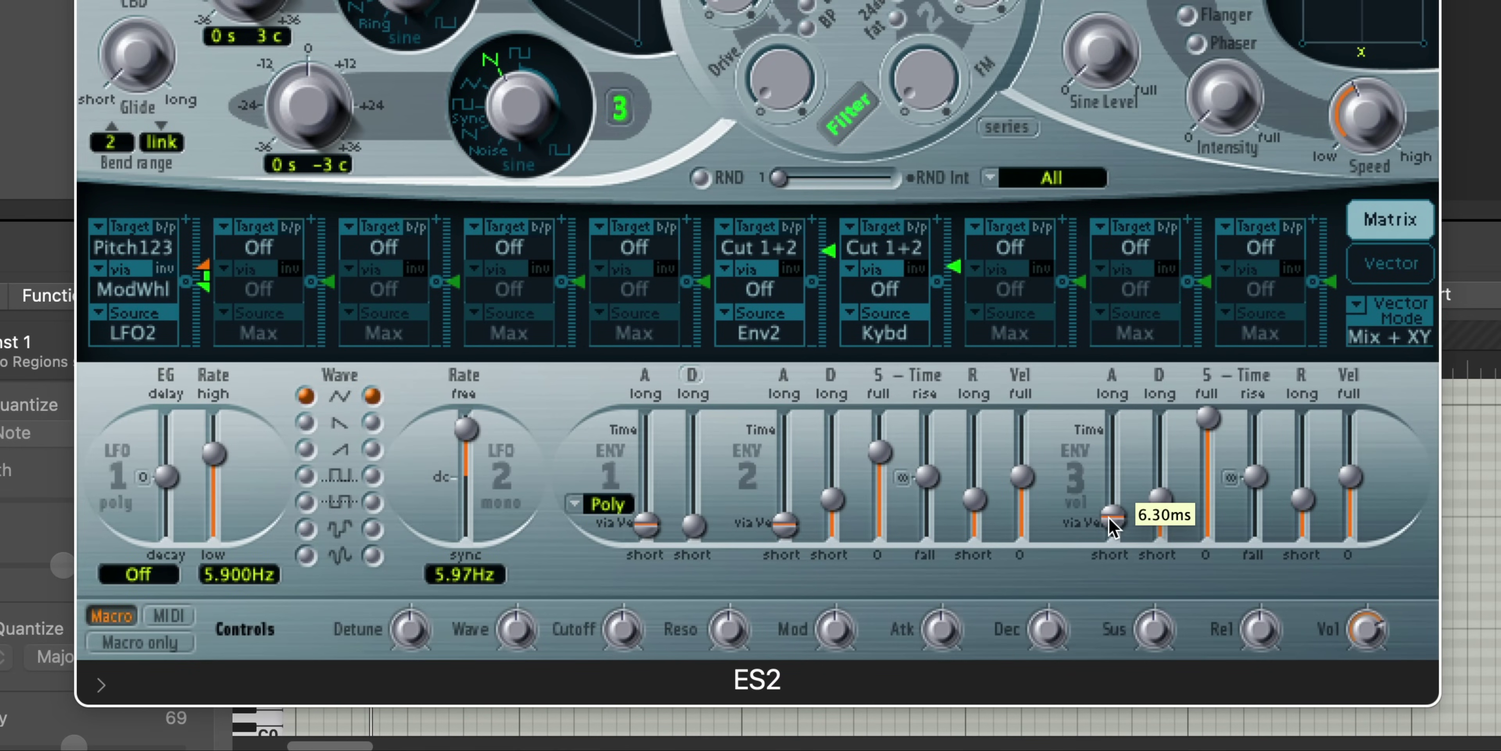
drag(1109, 493, 1113, 496)
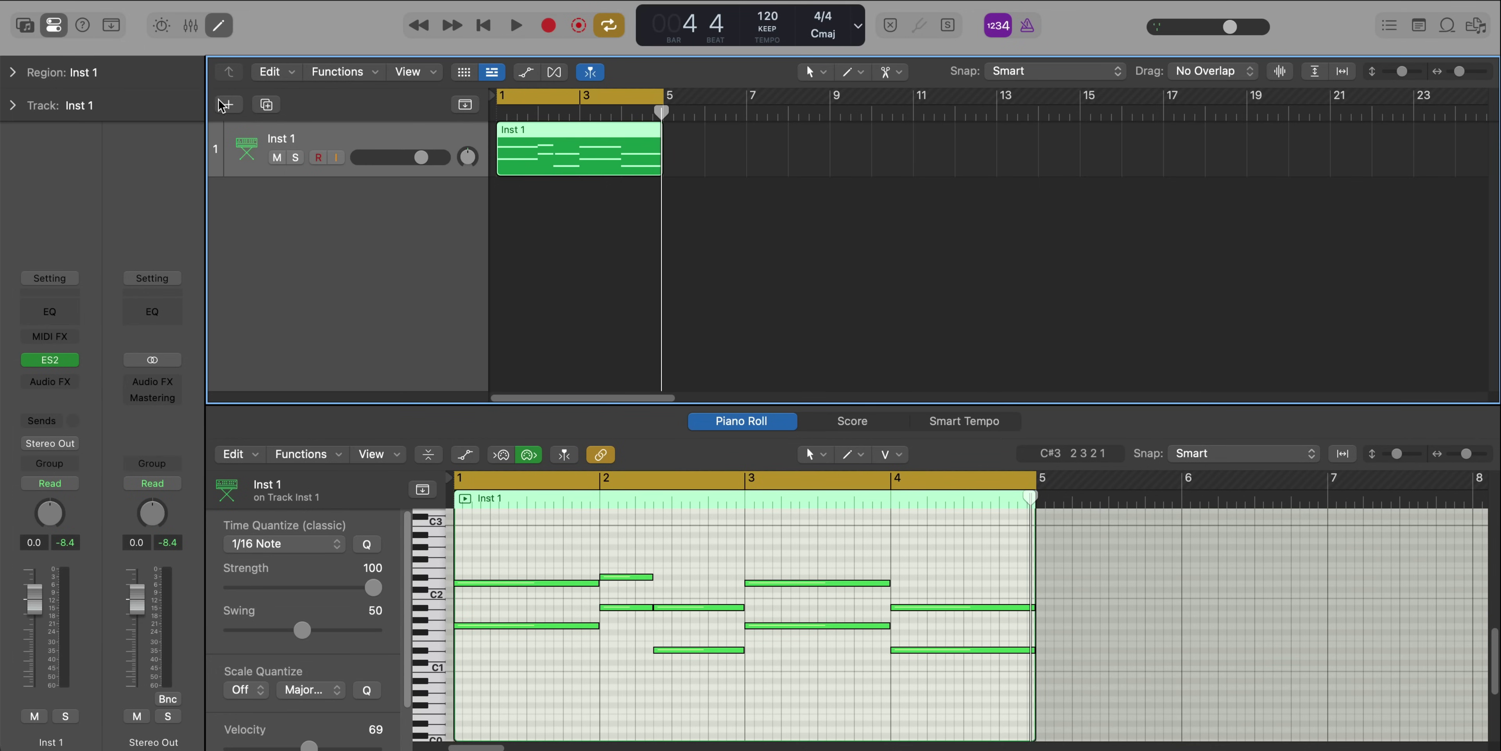
Add a second software instrument track and load Retro Synth on it
click(225, 104)
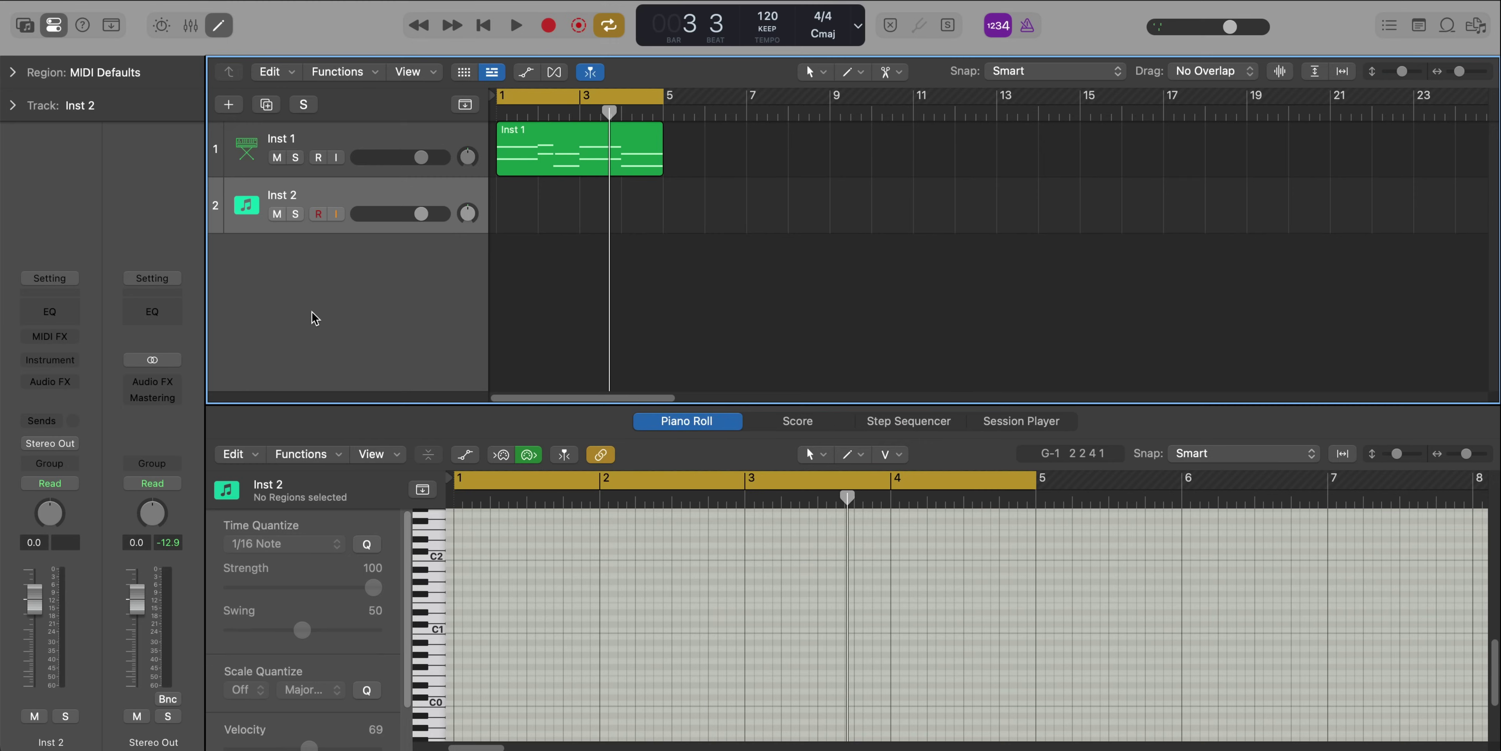
key(ctrl+shift+i)
text(retro)
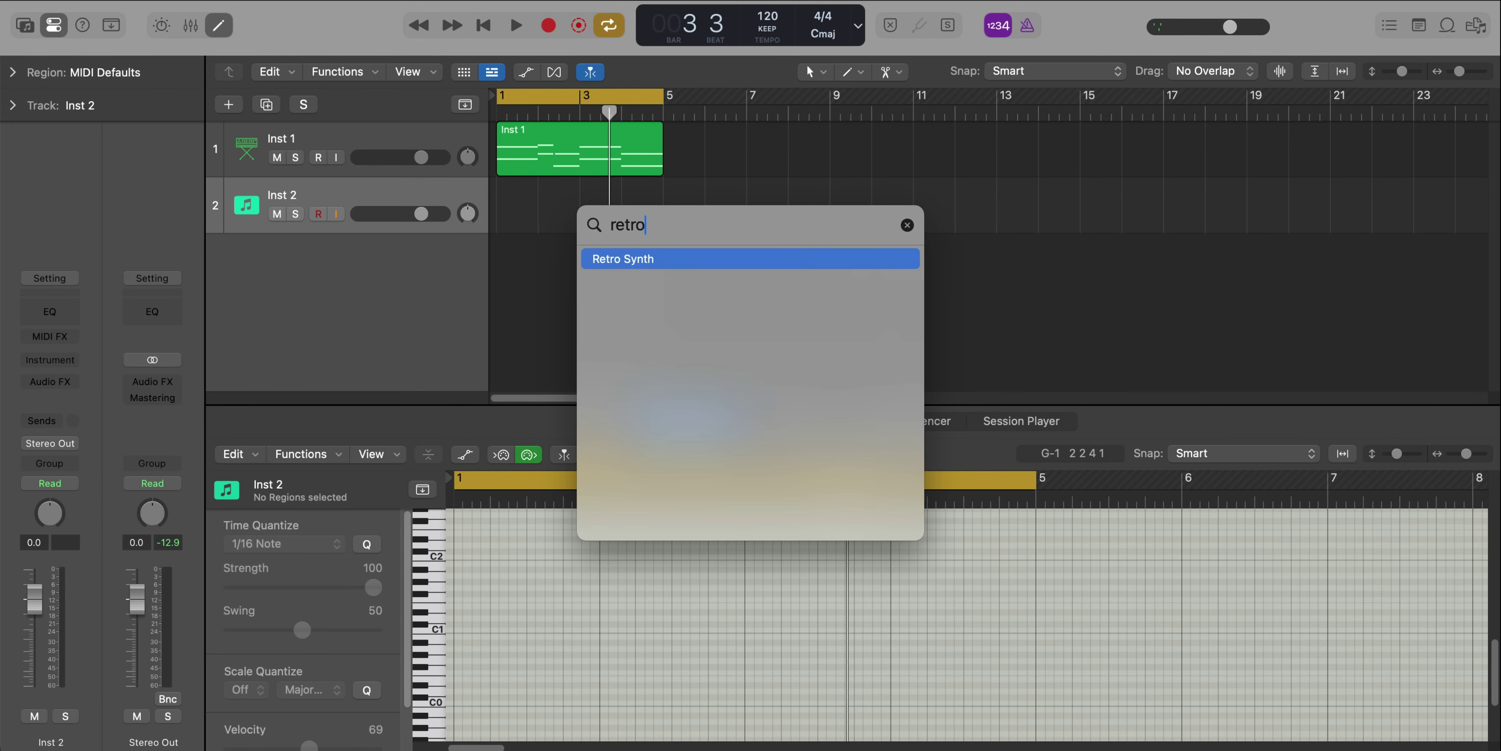
key(Return)
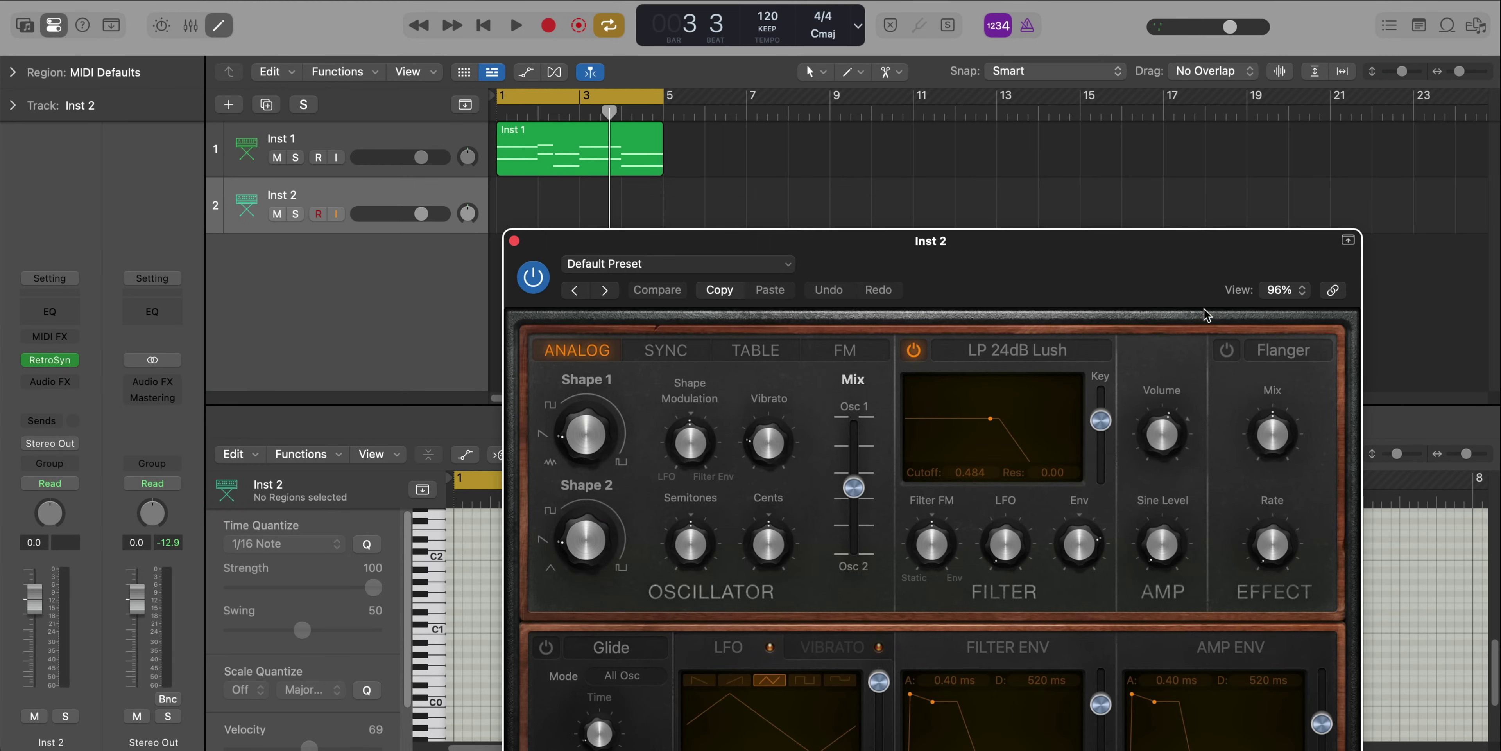
drag(1051, 274, 898, 92)
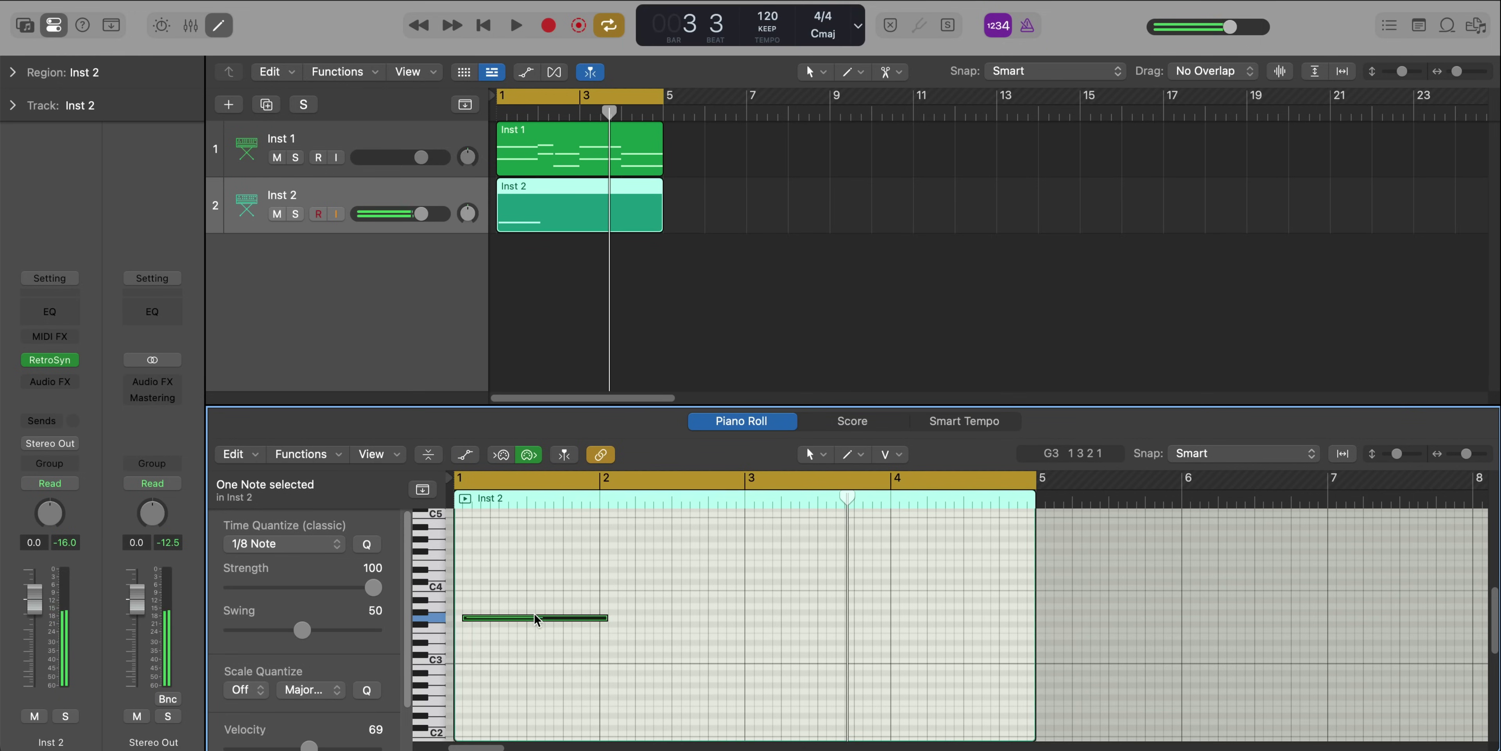
Place one-bar G3 and D#3 notes in bars 1 and 2 of Inst 2 and repeat them through bar 4
drag(599, 617, 599, 617)
super+click(603, 642)
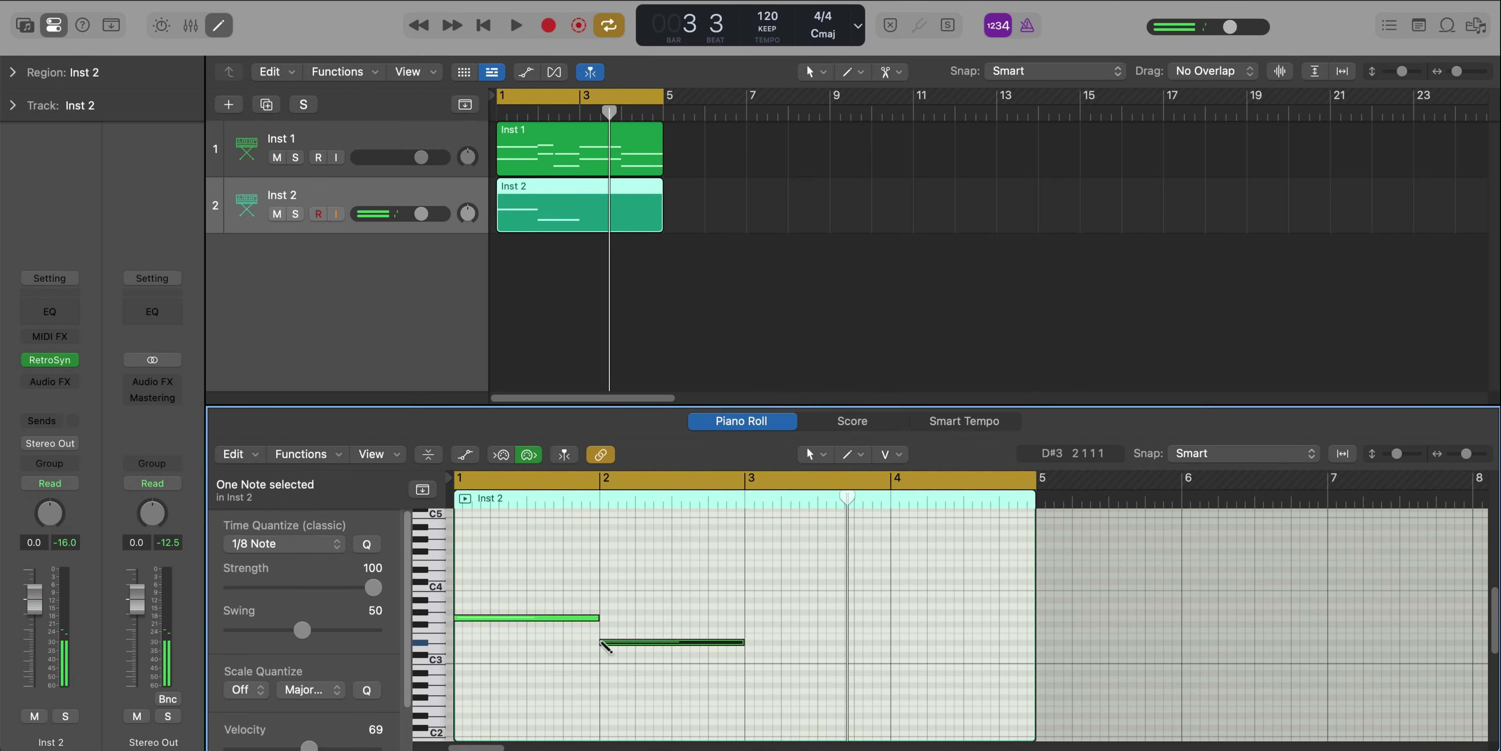
drag(638, 663, 545, 600)
key(super+r)
key(space)
scroll(568, 595, down, 1)
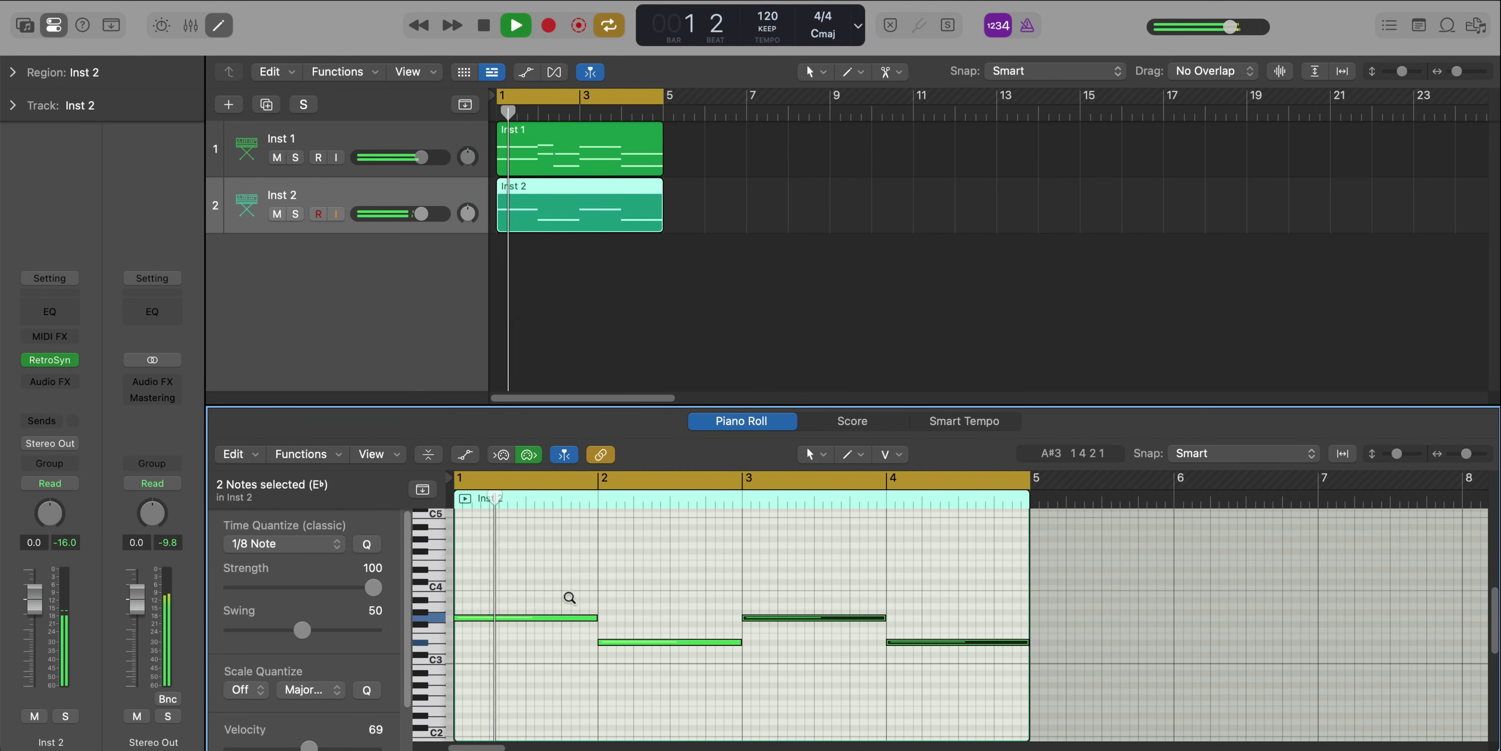
Solo Inst 2, transpose all four of its notes down two octaves and audition the line
click(300, 213)
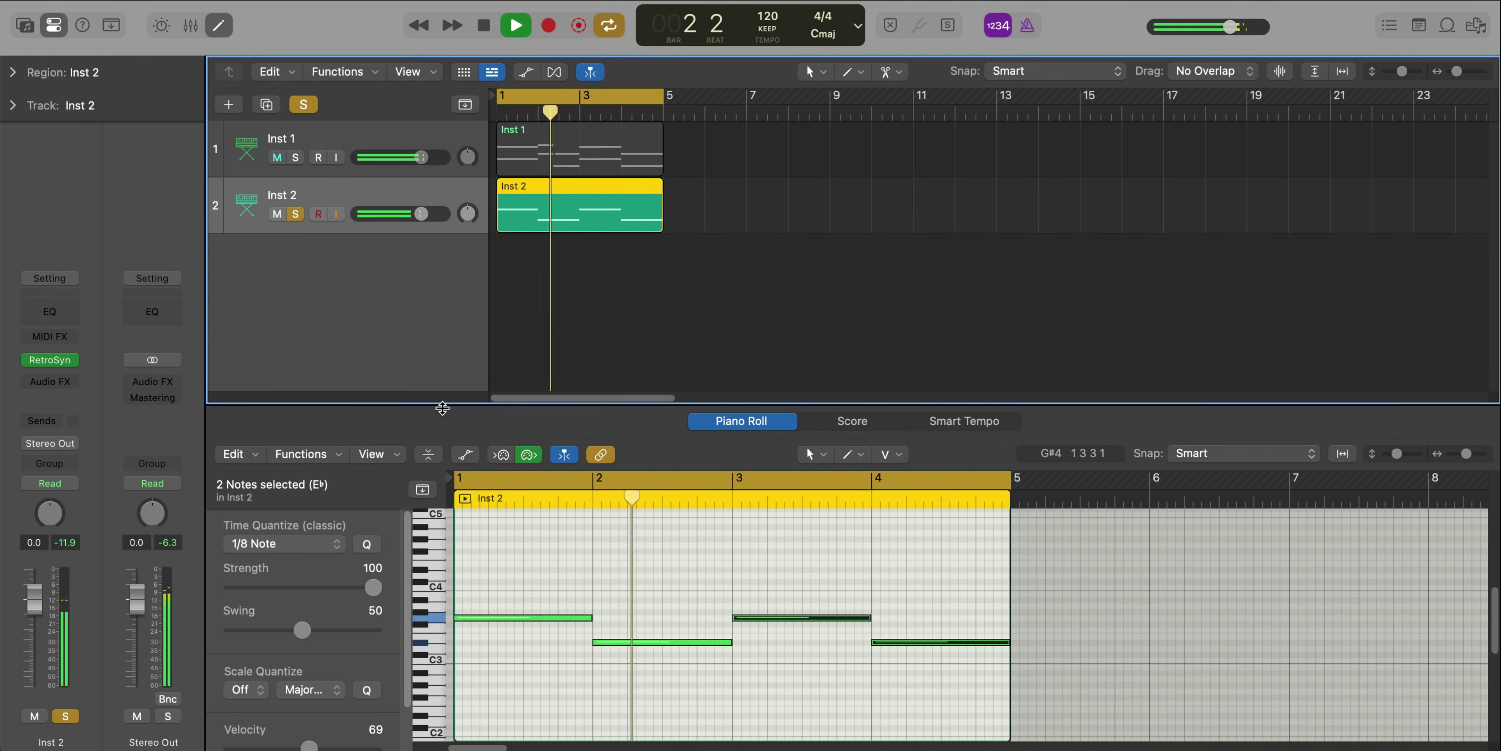
click(600, 536)
key(super+a)
key(space)
key(alt+shift+Down)
key(alt+shift+Down)
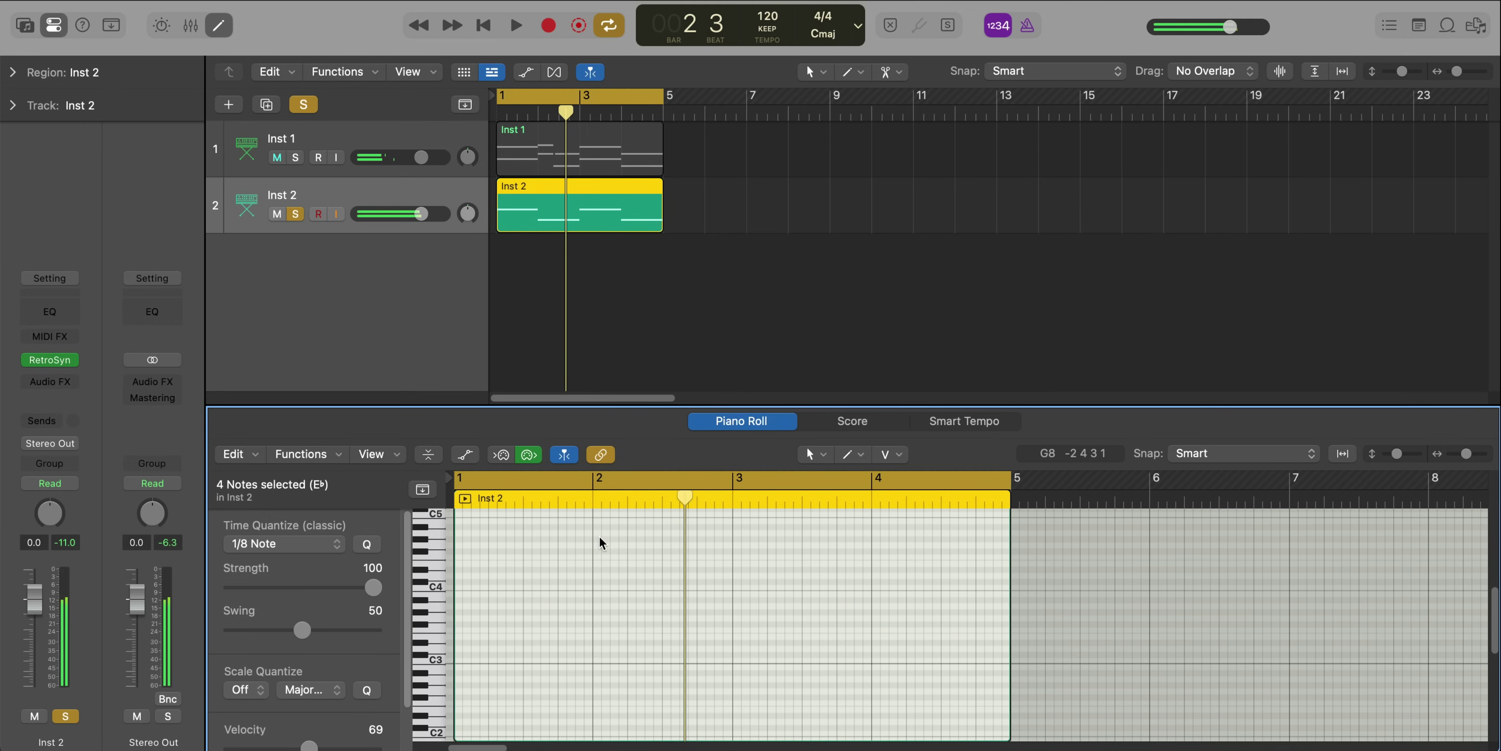
scroll(604, 548, down, 3)
key(space)
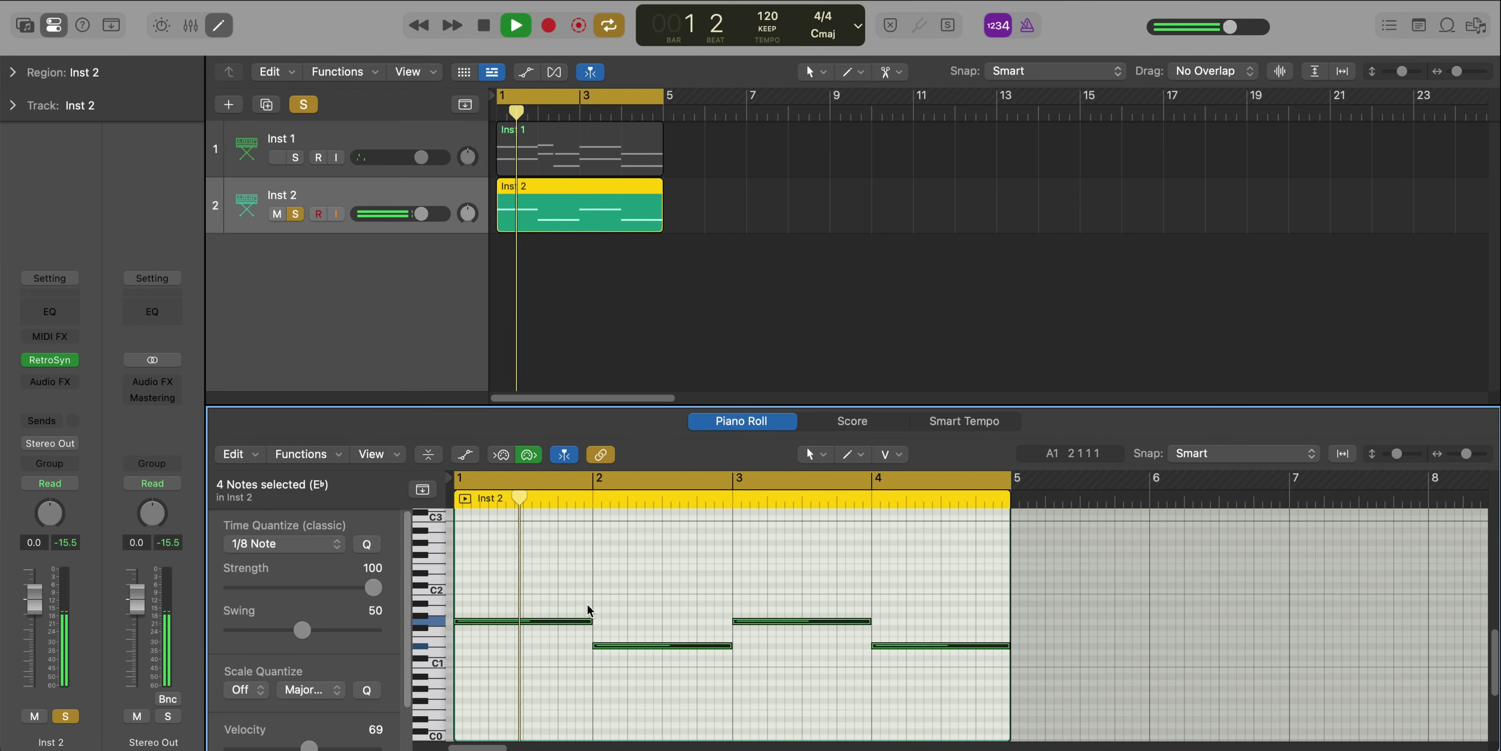
scroll(589, 608, down, 1)
scroll(590, 609, up, 2)
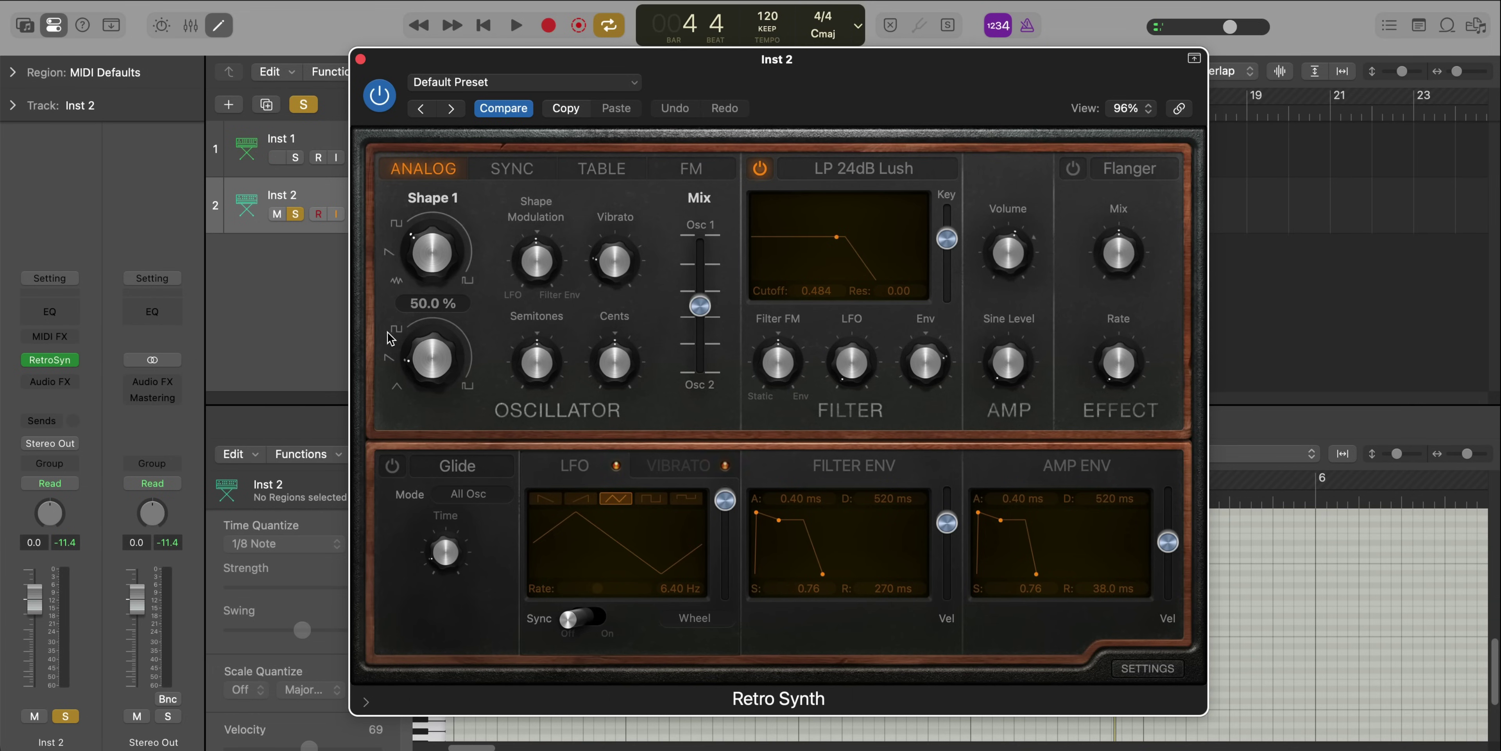
Adjust Retro Synth's filter envelope amount, with the filter envelope at about 550 ms decay and 0.71 sustain, while auditioning the line
key(space)
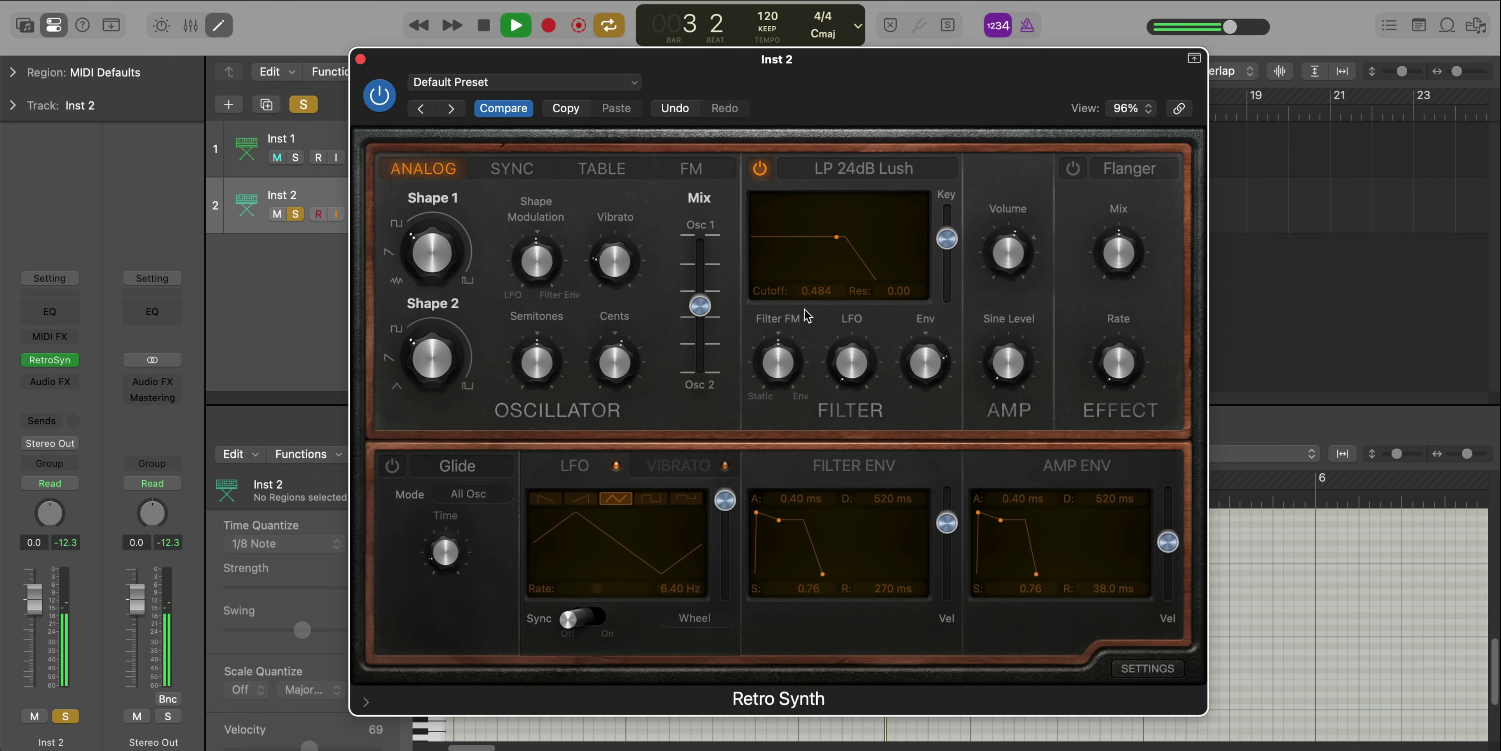
key(space)
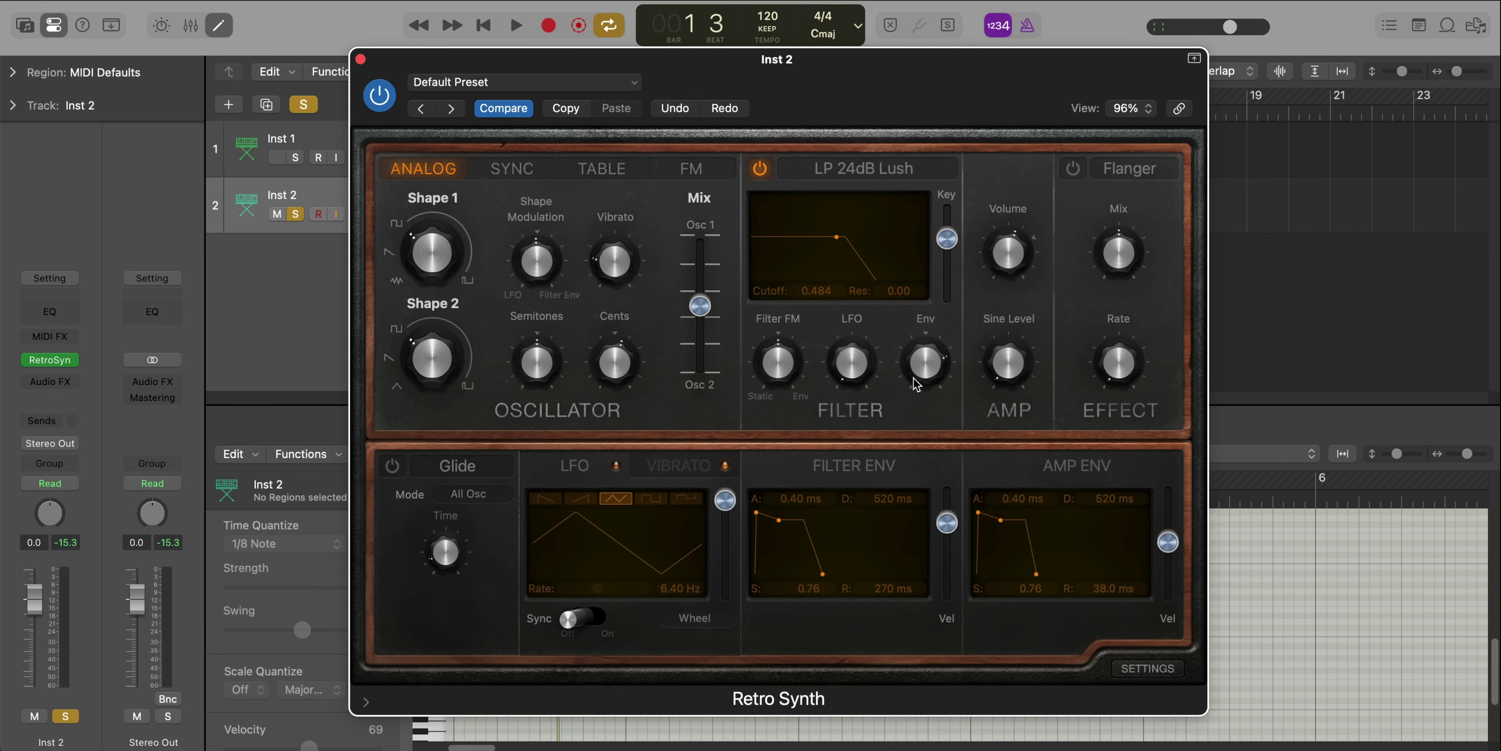
drag(921, 377, 920, 374)
key(space)
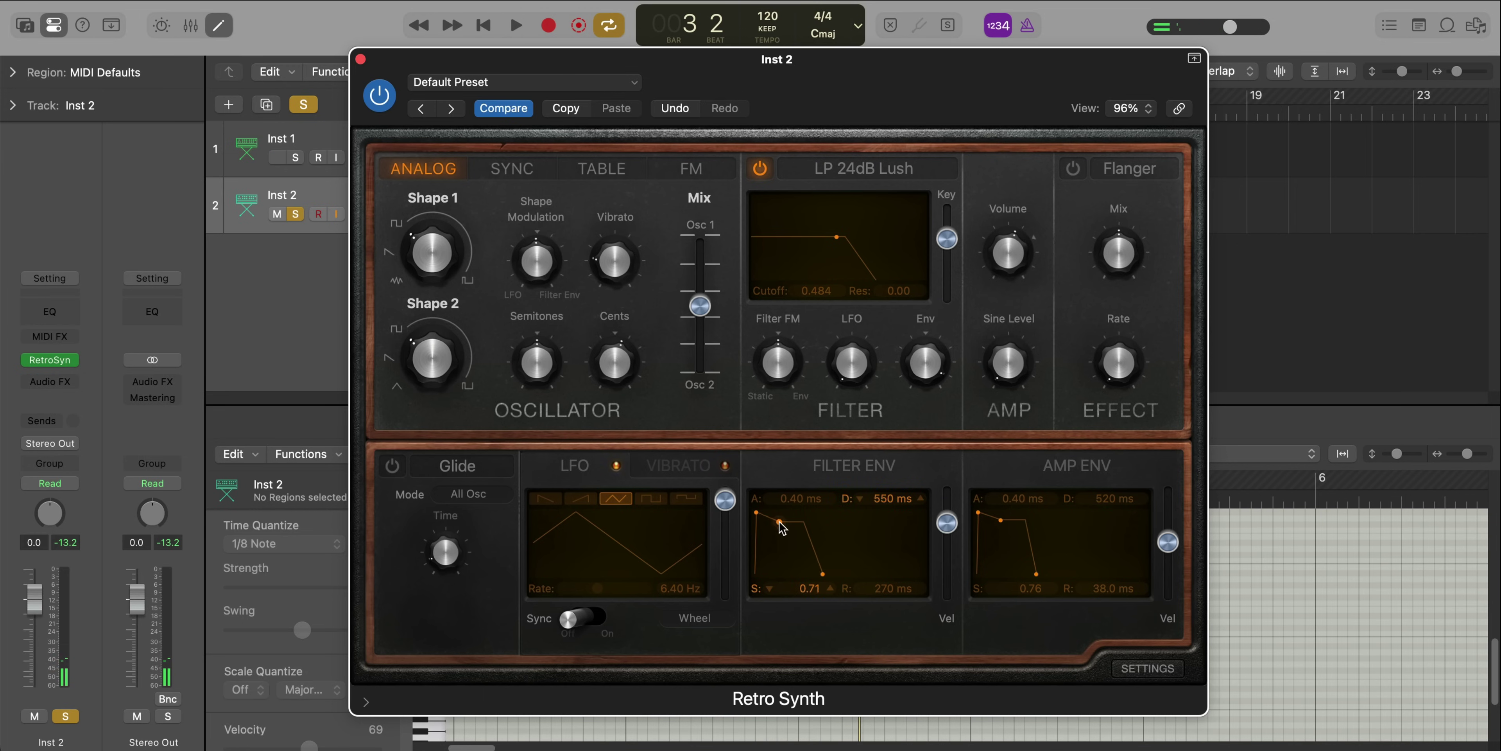
key(space)
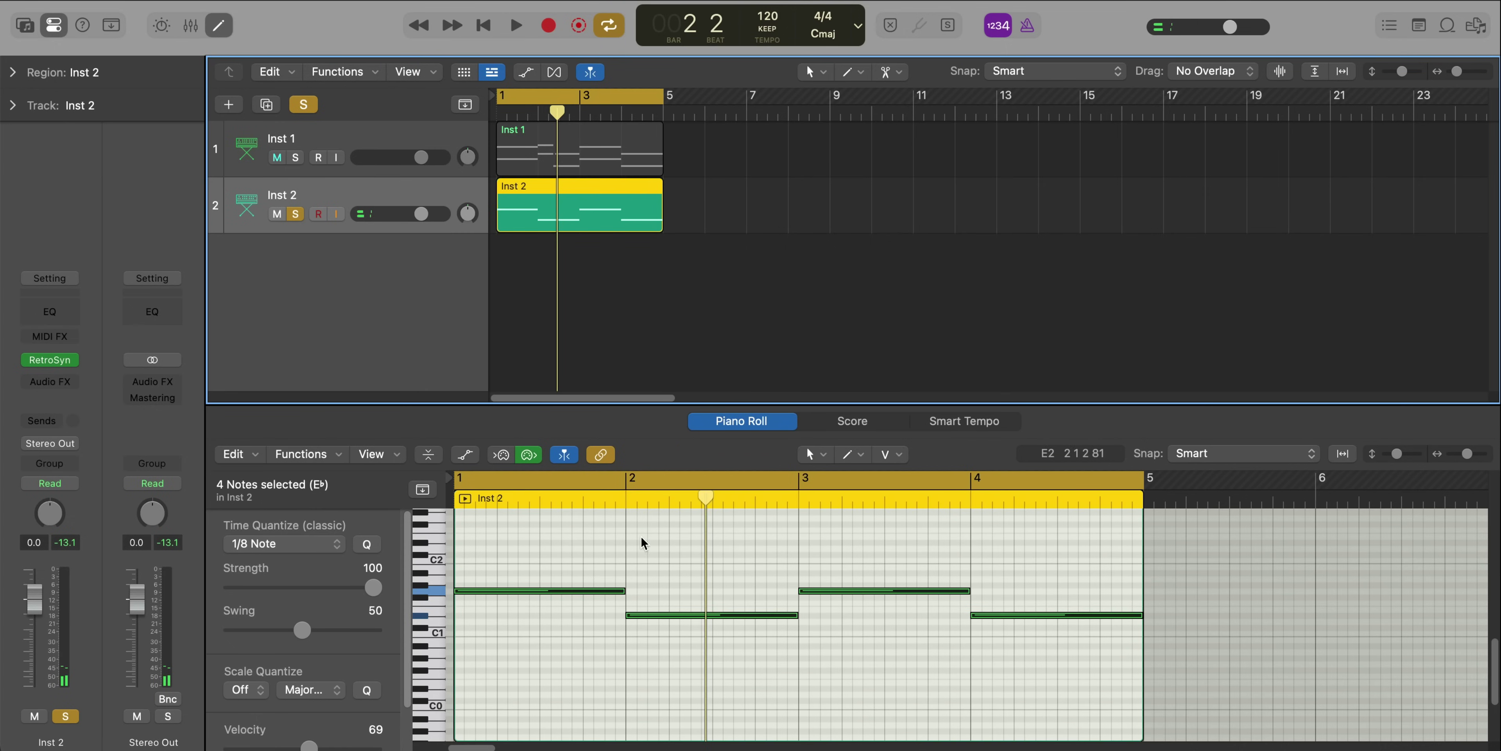
Transpose all four Inst 2 notes down one more octave and audition the line
click(642, 538)
key(alt+shift+Down)
key(space)
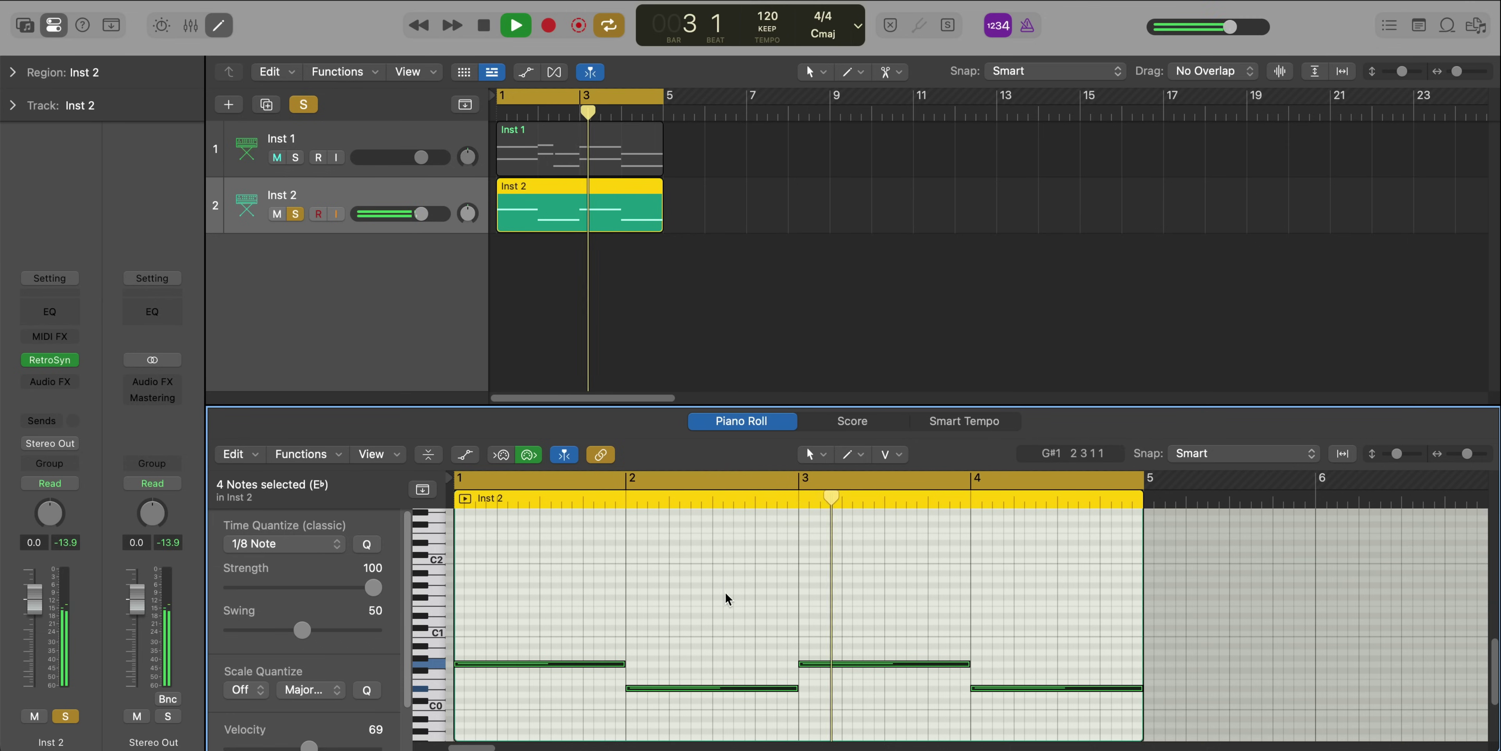
Add a Channel EQ to Inst 2 with a 12 dB/Oct high cut at 272 Hz
scroll(729, 594, down, 2)
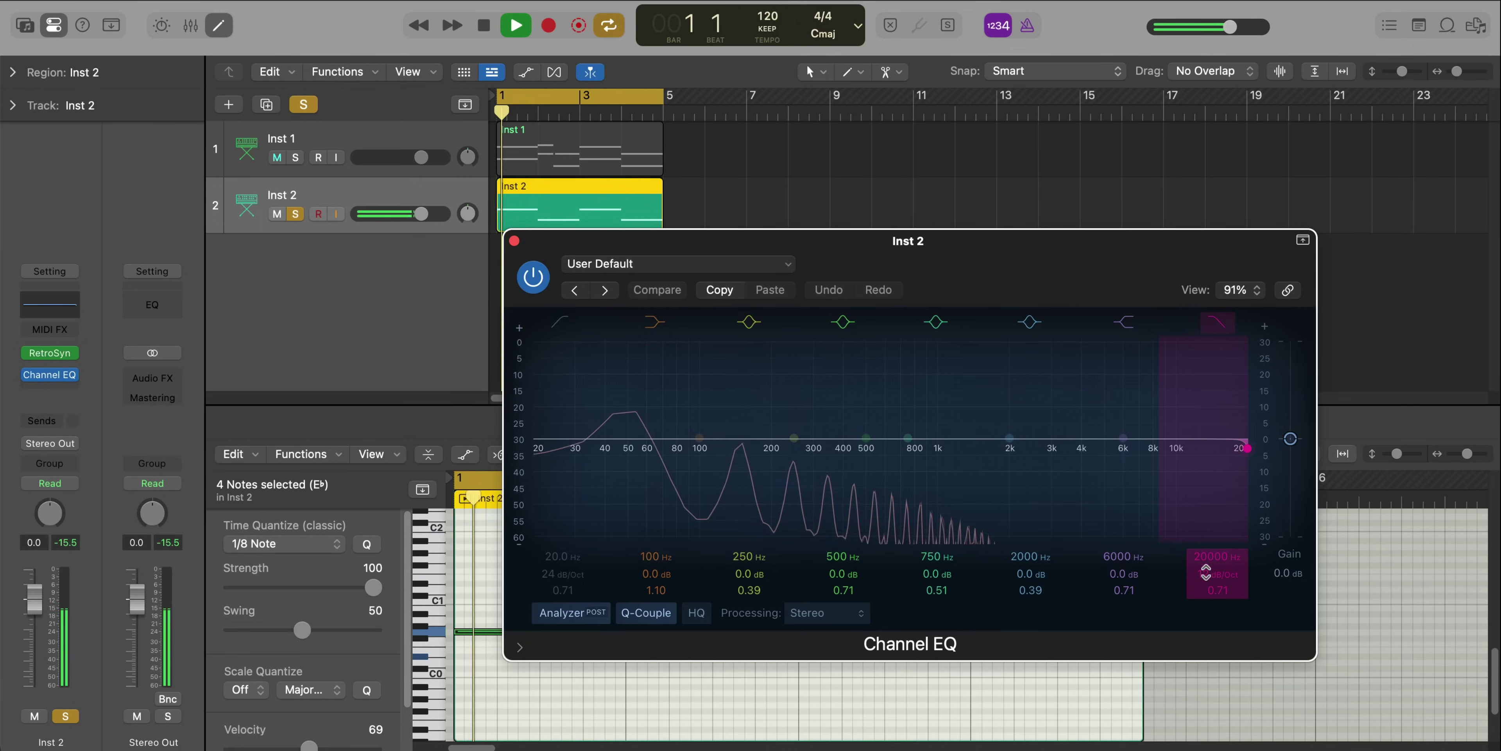
drag(1242, 439, 803, 448)
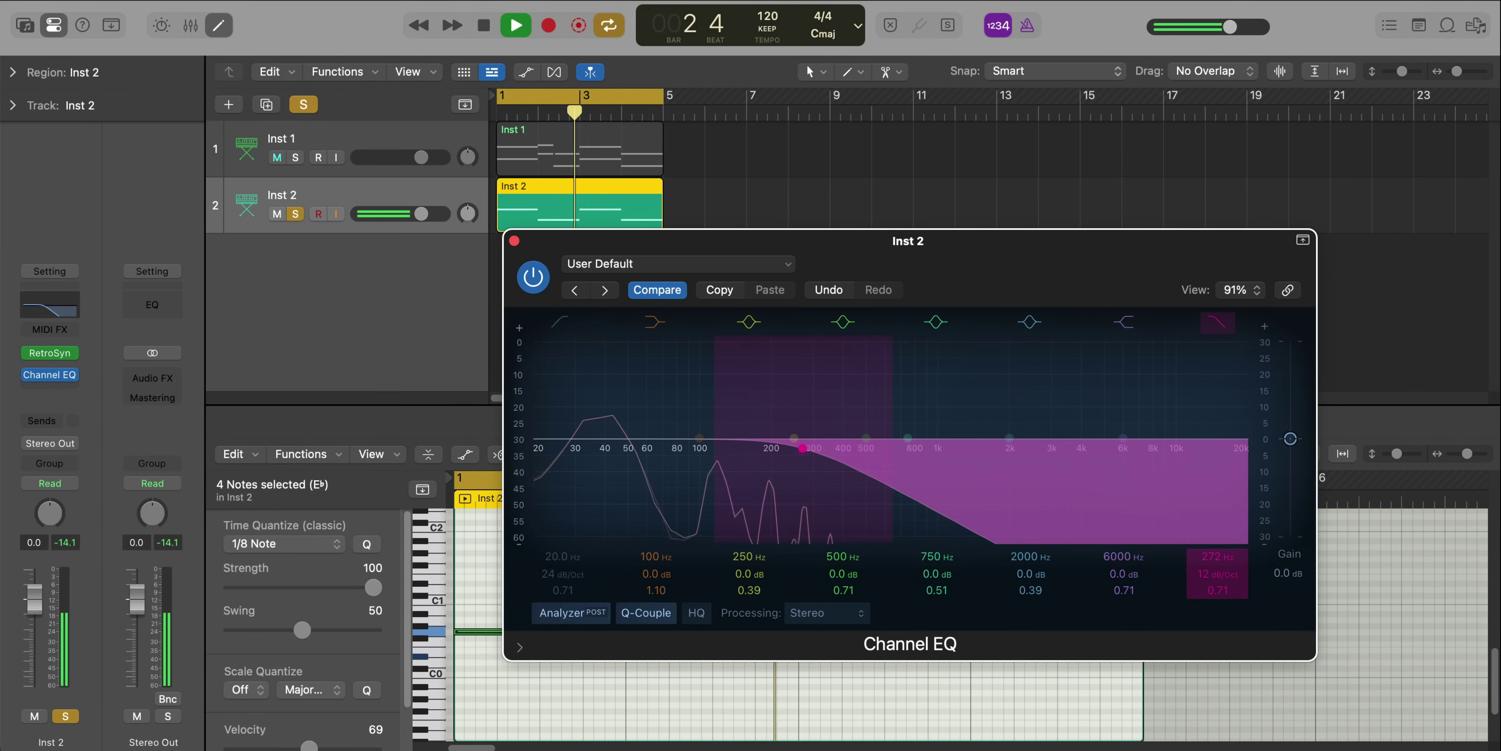
click(514, 241)
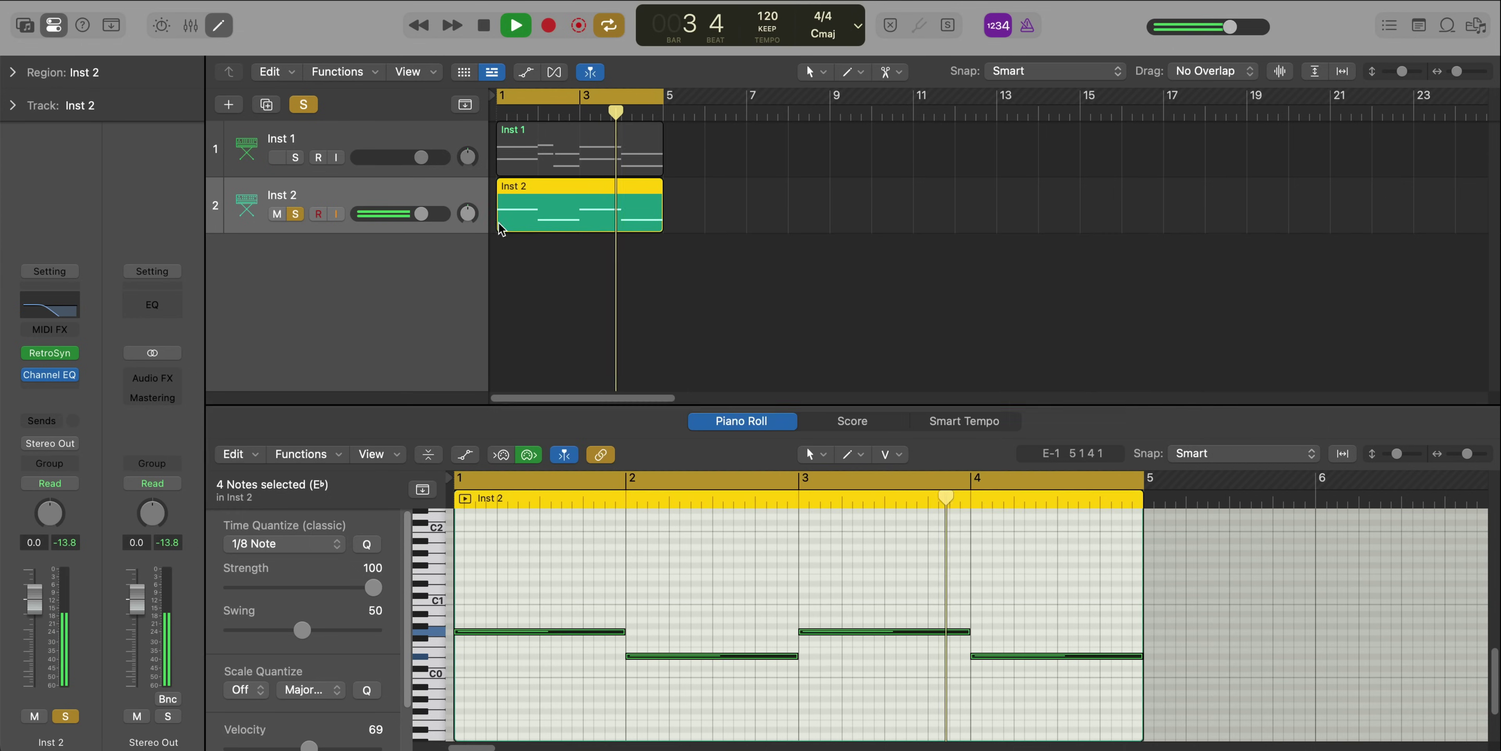
Solo Inst 1 together with Inst 2 and audition the two parts, then stop playback
click(296, 157)
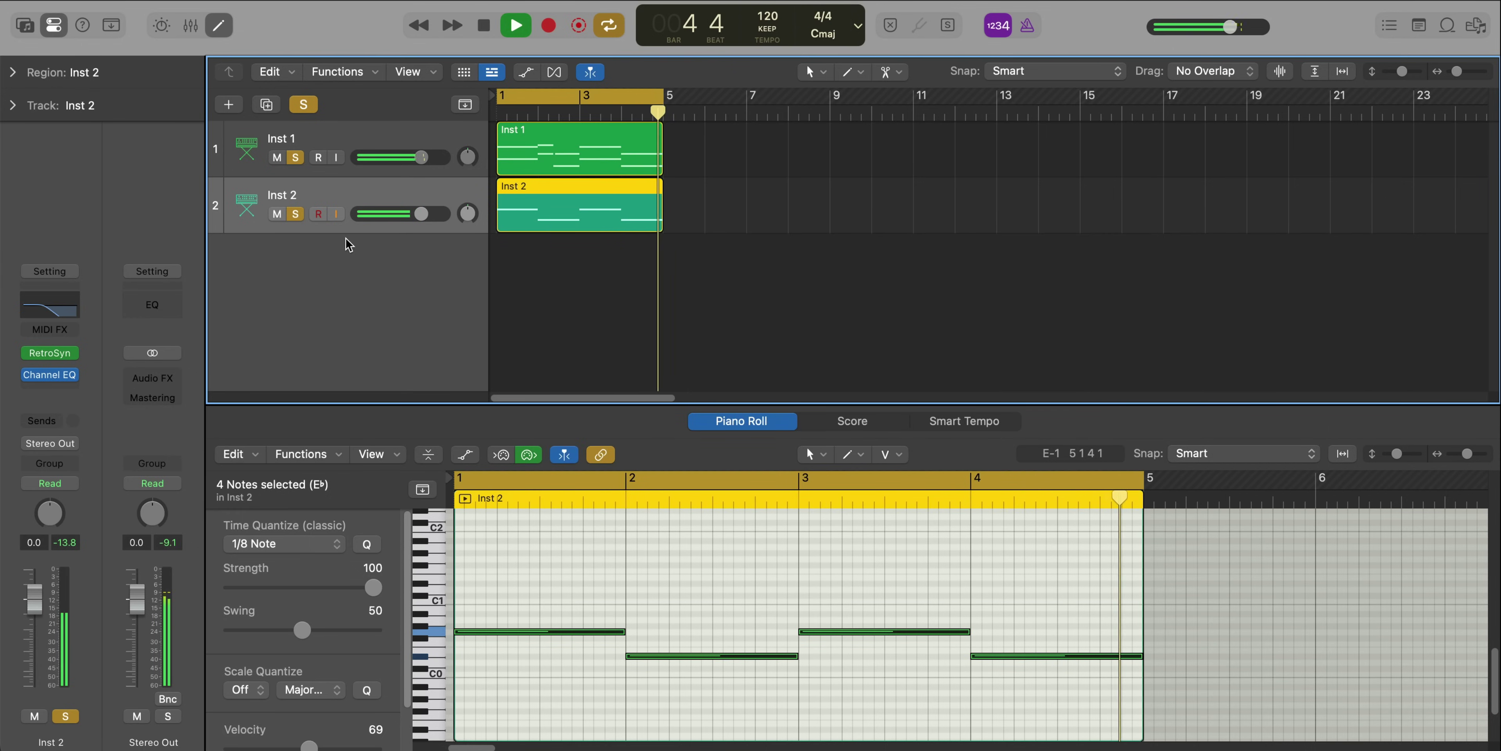
click(278, 215)
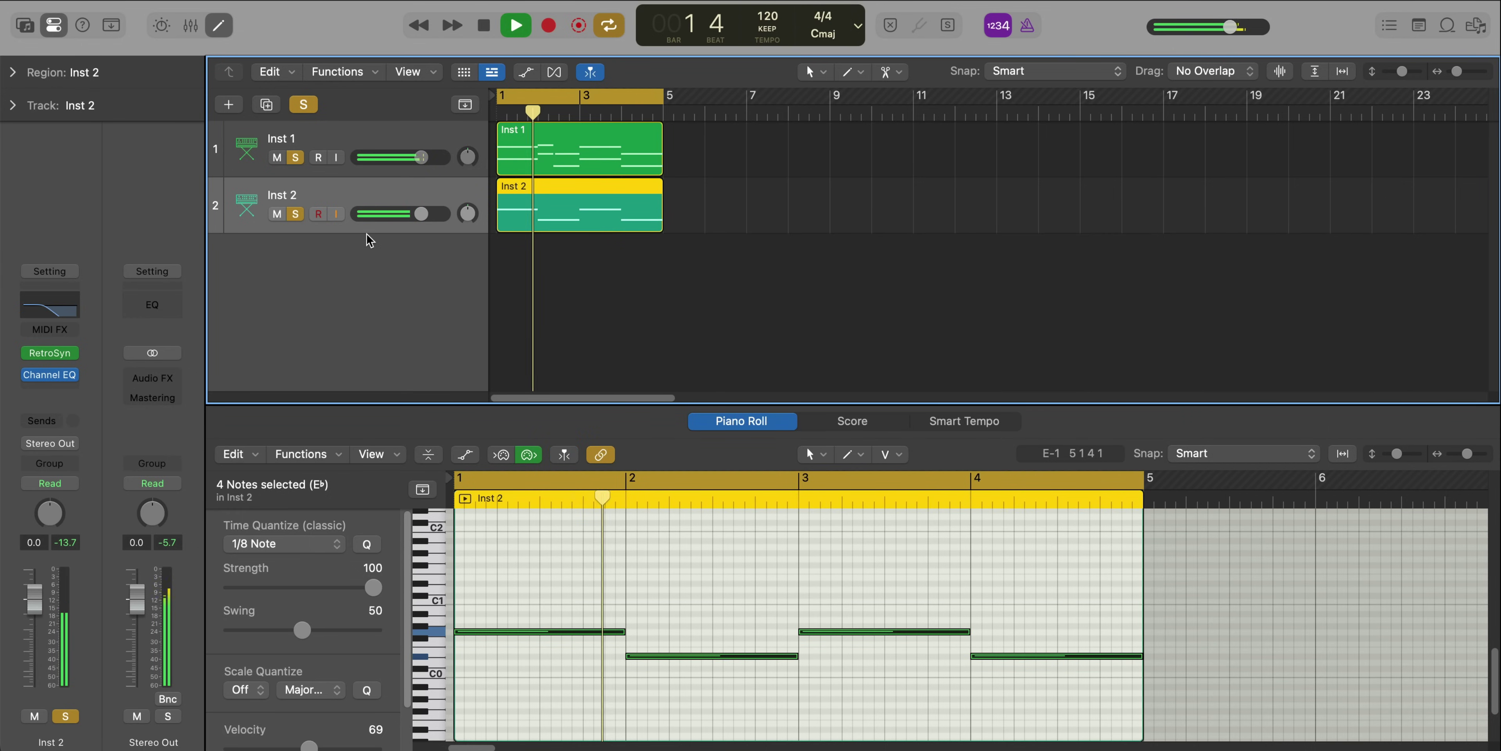
key(x)
key(x)
ctrl+alt+click(616, 333)
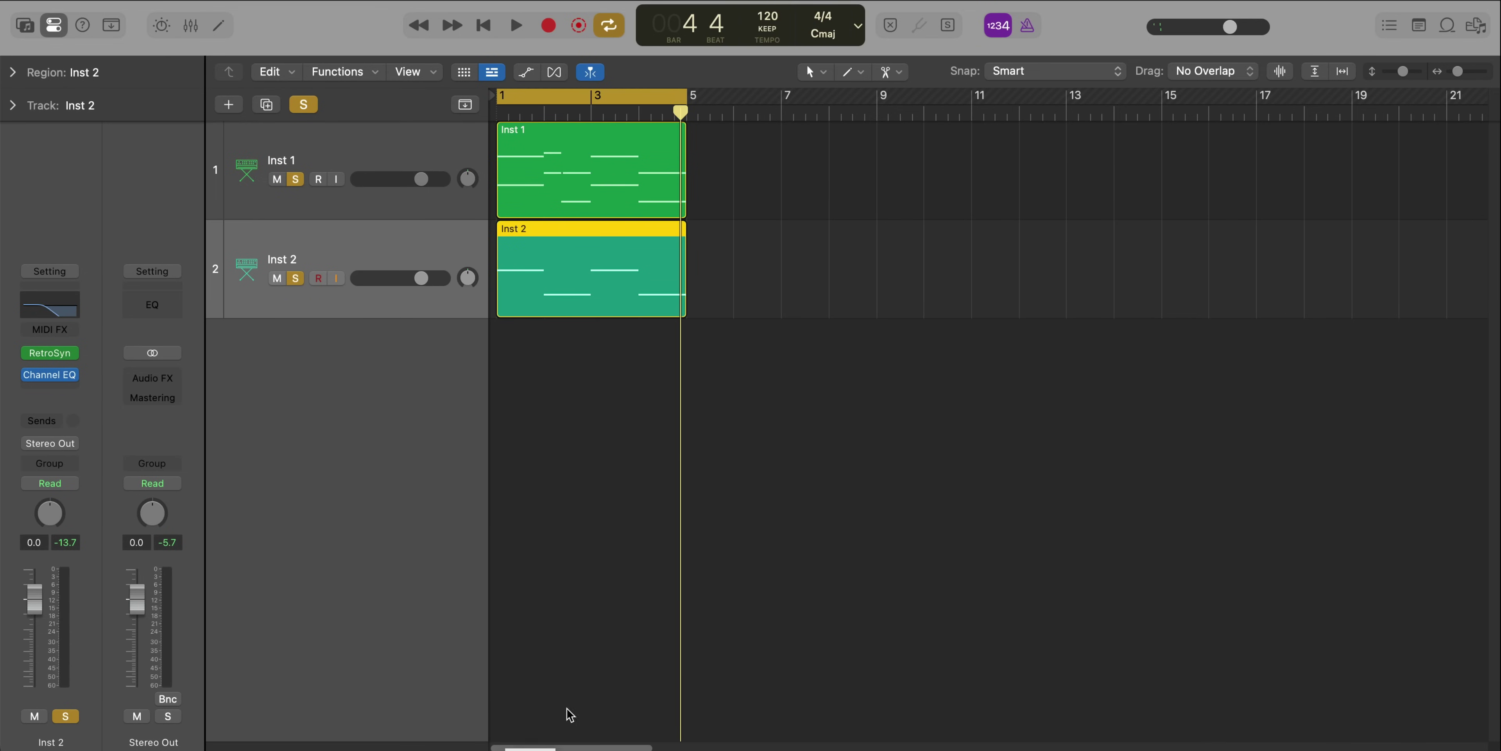
Add the FX (Intro) audio as a third track starting at bar 1 and audition it soloed
drag(570, 715, 494, 449)
alt+click(296, 378)
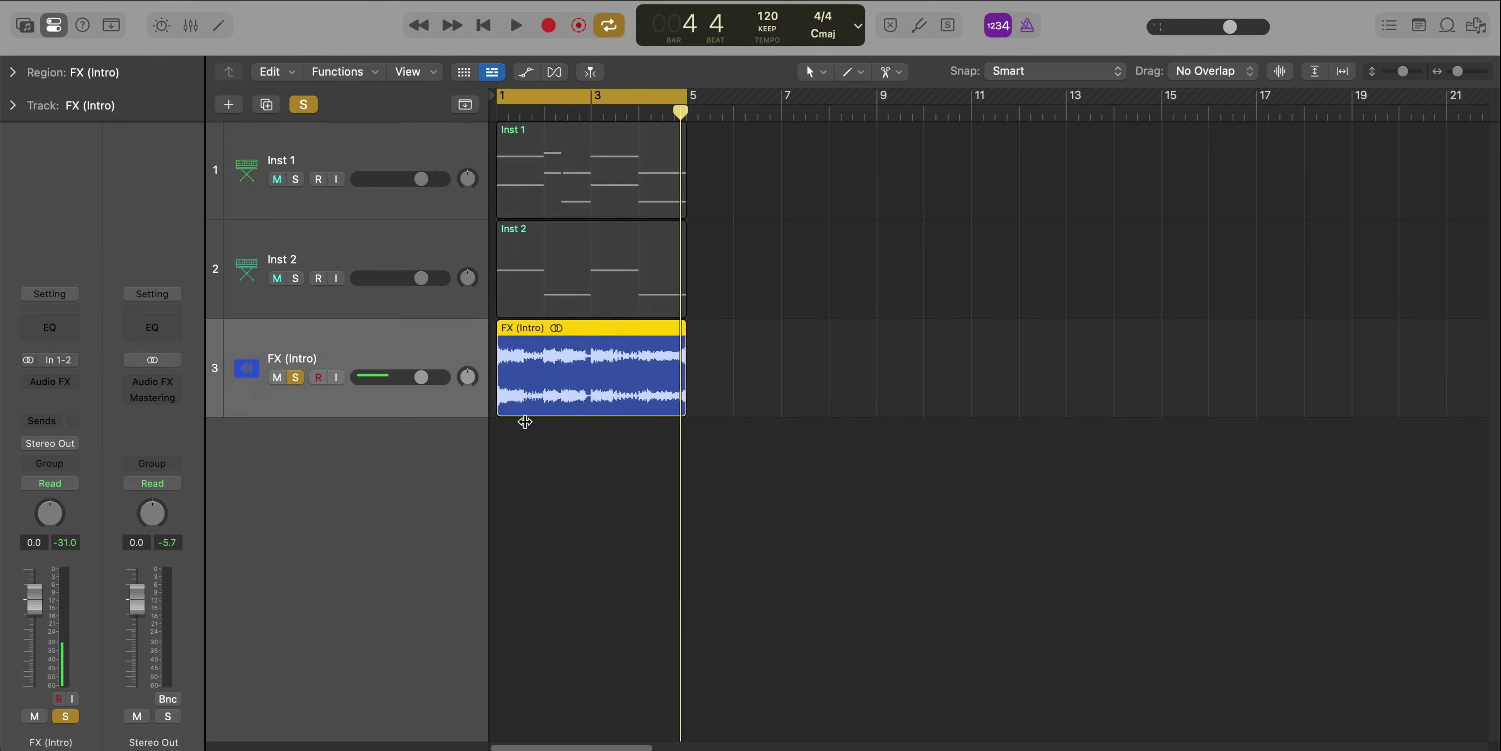
key(space)
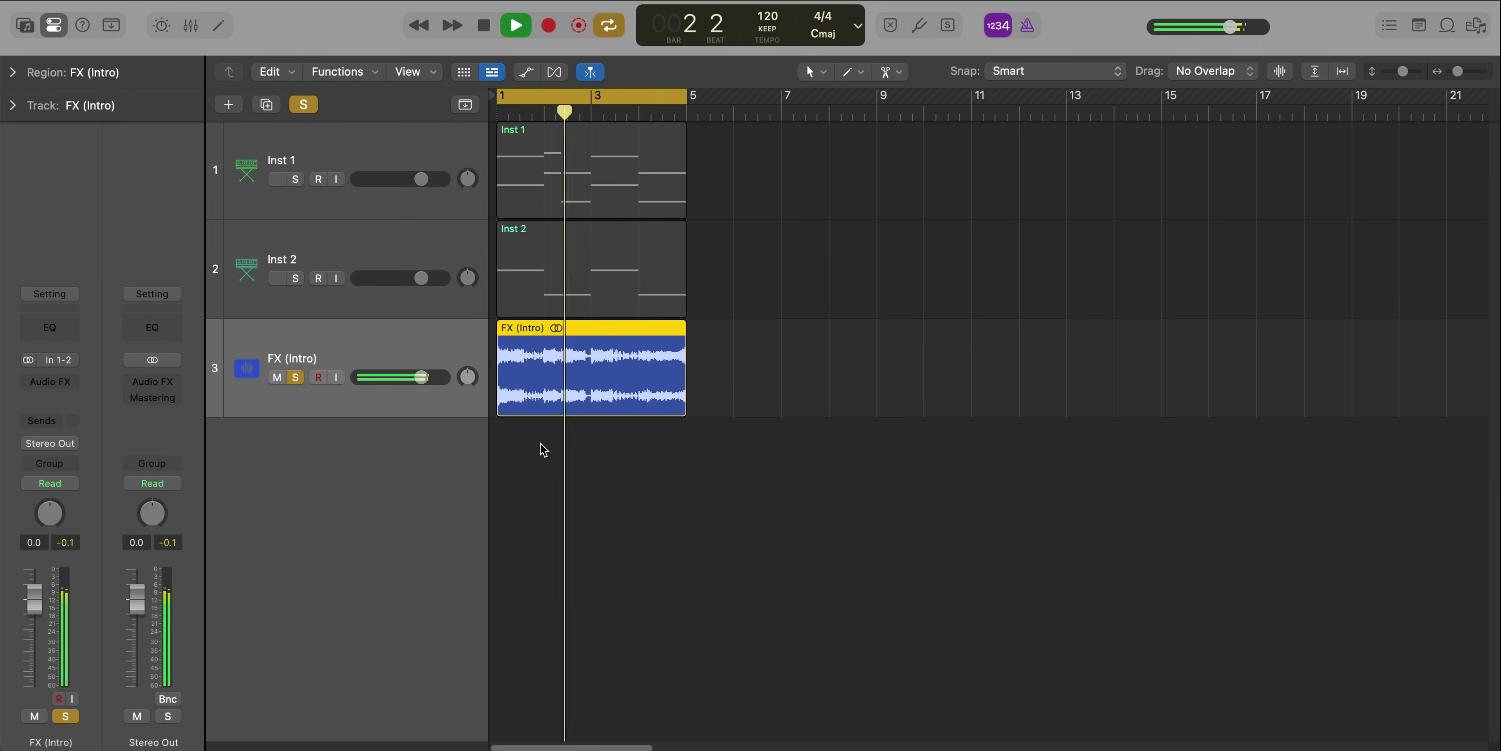
key(space)
Solo Inst 1, Inst 2 and FX (Intro) in turn during playback to hear the layers build up
alt+click(296, 179)
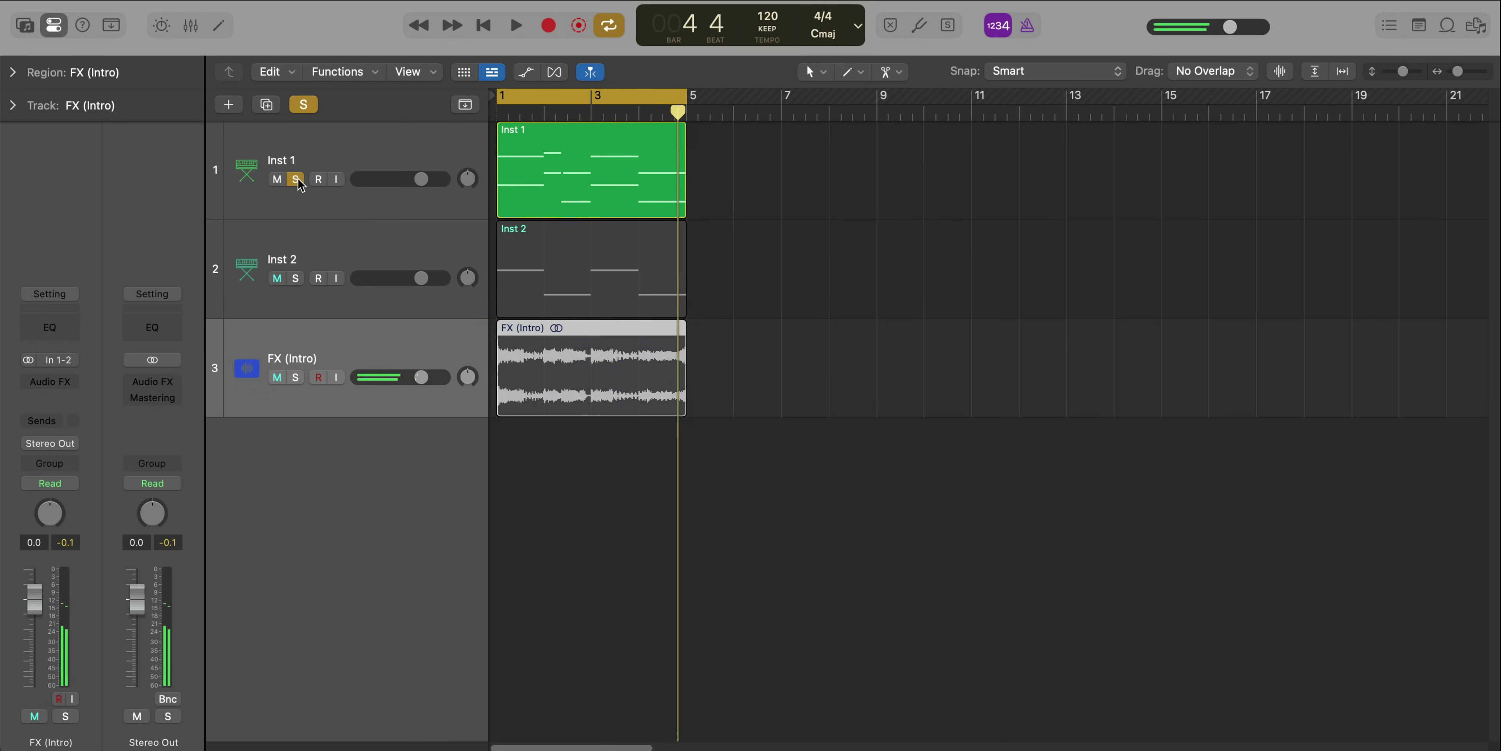
key(space)
click(296, 278)
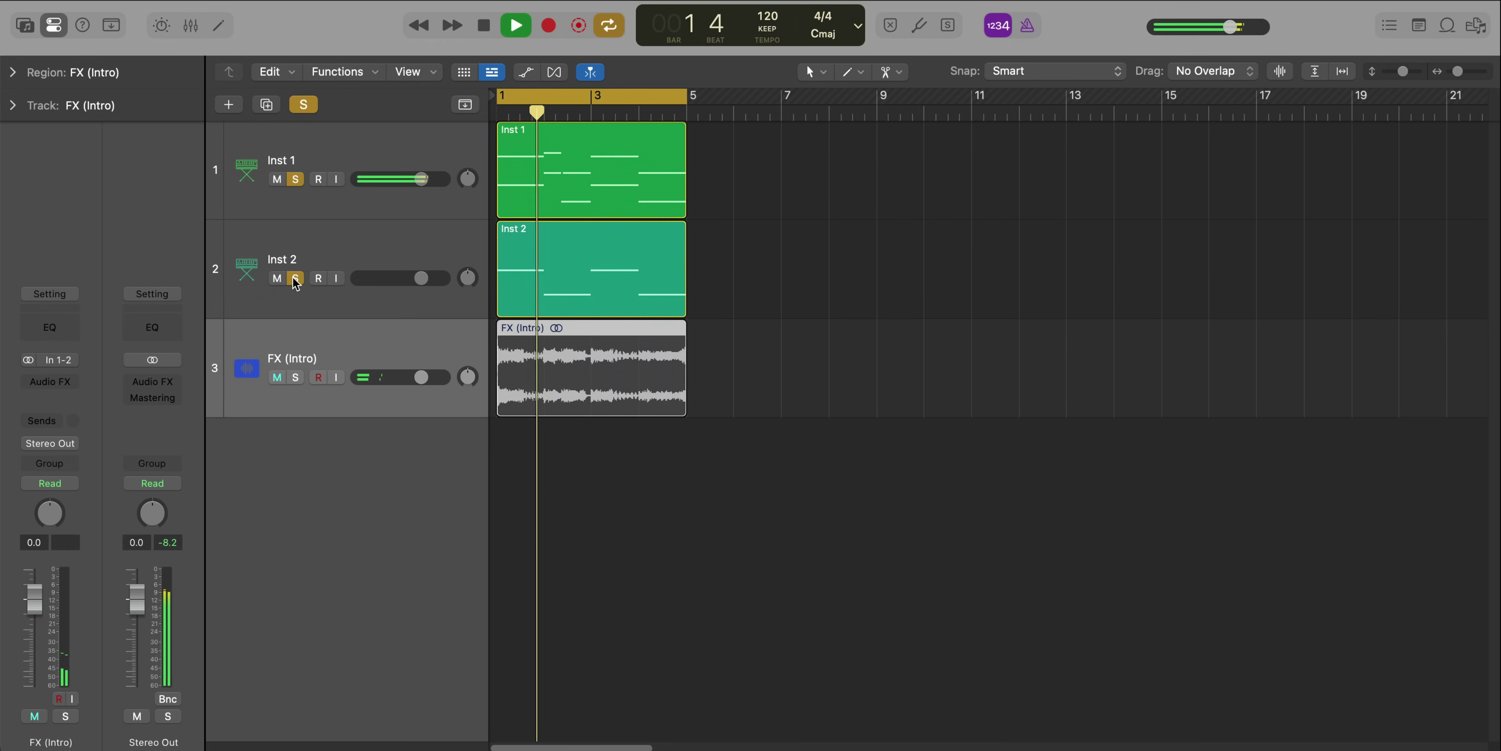
click(295, 377)
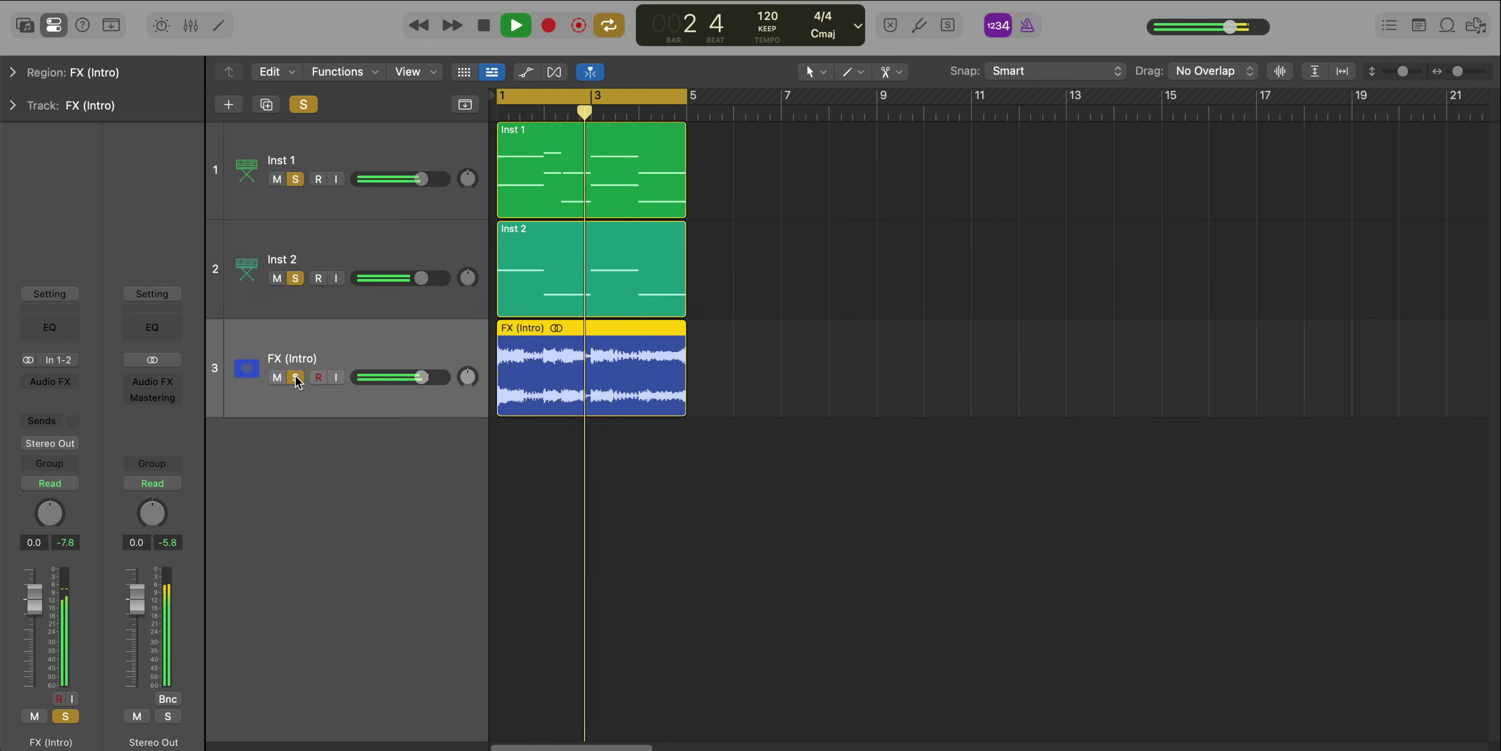
Move the four-bar cycle range to start at bar 5 and repeat the Inst 1 region there
key(super+Up)
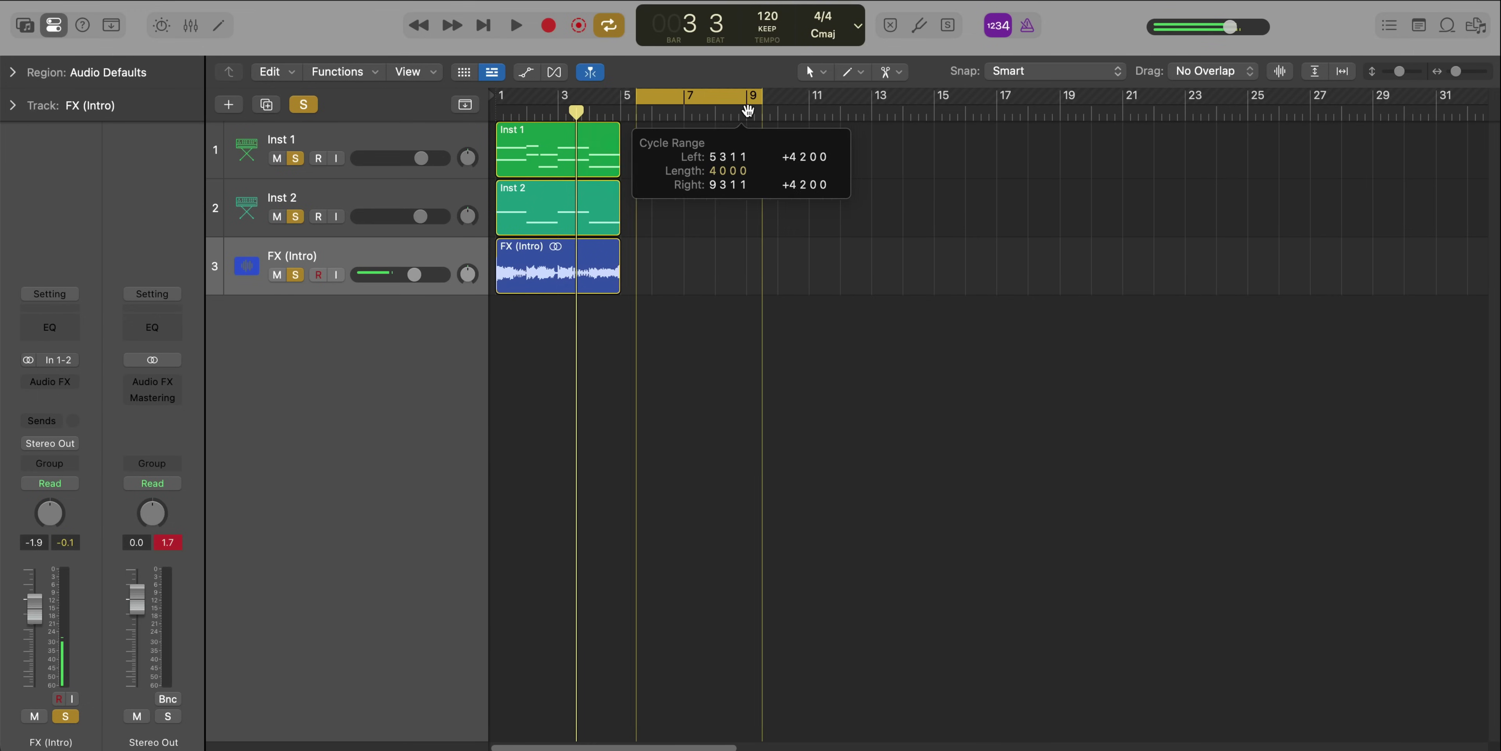
drag(743, 111, 731, 110)
click(599, 149)
key(super+r)
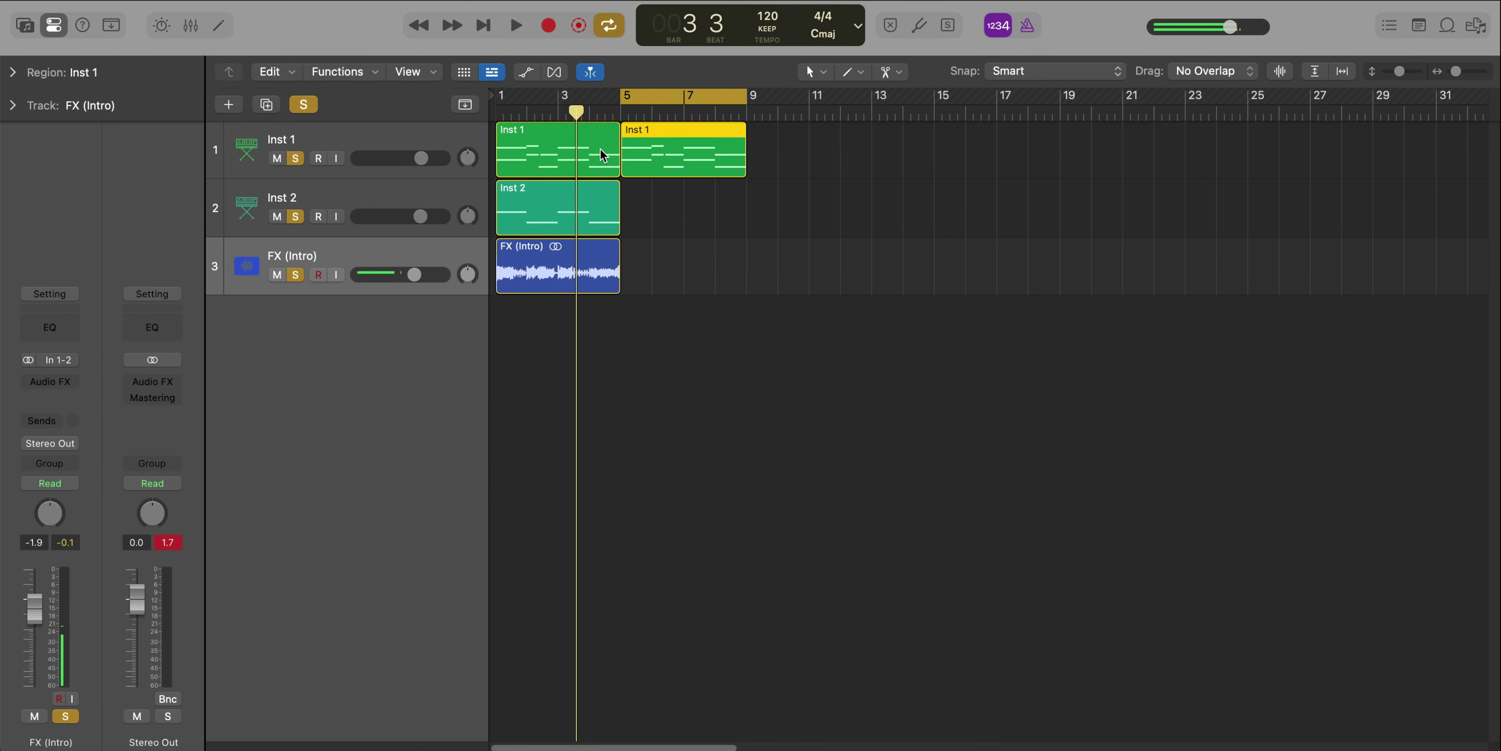
Duplicate the Inst 1 track and move the repeated bar 5 region onto the new Inst 3 track
key(super+Down)
click(342, 156)
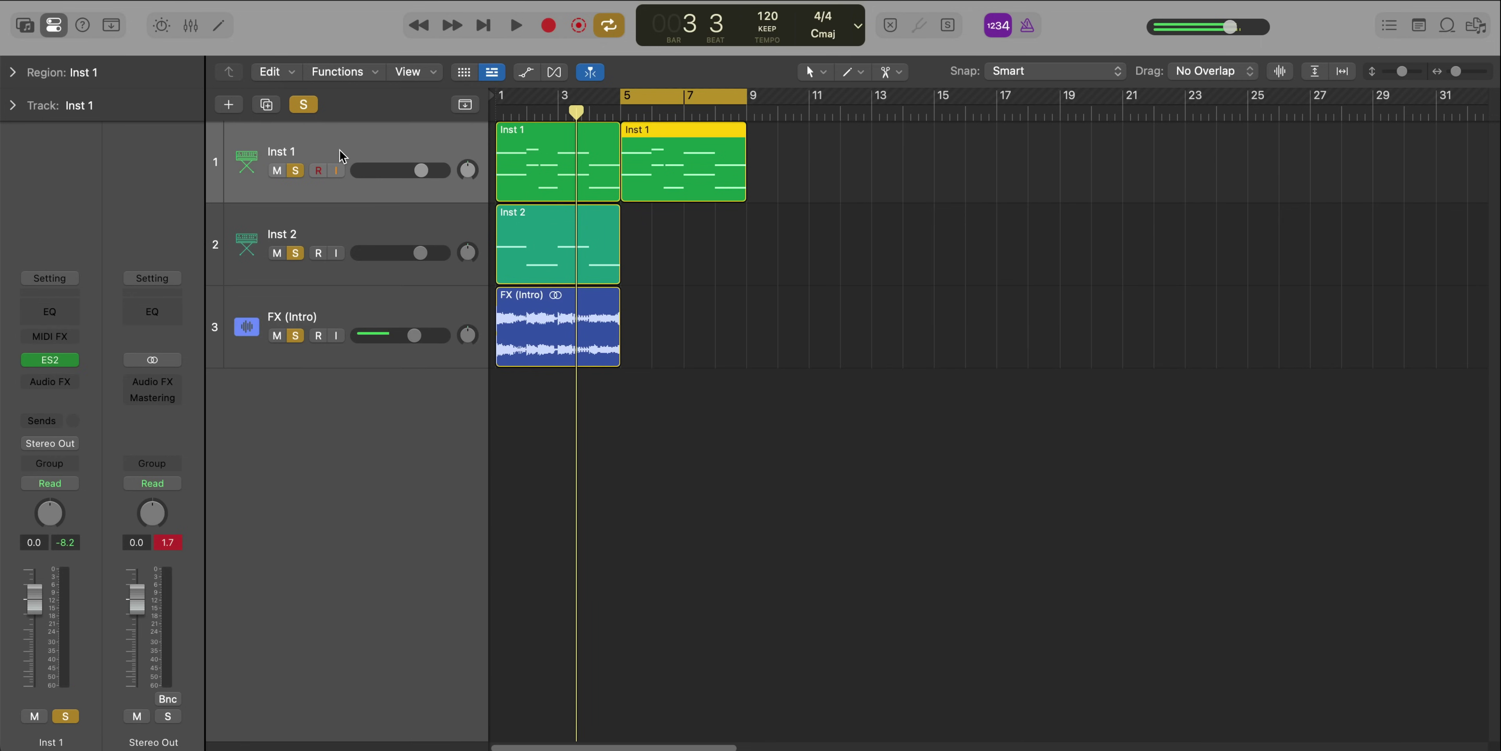
key(super+d)
drag(705, 157, 695, 230)
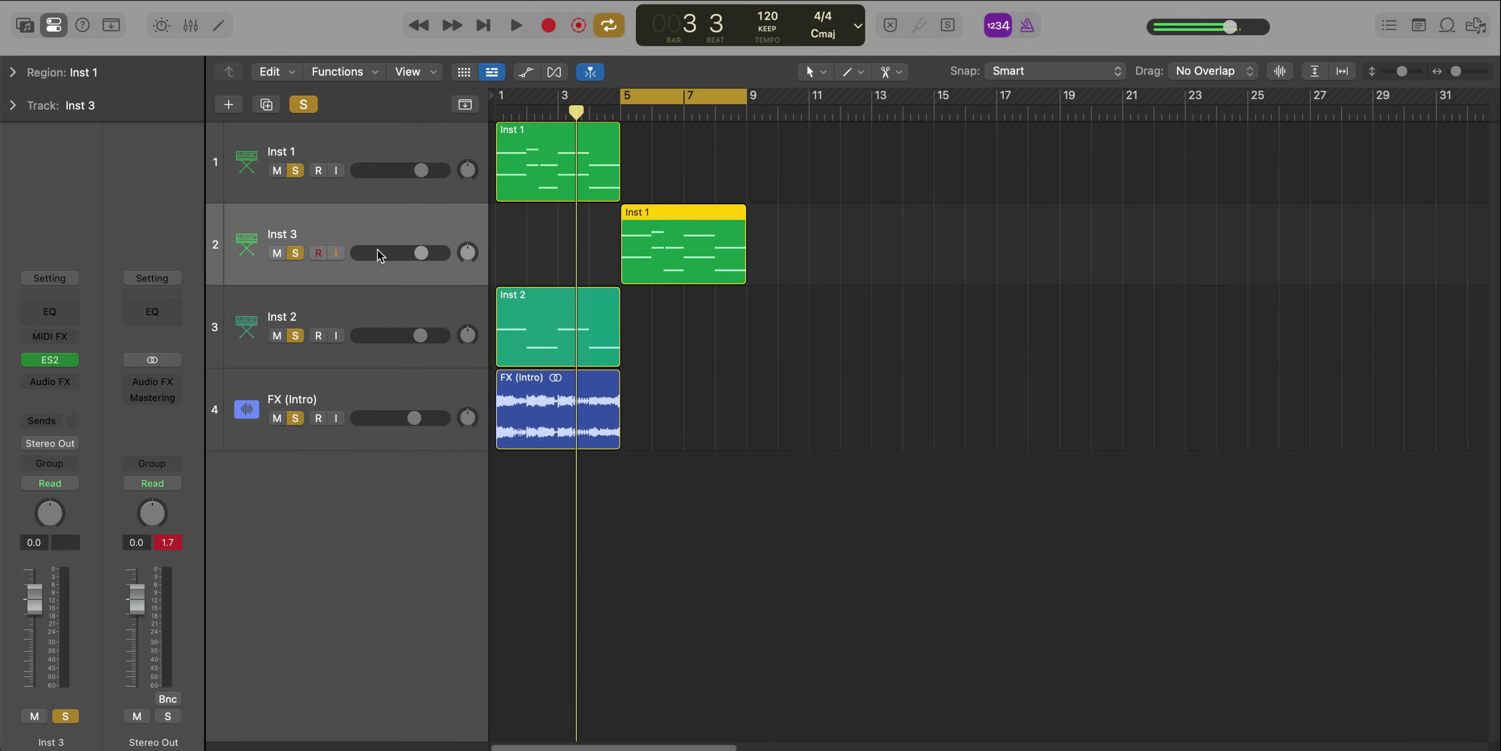
Solo Inst 3, reduce bar 6 of its region to full-bar D#1 and A#1 notes, and audition the part
click(296, 253)
key(space)
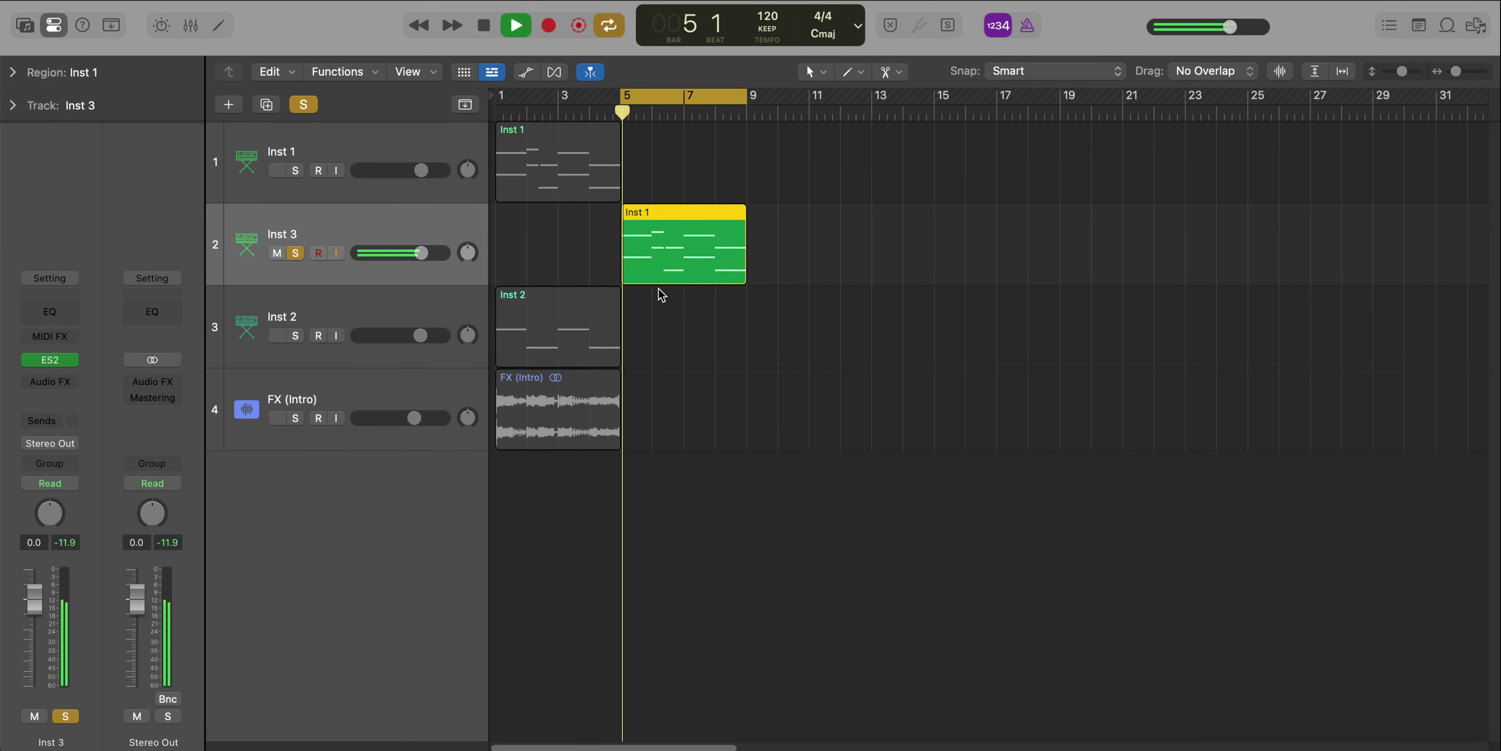
double_click(672, 250)
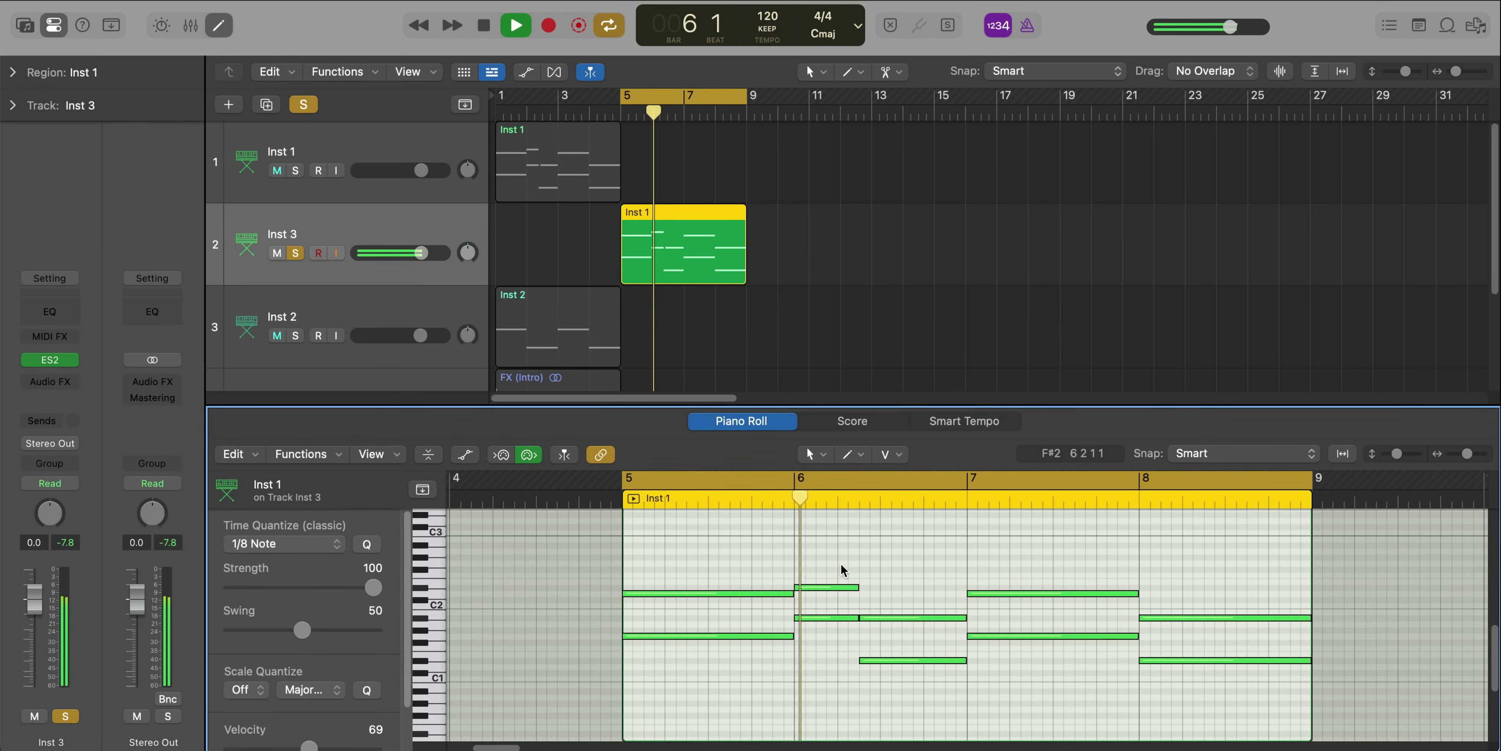
key(Delete)
drag(837, 565, 900, 647)
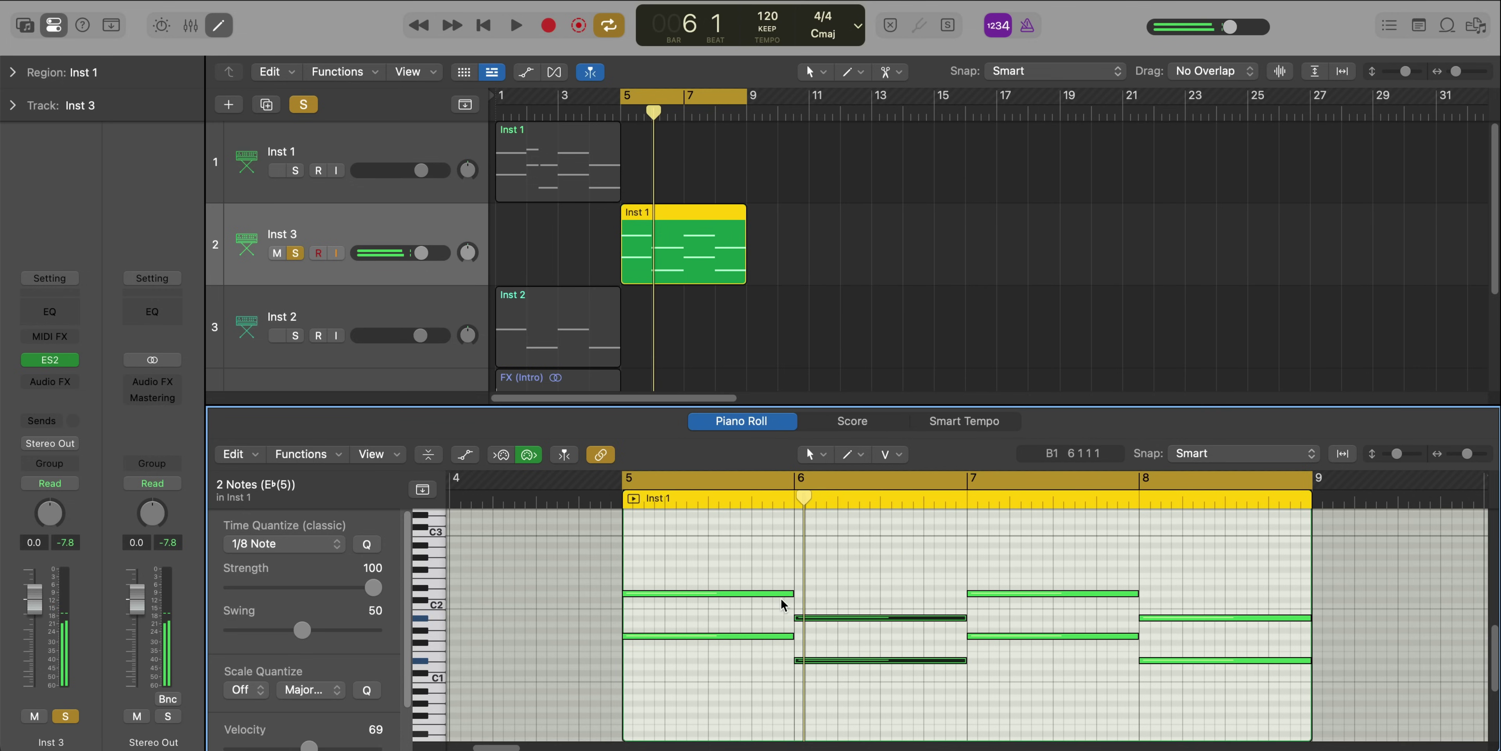
key(space)
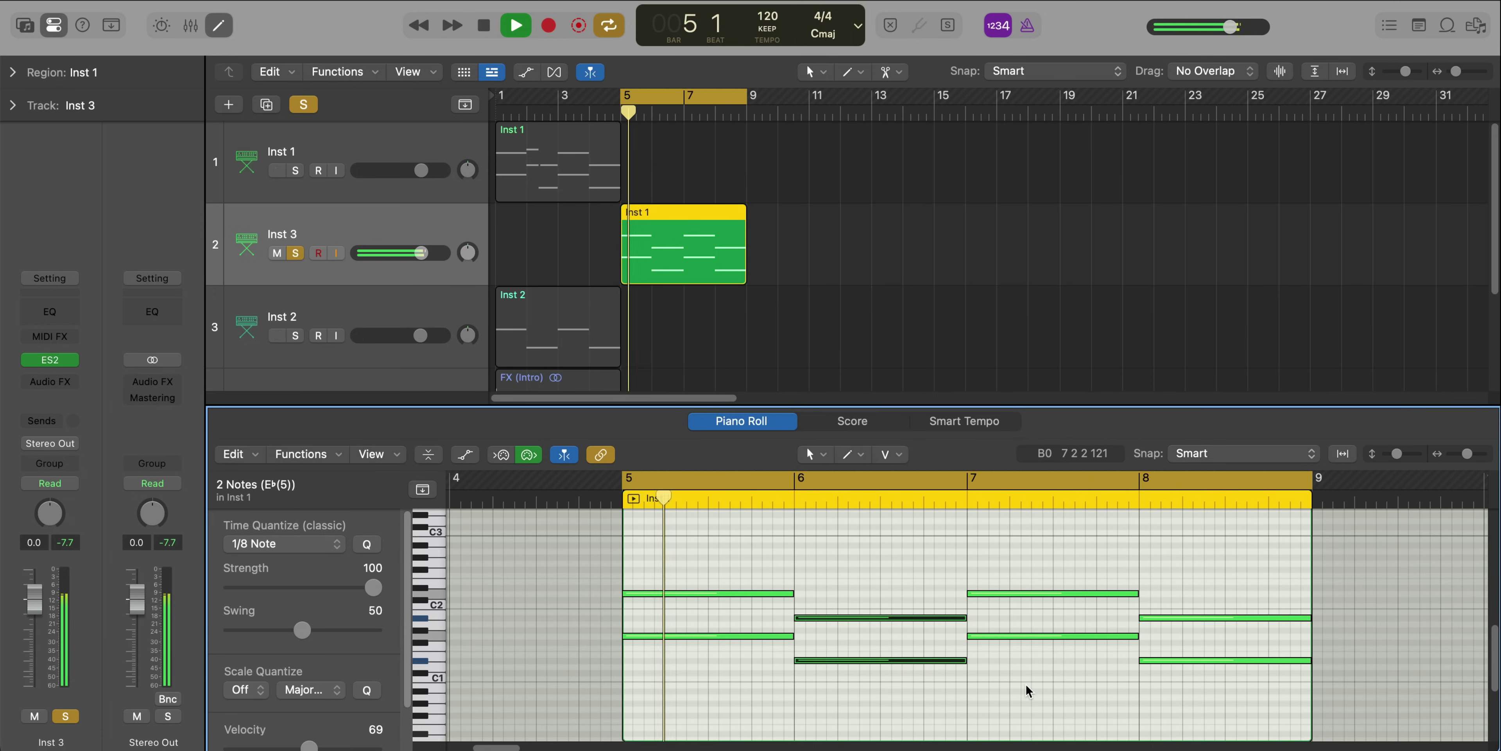
Add a Channel EQ to Inst 3 with a 24 dB/Oct low cut at about 200 Hz during playback
key(e)
key(space)
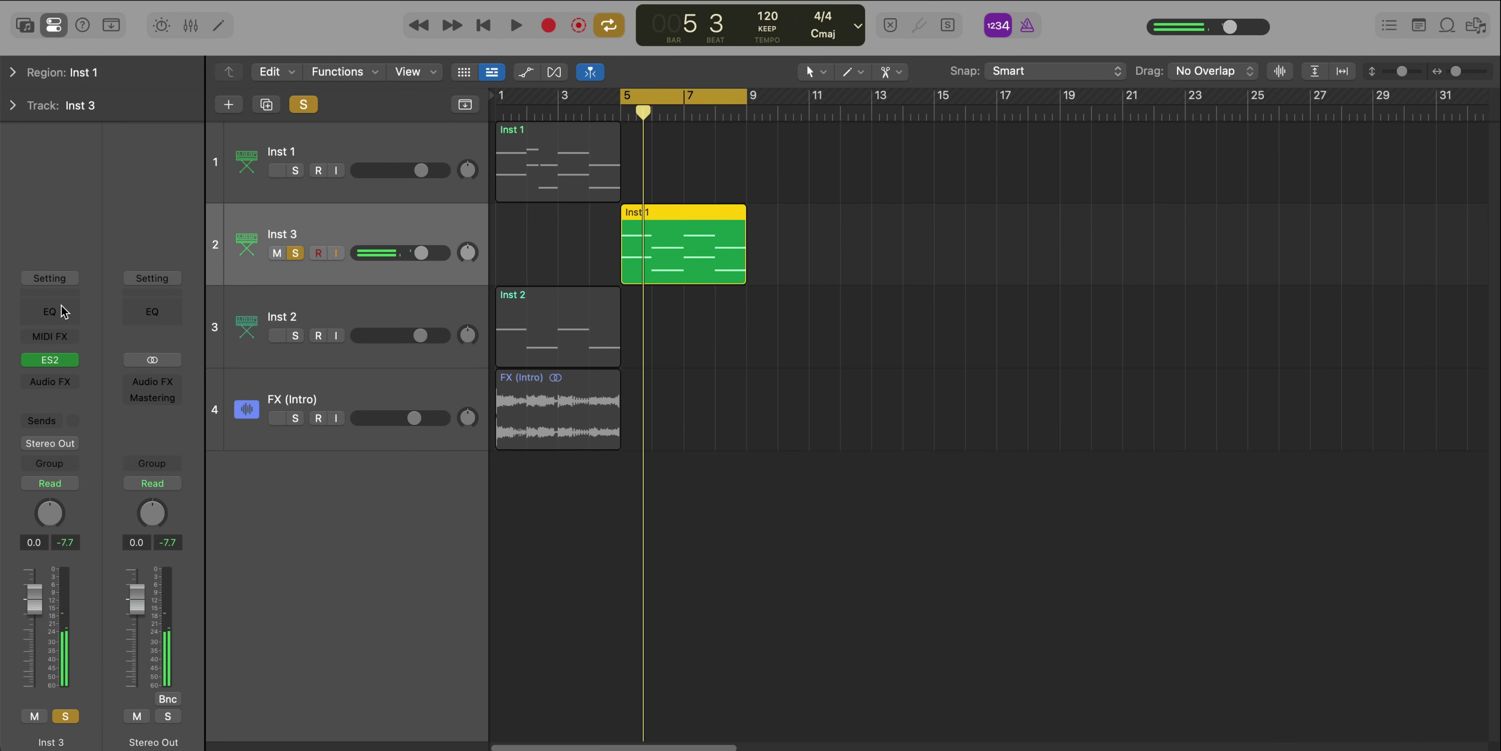
click(63, 311)
key(space)
drag(557, 458, 768, 469)
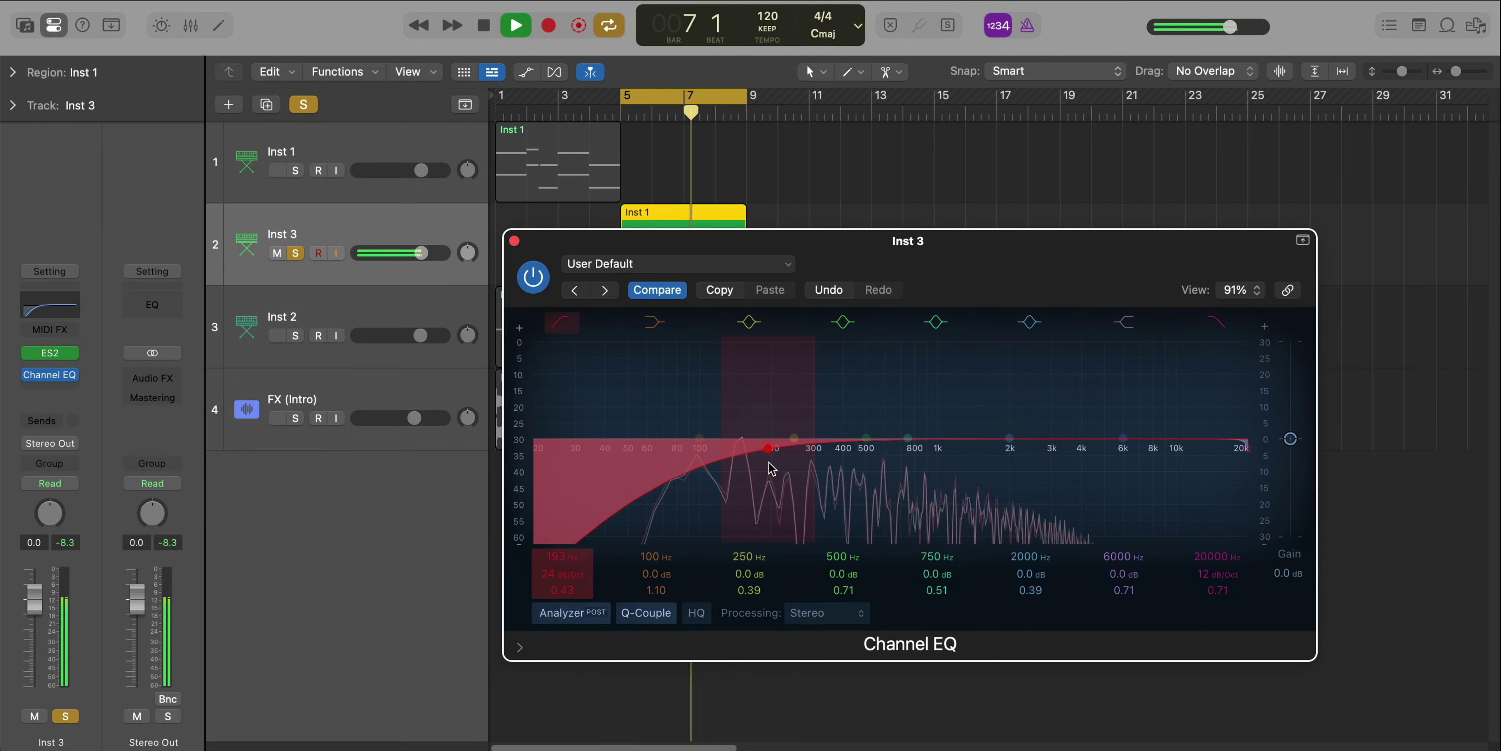
click(514, 241)
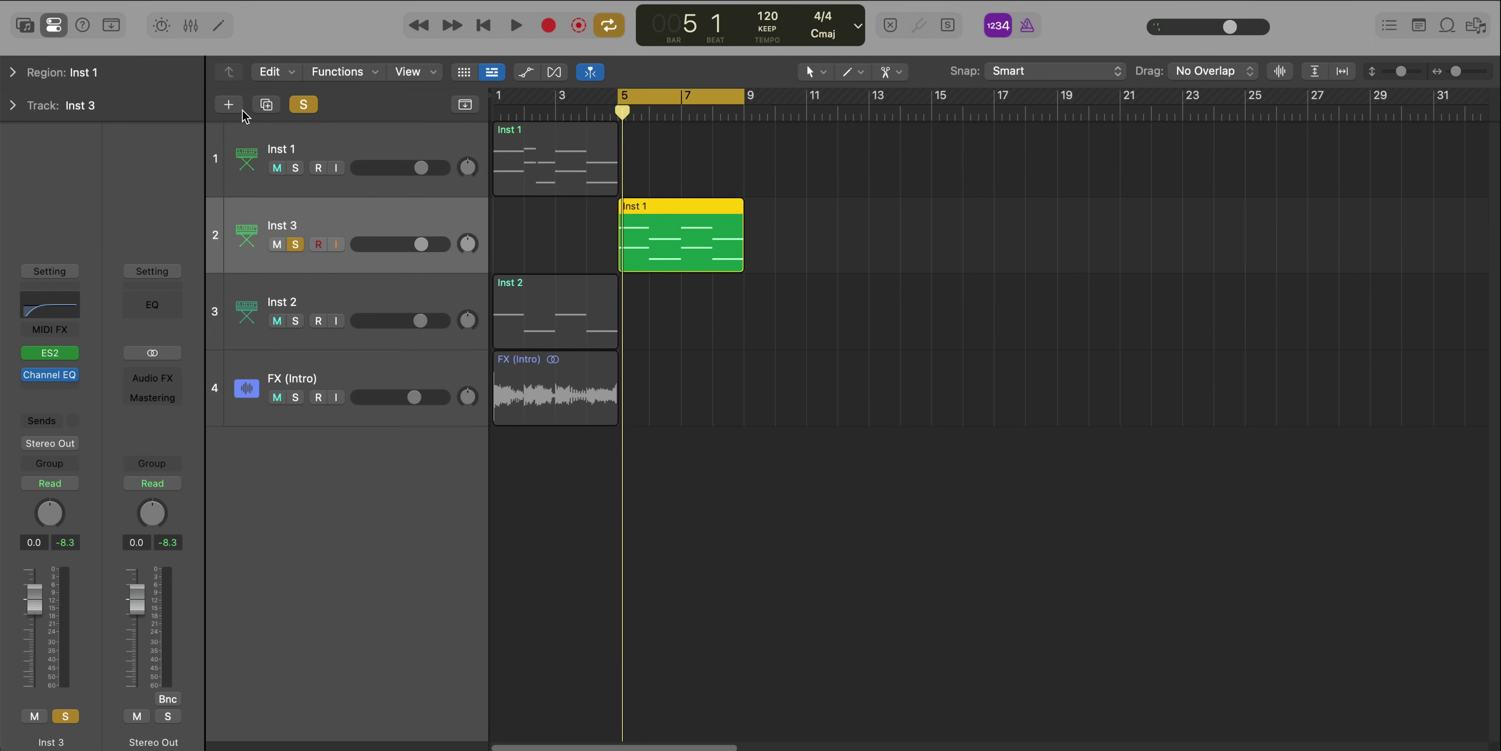
Add a software instrument track below FX (Intro), load the Cry For Me Drum Kit user patch and expand its stack
click(229, 107)
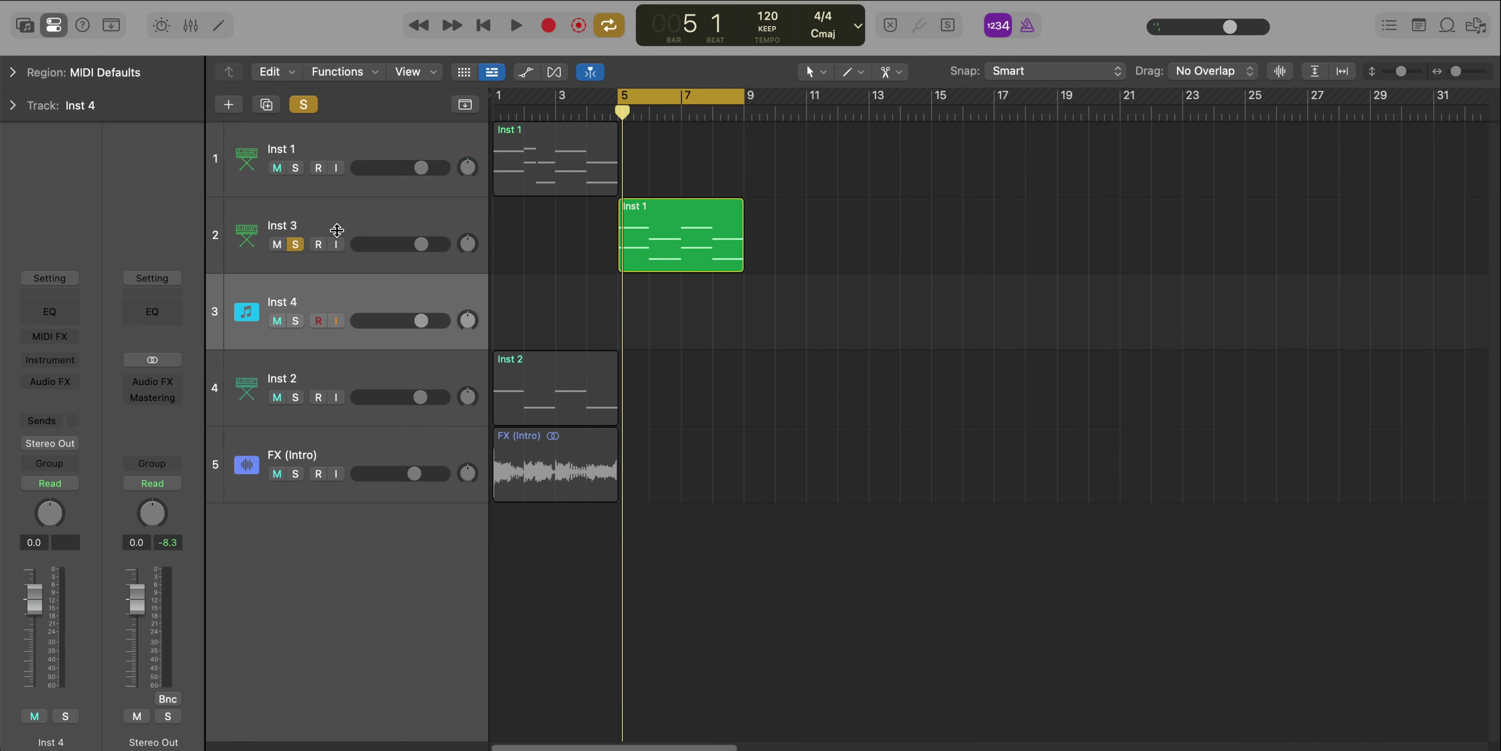
drag(379, 313, 375, 466)
click(22, 28)
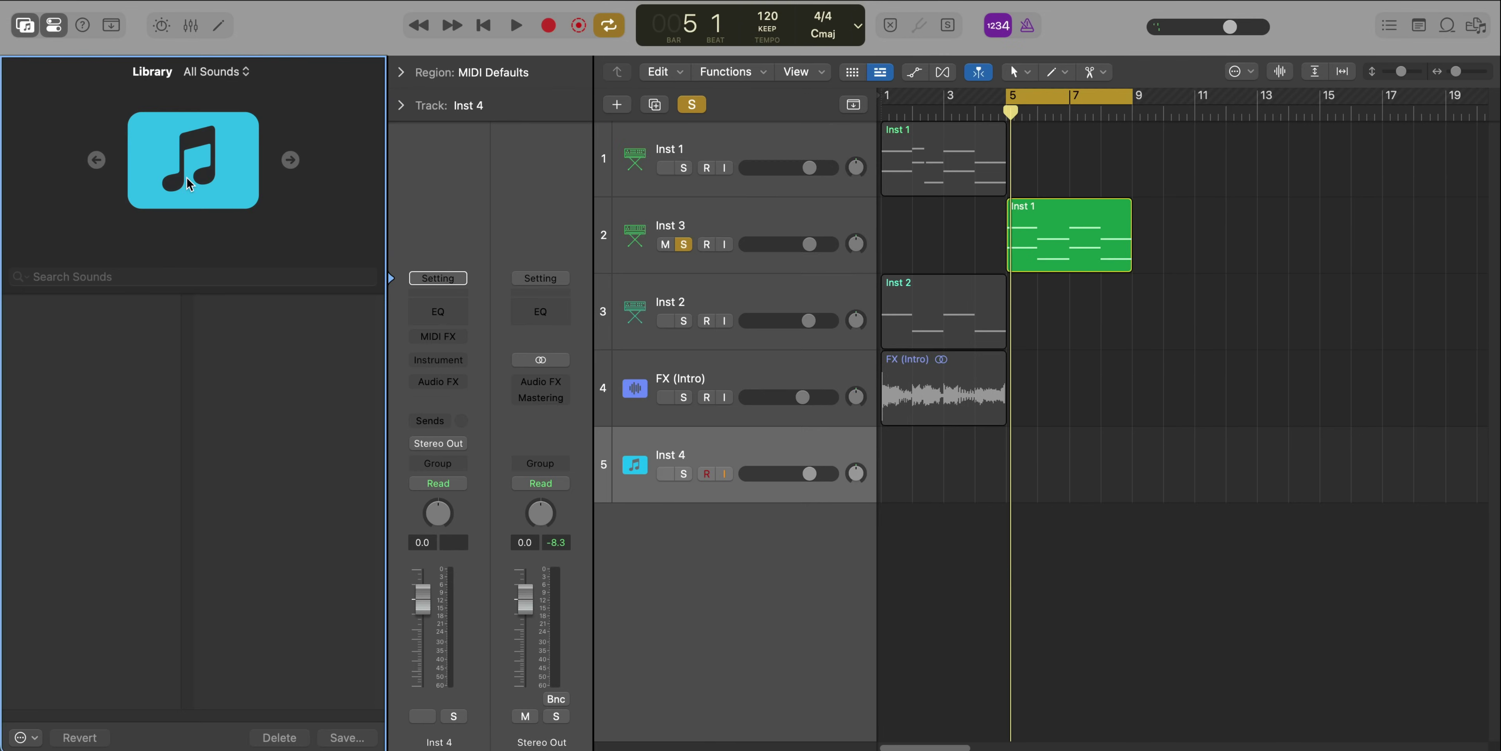
click(105, 303)
click(244, 346)
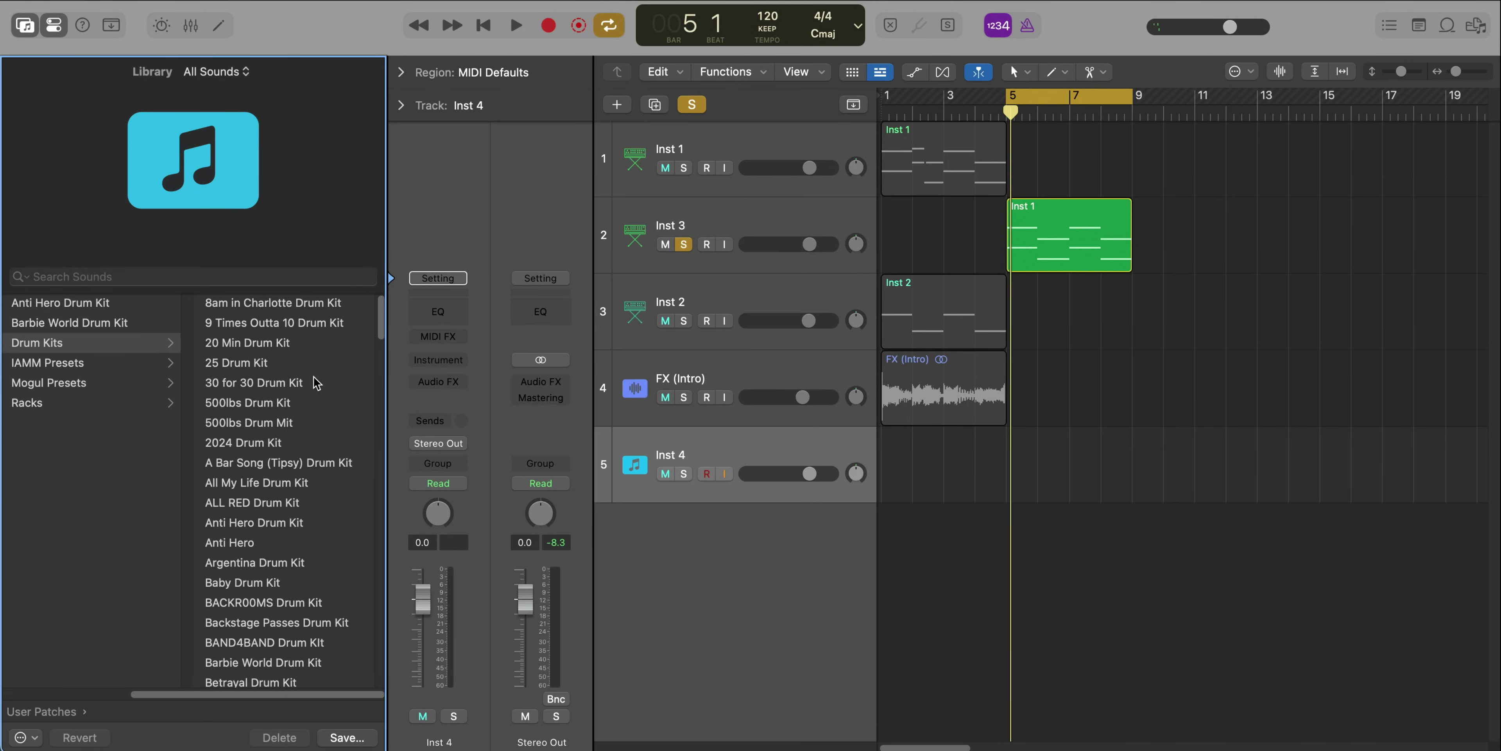
scroll(297, 407, down, 10)
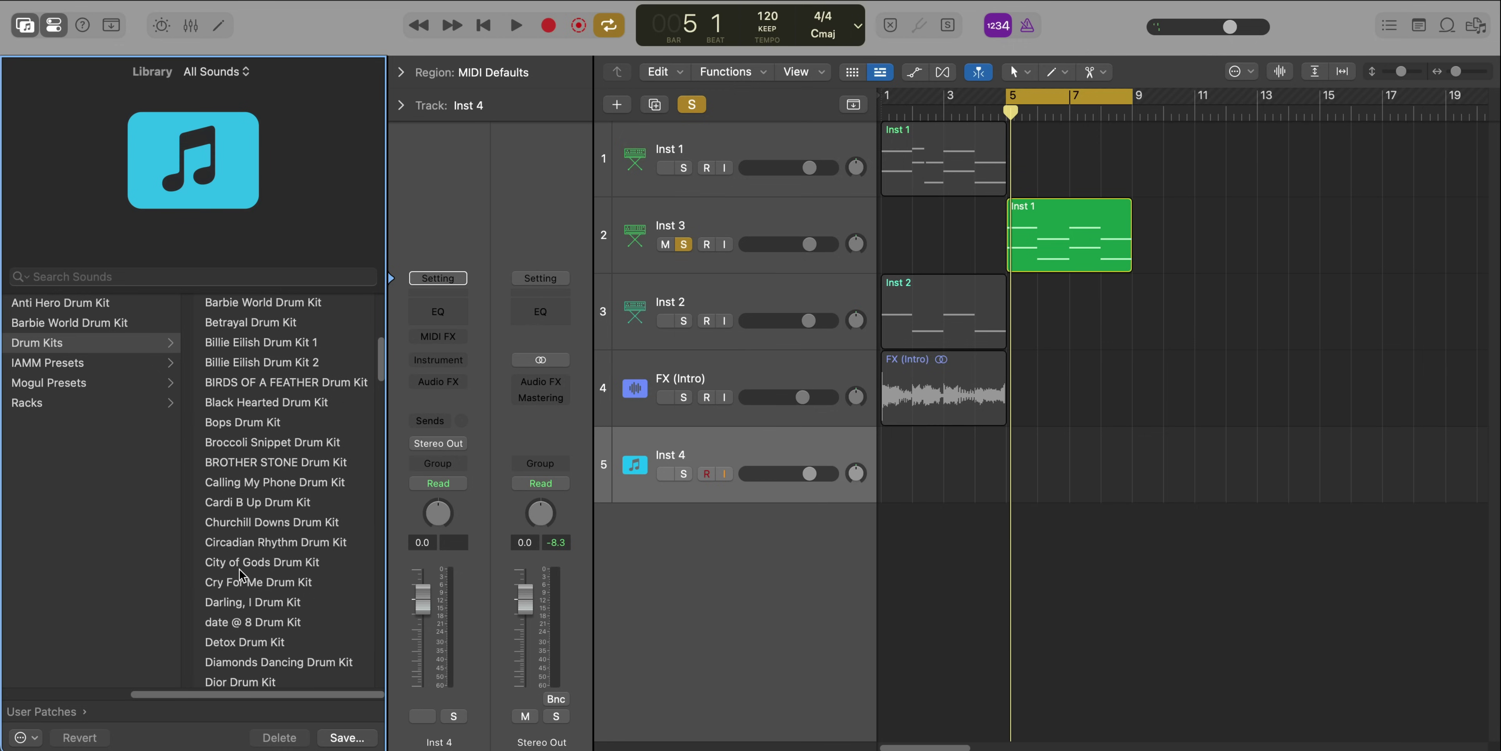
click(248, 582)
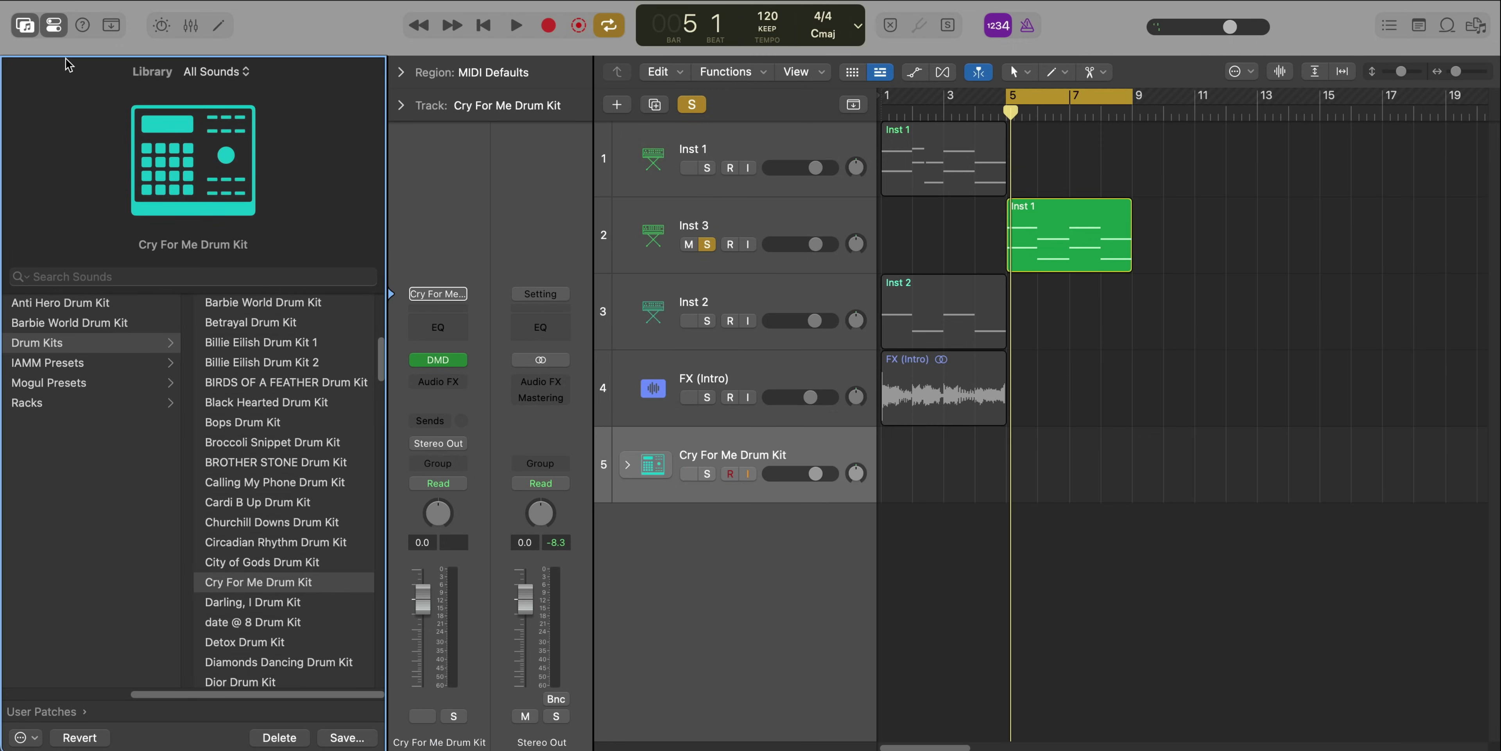
click(30, 34)
click(241, 465)
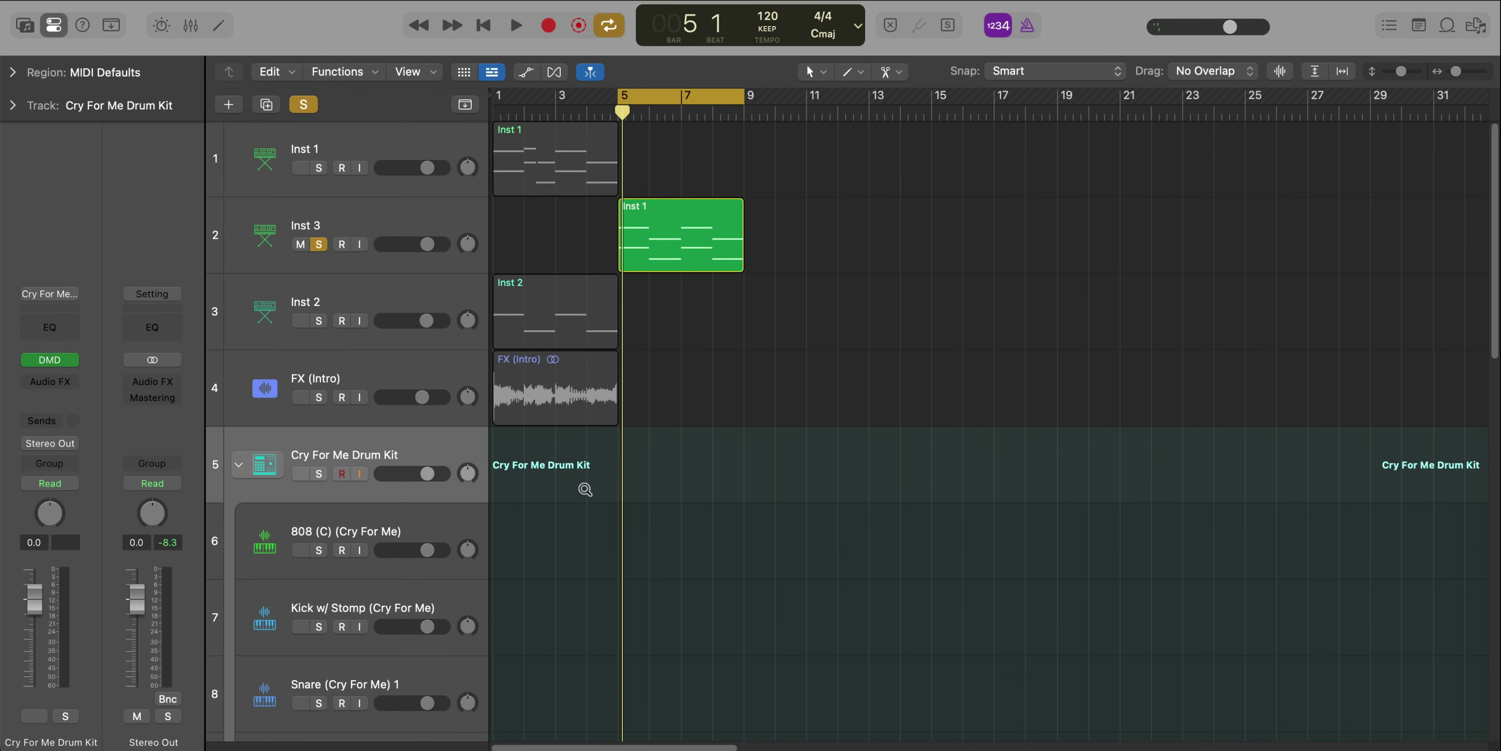
Browse the "cry for me" folders in the Hurry Up Tomorrow (Deconstructed Kit) files
scroll(585, 489, down, 5)
scroll(585, 489, down, 3)
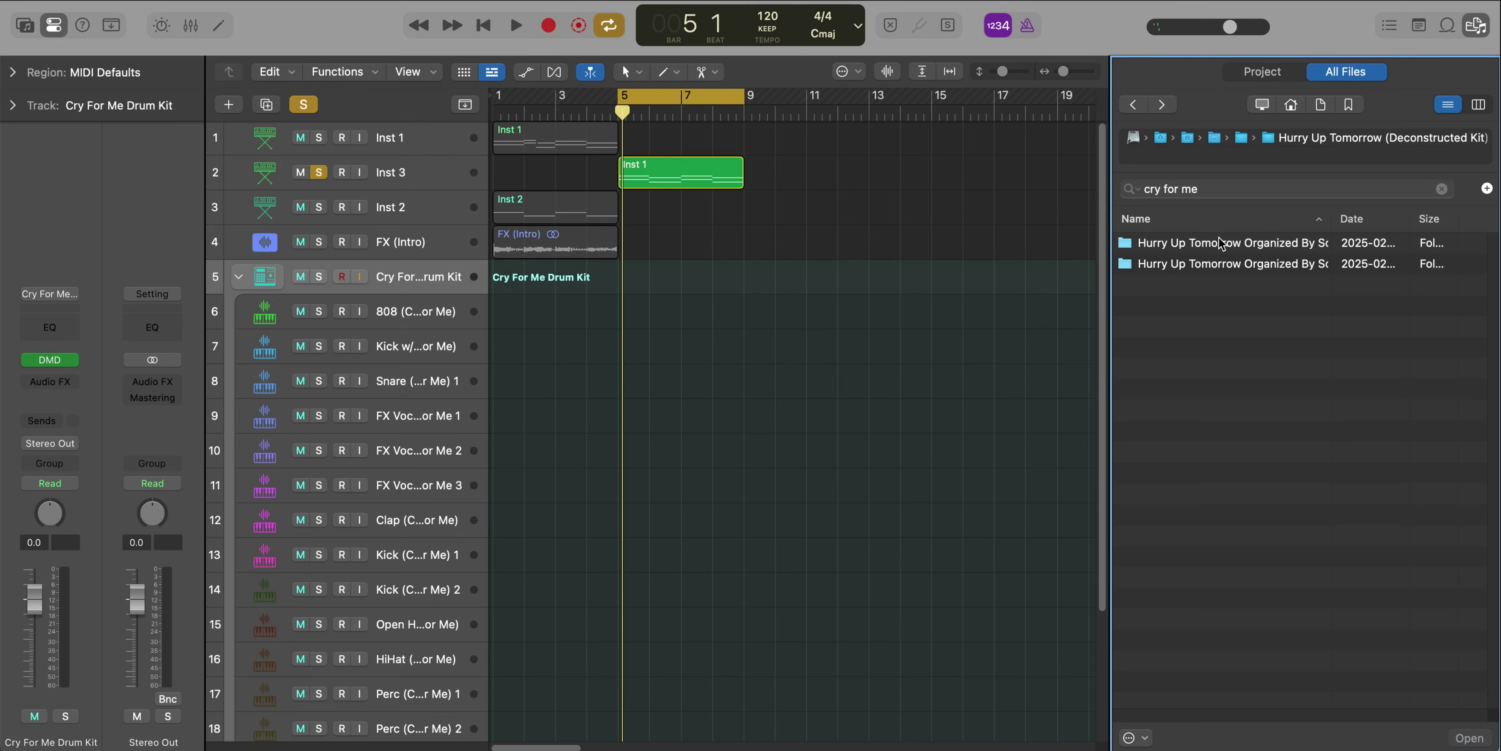
double_click(1221, 240)
click(1133, 106)
double_click(1159, 267)
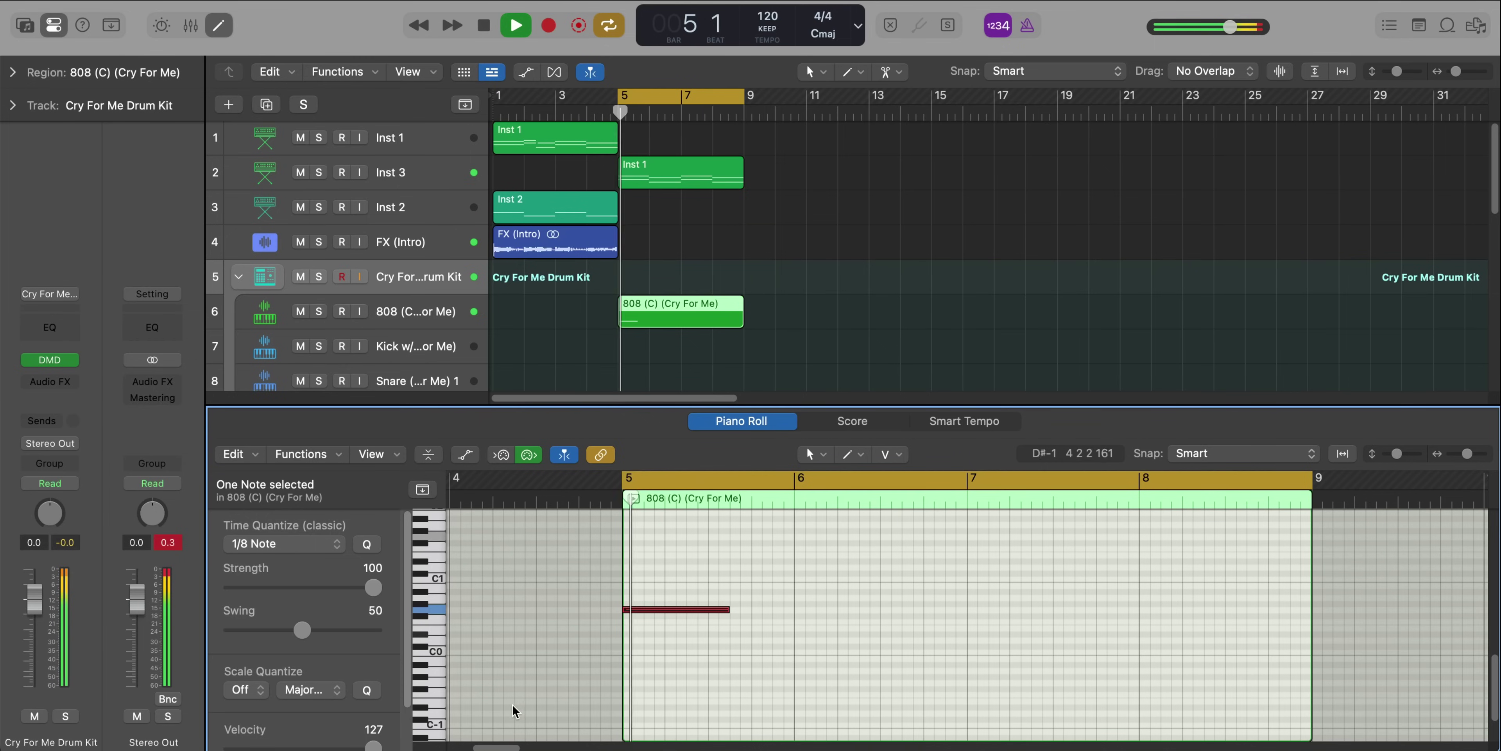
Shorten the 808's G0 note in bar 5 to one and a half beats and add a matching D#0 note at bar 6
drag(725, 608, 687, 612)
key(space)
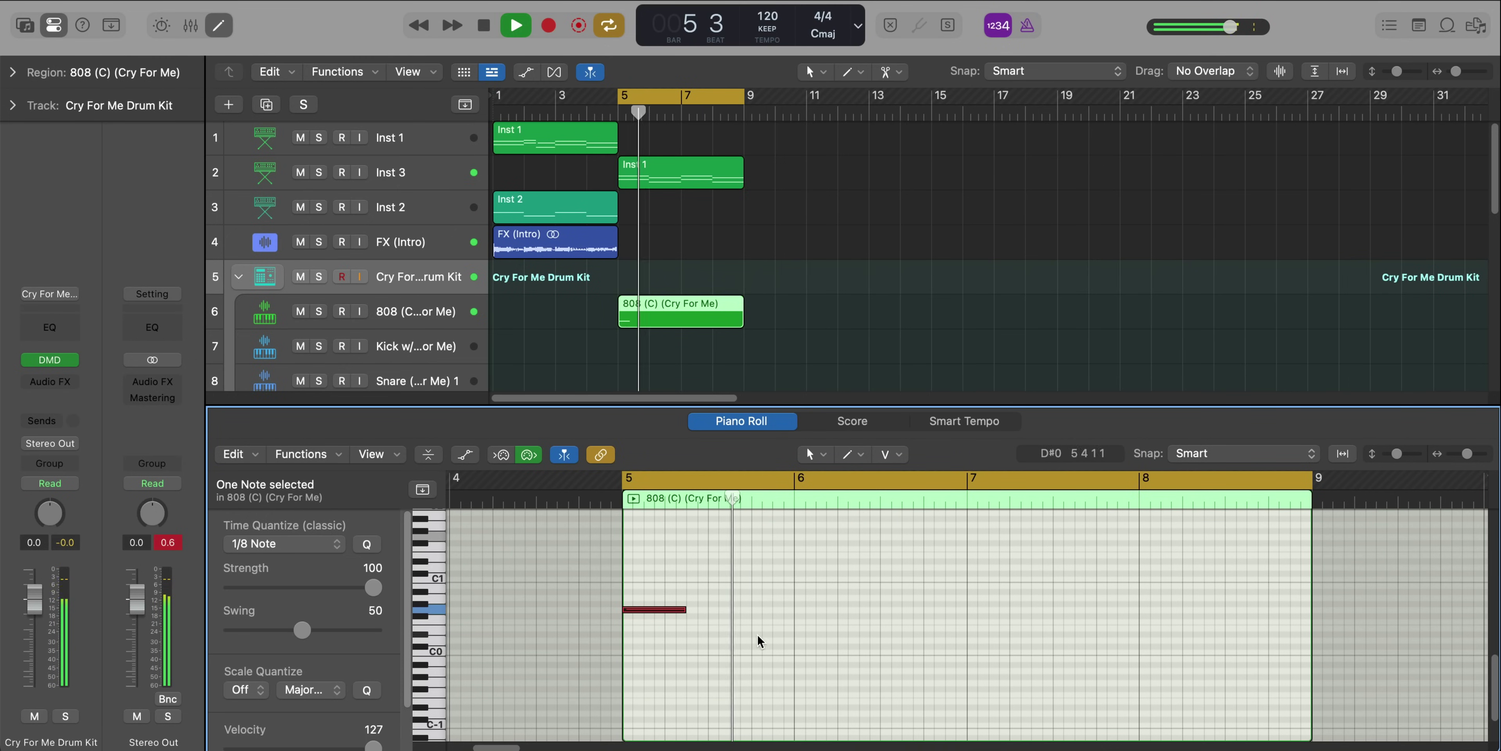
super+click(798, 633)
Copy the two 808 notes from bars 5 and 6 into bars 7 and 8 and audition the pattern
drag(855, 664, 553, 581)
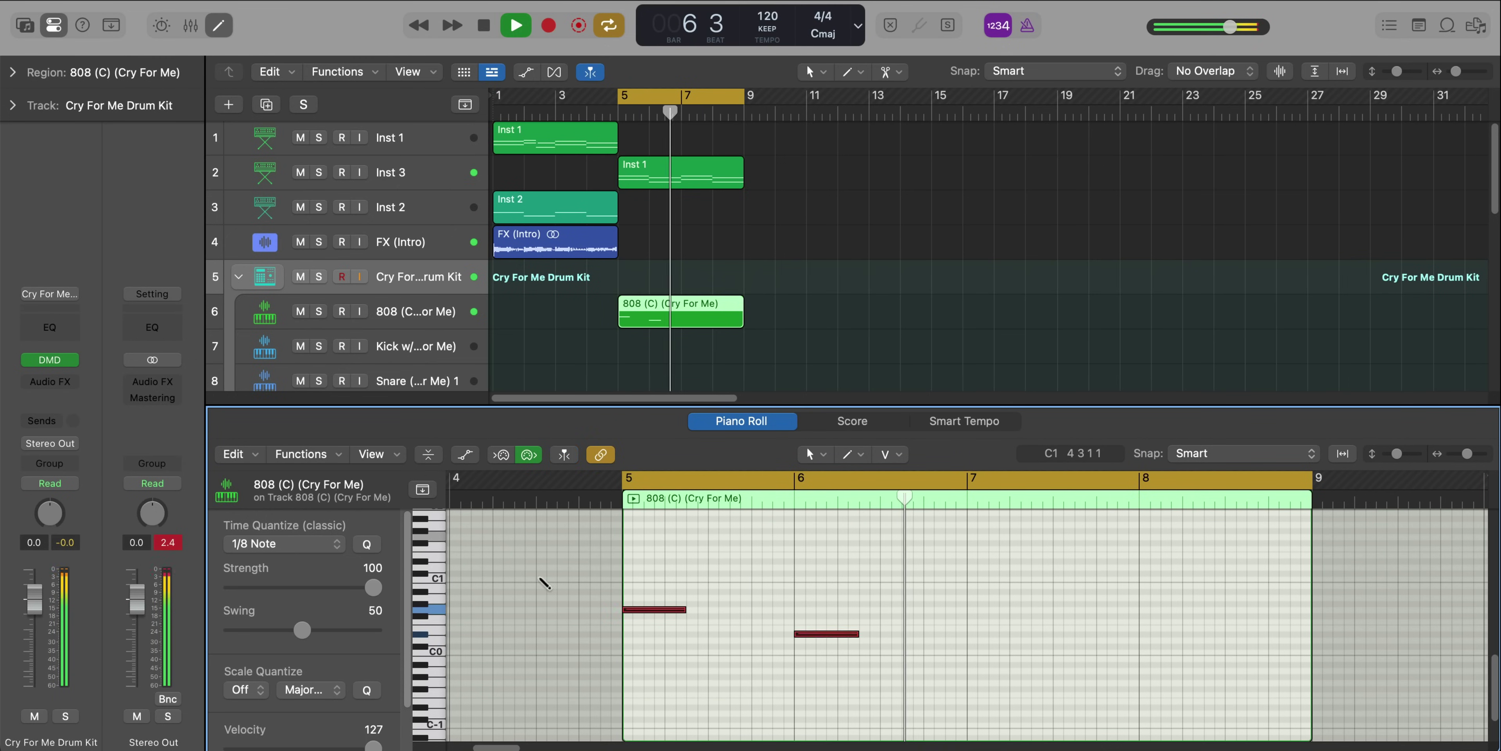
key(super+c)
key(super+v)
key(space)
drag(892, 610, 992, 613)
key(space)
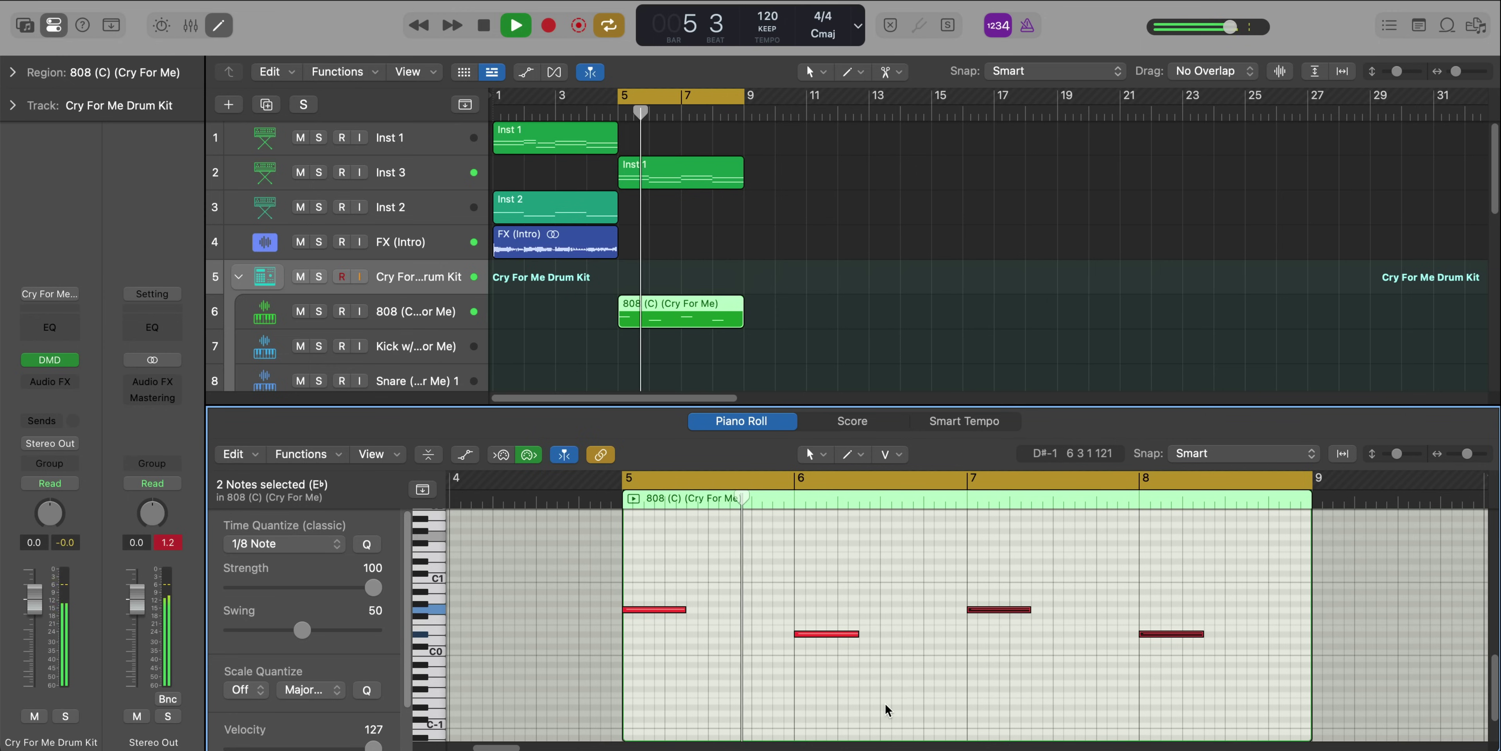
scroll(878, 671, down, 1)
scroll(878, 671, down, 3)
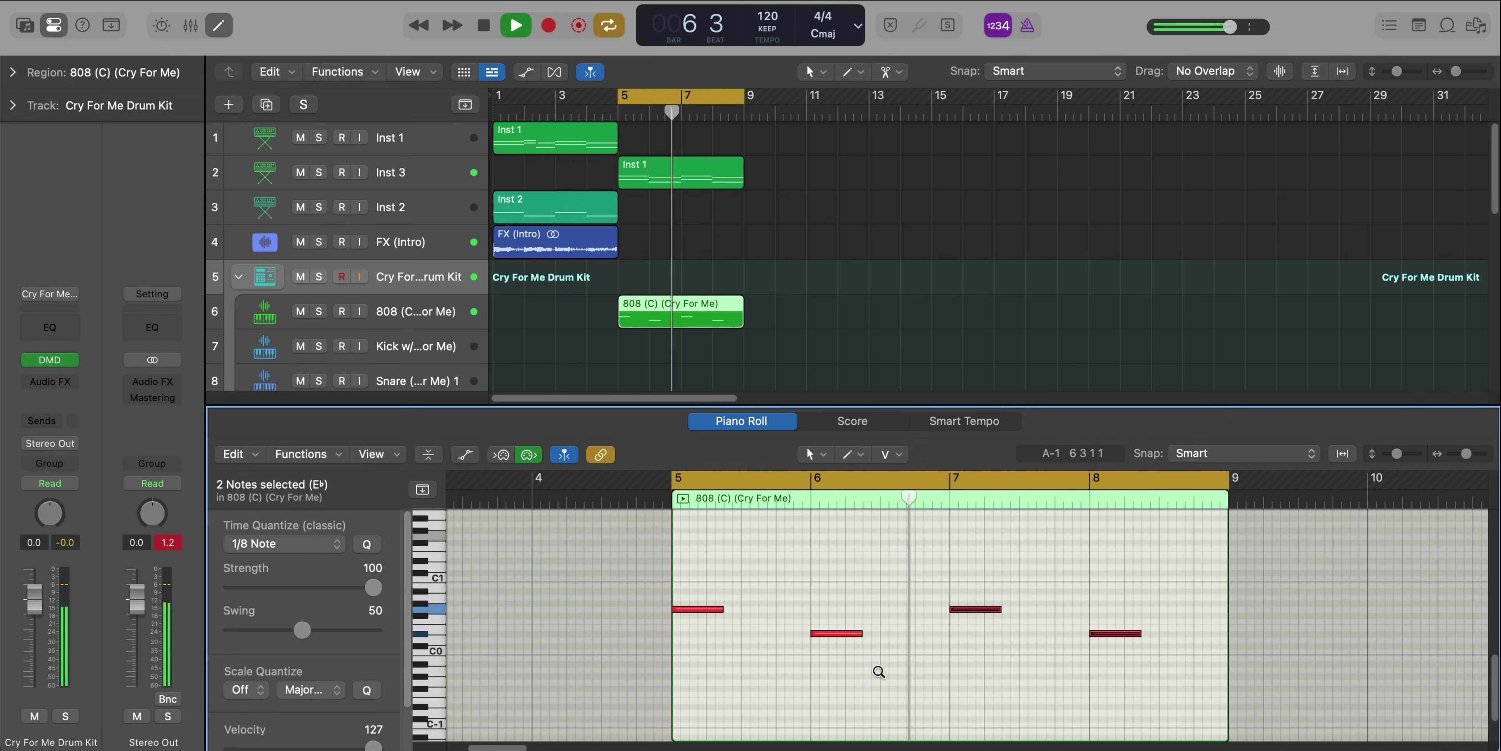
Listen to the four-note 808 pattern in bars 5 to 8 and stop playback
scroll(877, 668, right, 1)
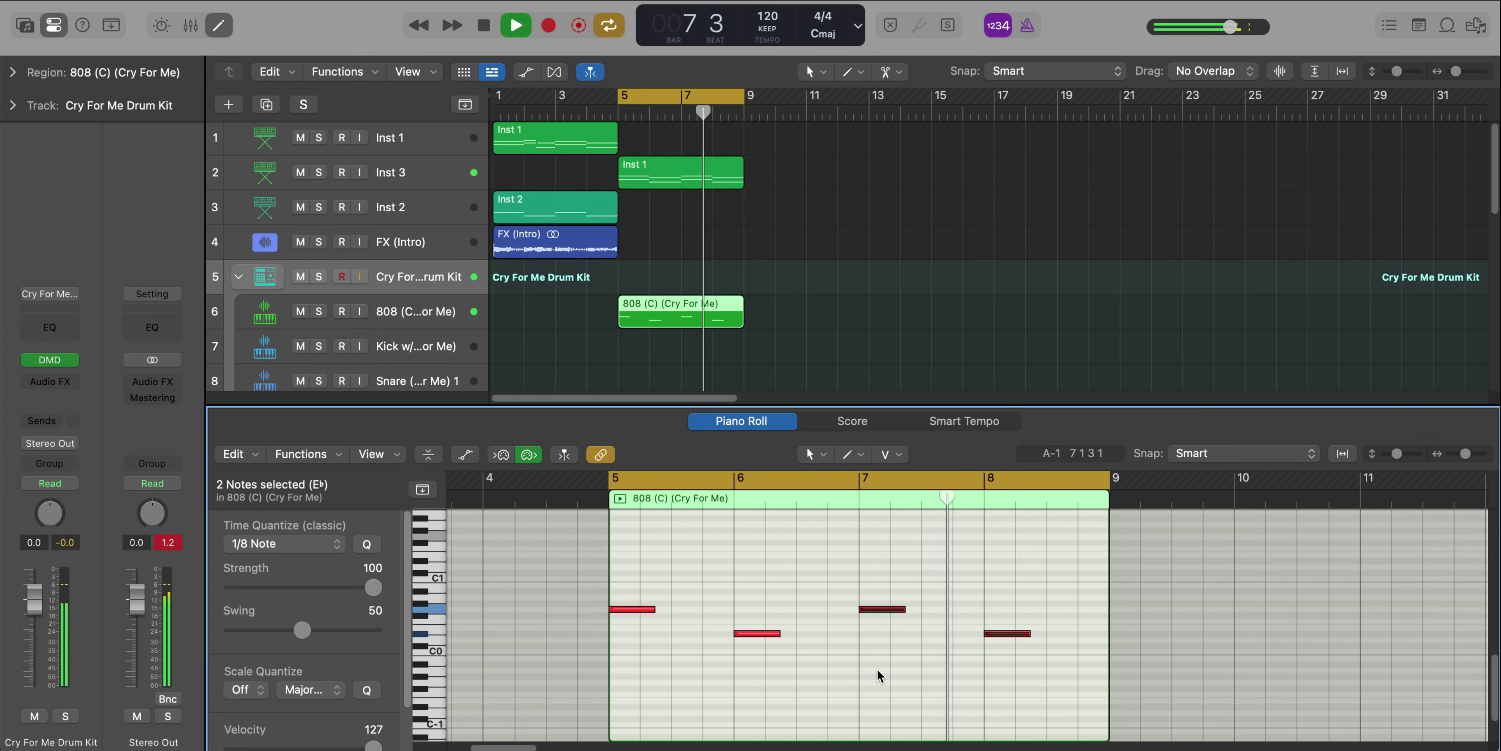
scroll(877, 668, up, 2)
scroll(877, 668, down, 2)
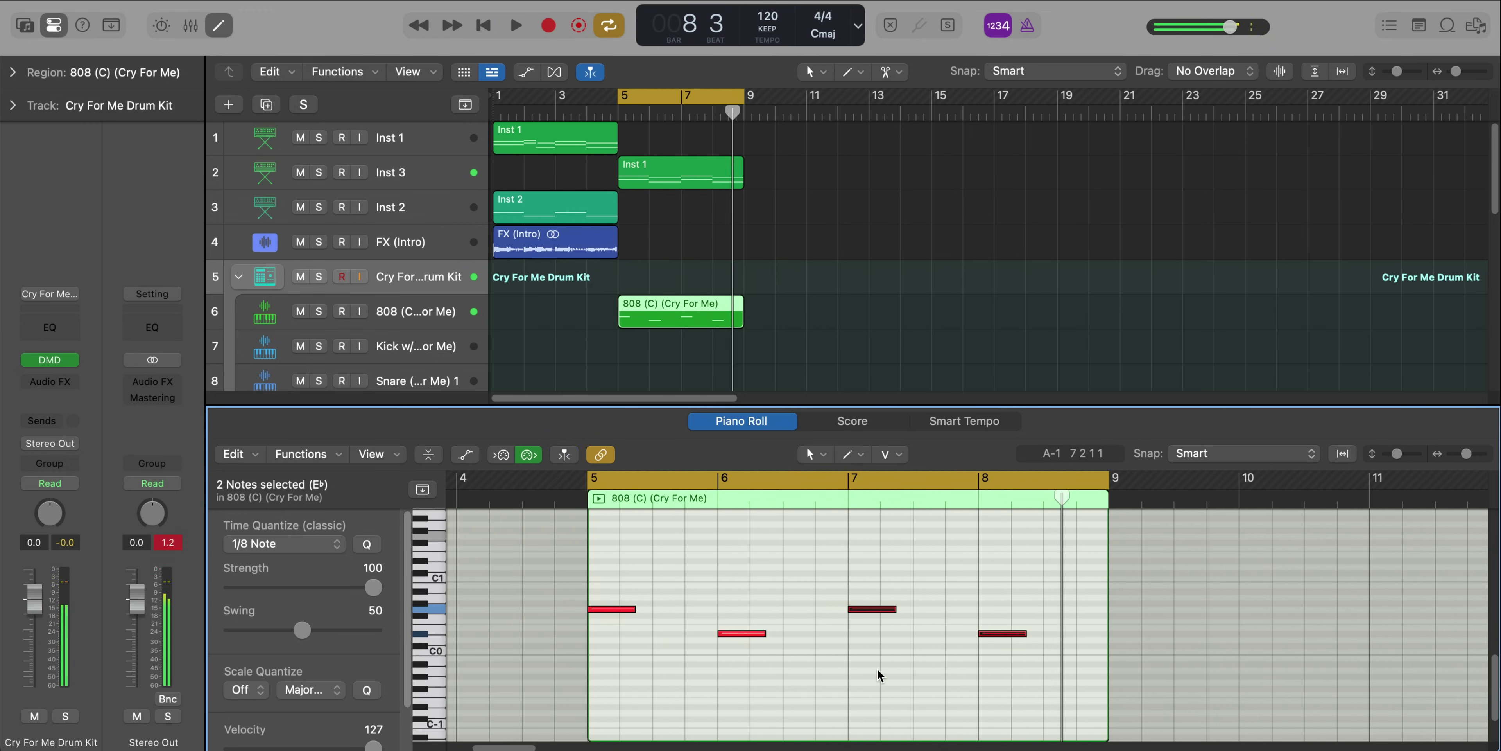
key(space)
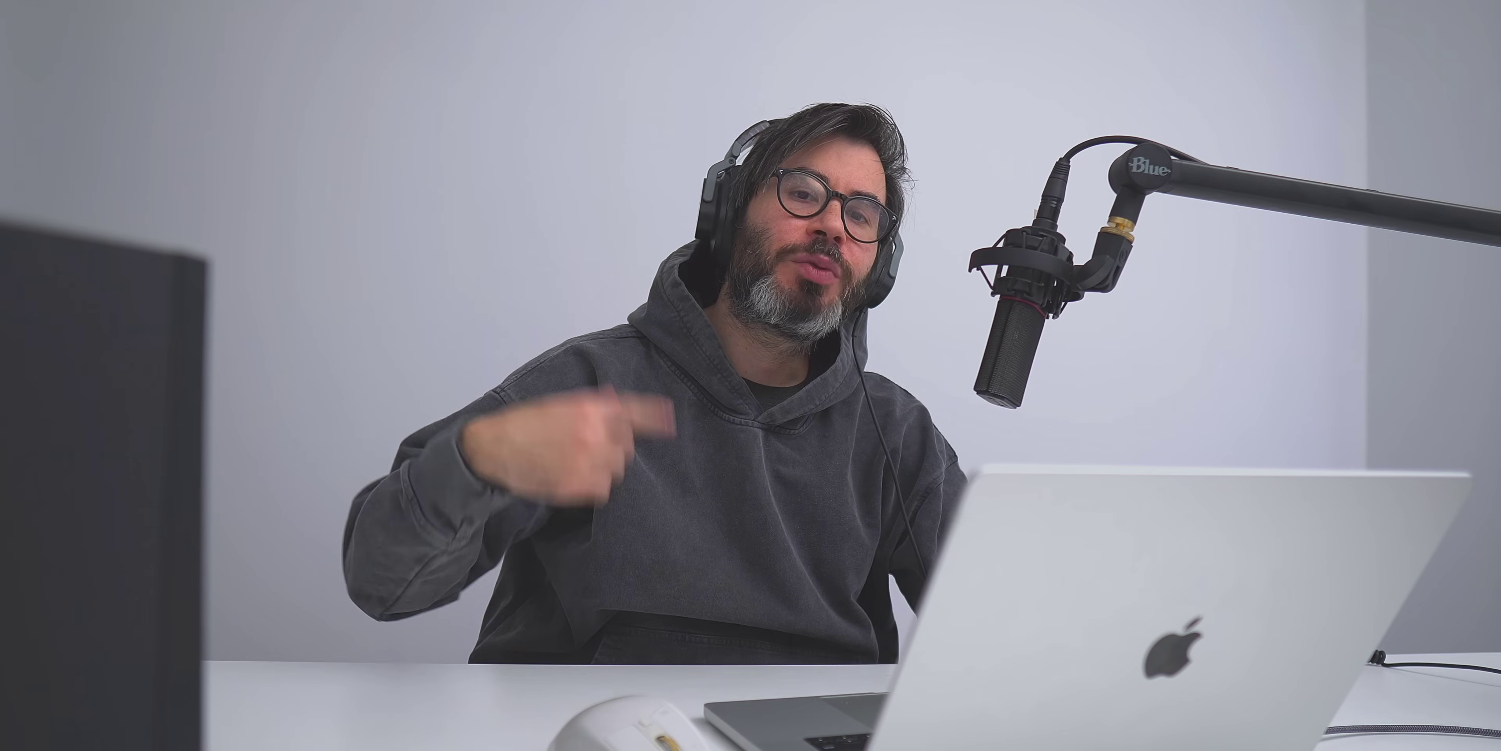
Create a pattern region at bar 5 on the Kick w/ Stomp track and turn on its first step
key(e)
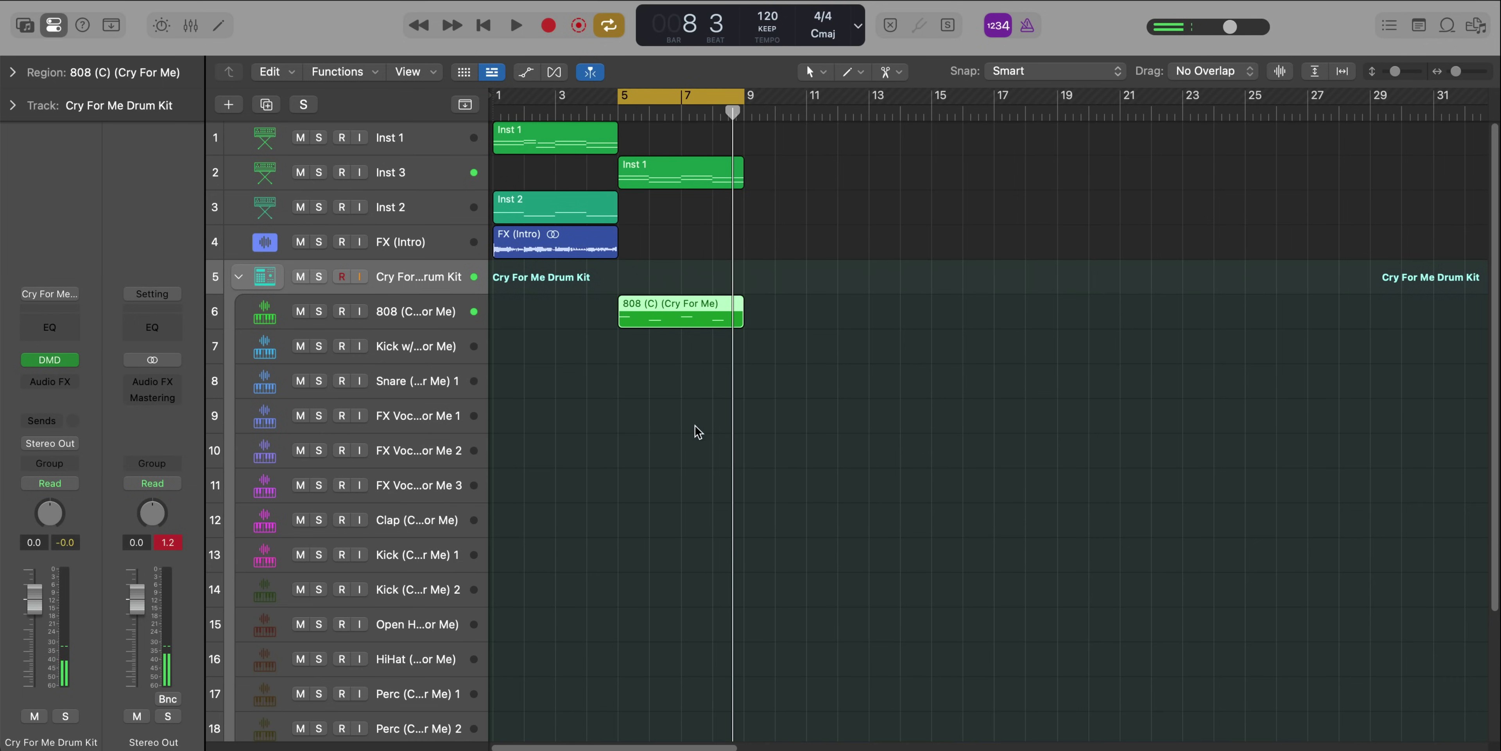
right_click(634, 357)
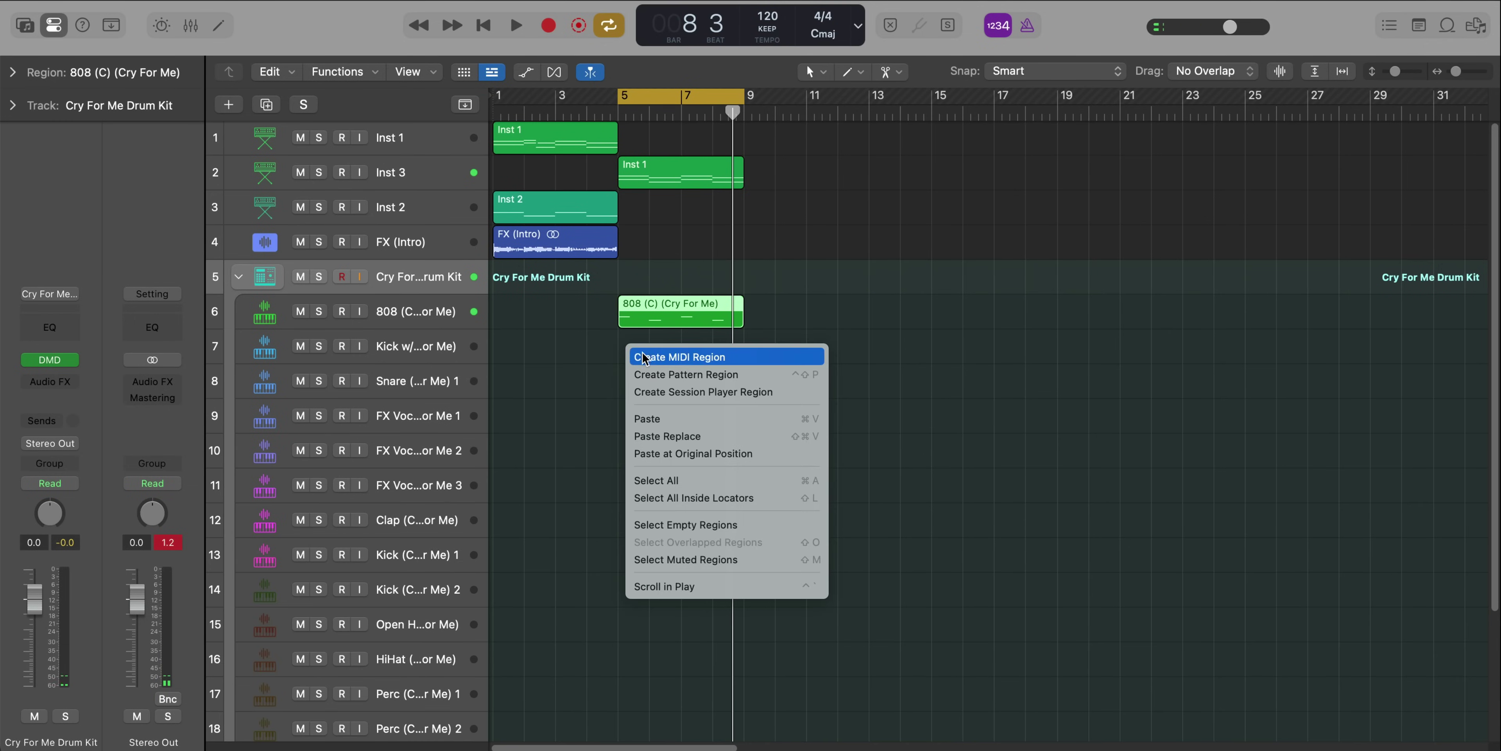
click(659, 369)
click(510, 517)
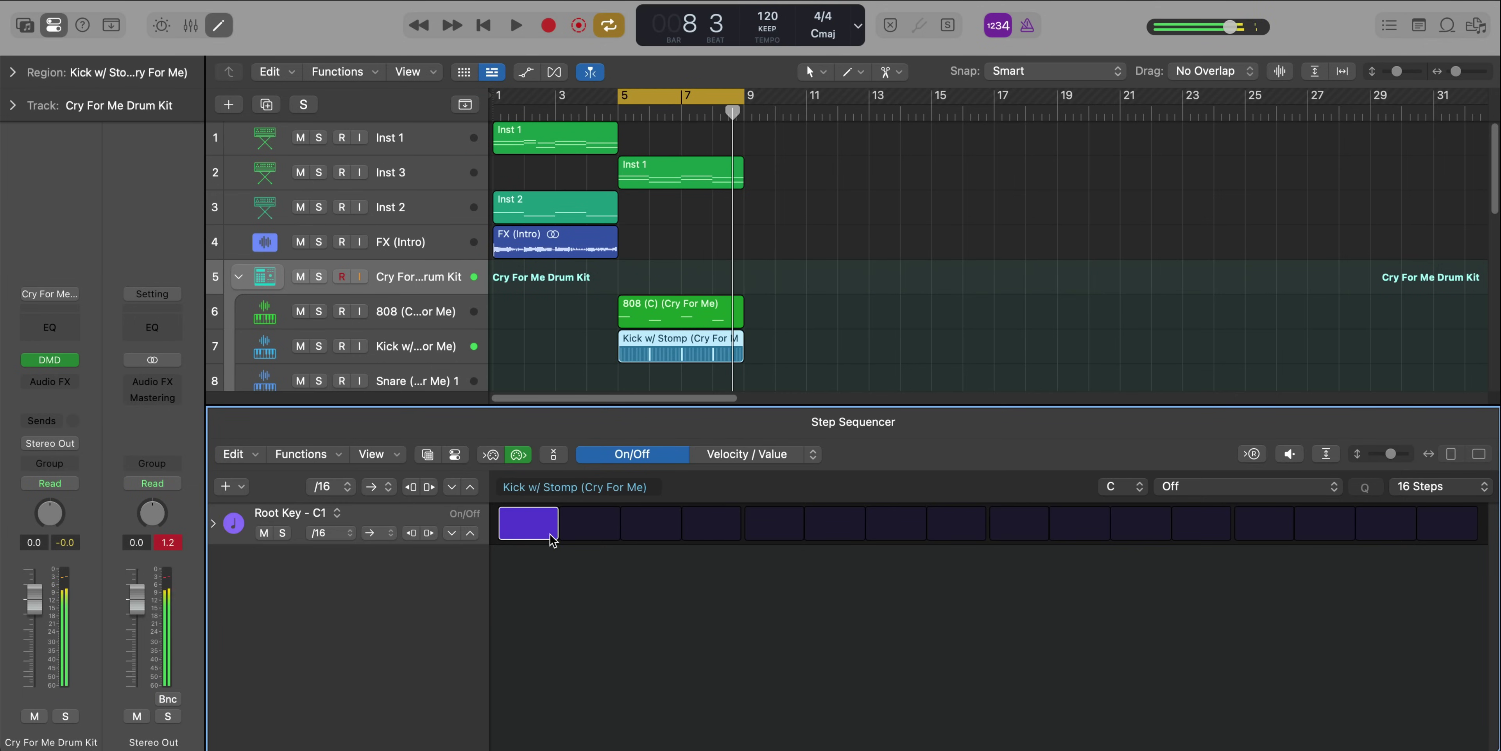
Play the bars 5 to 8 loop with the Kick w/ Stomp pattern, viewing the whole track list
key(space)
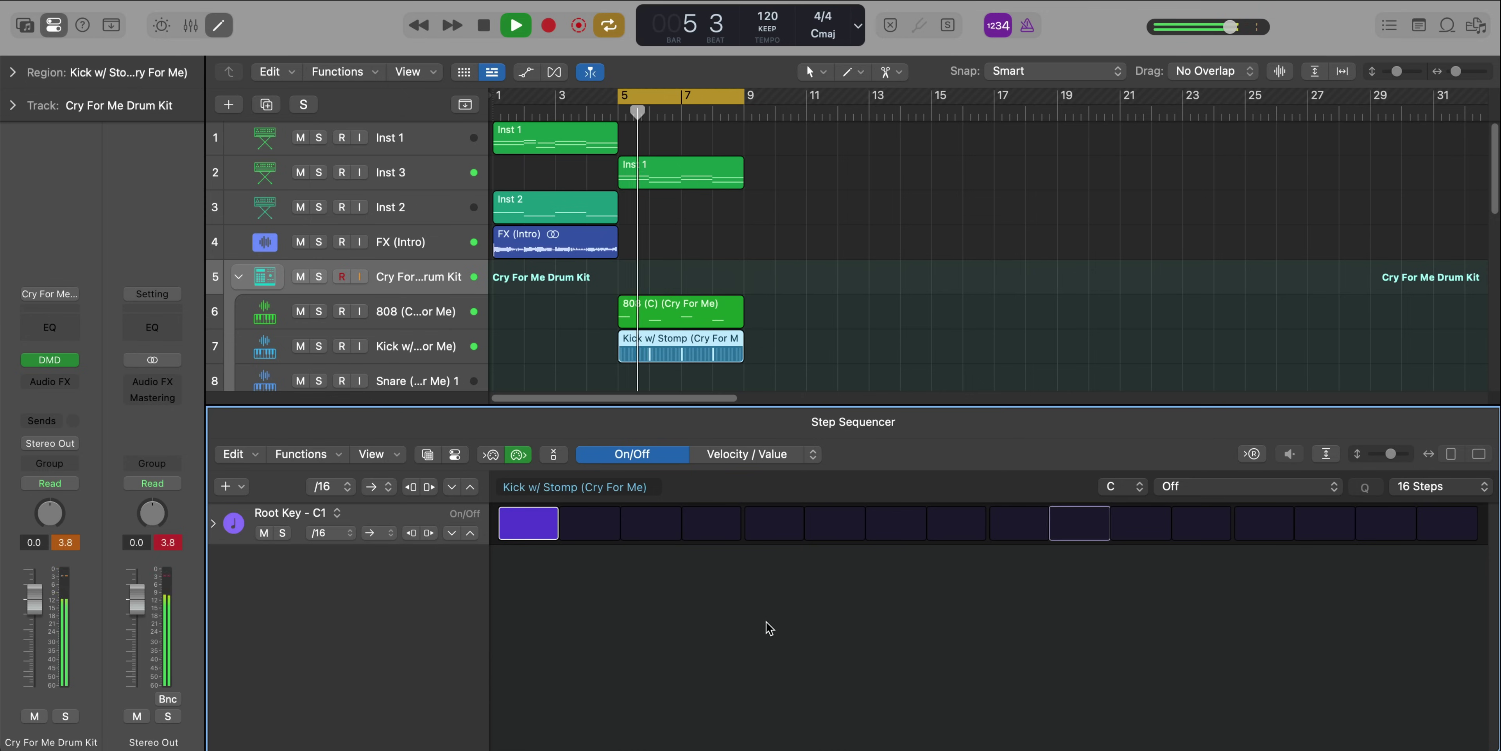
key(e)
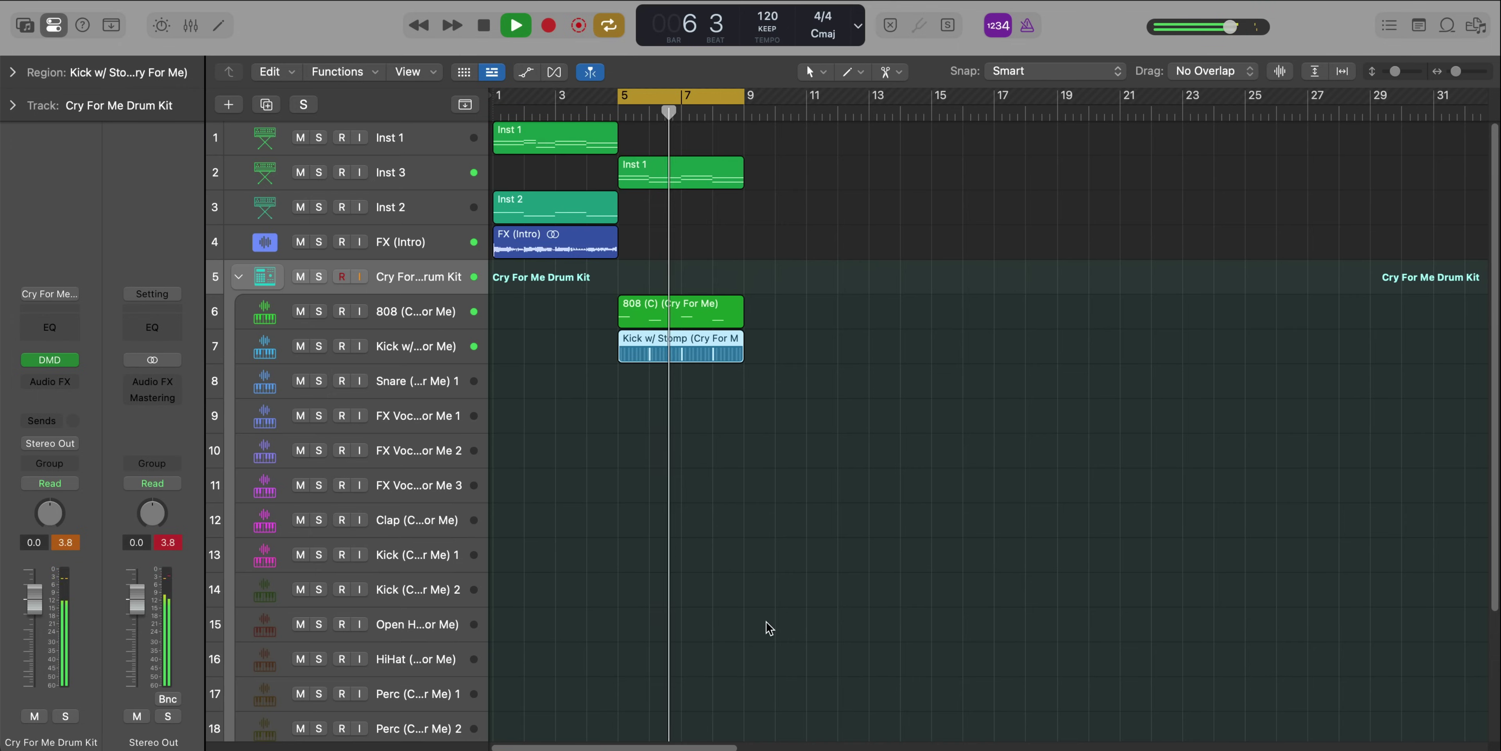
scroll(770, 625, up, 3)
scroll(770, 625, left, 4)
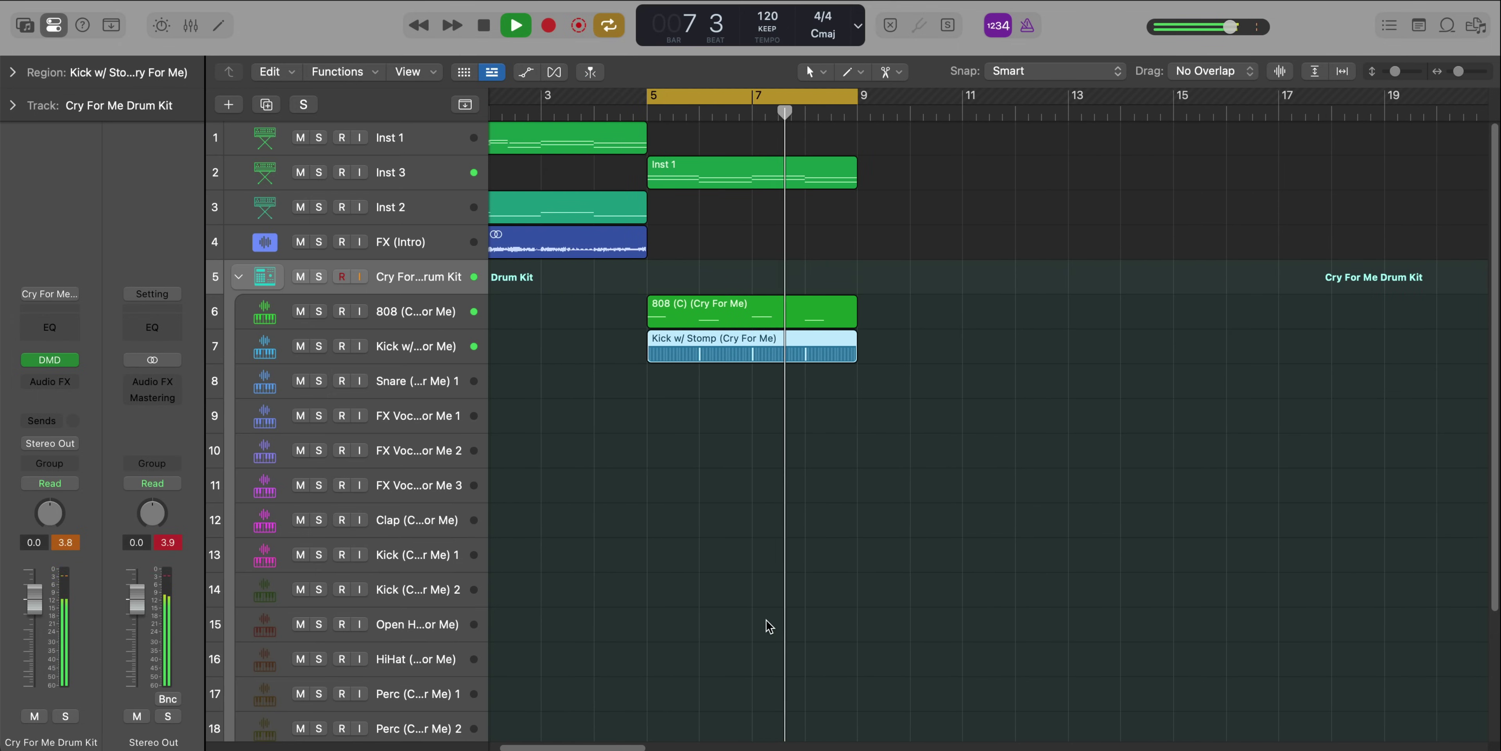
scroll(769, 625, down, 1)
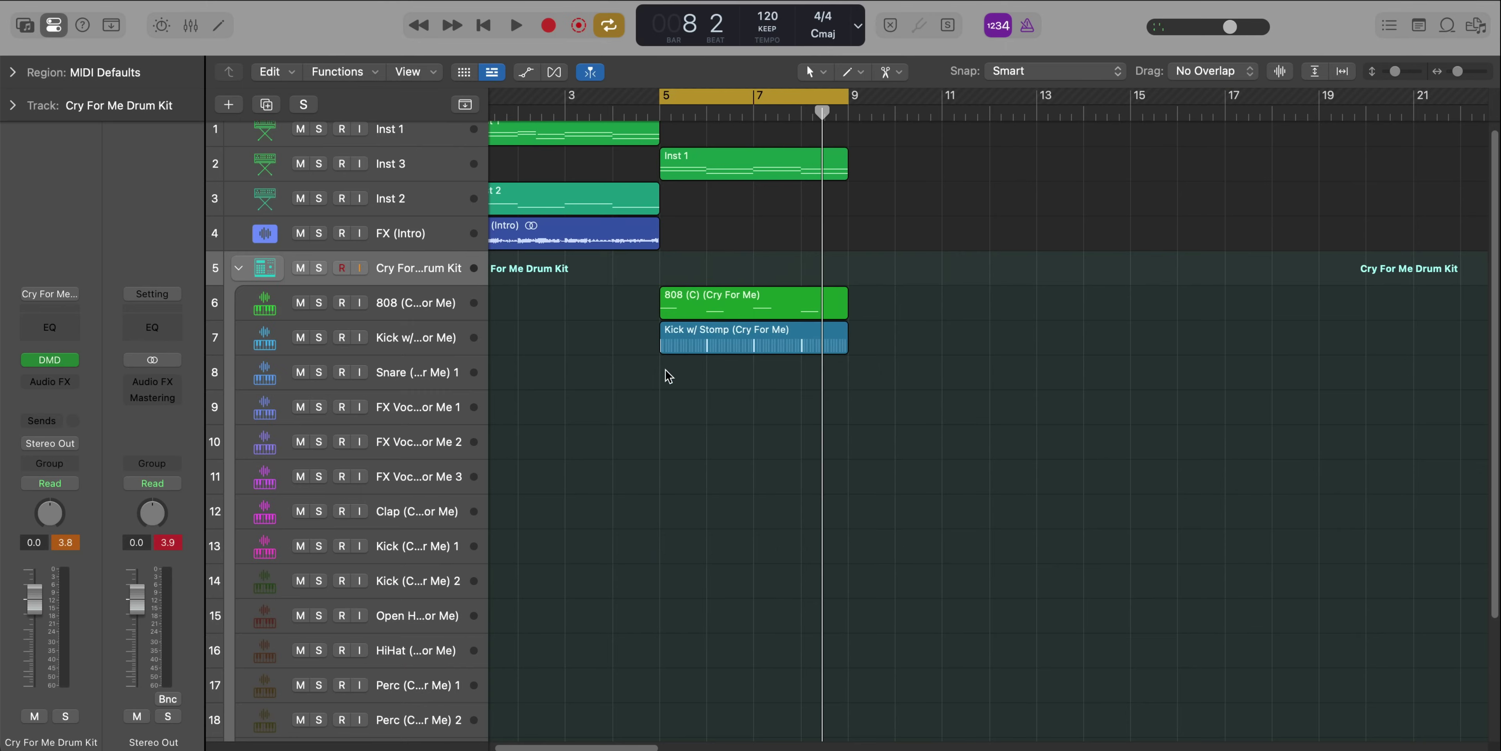
Create a pattern region at bar 5 on the Snare (Cry For Me) 1 track with steps 4, 7, 11 and 13 on
right_click(664, 373)
click(691, 395)
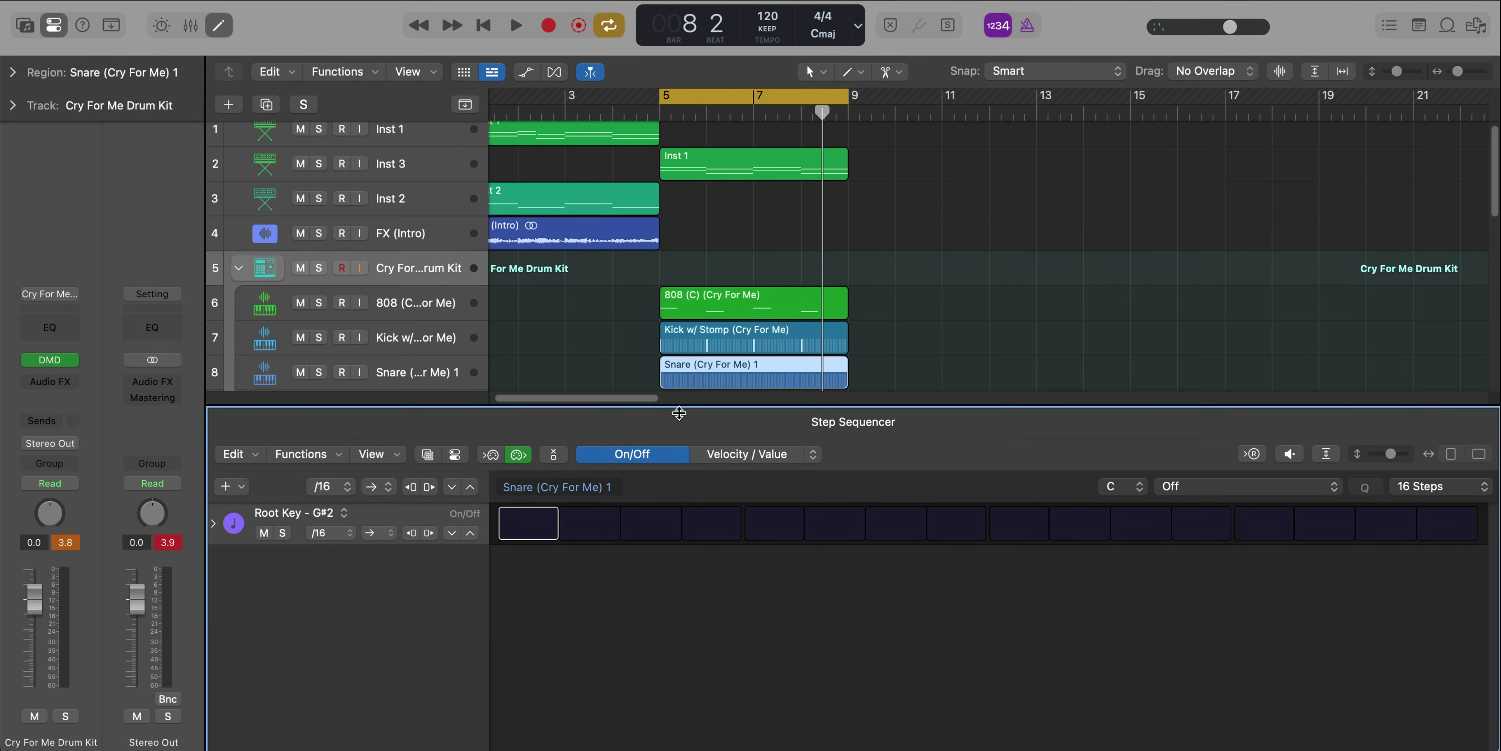
click(694, 534)
key(space)
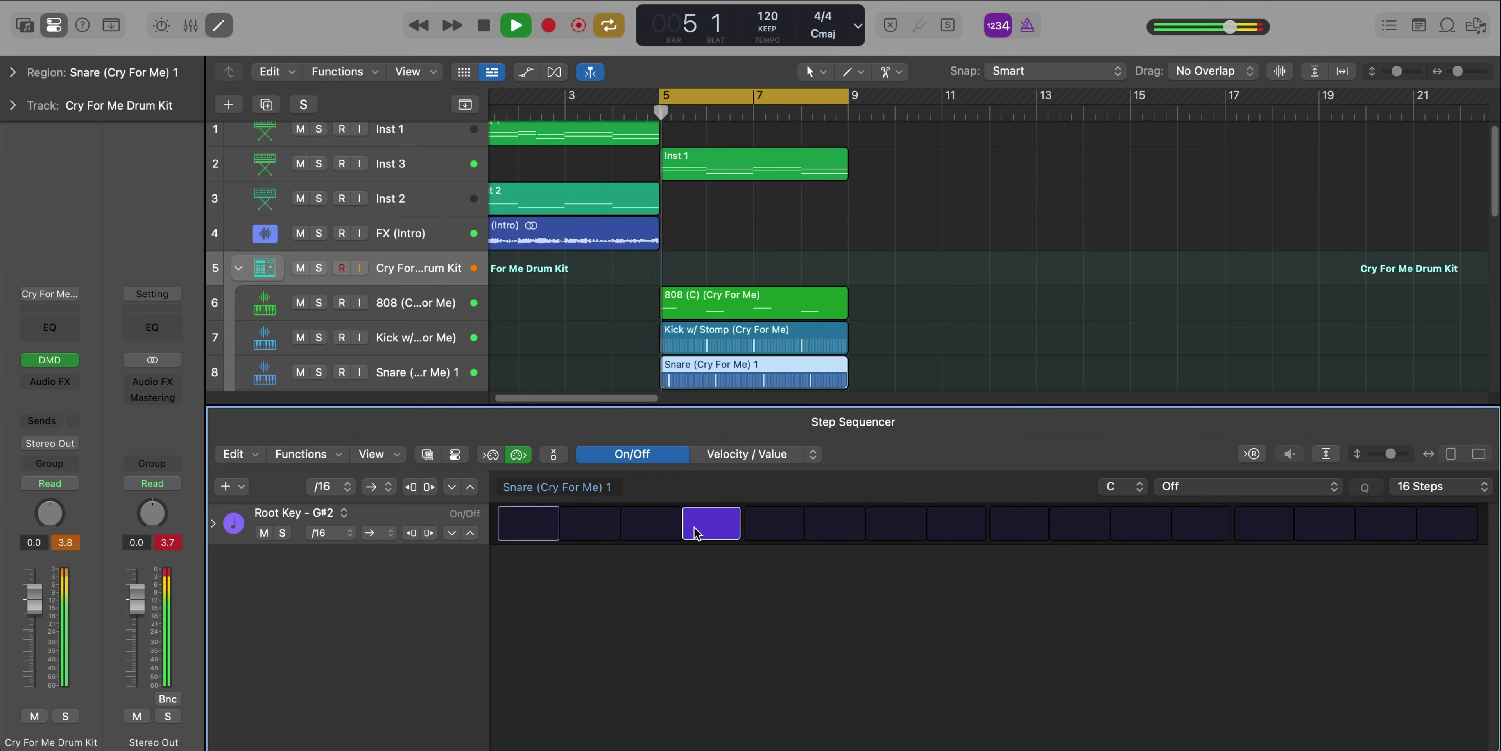
click(896, 523)
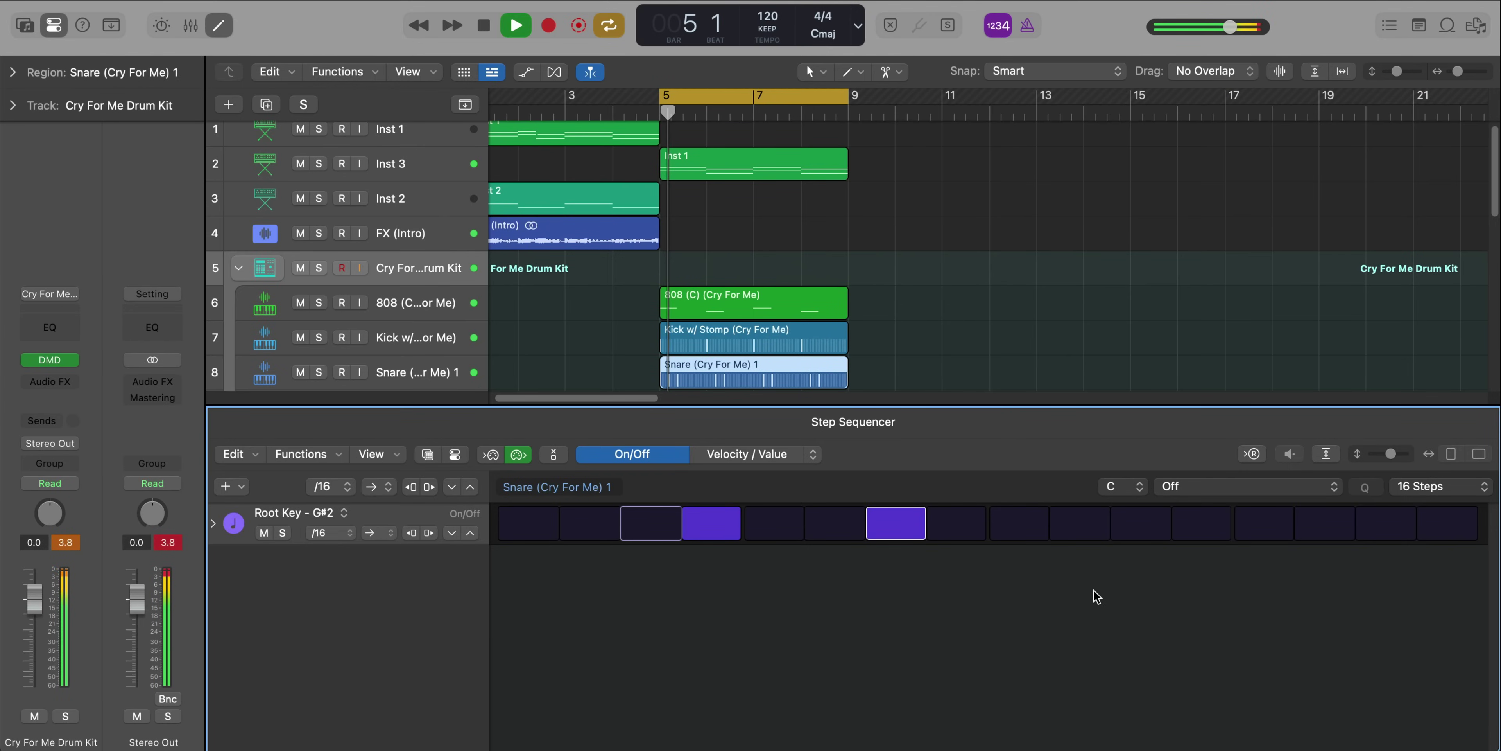
click(1156, 527)
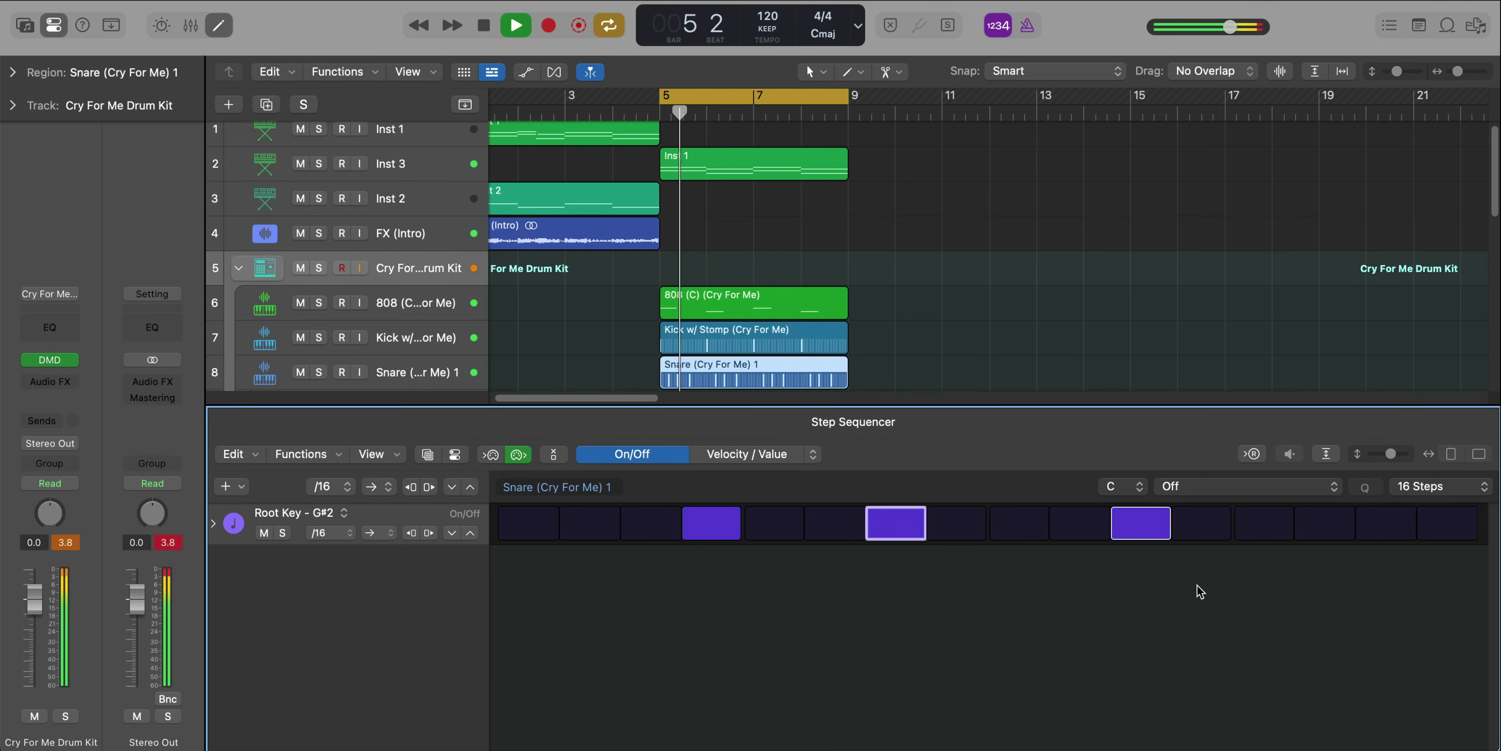
click(1260, 525)
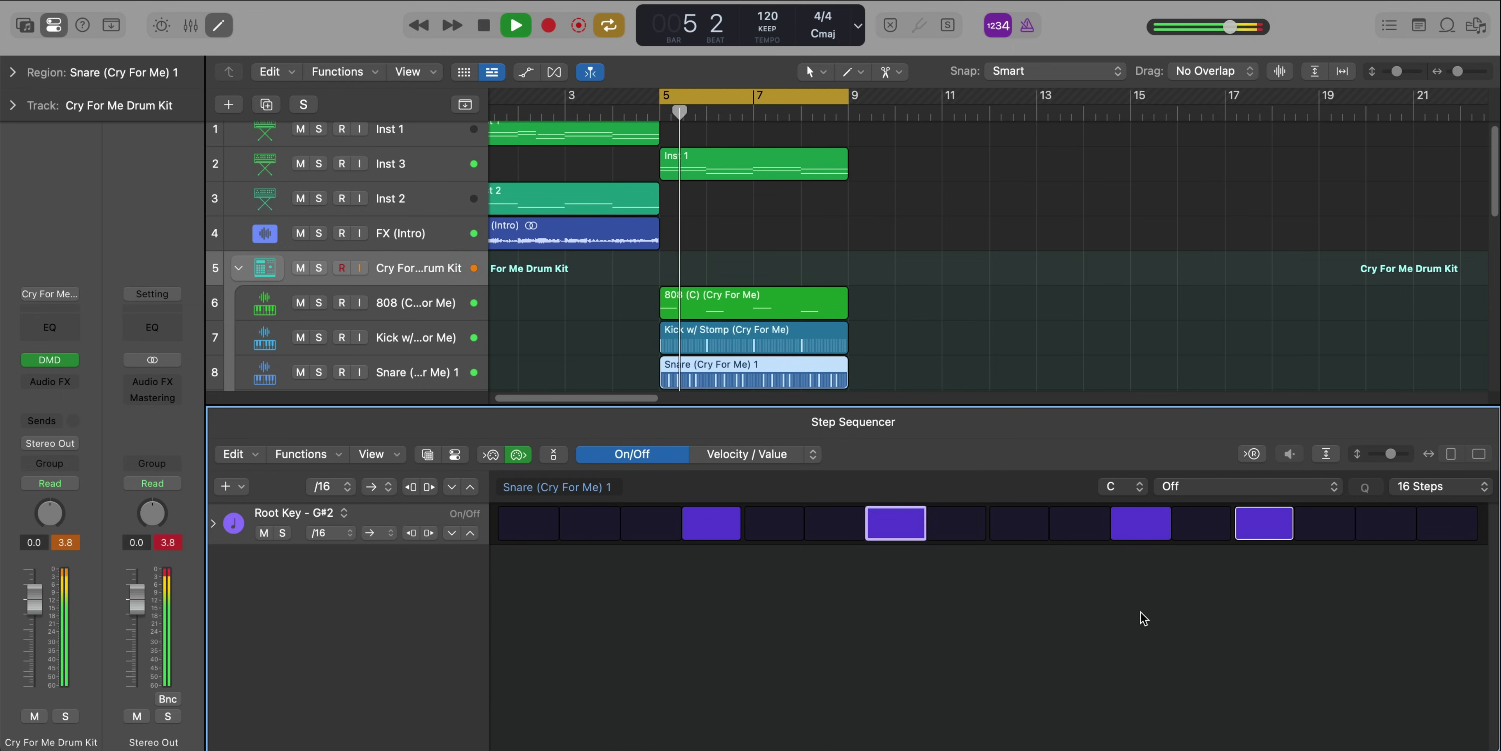
Check the drum kit channels' levels in the mixer while the loop plays
key(x)
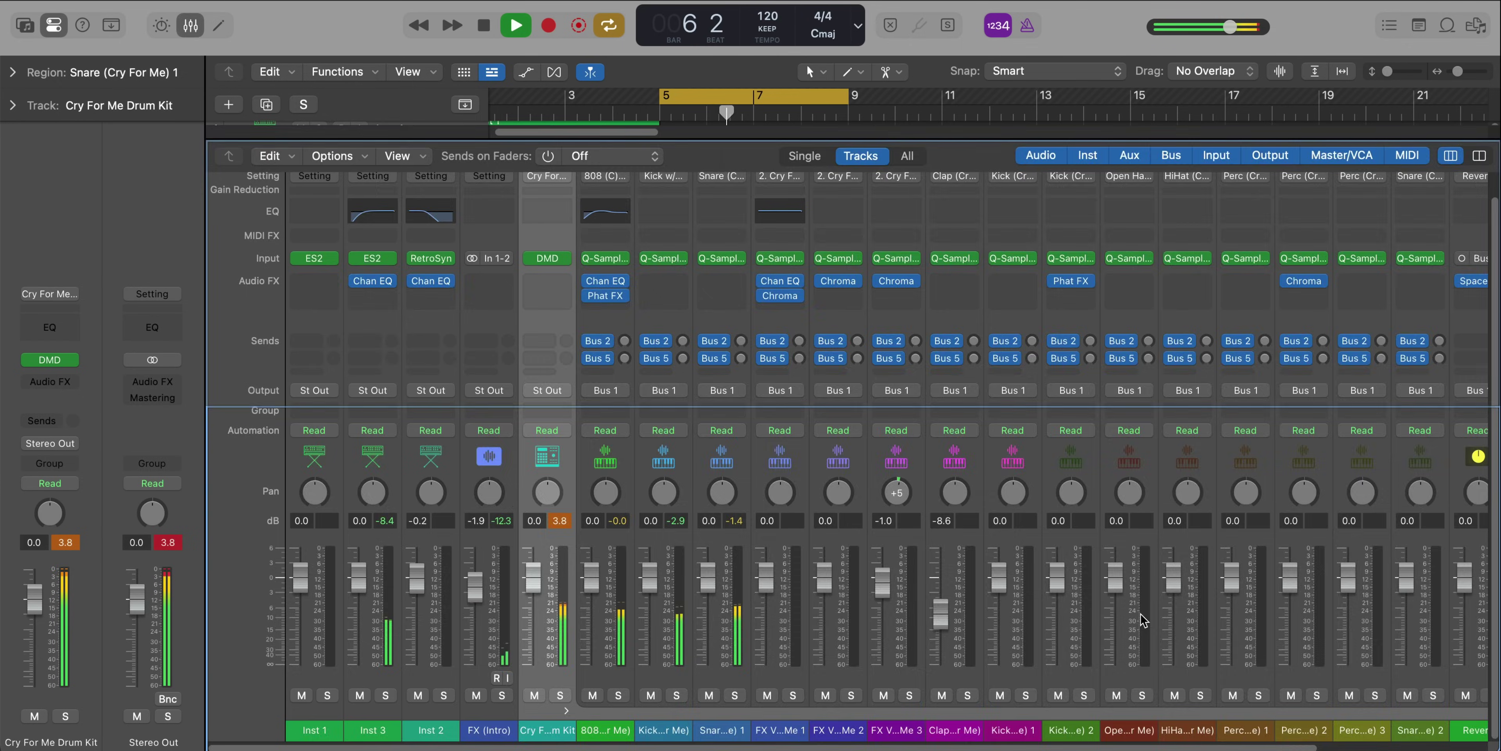
key(x)
scroll(897, 526, up, 3)
scroll(891, 521, down, 2)
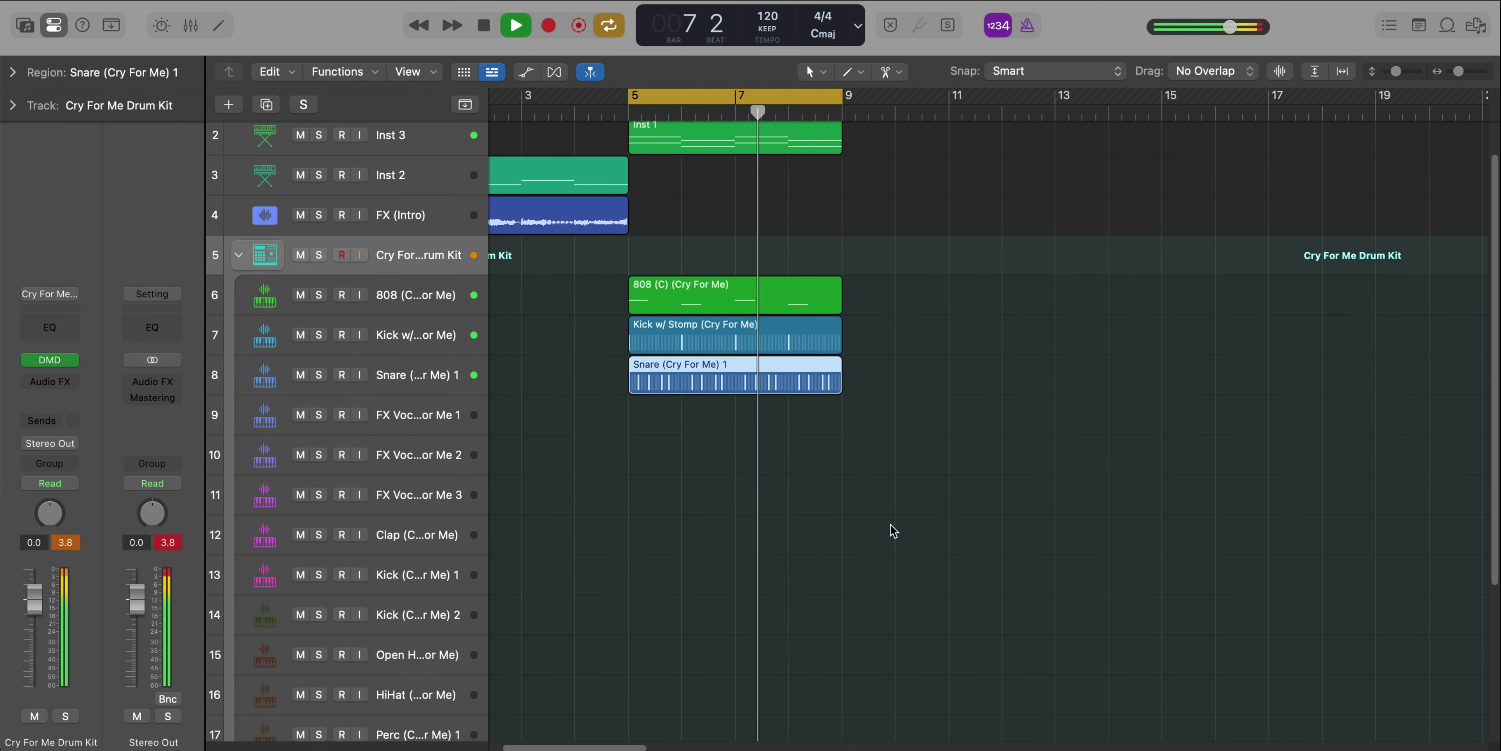
Place a G3 note at the start of bar 5 in the FX Vocal Cry for Me 1 region
scroll(891, 520, left, 2)
scroll(894, 528, up, 2)
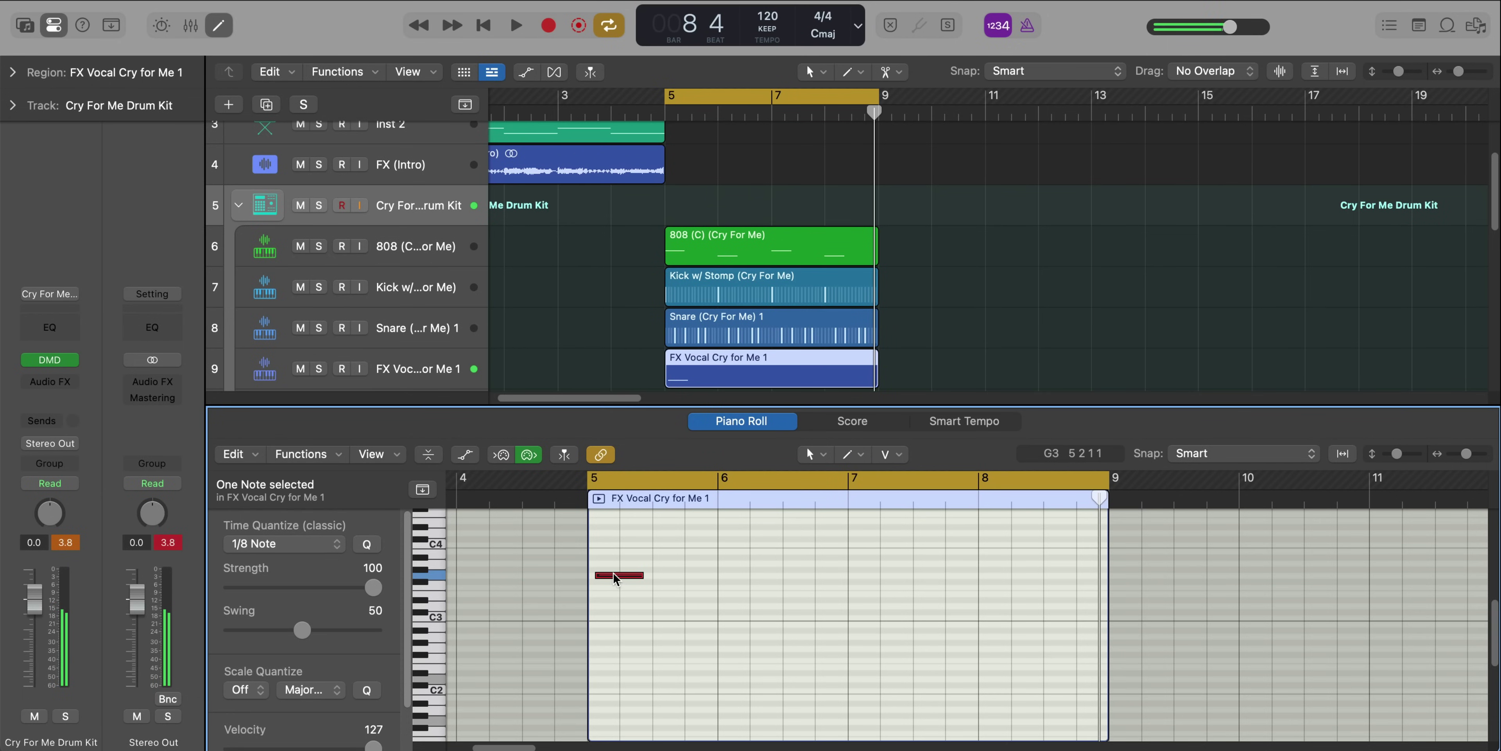
click(618, 576)
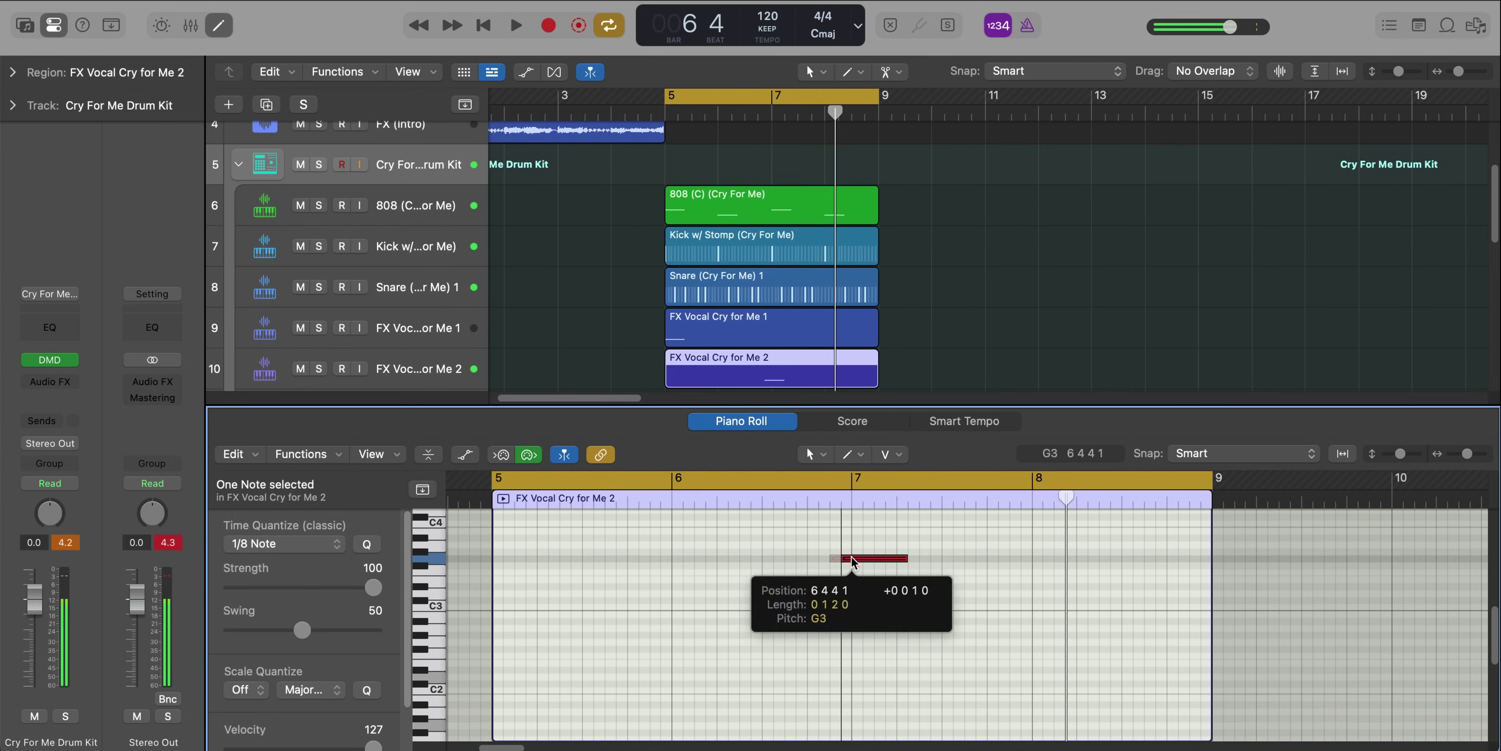
Listen to the FX Vocal Cry for Me 2 note just before bar 7 within the loop
scroll(849, 646, down, 2)
click(849, 646)
scroll(849, 646, down, 3)
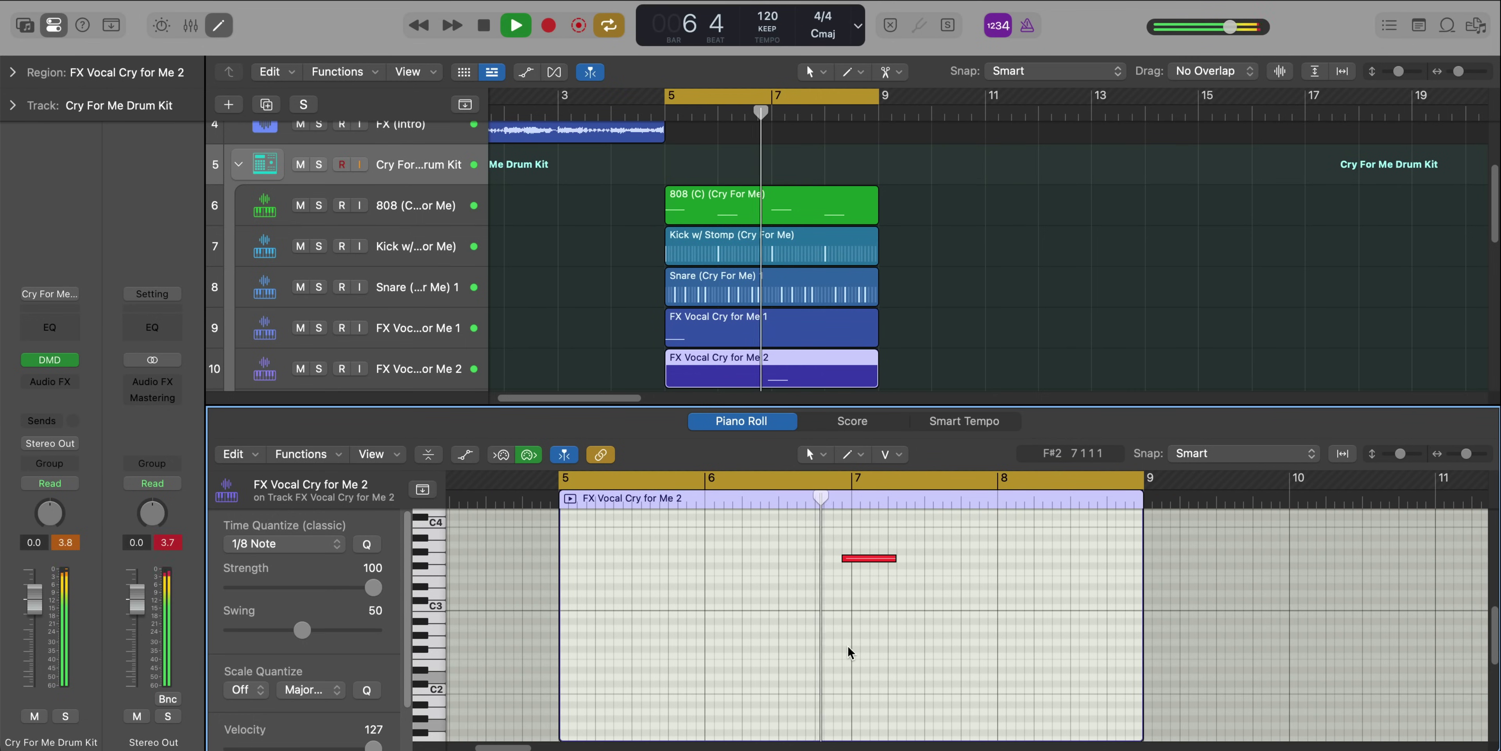
key(space)
Replace the FX Vocal Cry for Me 2 note with a new G3 note at bar 7 and shift it slightly earlier
click(861, 559)
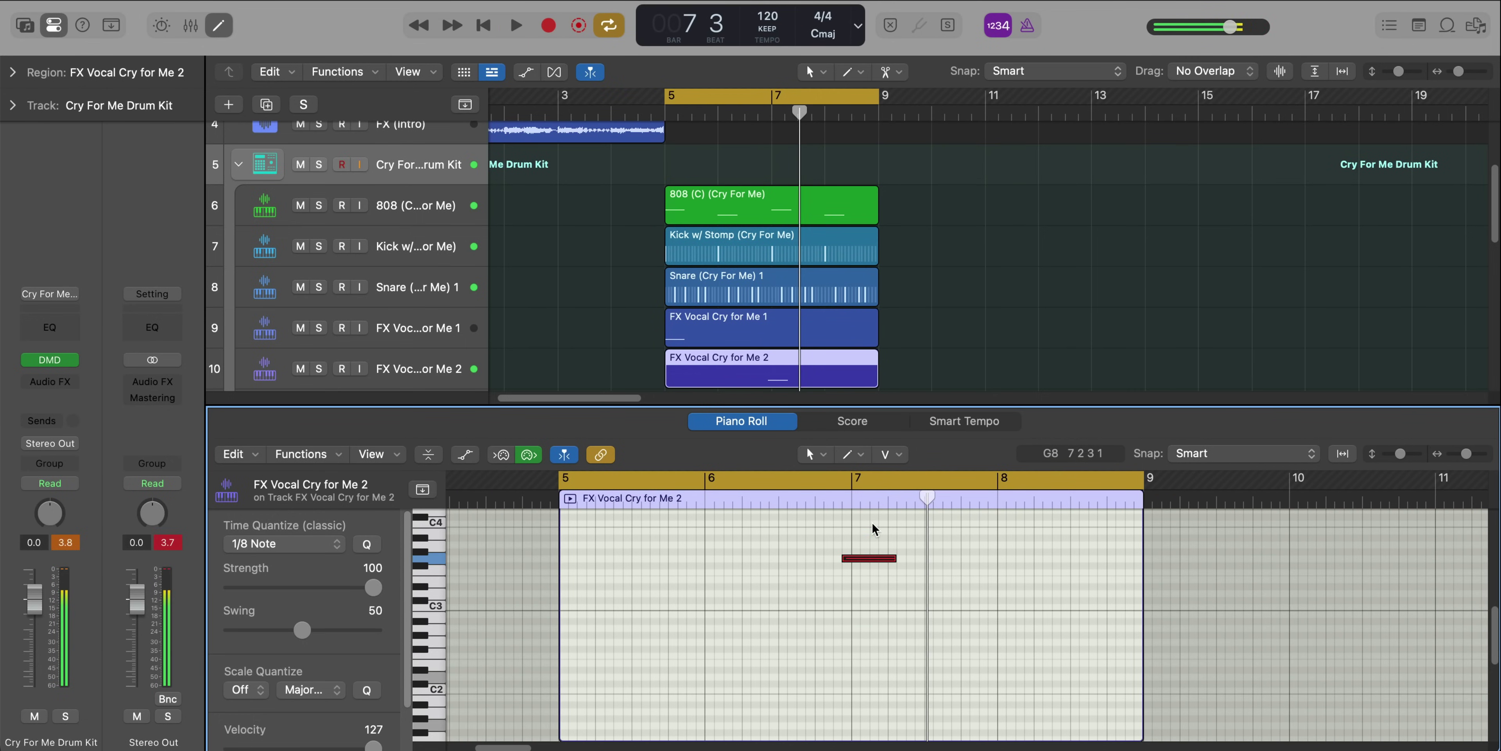
key(Delete)
key(space)
super+click(852, 558)
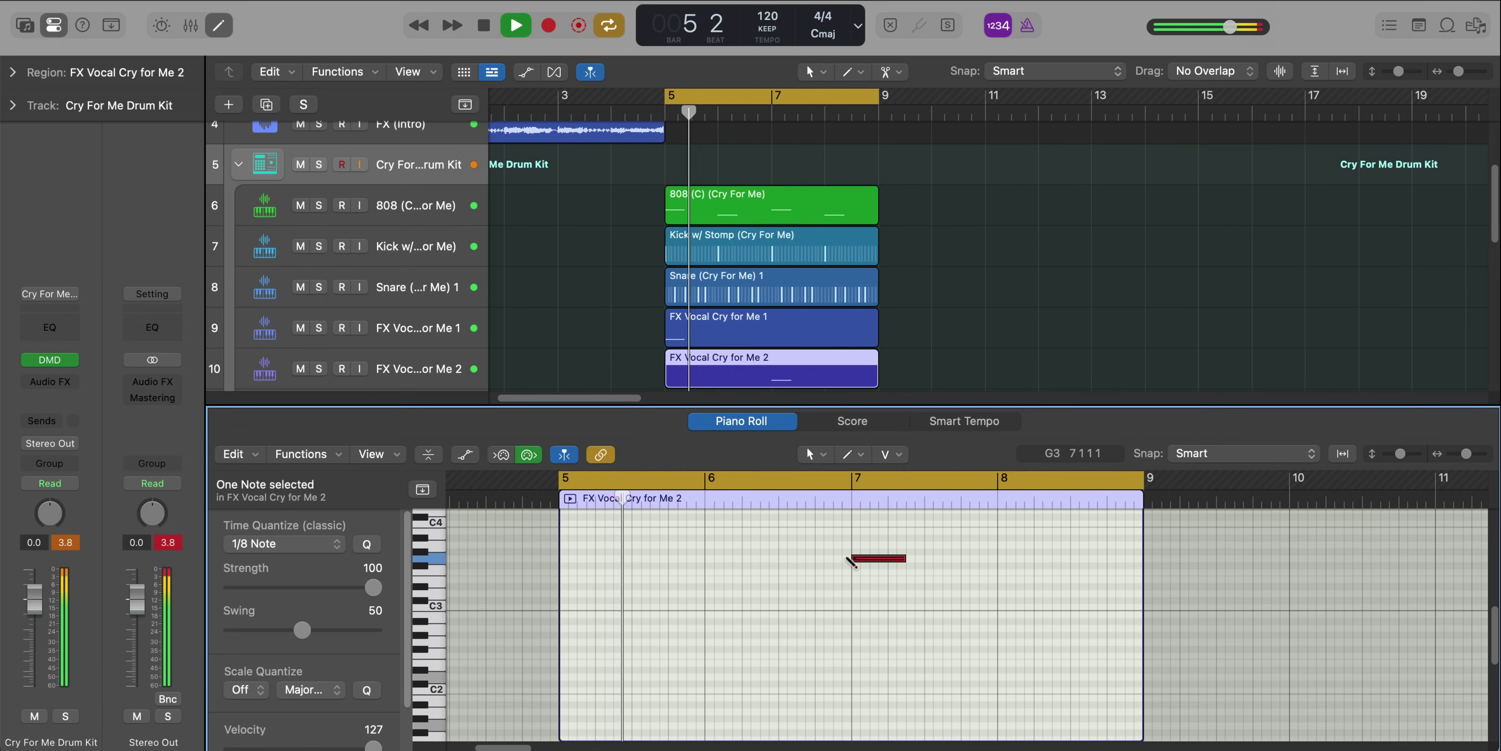
drag(869, 560, 859, 561)
click(845, 597)
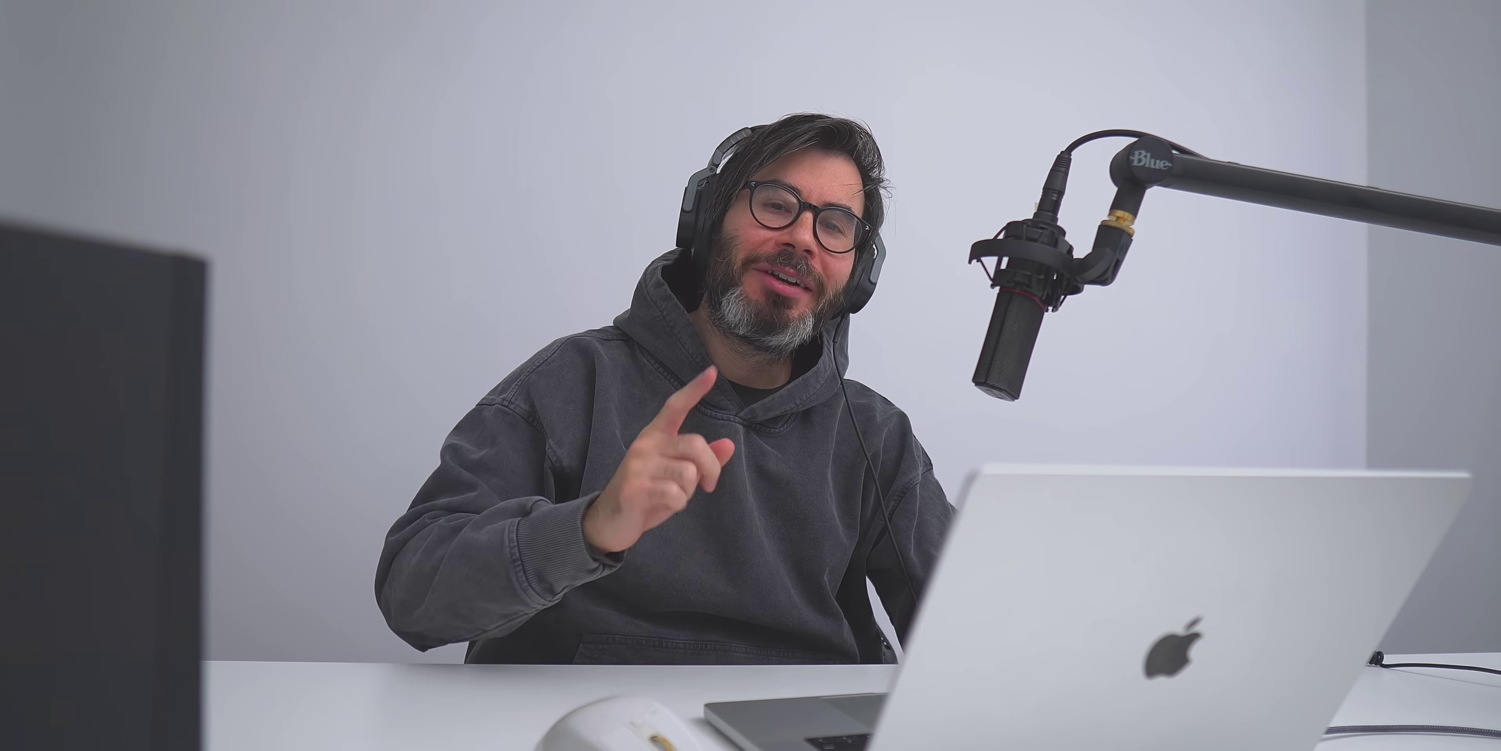
Repeat the Inst 3 chord, 808 and kick regions into bars 9 to 12, and add a D#0 808 note at bar 12, beat 3
drag(830, 405, 679, 201)
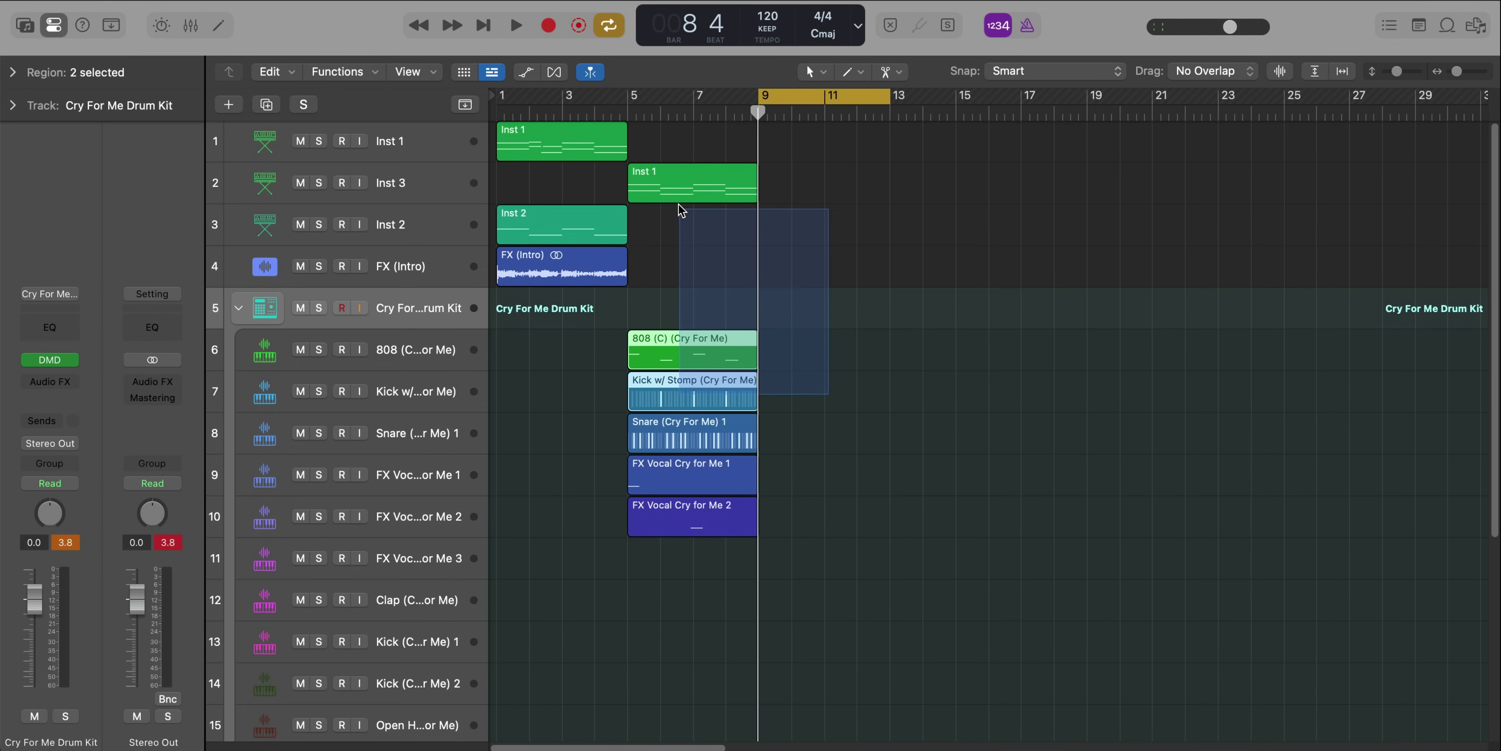
key(super+r)
ctrl+alt+click(931, 369)
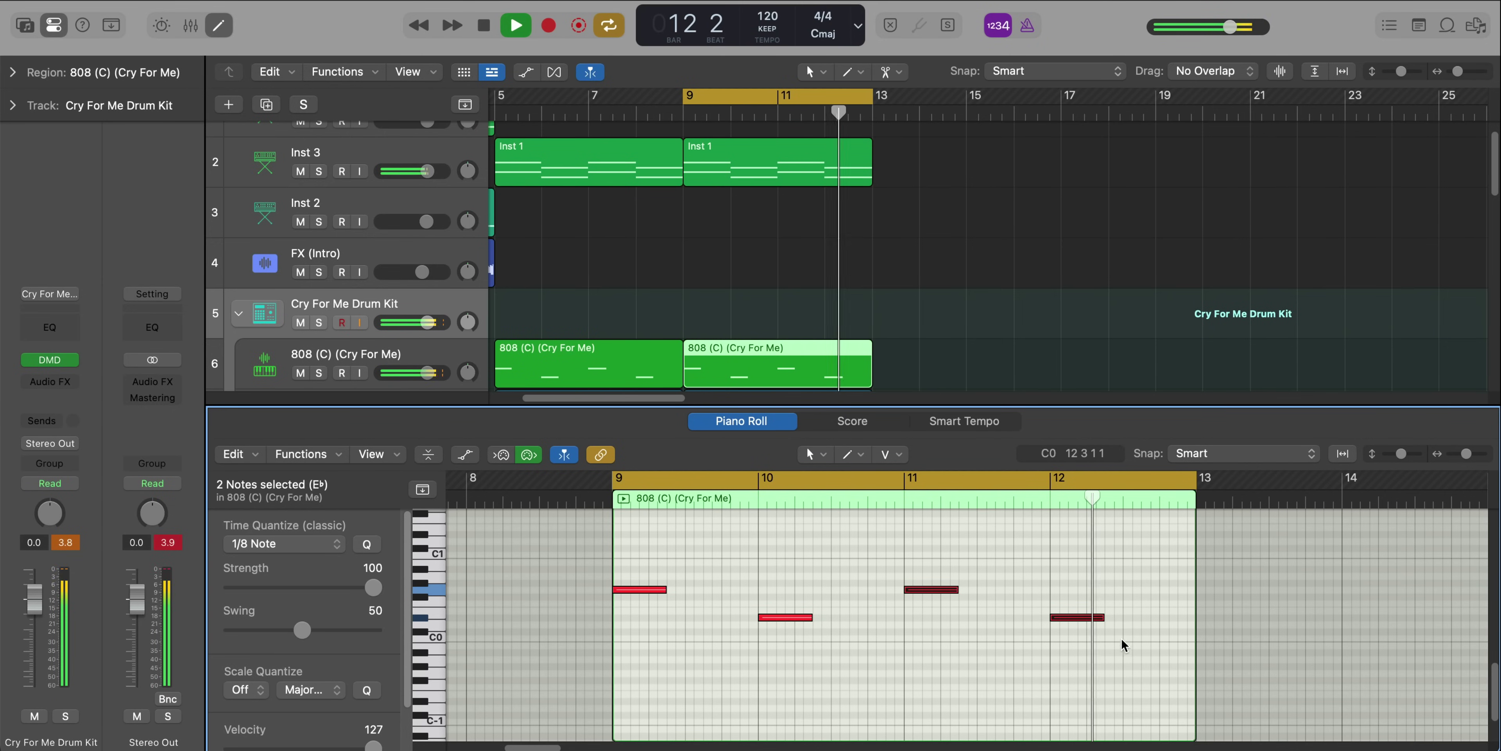
click(1124, 618)
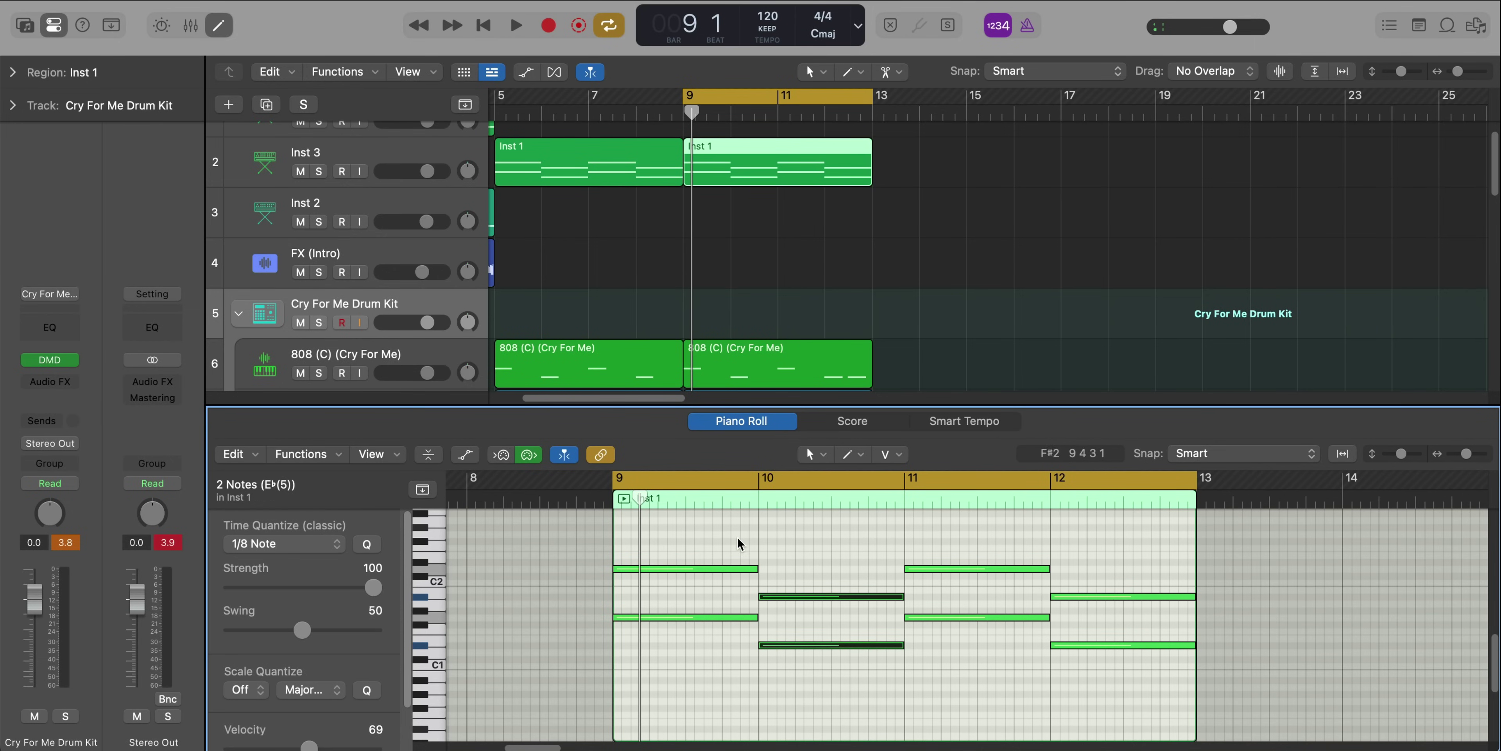
Shorten all eight chord notes in the Inst 1 region at bar 9 to about one and a half beats and audition them
drag(738, 542, 1133, 694)
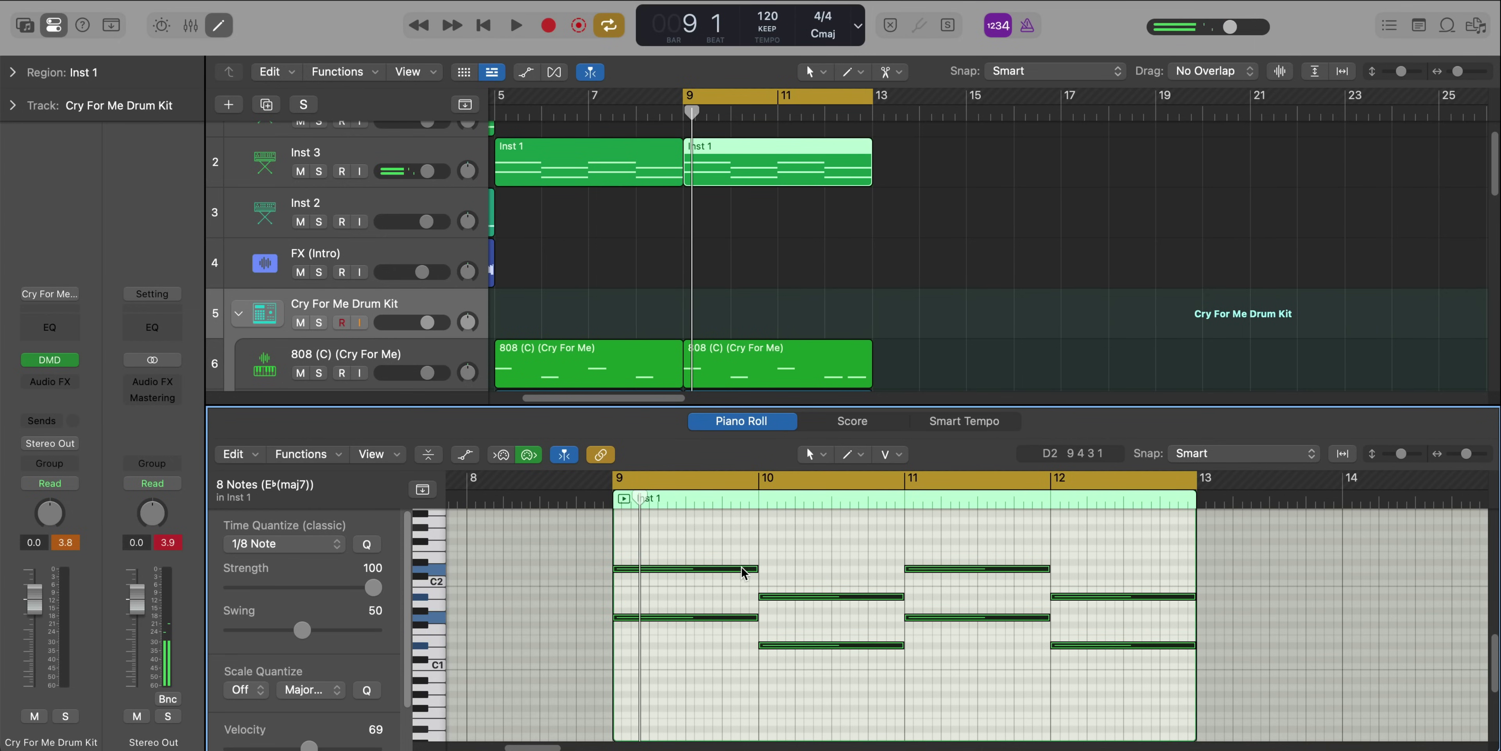
drag(754, 568, 668, 569)
key(space)
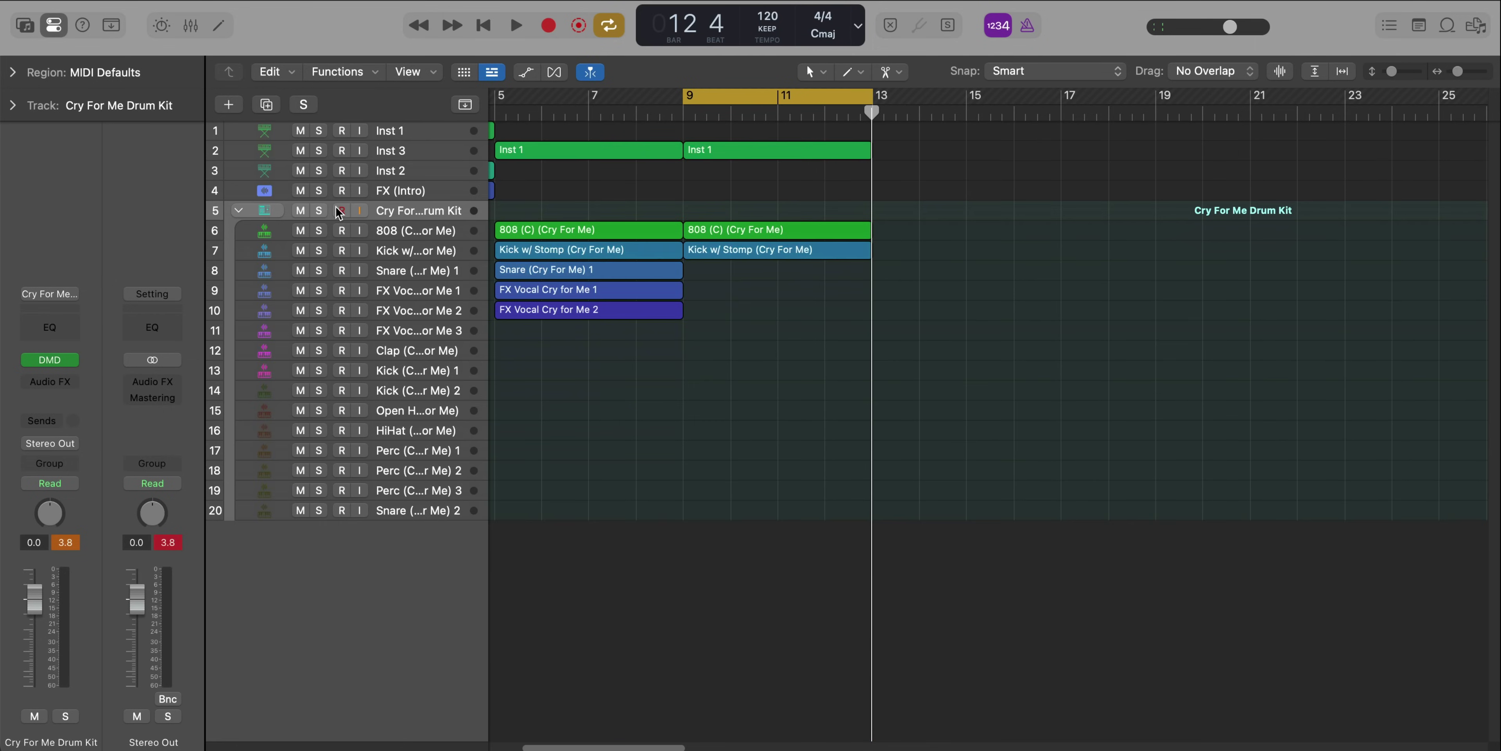
Add a software instrument track below the drum kit stack and load Retro Synth with its default preset
click(230, 106)
key(Return)
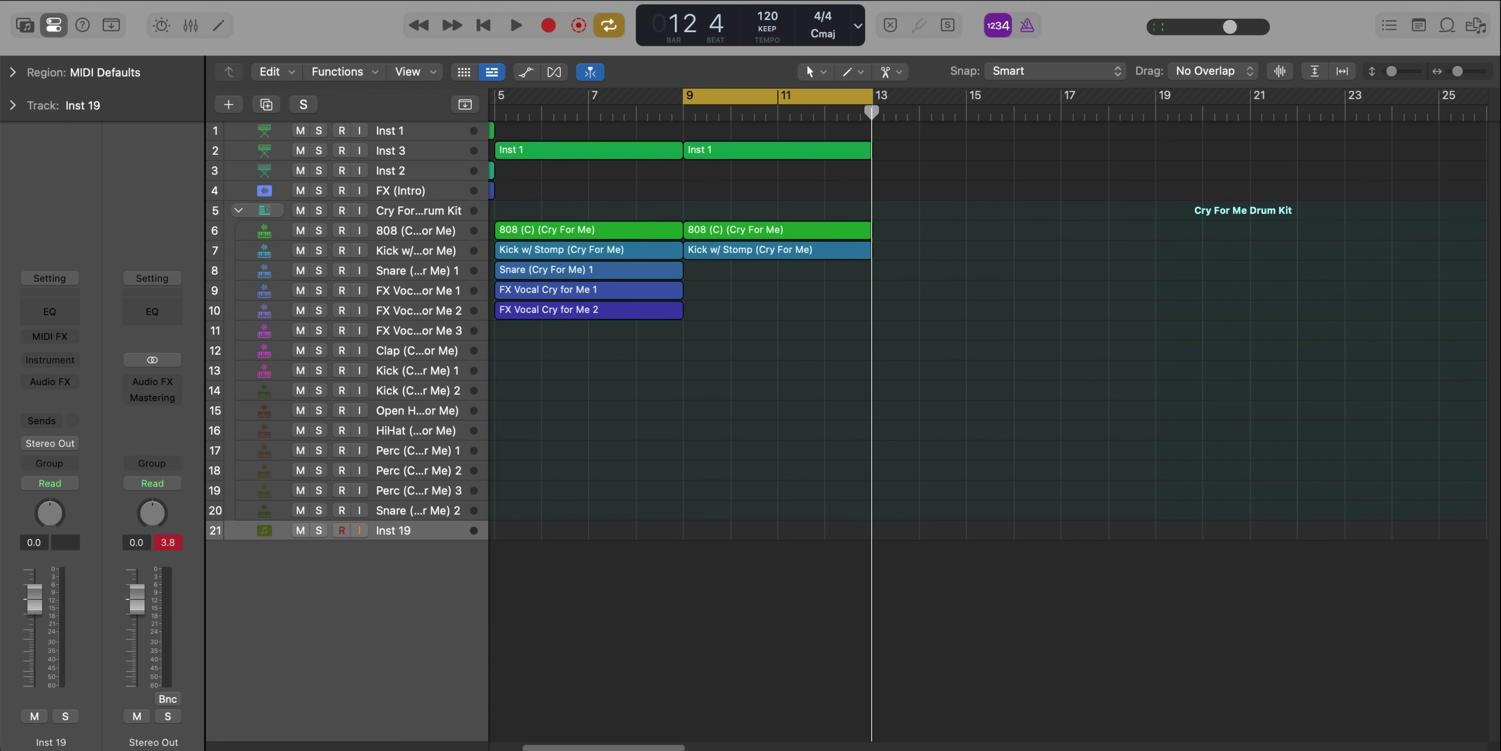
key(alt+p)
text(retro)
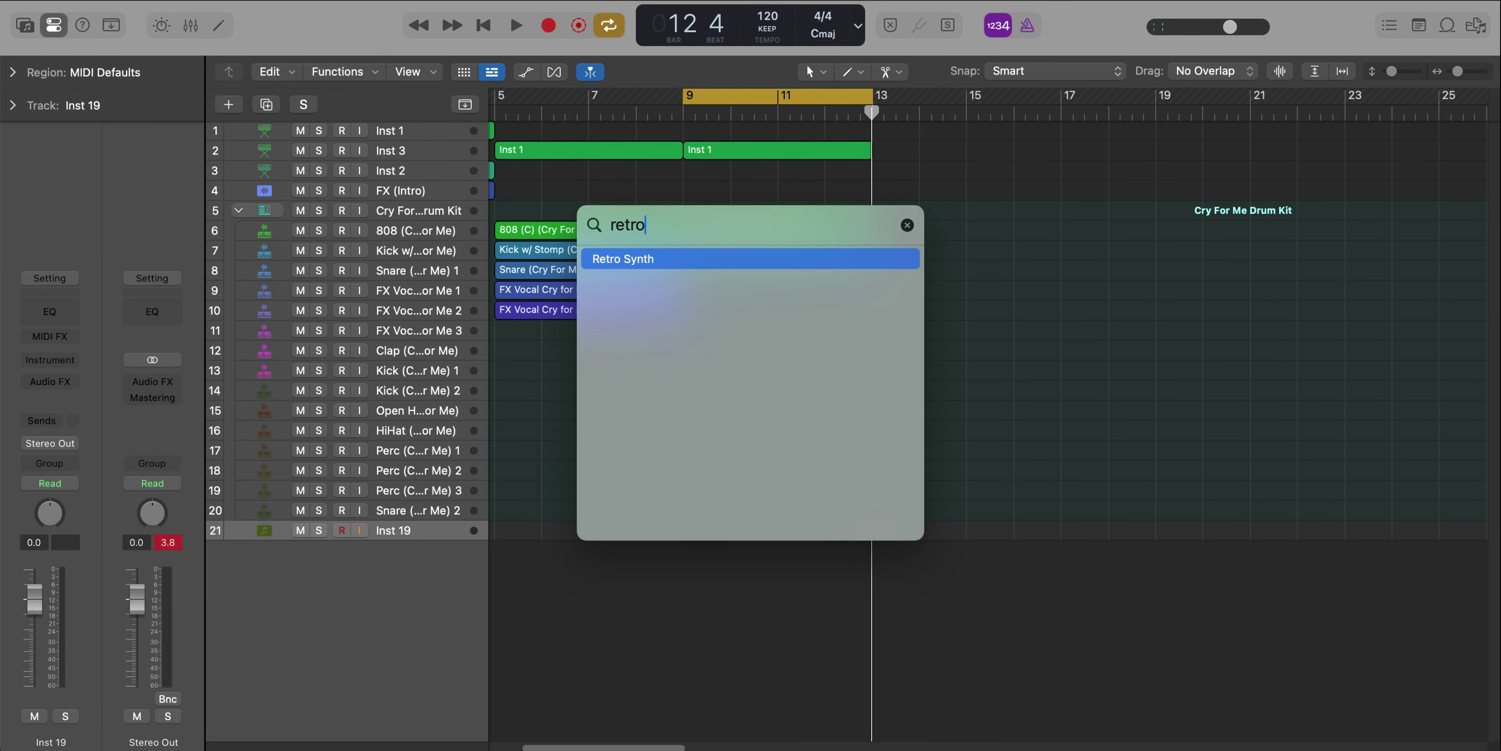
key(Return)
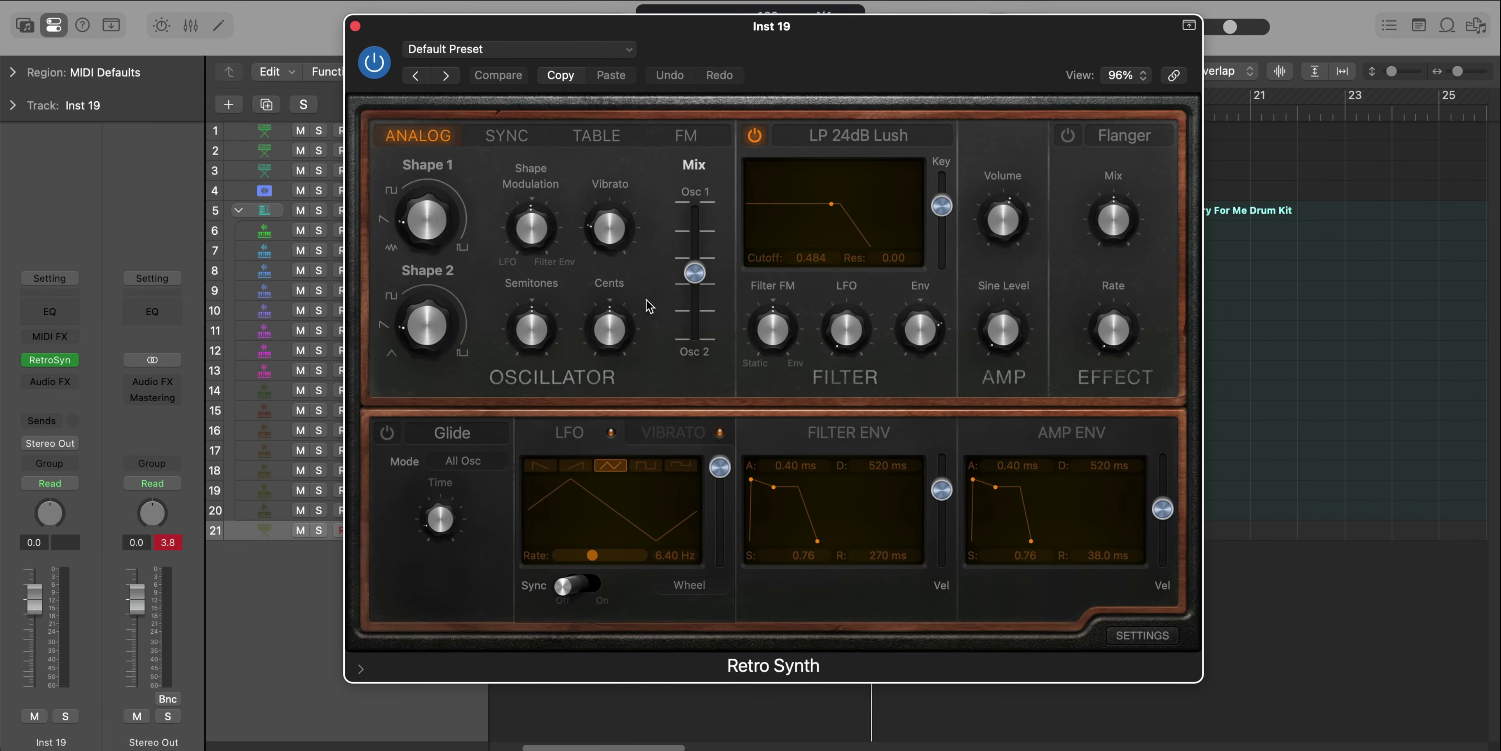
click(355, 26)
Copy the D3 note in bar 9 of the Retro Synth region up to A#3 and audition the two notes
scroll(608, 516, up, 3)
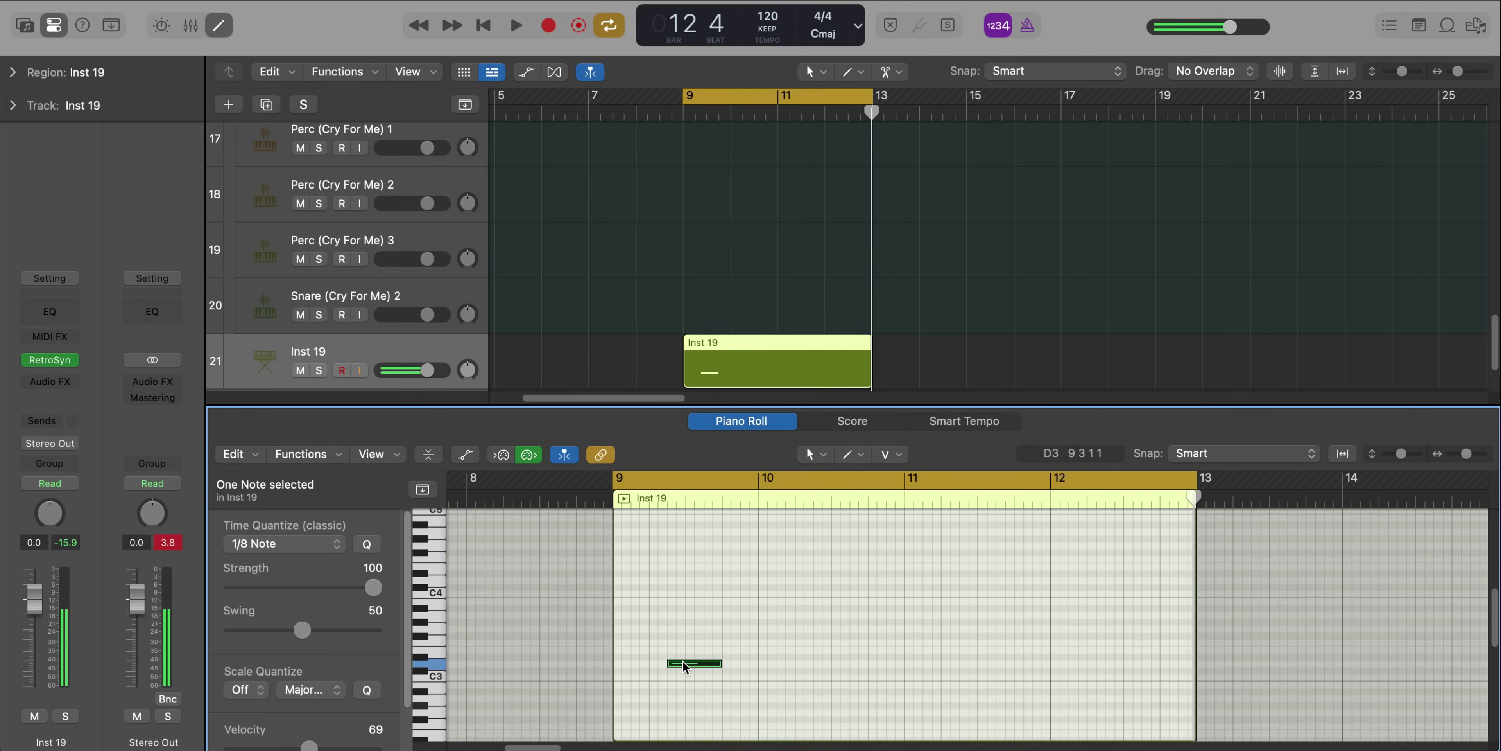
drag(681, 665, 682, 608)
key(space)
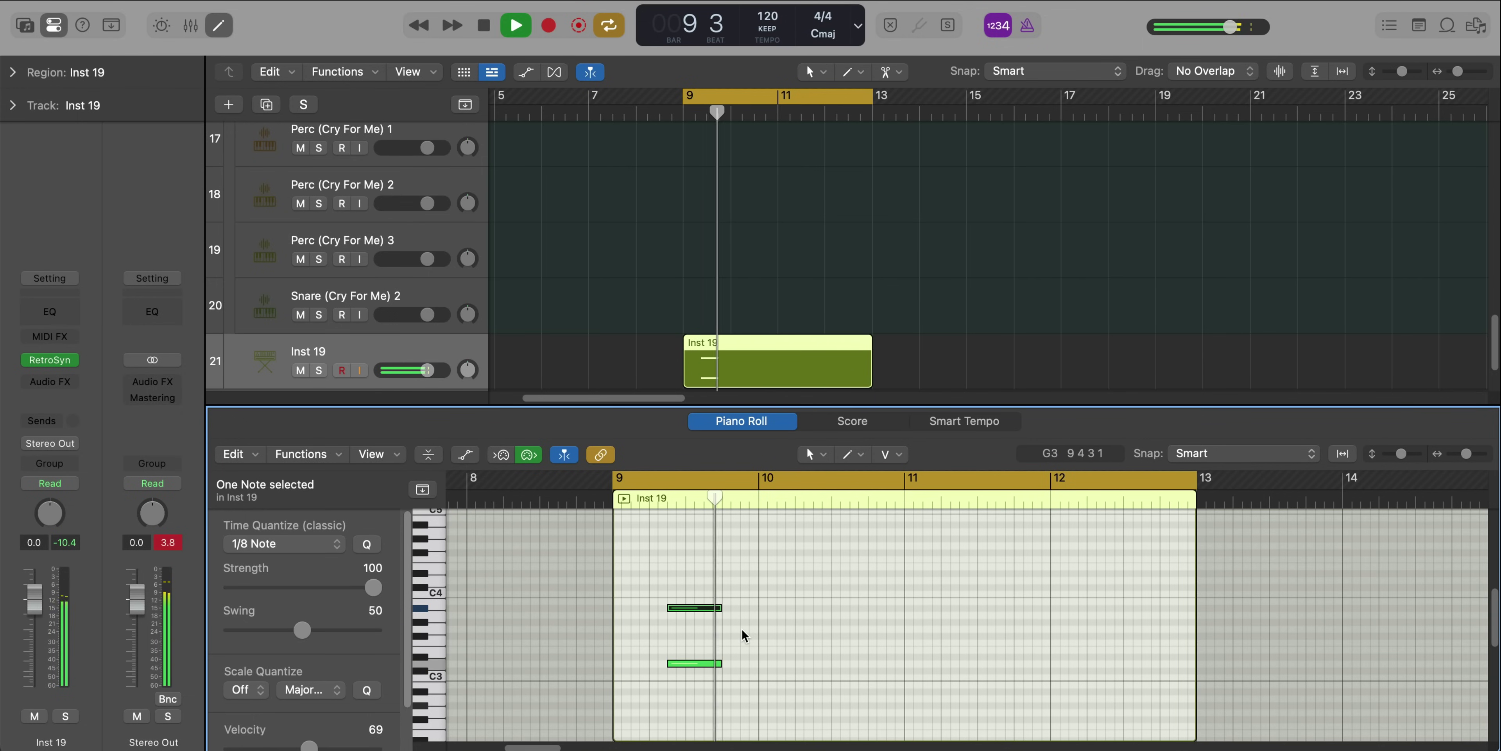
key(space)
key(space)
key(space)
Shorten the D3 and A#3 notes in bar 9 to one beat each and audition them
drag(710, 579, 707, 685)
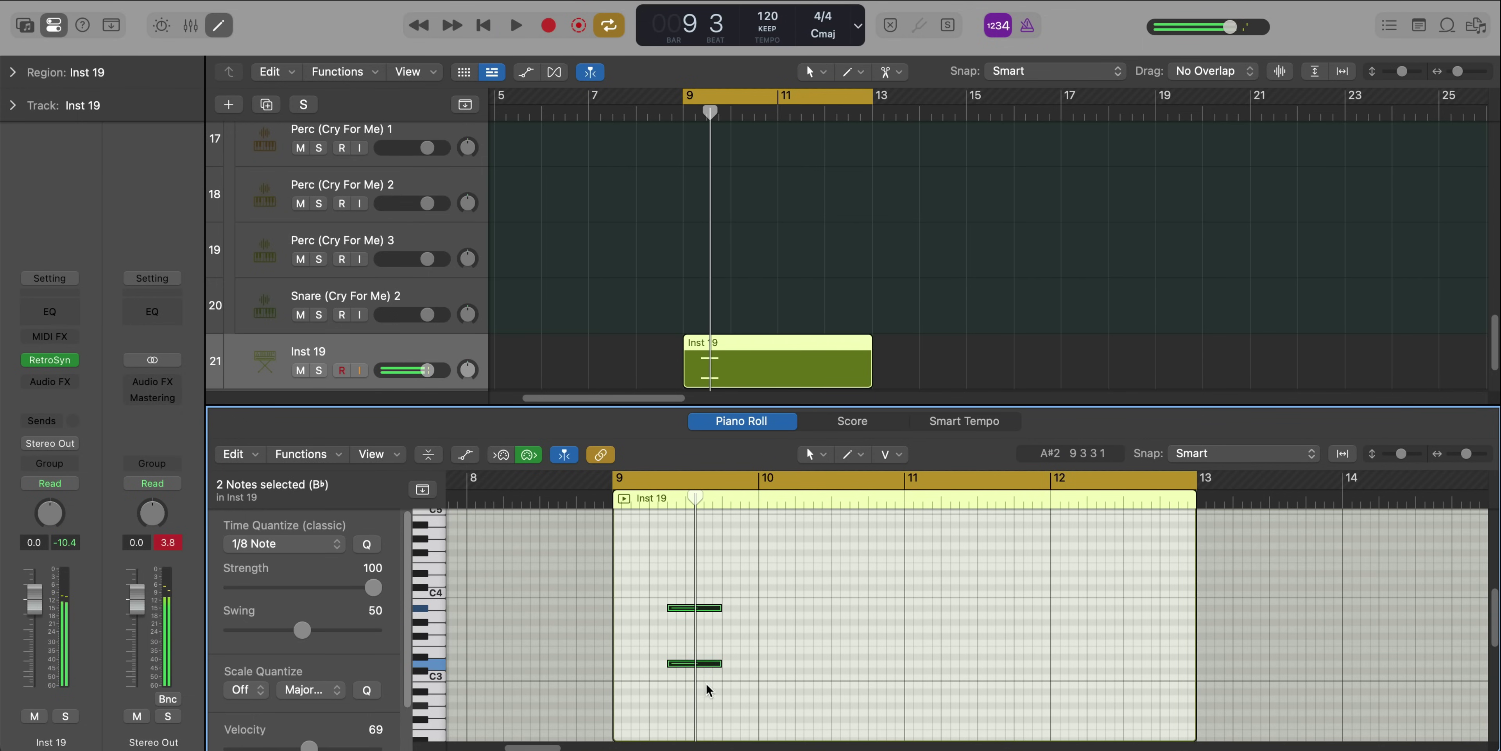
key(space)
mouse_move(720, 608)
mouse_down()
mouse_move(703, 607)
mouse_move(737, 629)
mouse_move(721, 630)
mouse_up()
key(space)
key(space)
key(space)
Add a half-beat G3 note at 9 3 3, directly after the D3 and A#3 pair, and audition it
super+click(709, 615)
key(space)
key(space)
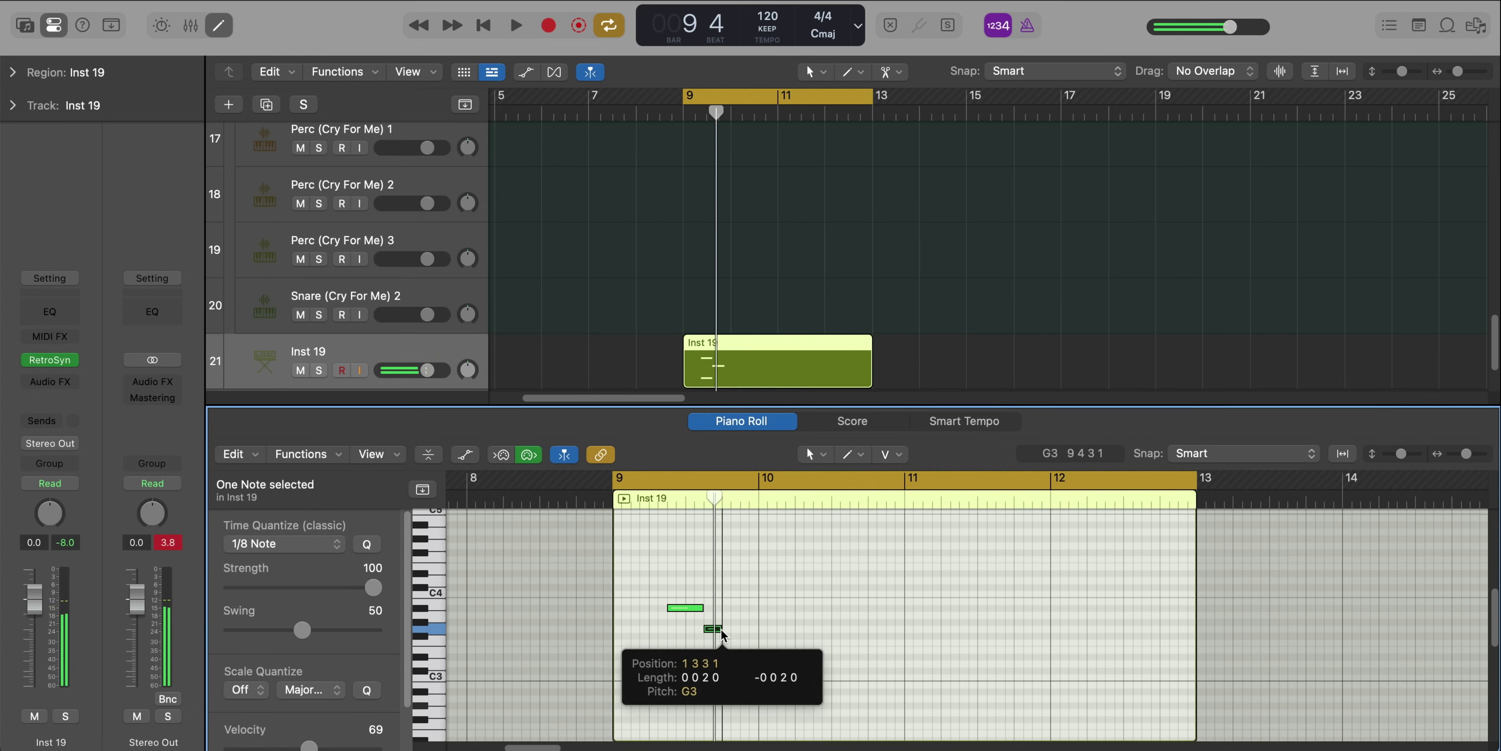
key(space)
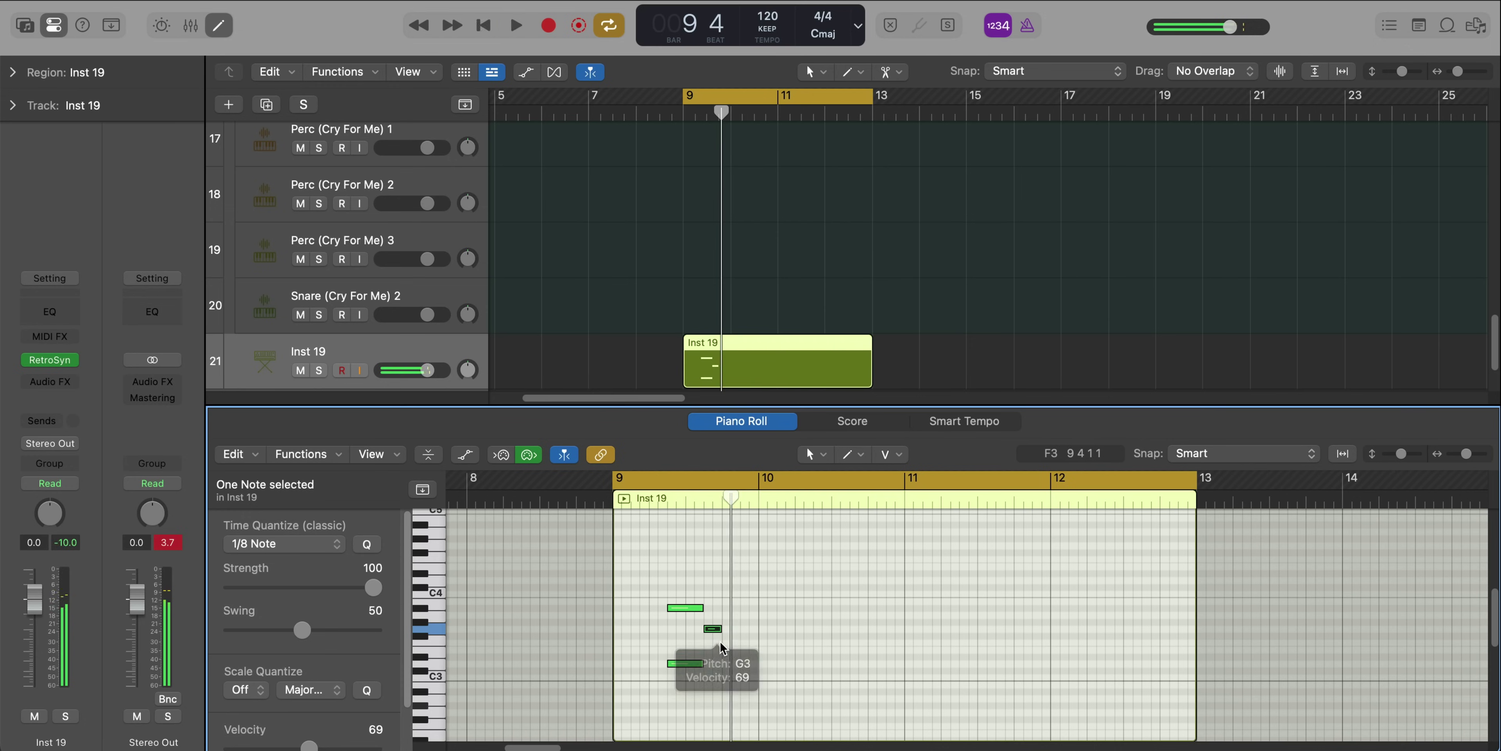
key(space)
Add a D3 note at 9 4 1 in the Retro Synth region and lengthen it to one beat
super+click(722, 663)
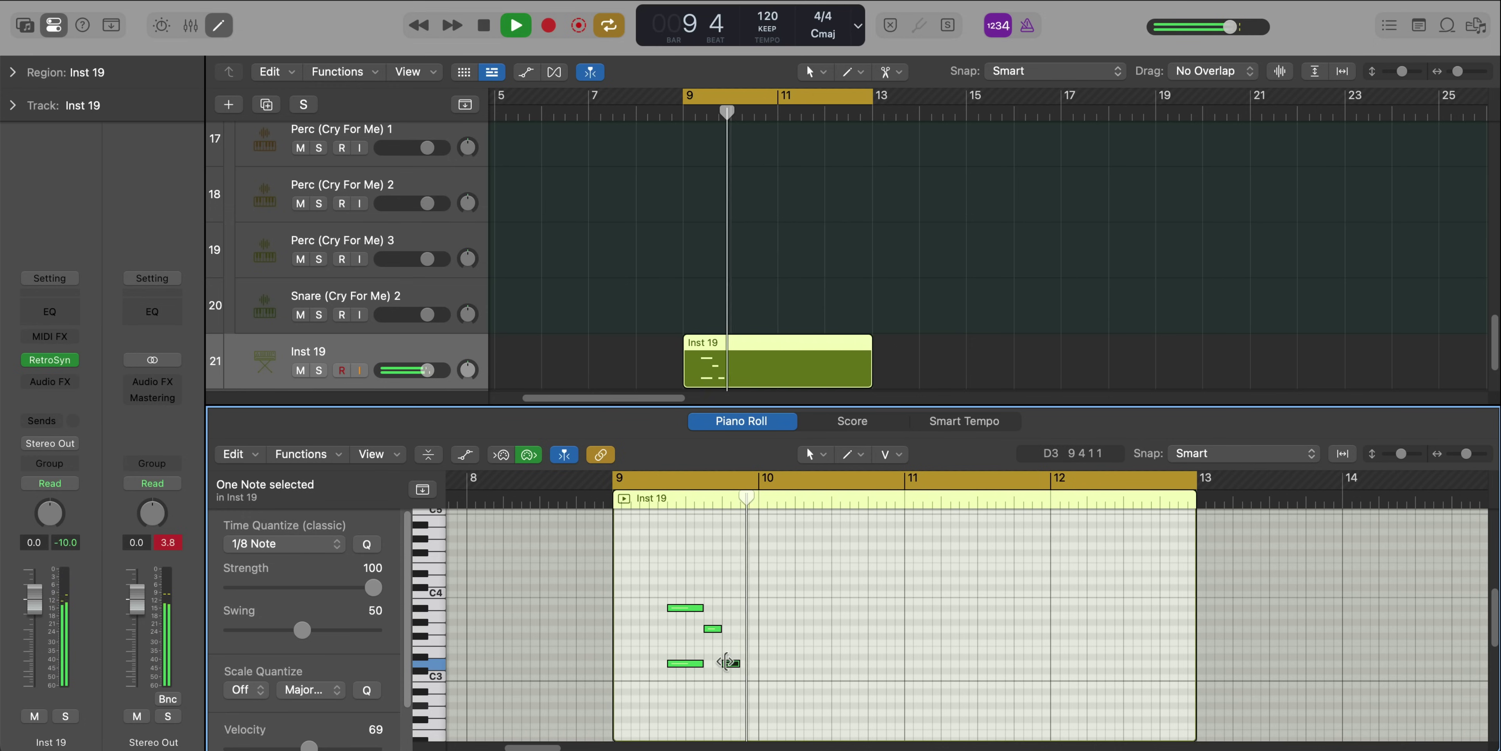
key(space)
drag(739, 663, 754, 663)
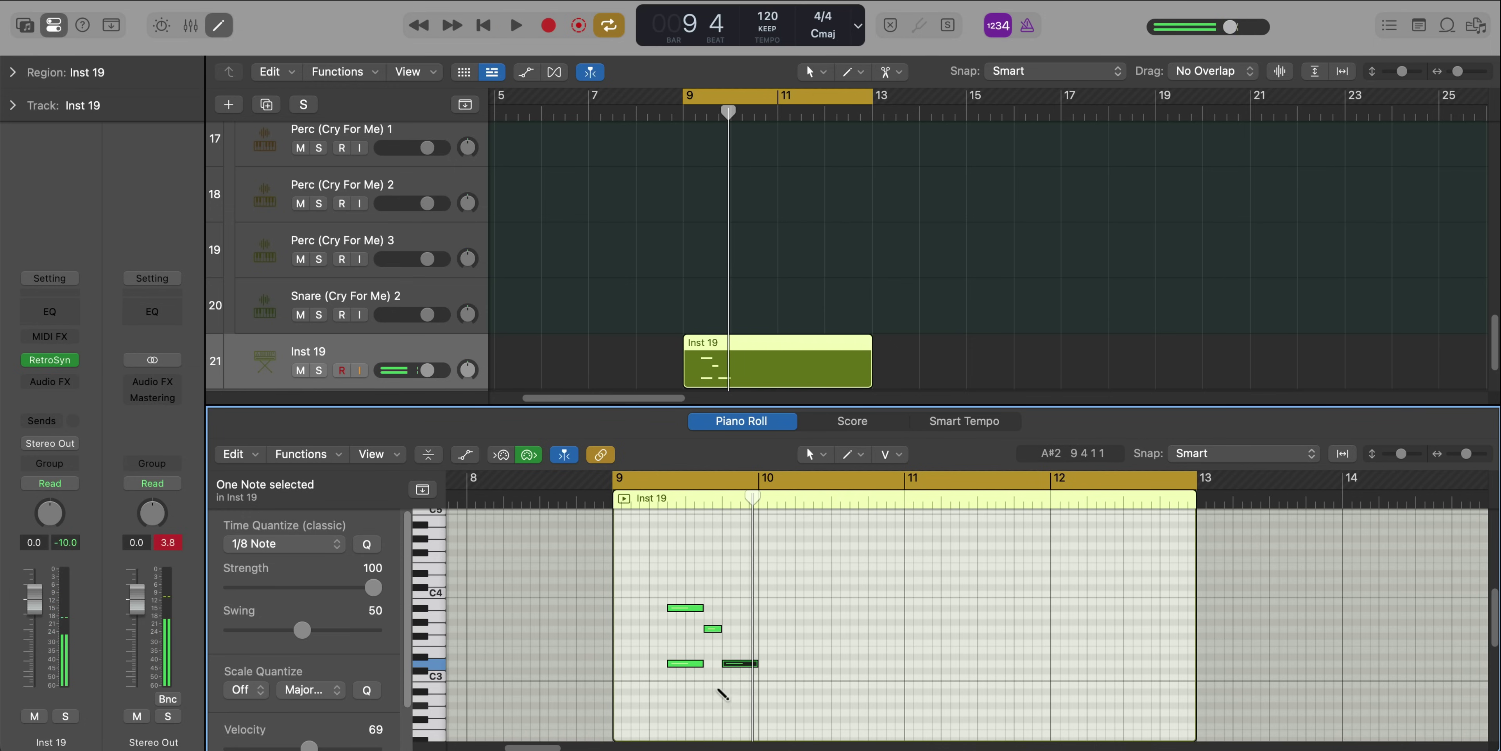
Add a one-beat note beneath the D3 at 9 4 1, lower it to G2 and audition the phrase
super+click(723, 692)
key(space)
key(space)
click(740, 708)
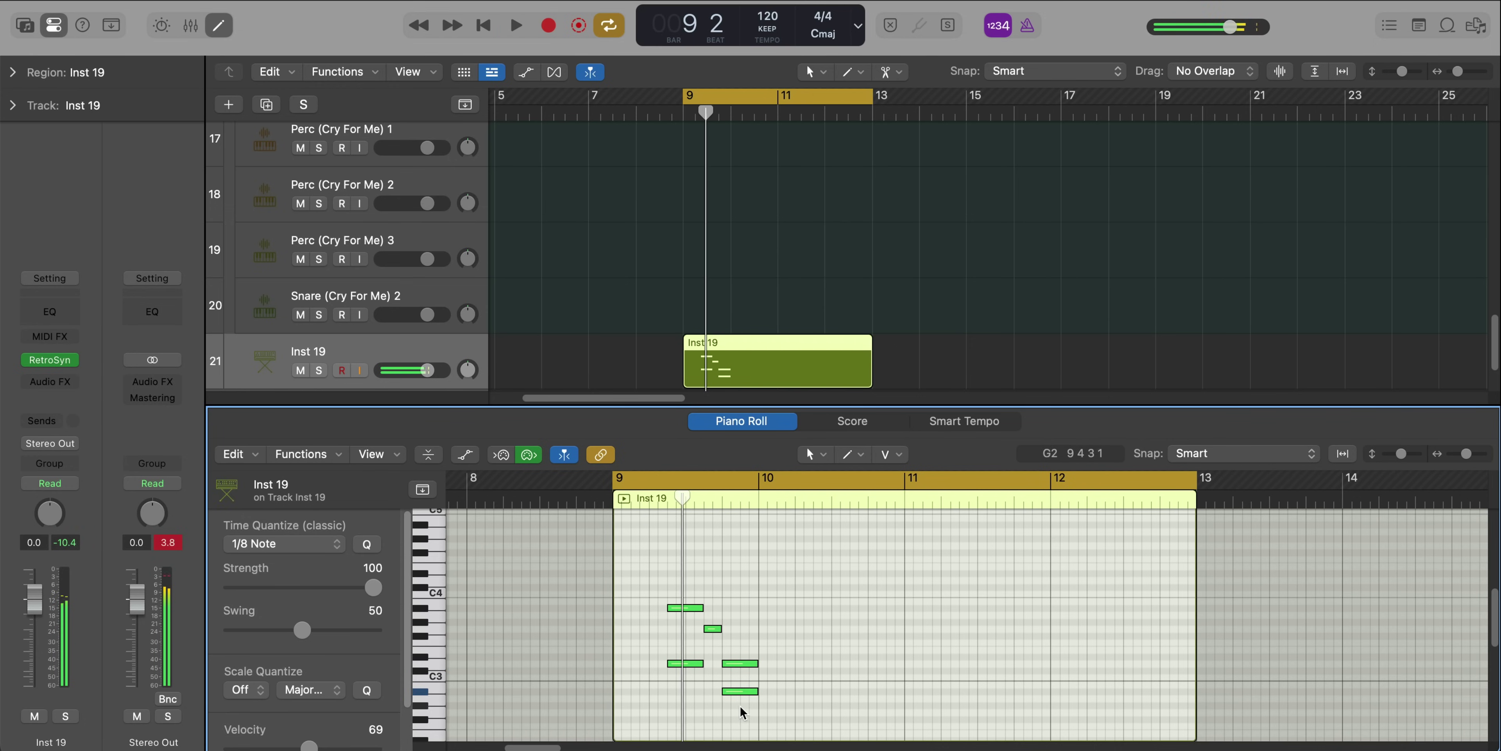
drag(740, 691, 740, 712)
key(space)
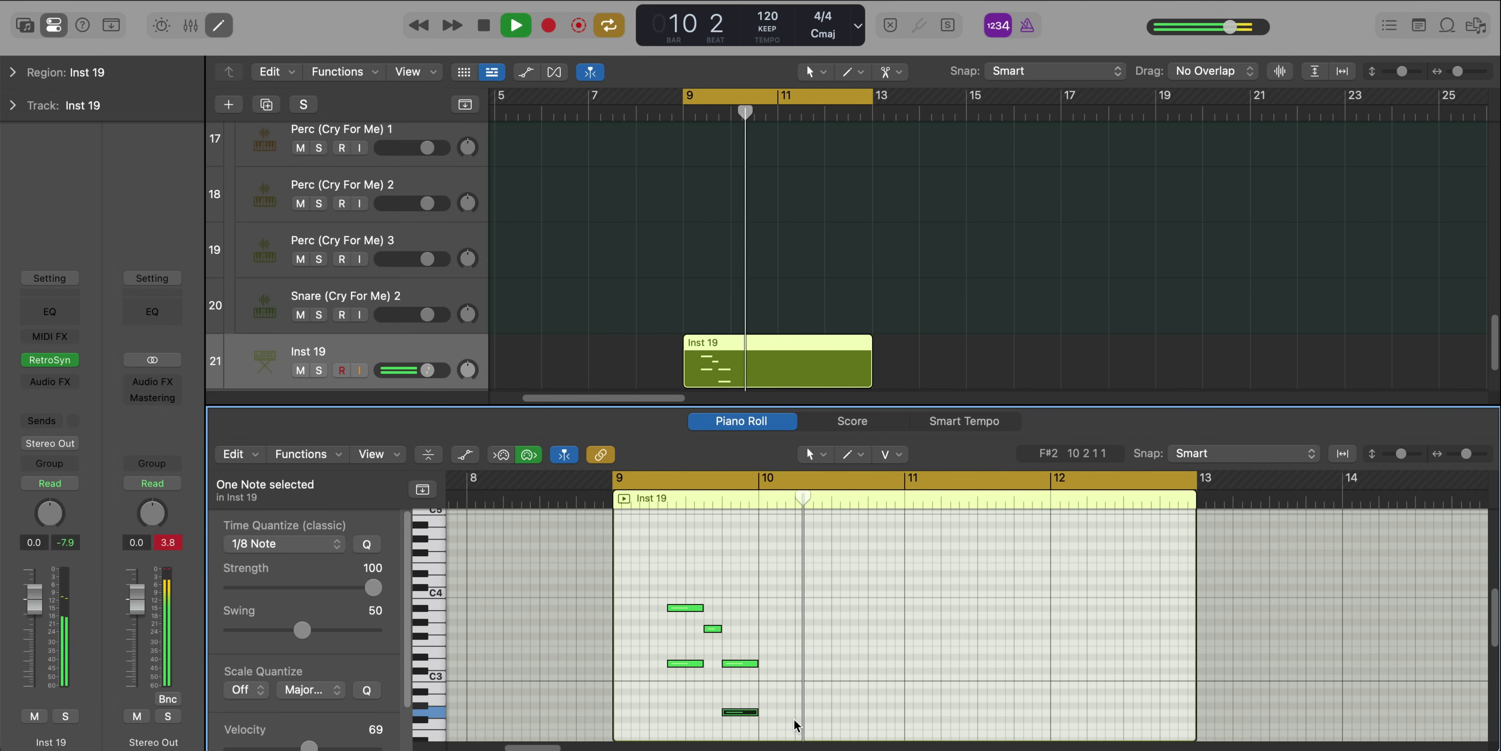
key(space)
key(space)
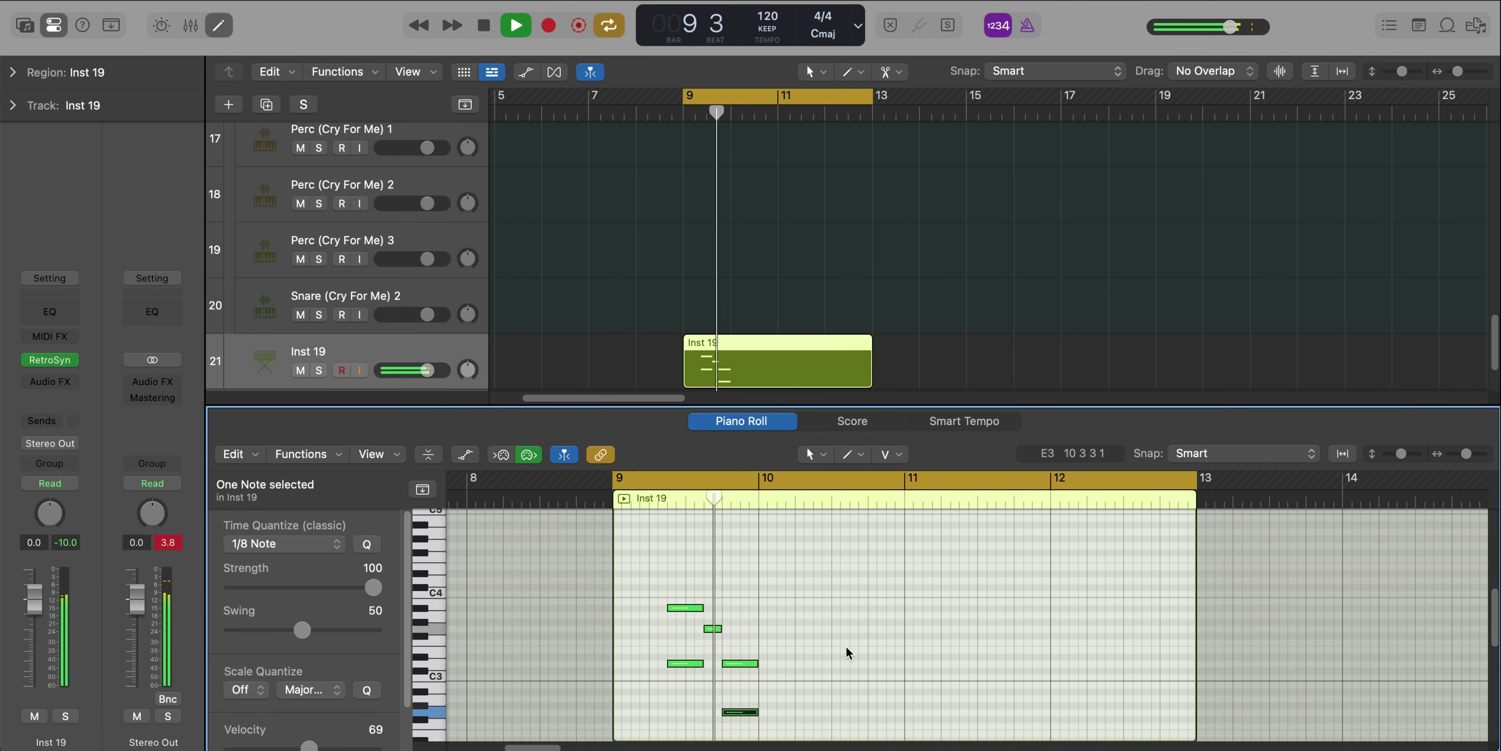
key(space)
Add one-beat F3 and A#2 notes at 10 2 3 and audition them
super+click(819, 642)
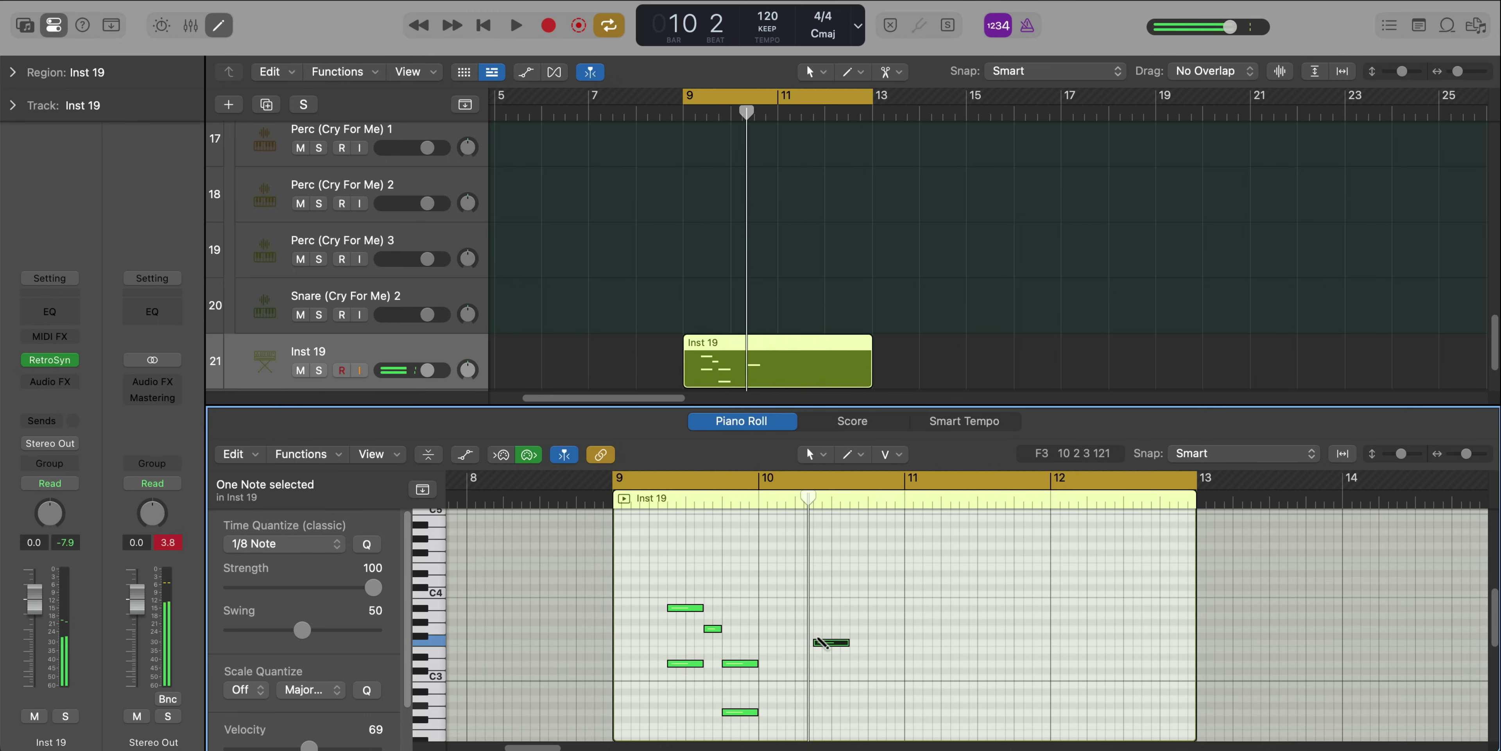
key(space)
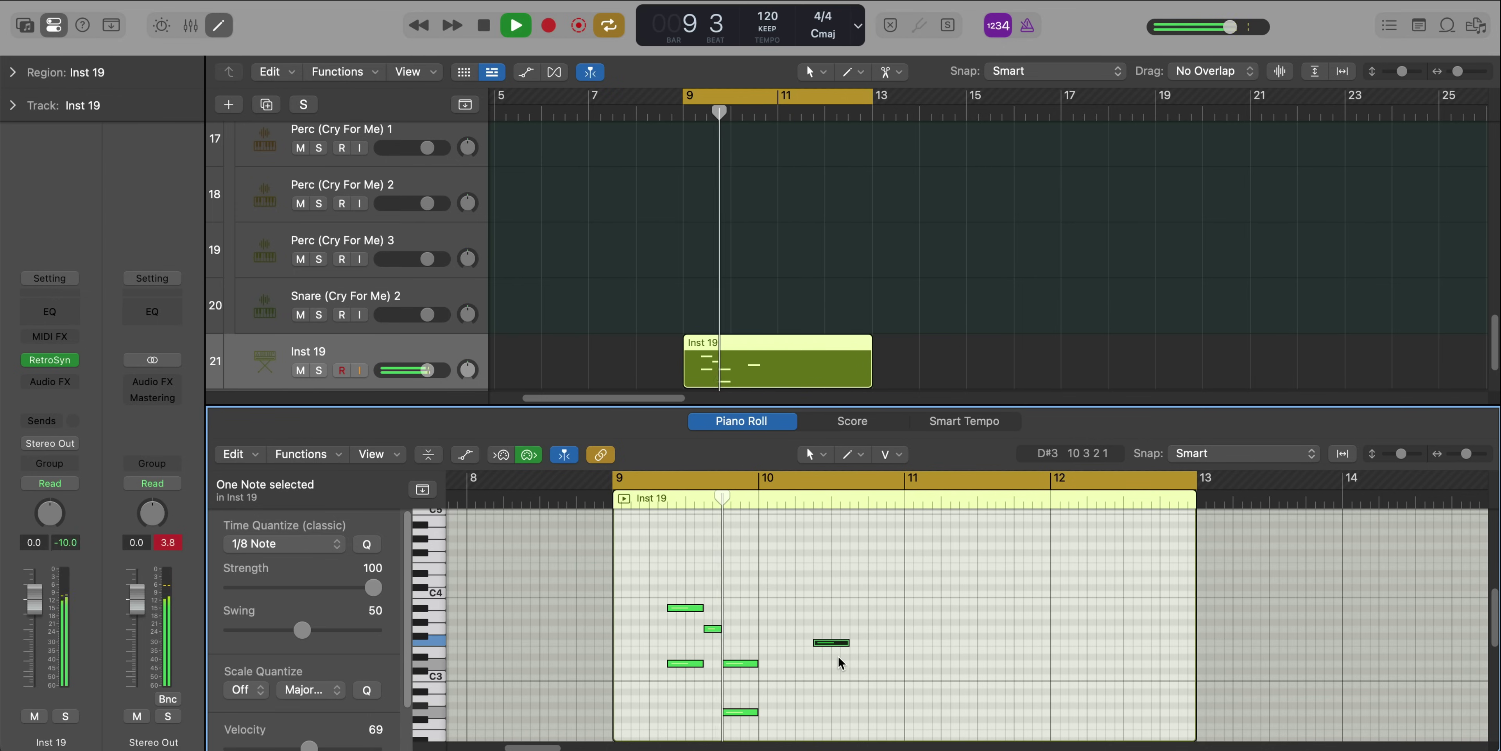
key(space)
super+click(818, 691)
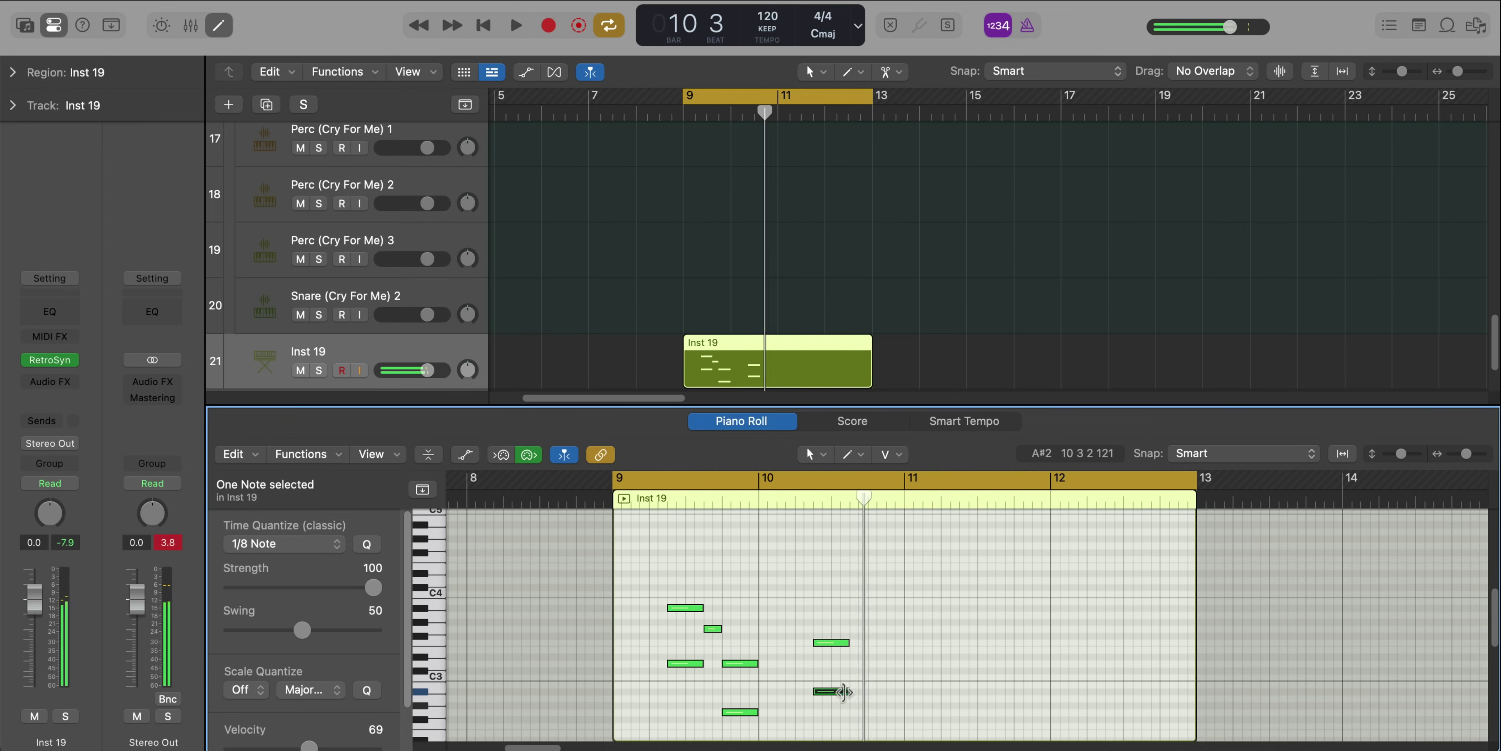
key(space)
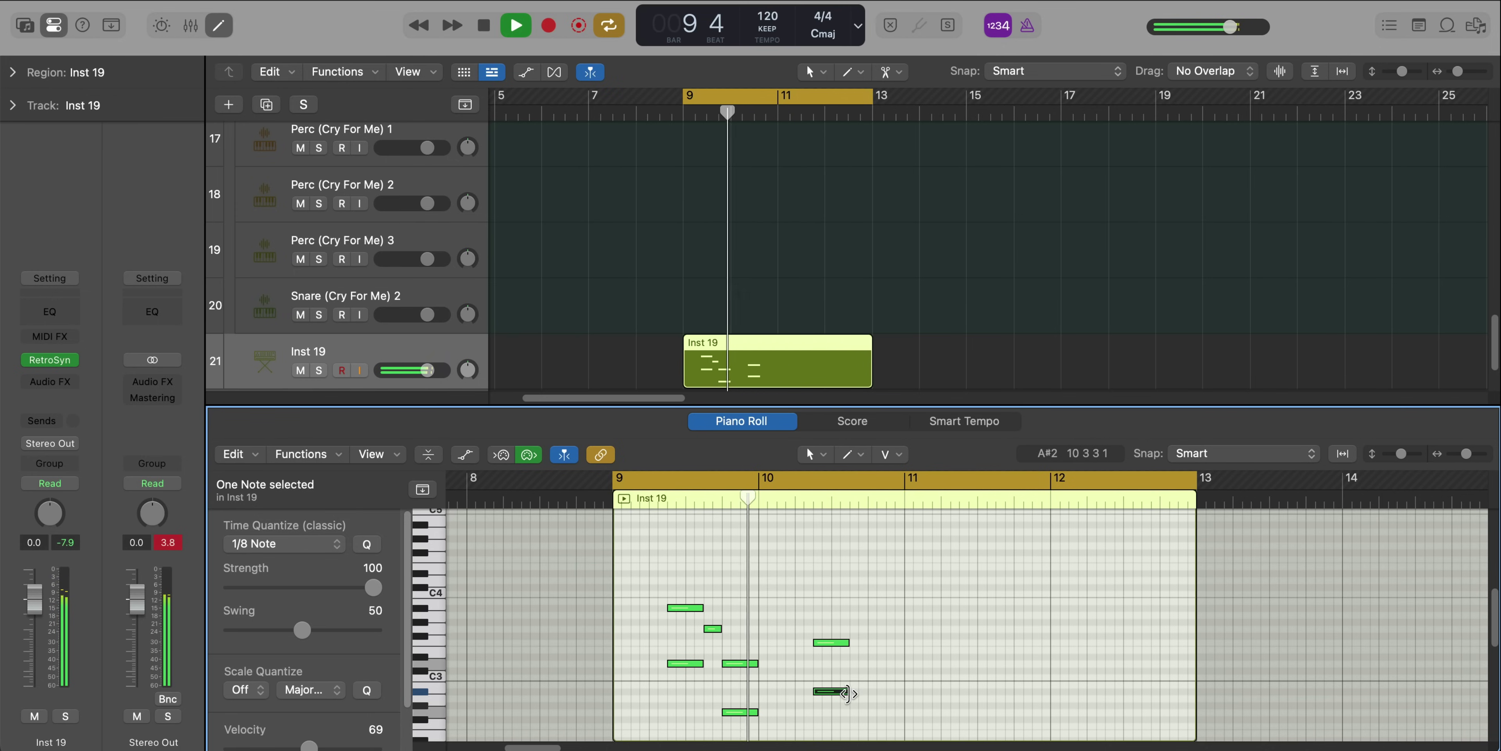
Add a half-beat D3 note at 10 3 3, directly after the F3 and A#2 pair, and audition it
drag(847, 693, 855, 666)
key(space)
key(space)
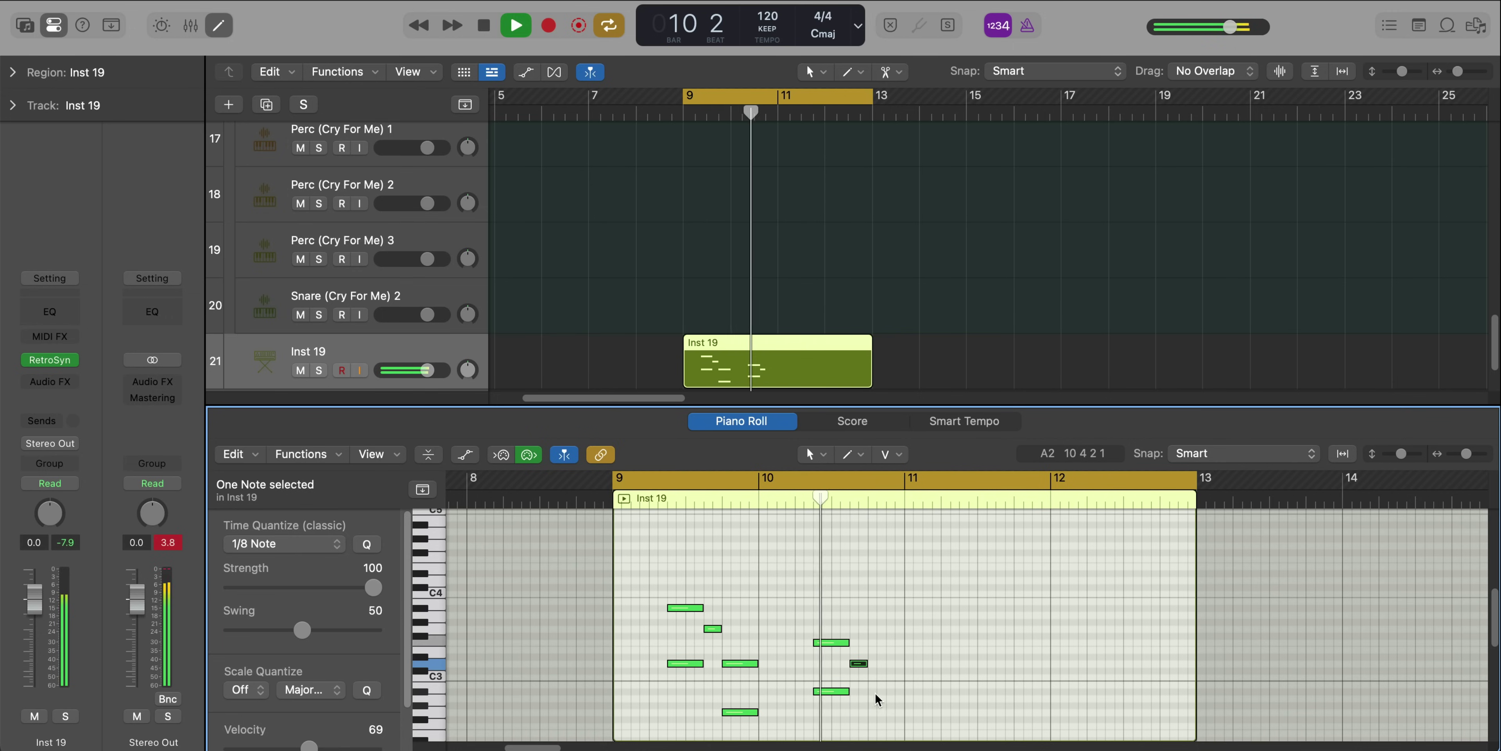
key(space)
Add one-beat D3 and D2 notes at 10 4 1 to end the two-bar phrase and play it back
drag(867, 663, 887, 626)
key(space)
key(space)
click(874, 626)
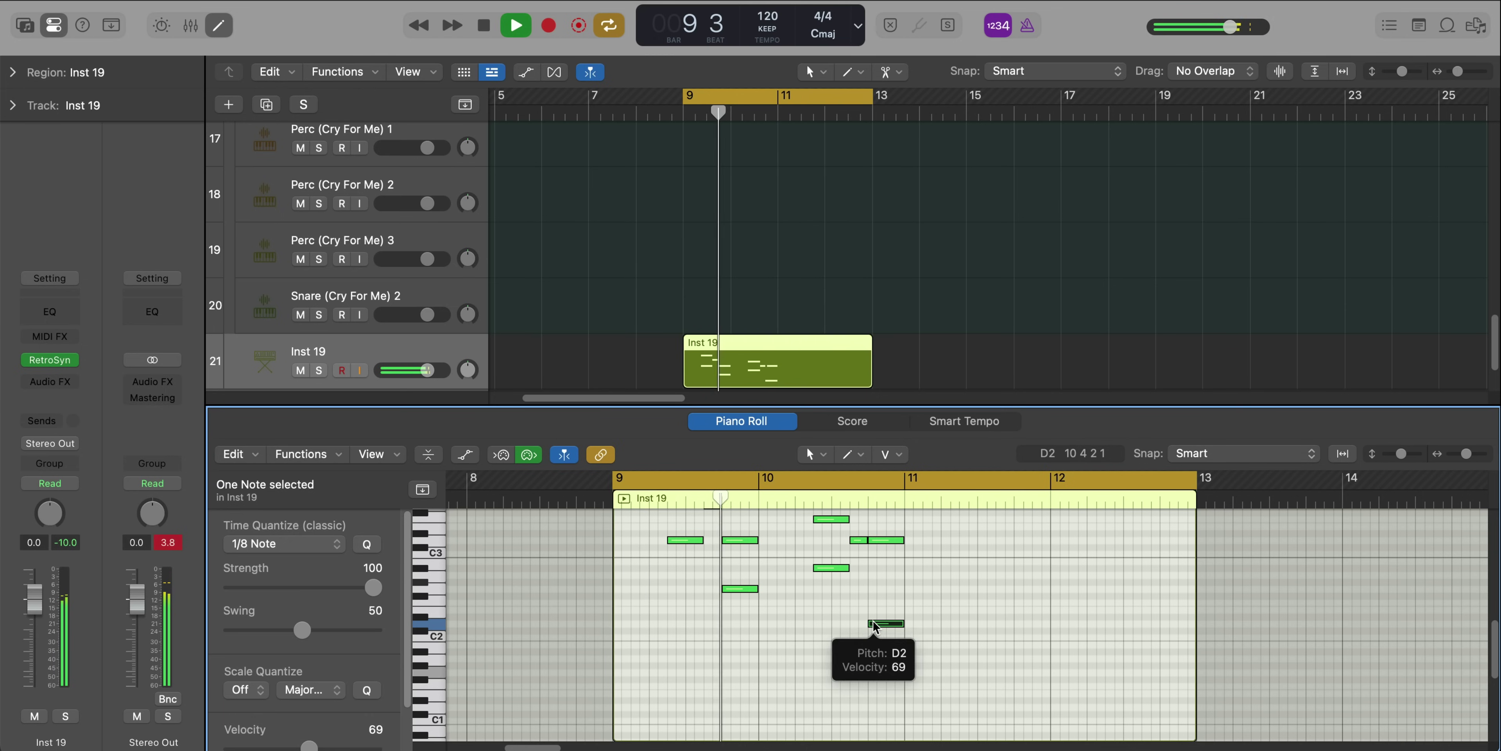
key(super+Up)
key(super+Left)
key(super+Up)
key(super+Up)
key(super+Right)
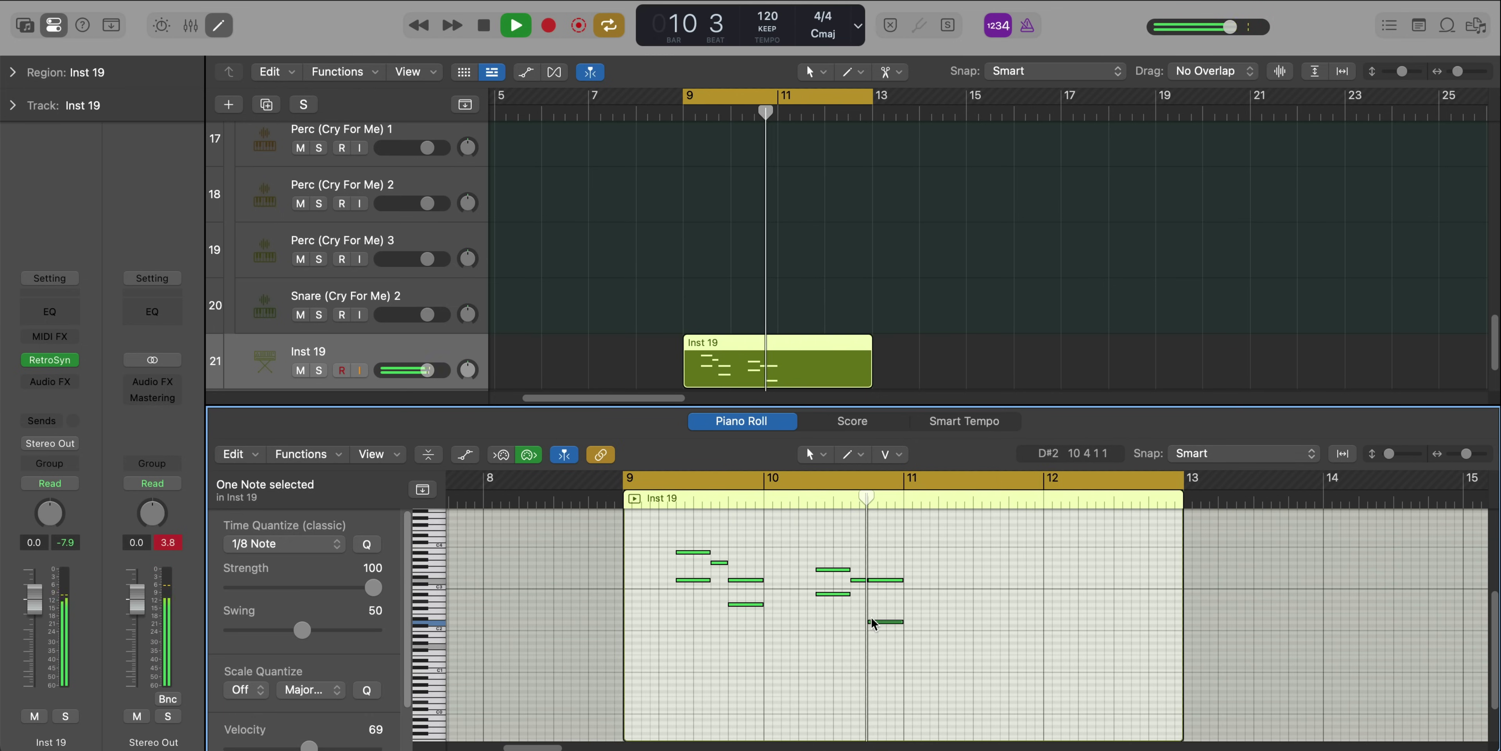
click(967, 661)
key(space)
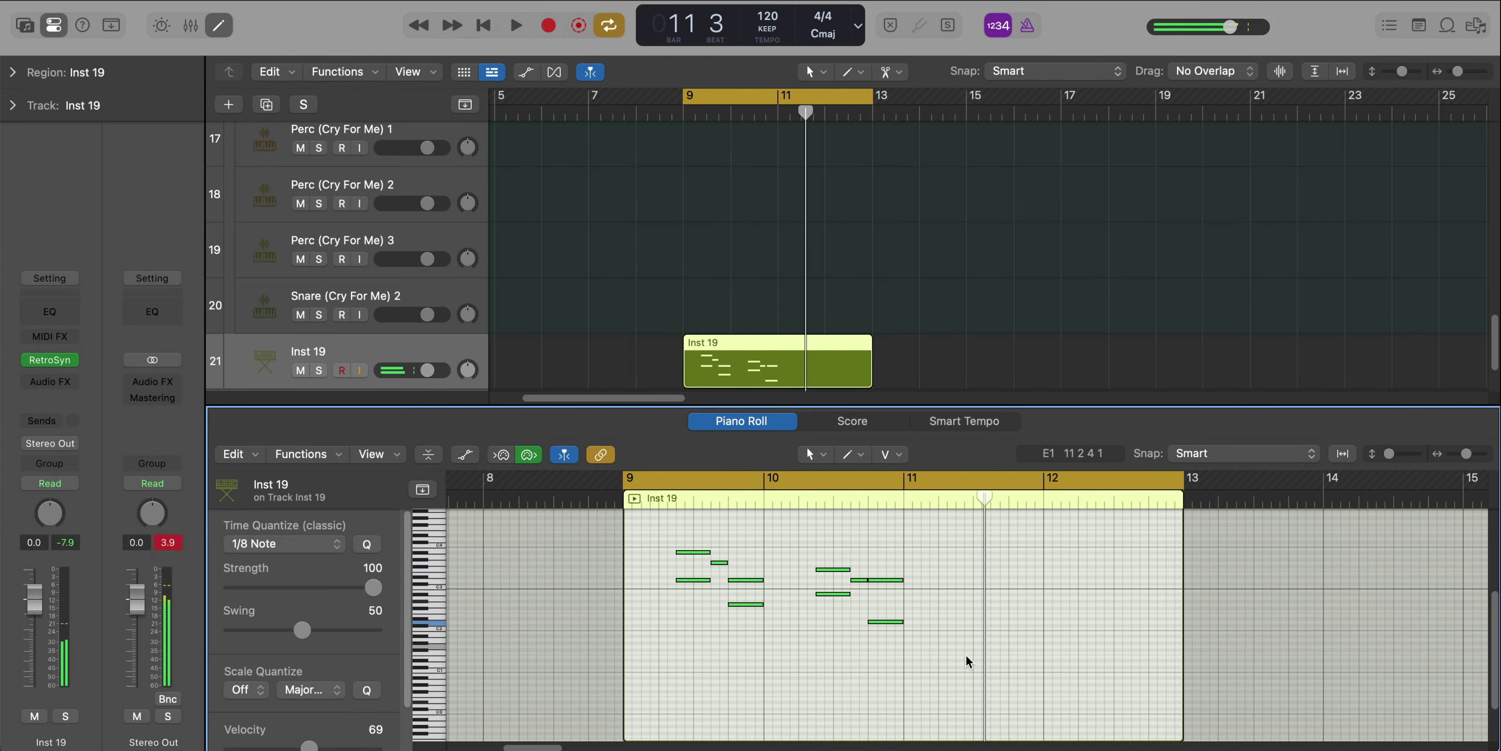
Repeat all the phrase's notes, shift the copies to start at 11 2 3 so they fill bars 11 and 12, and audition the result
drag(967, 658, 626, 540)
key(super+r)
scroll(971, 539, up, 3)
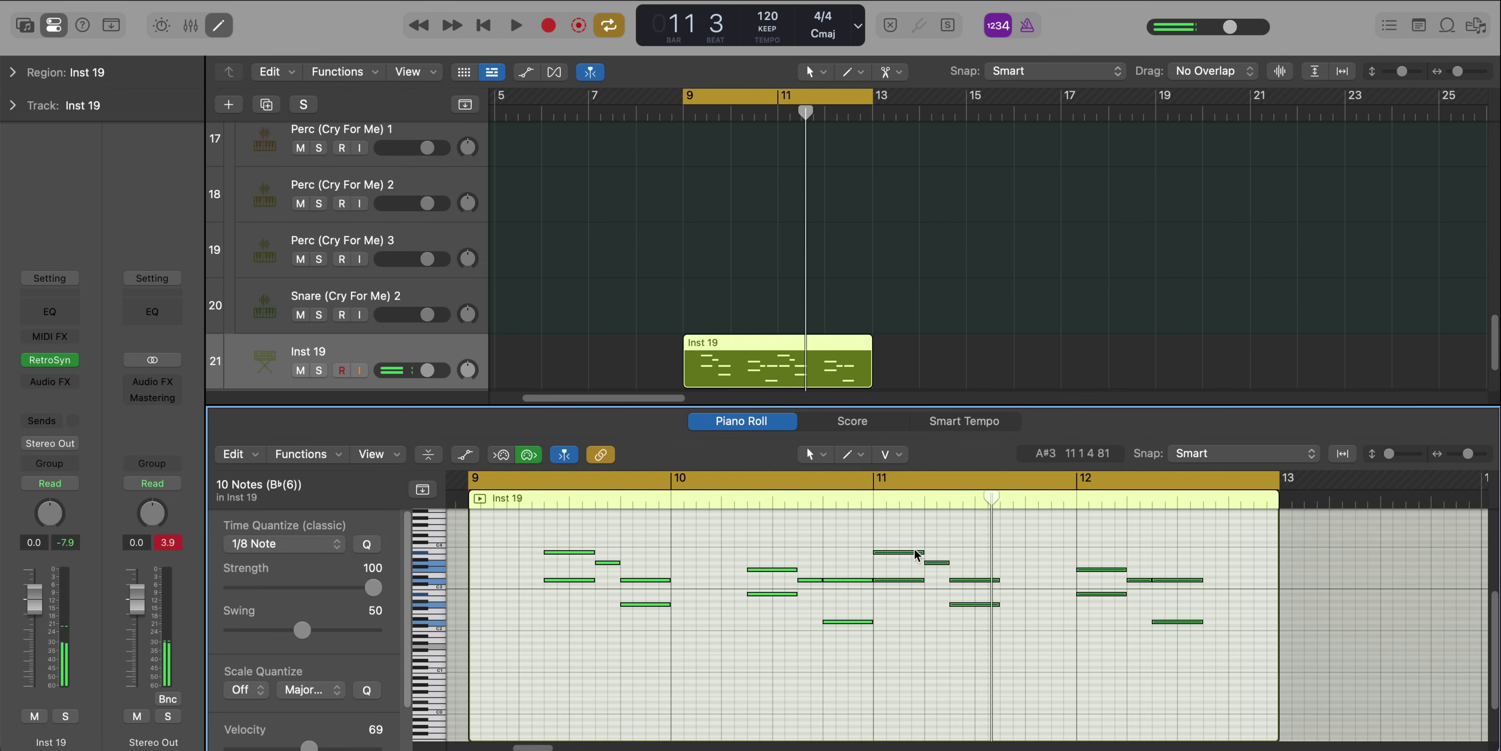
drag(916, 553, 979, 554)
key(space)
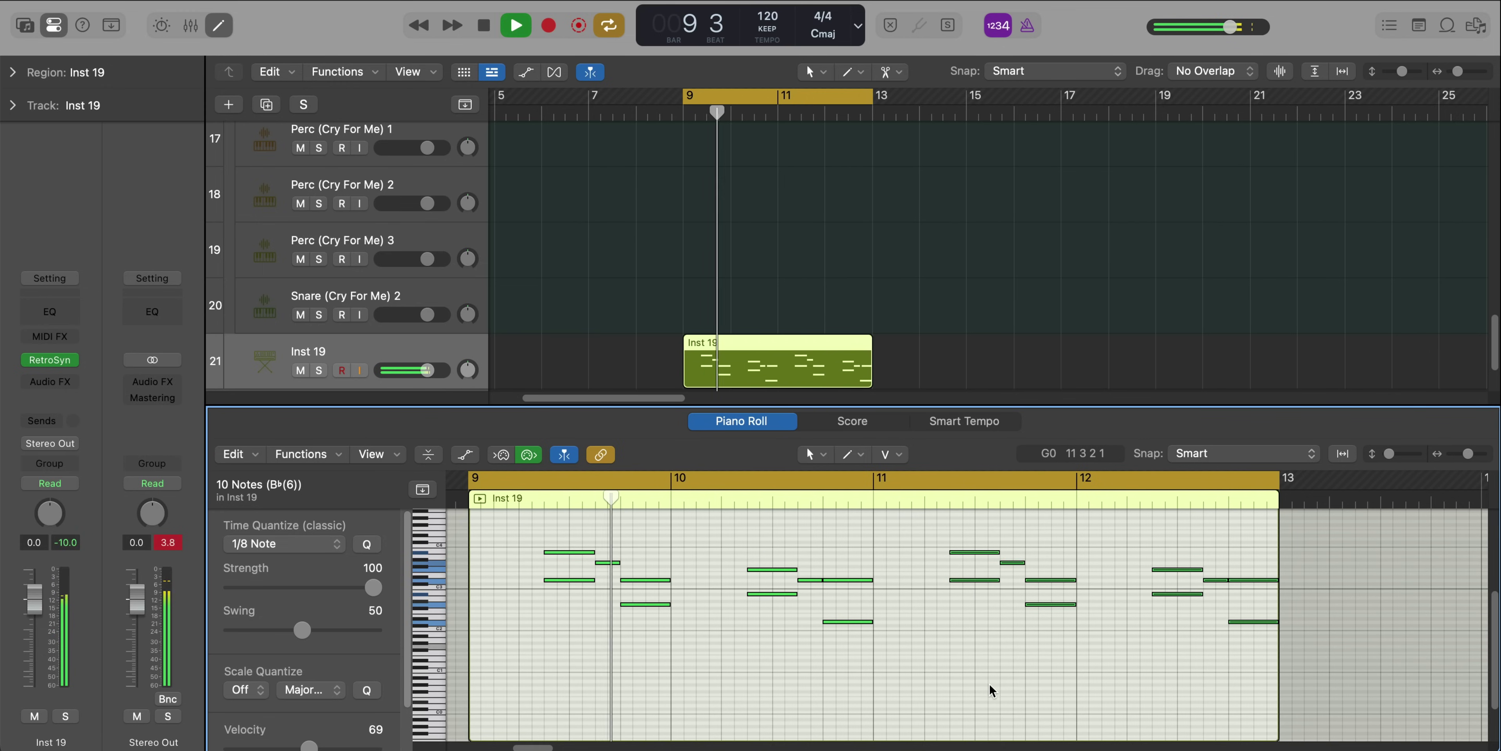
ctrl+alt+click(986, 670)
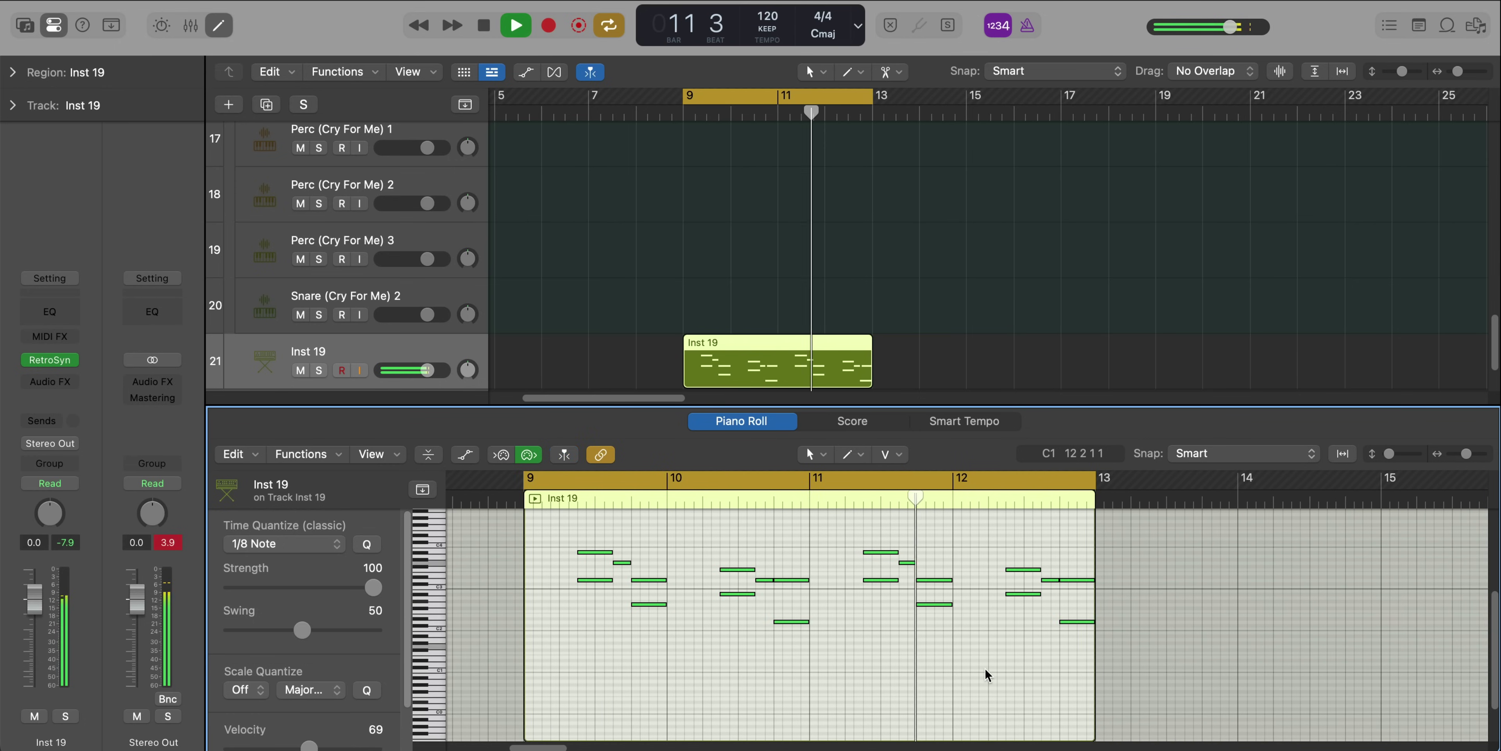
scroll(988, 675, right, 1)
scroll(892, 656, up, 1)
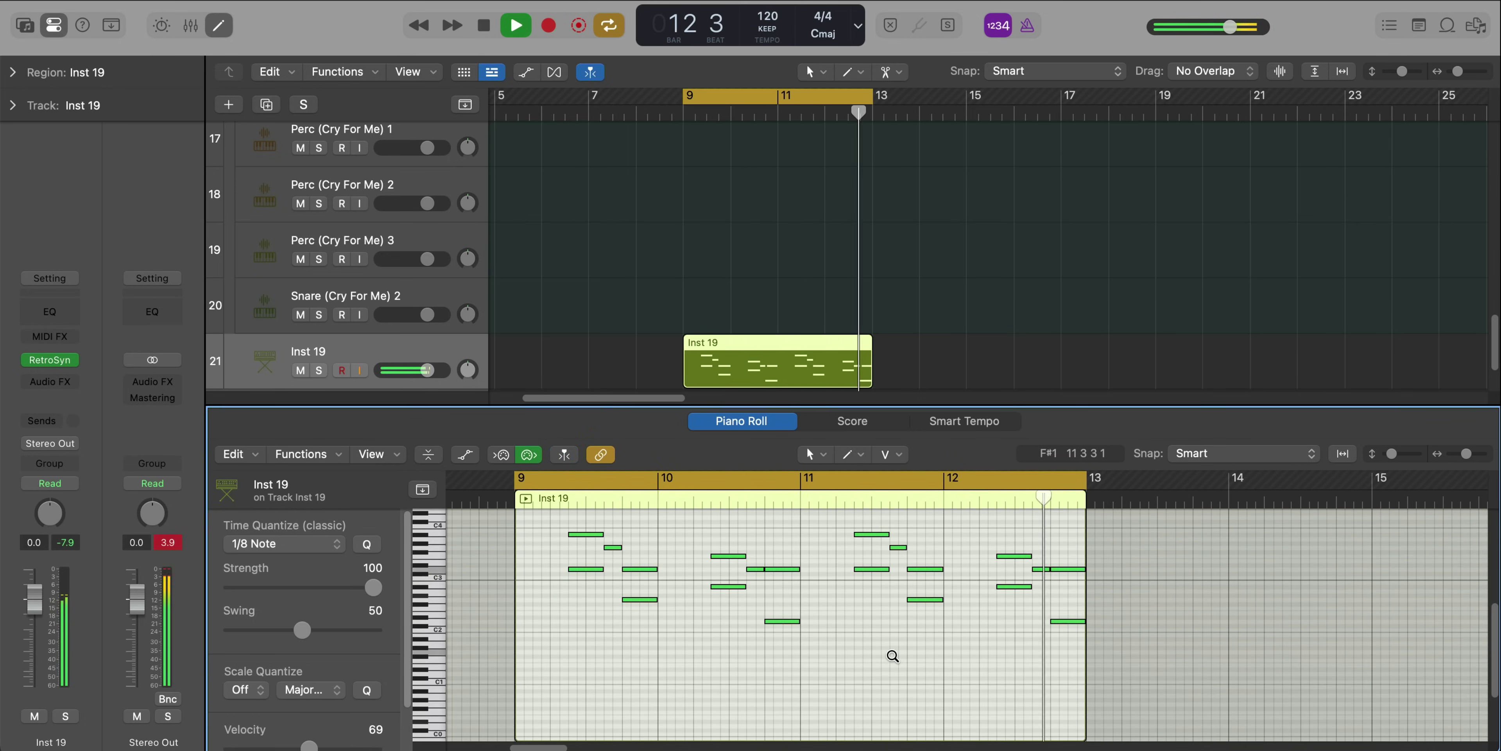
scroll(892, 655, up, 1)
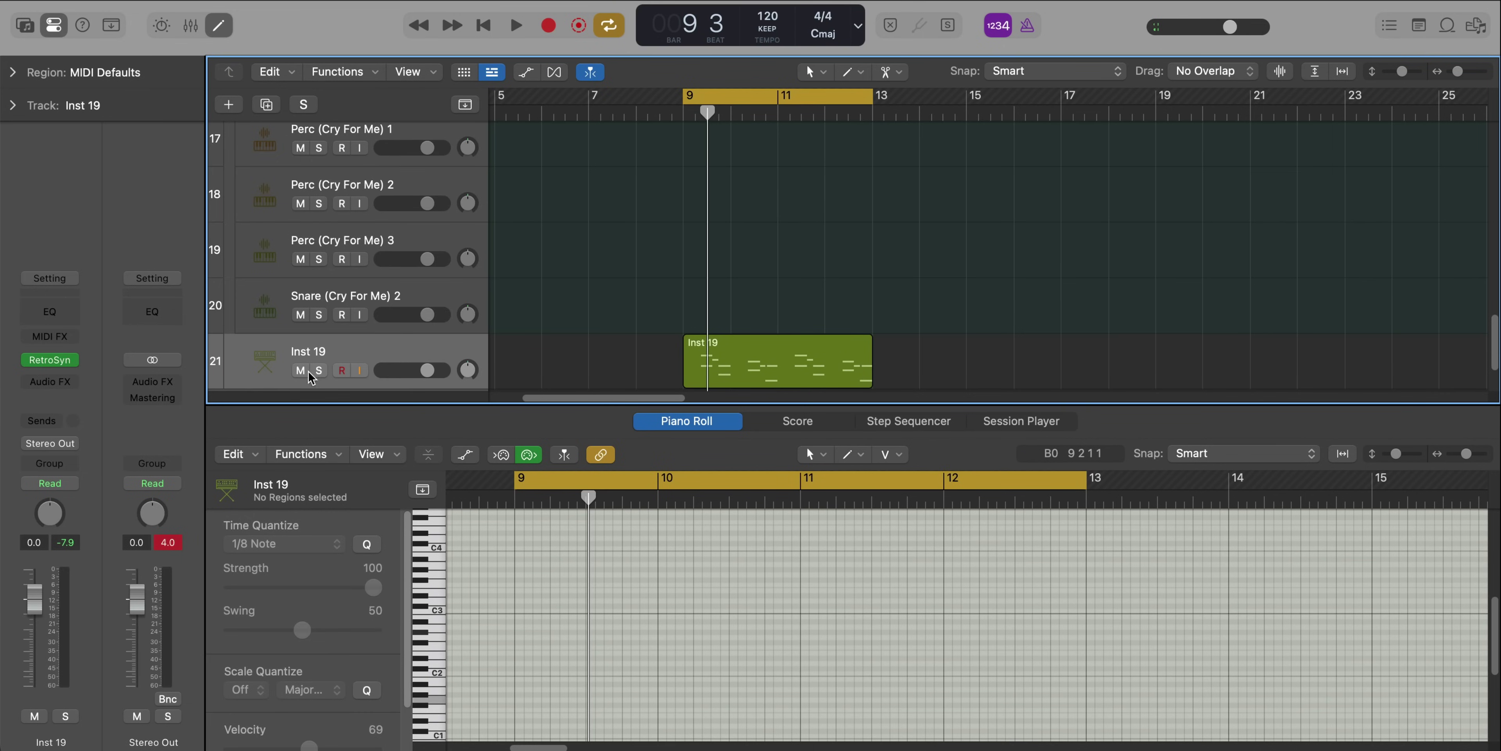
Solo the Inst 19 track and lower Retro Synth's filter cutoff to 0.308 while auditioning
click(320, 371)
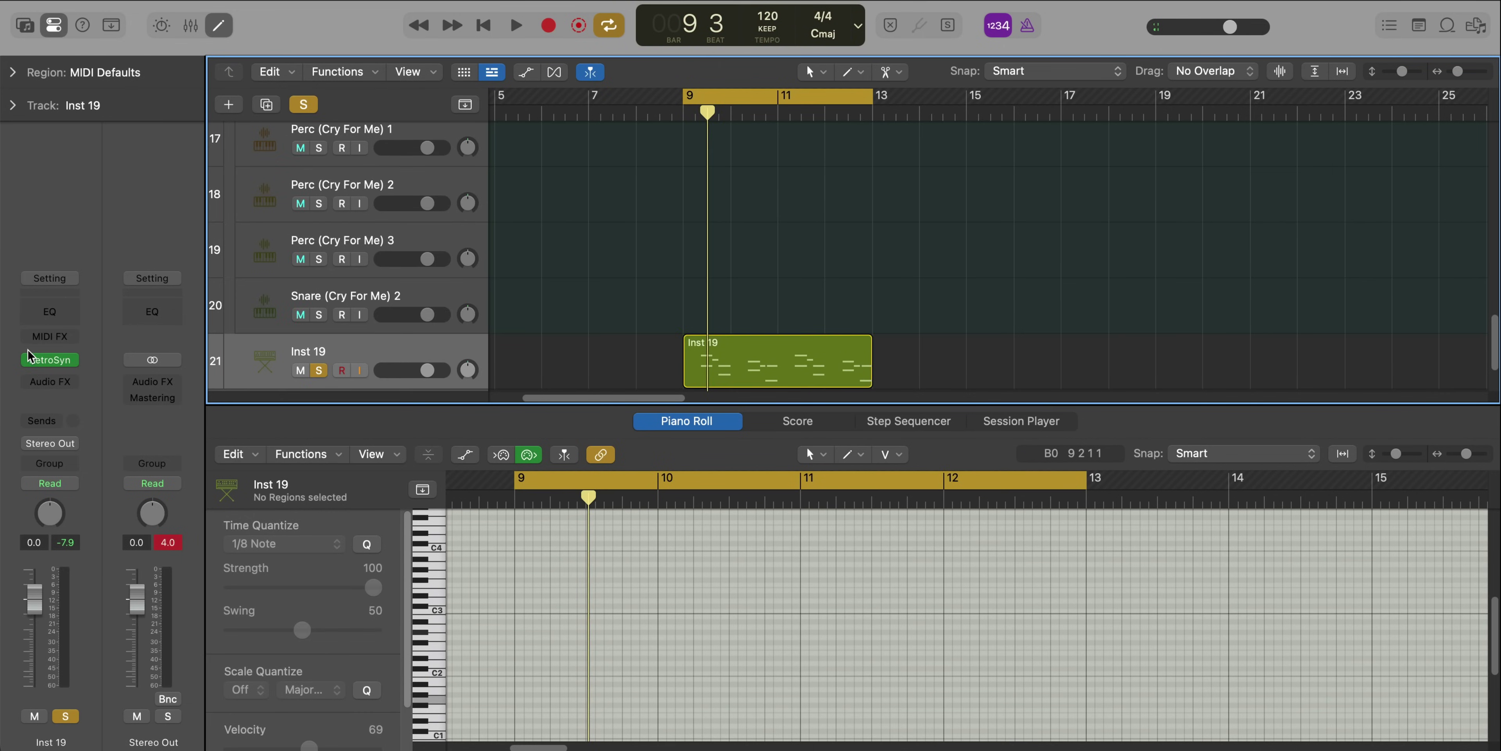
click(50, 360)
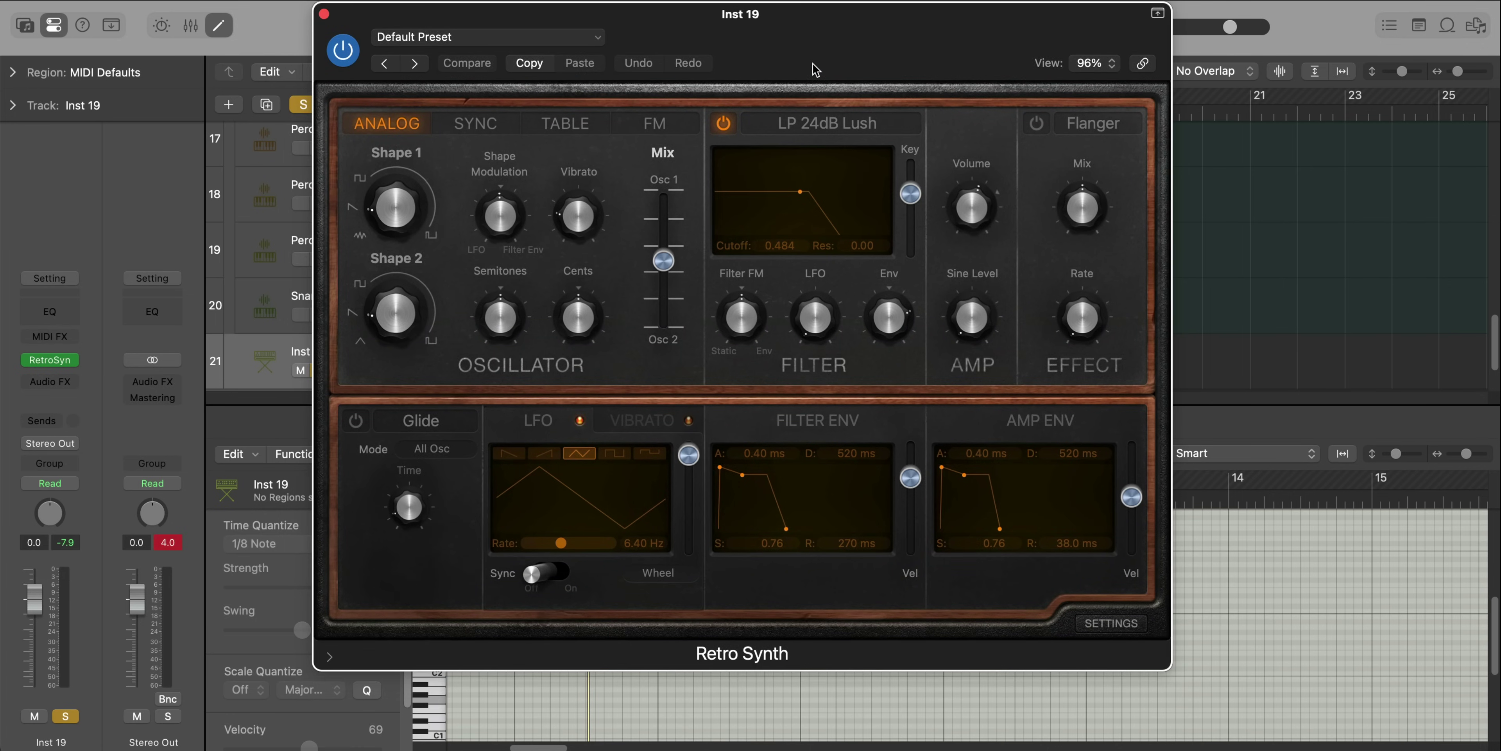
drag(814, 68, 805, 105)
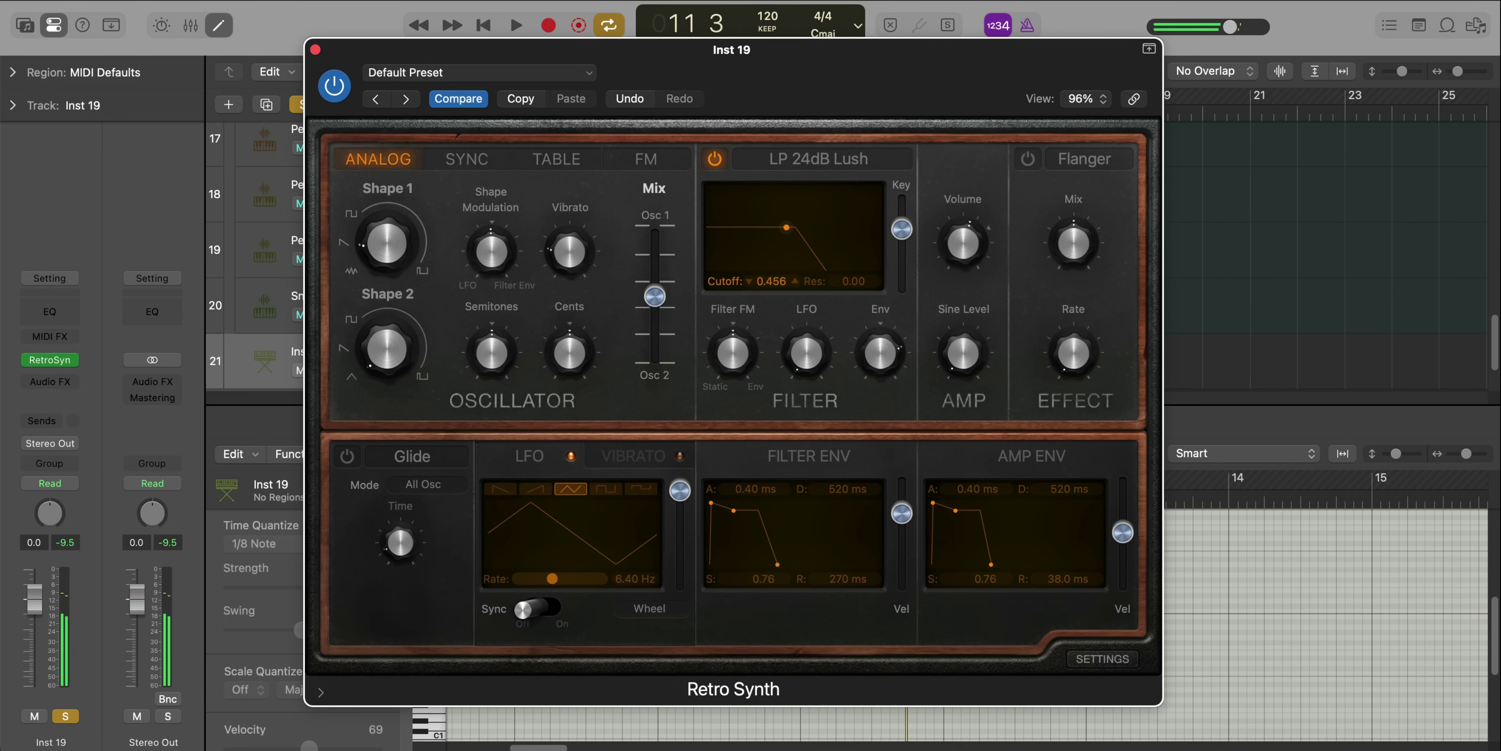
drag(778, 277, 778, 288)
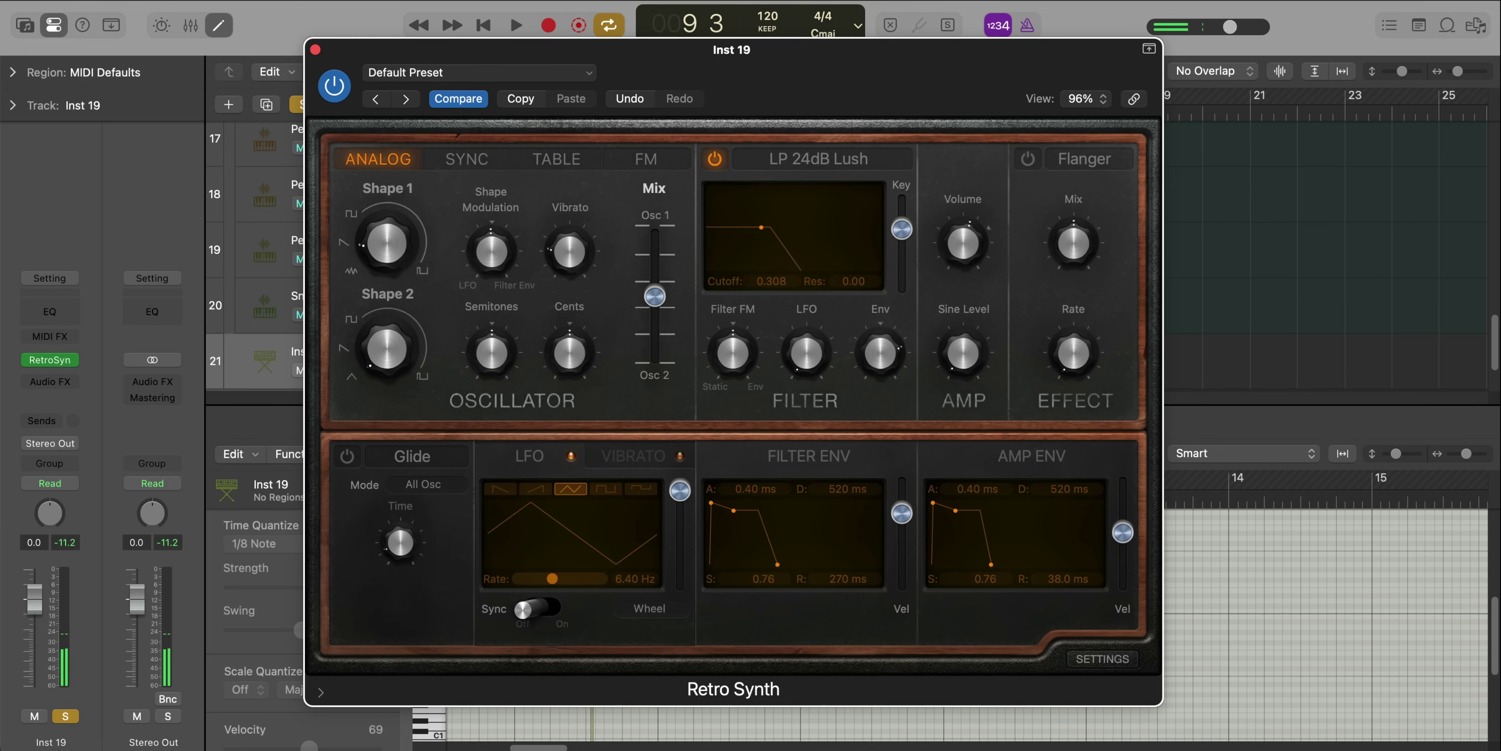
key(space)
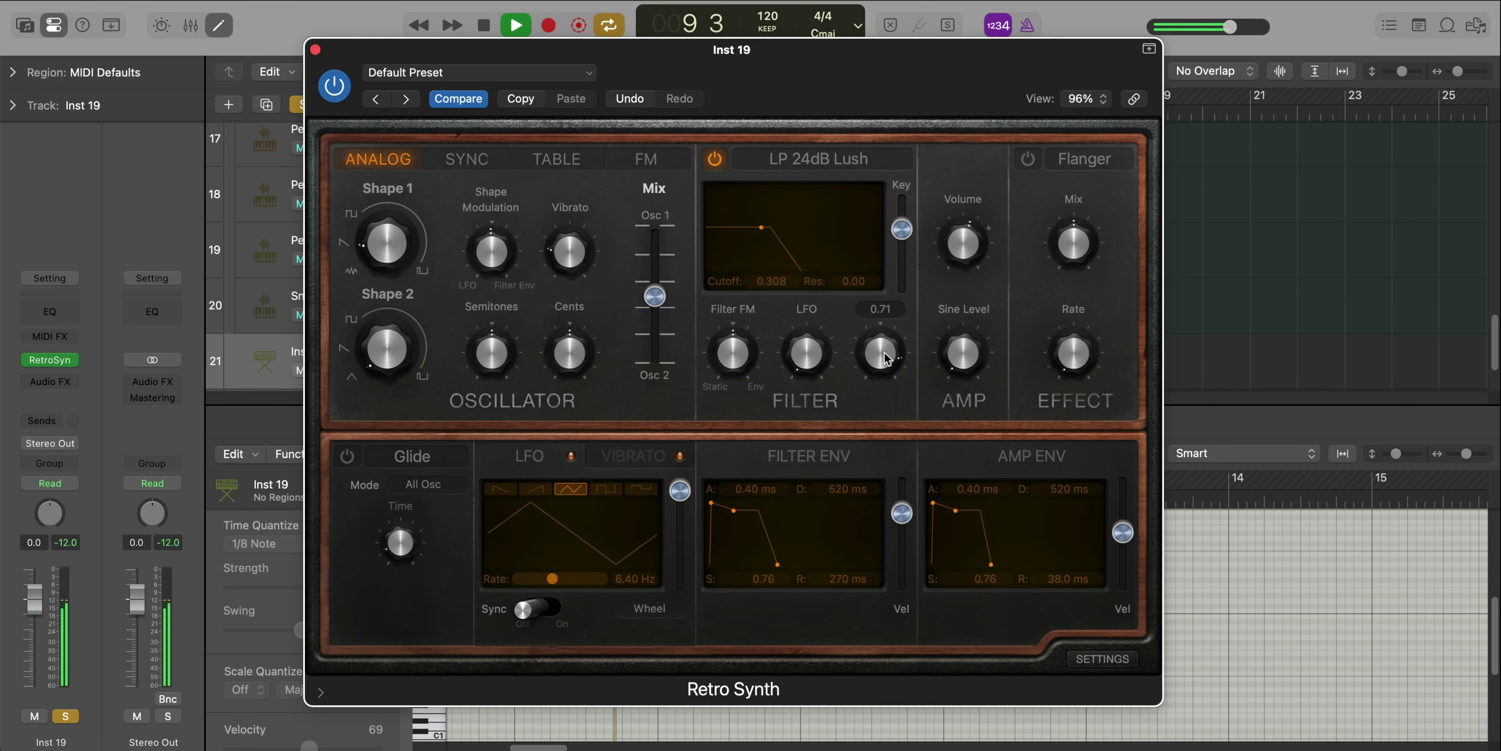
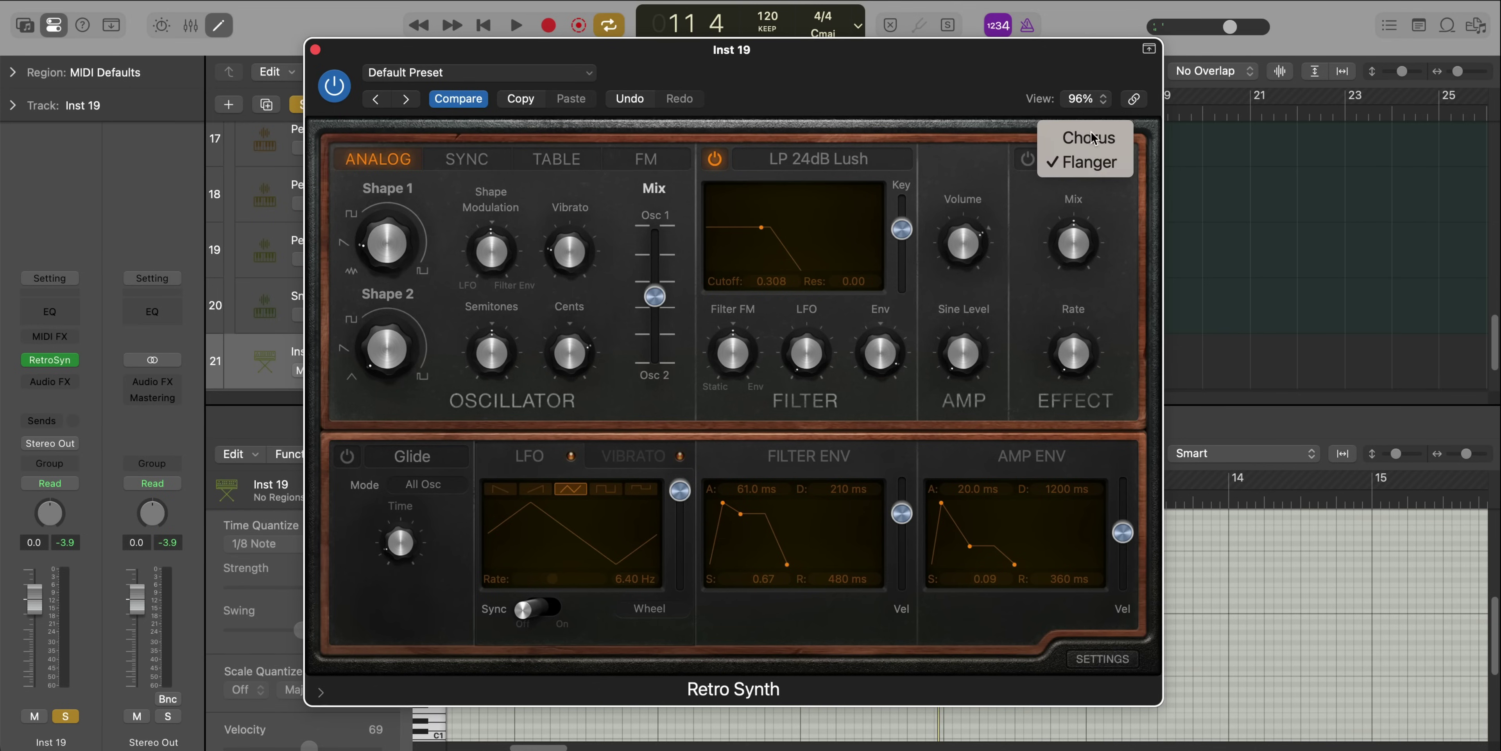
Change Retro Synth's effect type to Chorus and set its unison to 4 voices
click(1085, 139)
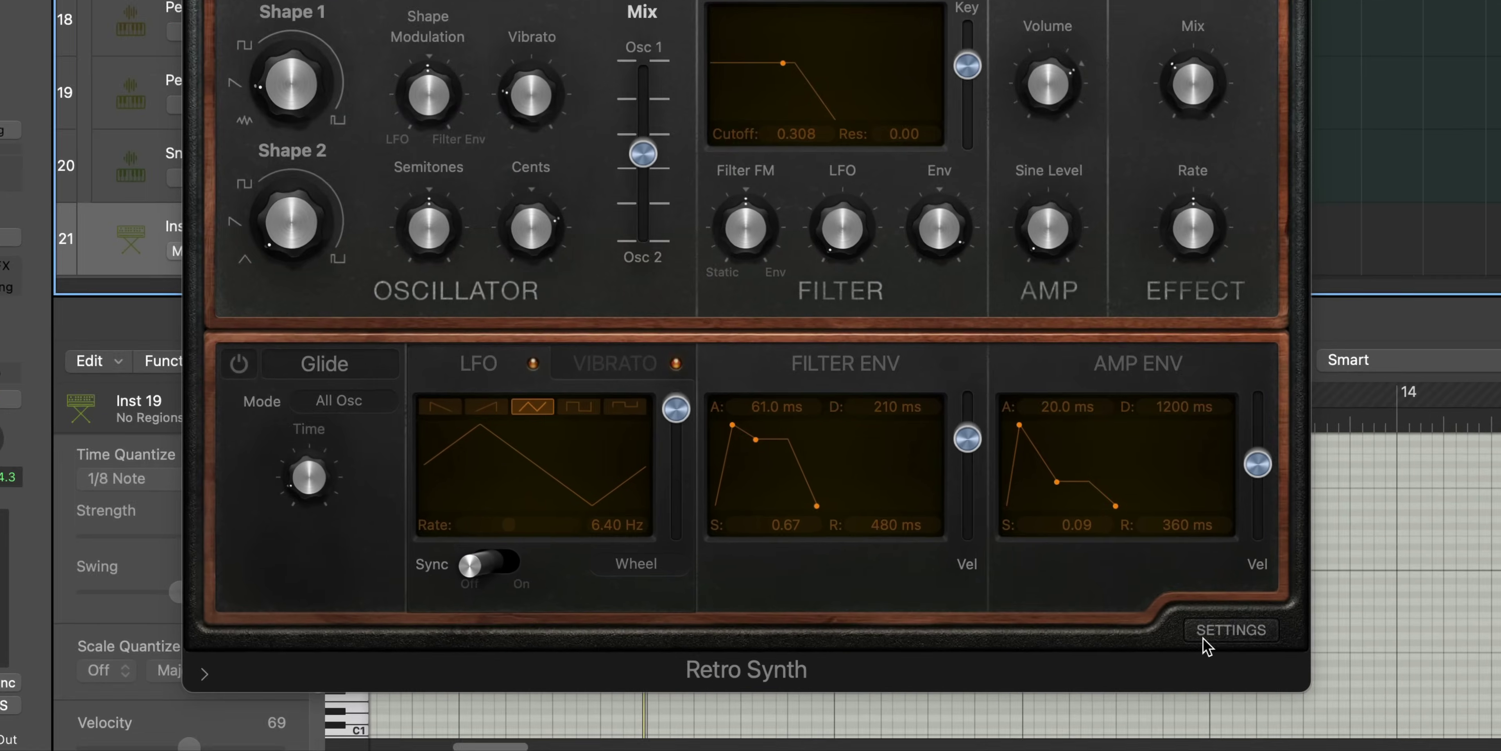
click(1206, 634)
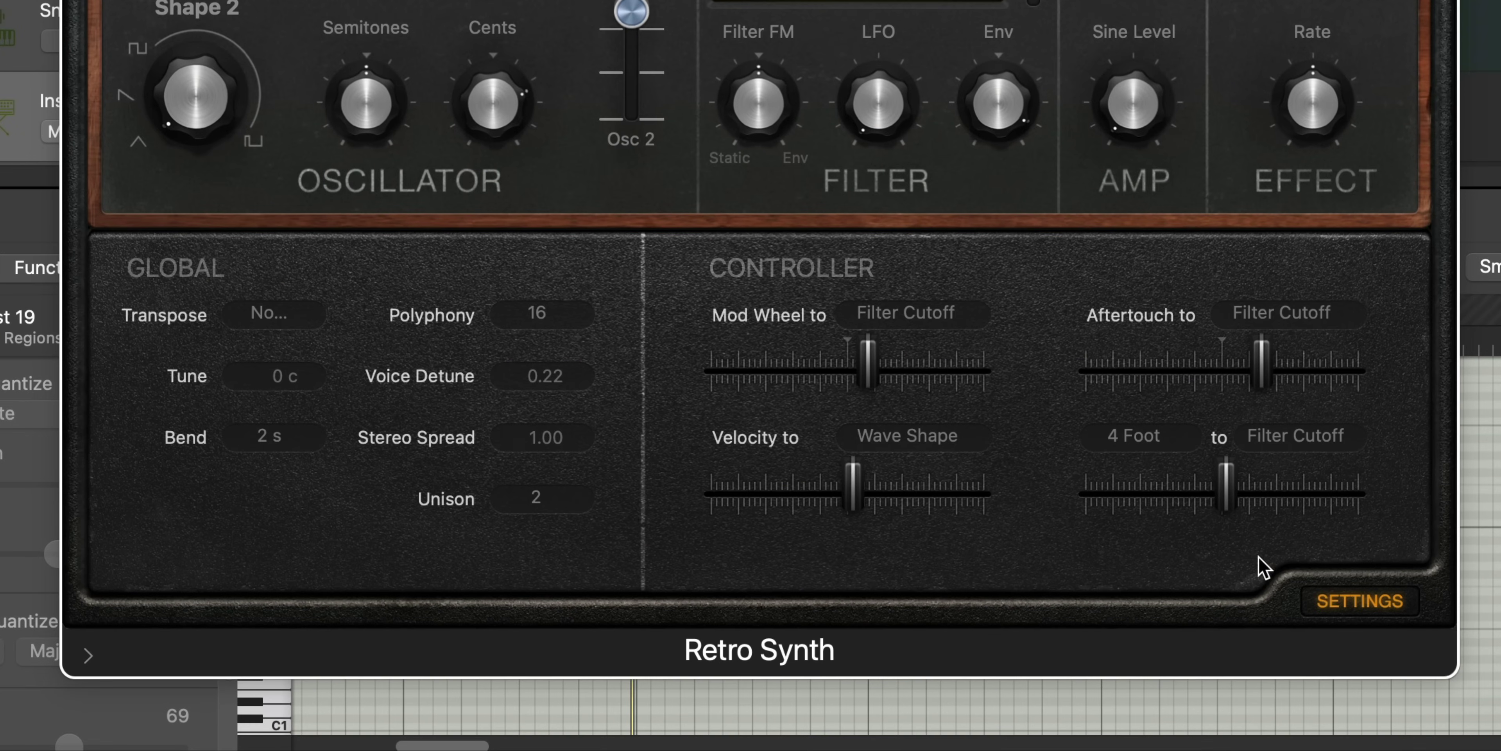
click(545, 499)
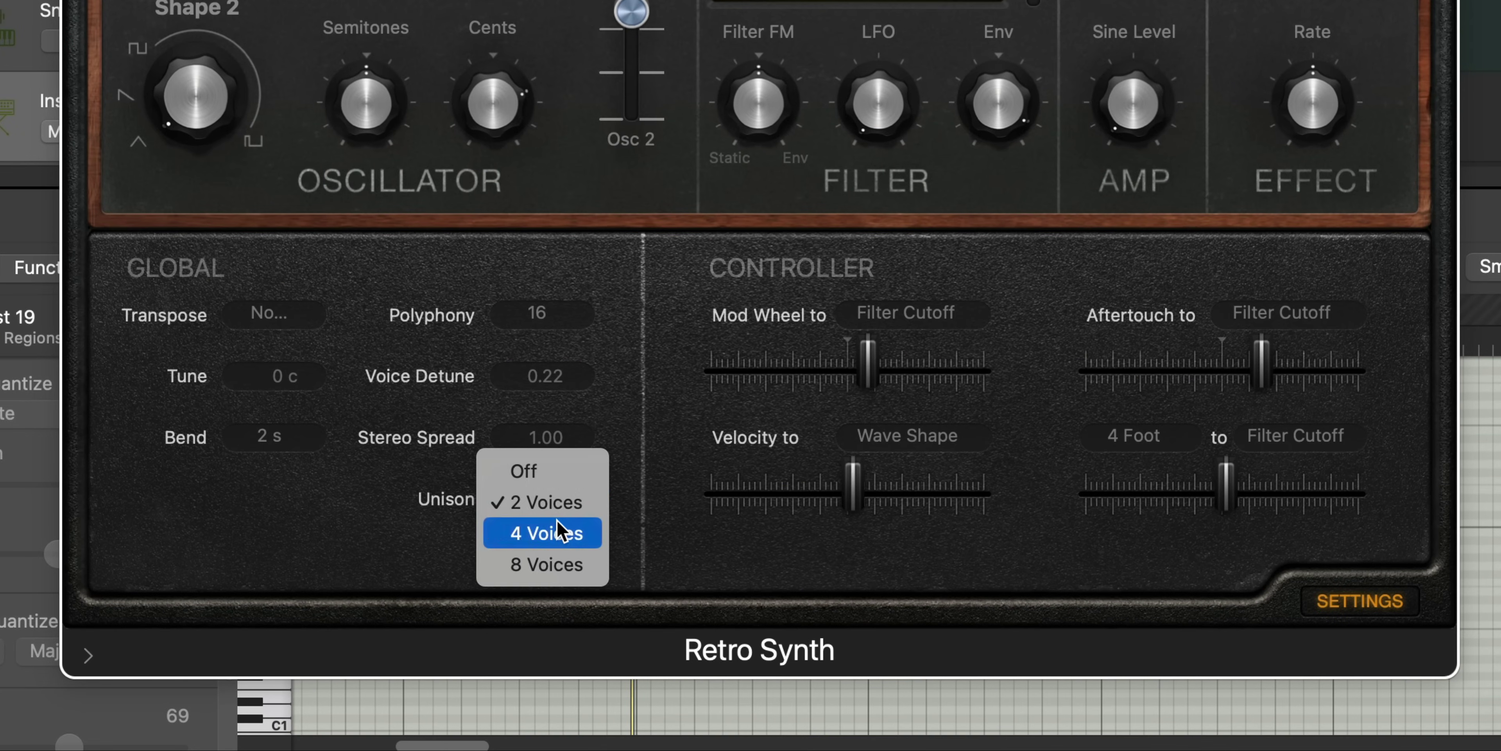
click(572, 529)
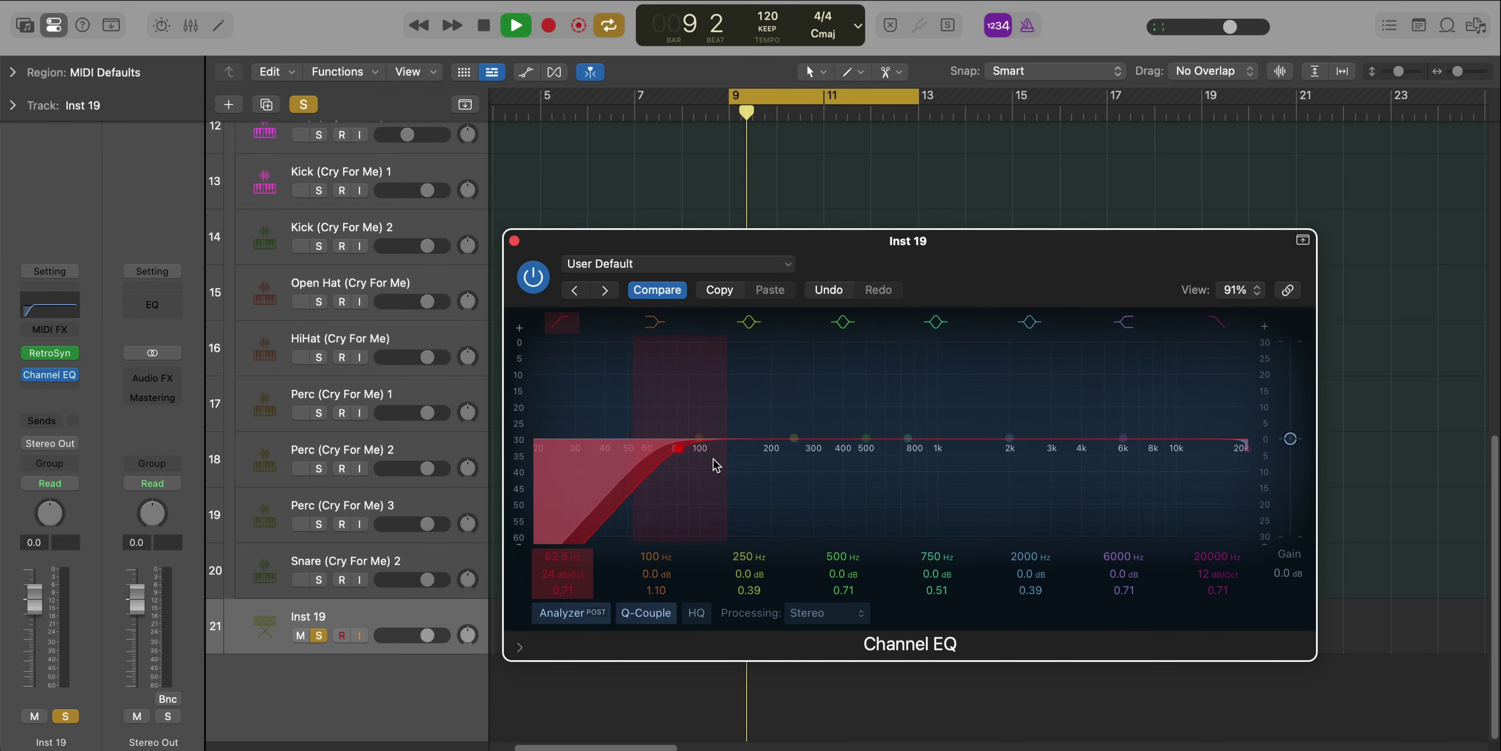
Raise the low-cut frequency in the Inst 19 Channel EQ, close the plug-in and stop playback
drag(716, 464, 806, 462)
click(514, 241)
key(space)
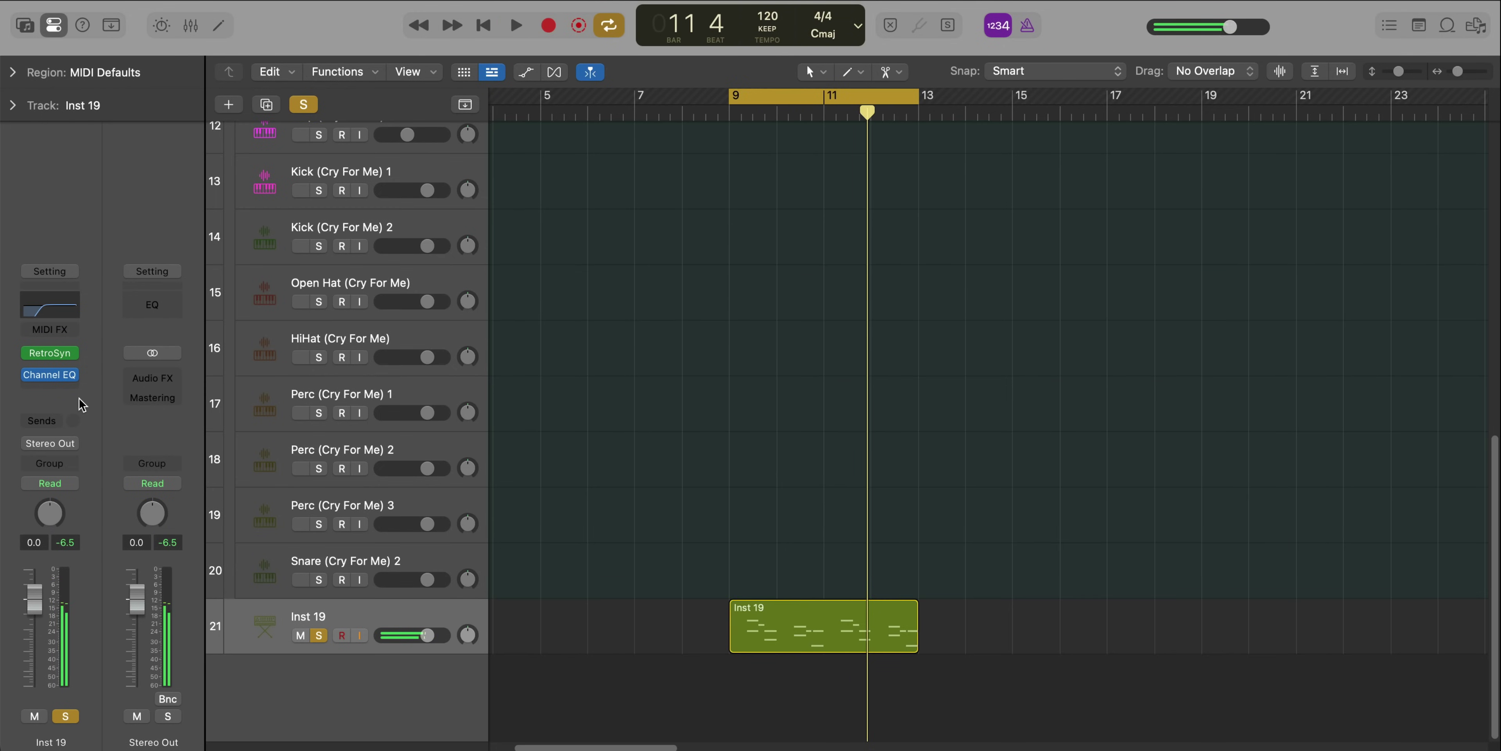
Insert an Exciter after the Channel EQ on the Inst 19 track
click(86, 399)
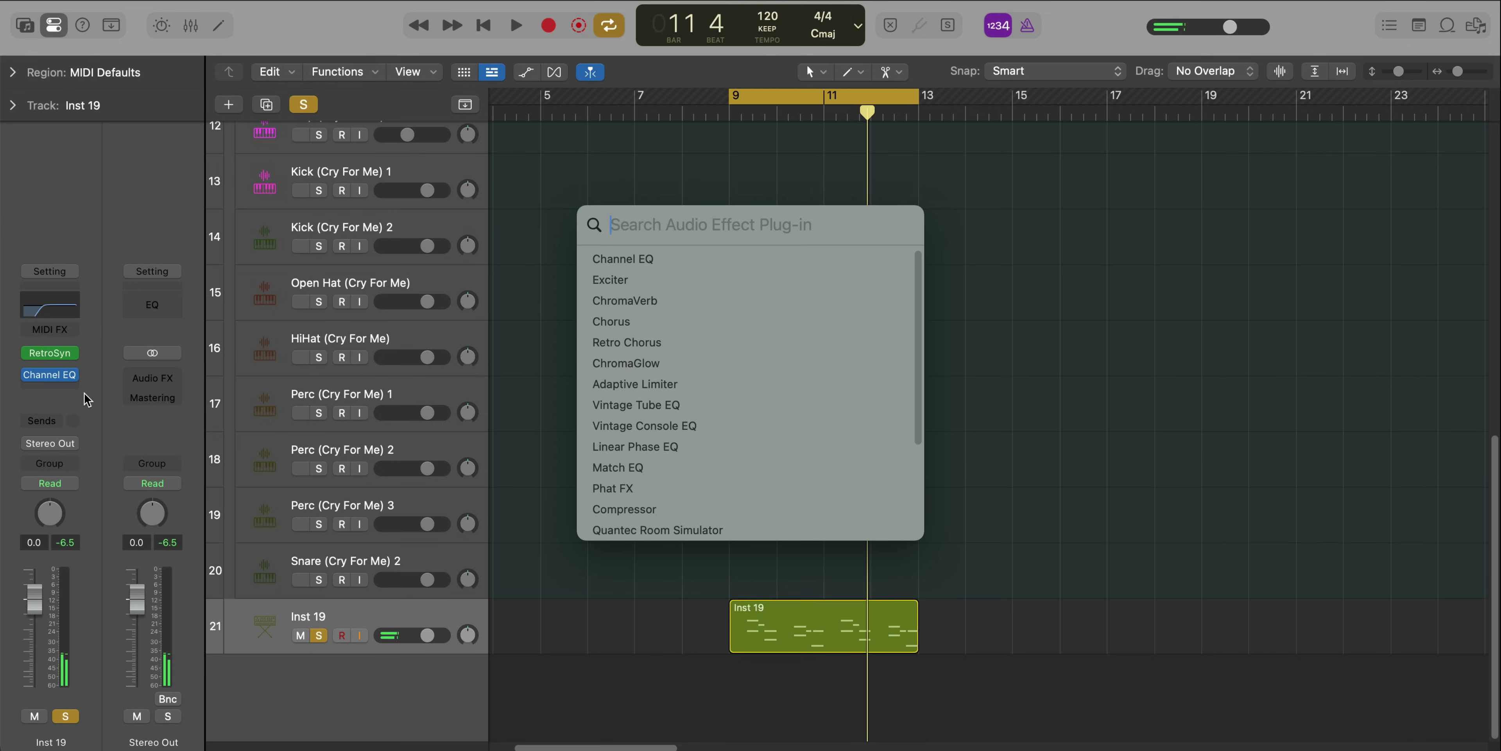
text(excite)
key(Return)
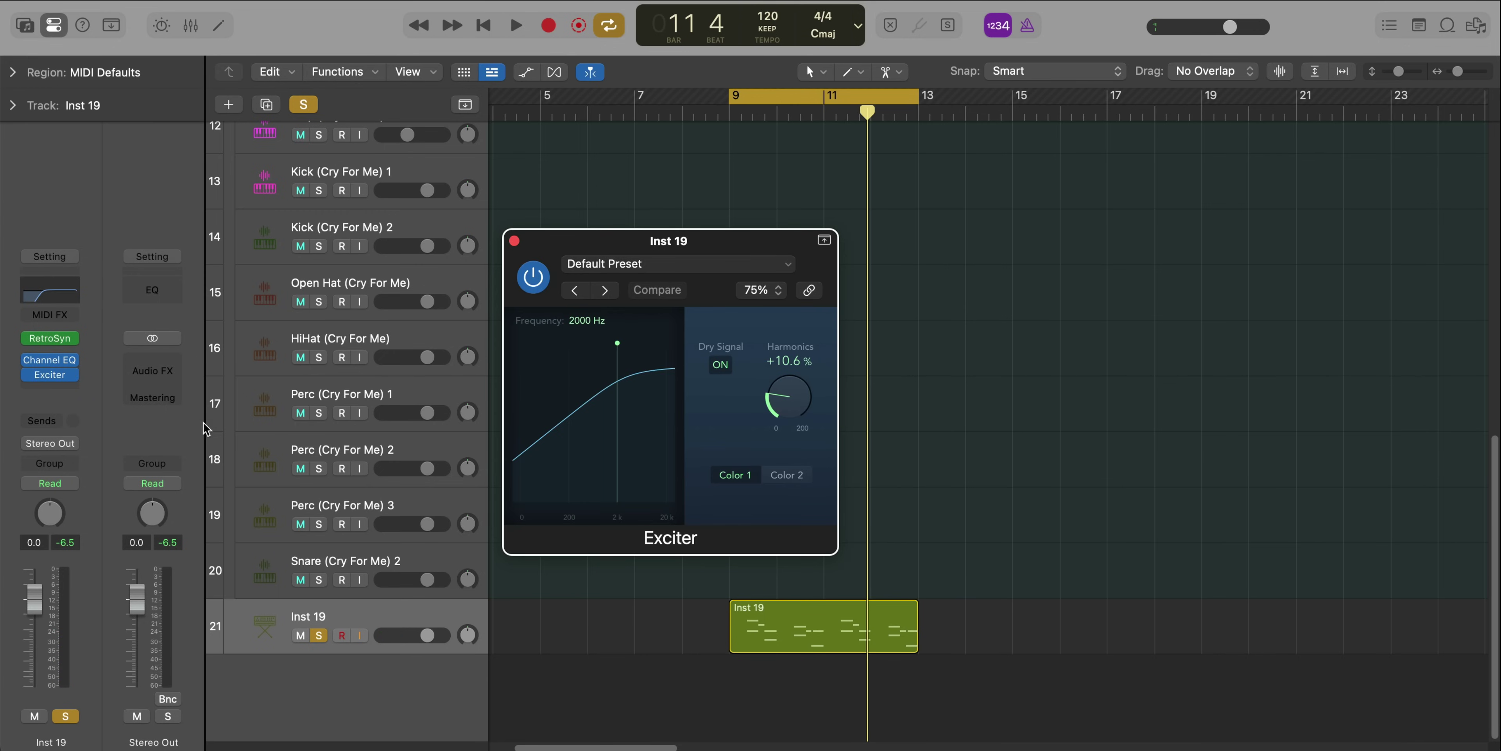
Load the Exciter's Sizzle preset and audition the synth with the effect switched on and off
click(602, 291)
click(602, 291)
click(602, 291)
click(602, 291)
key(space)
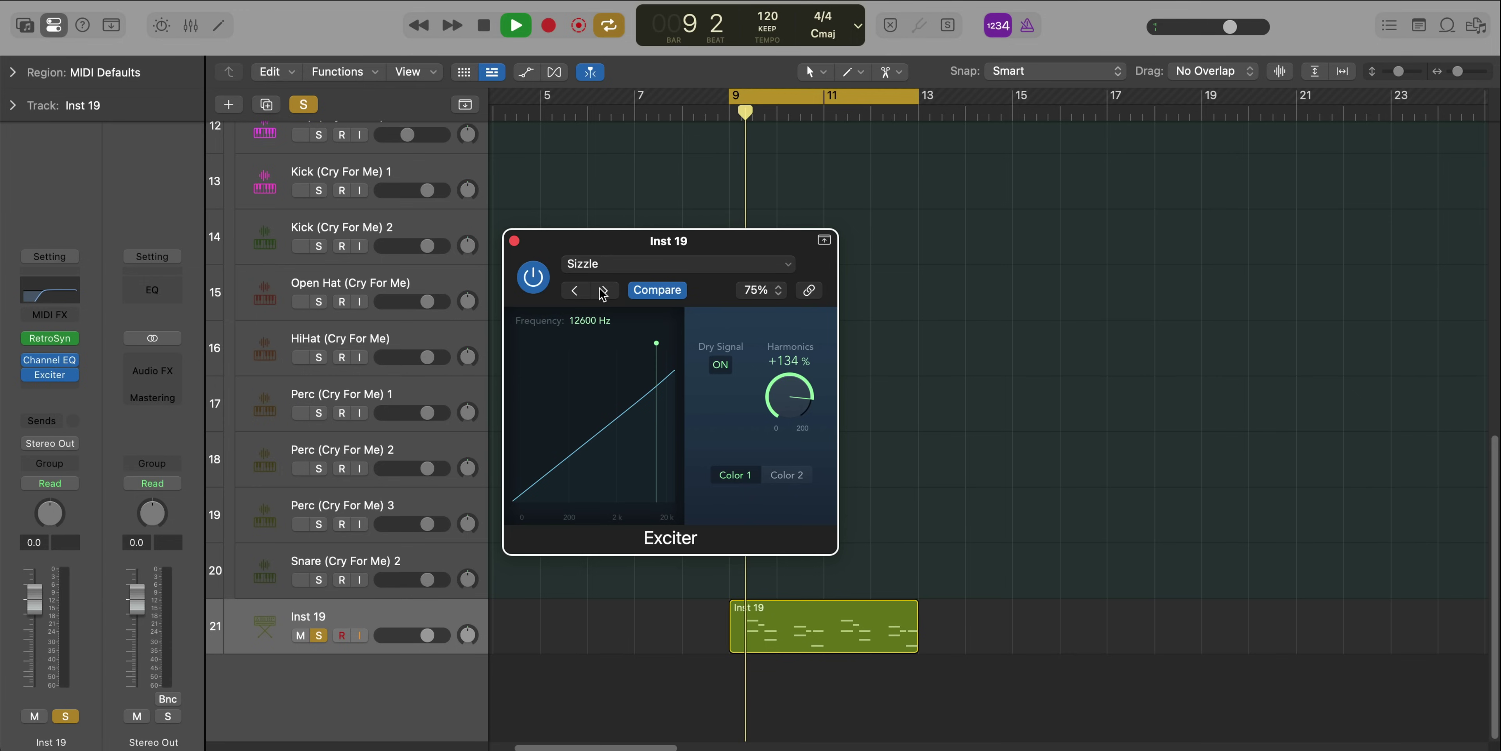
key(space)
click(532, 278)
key(space)
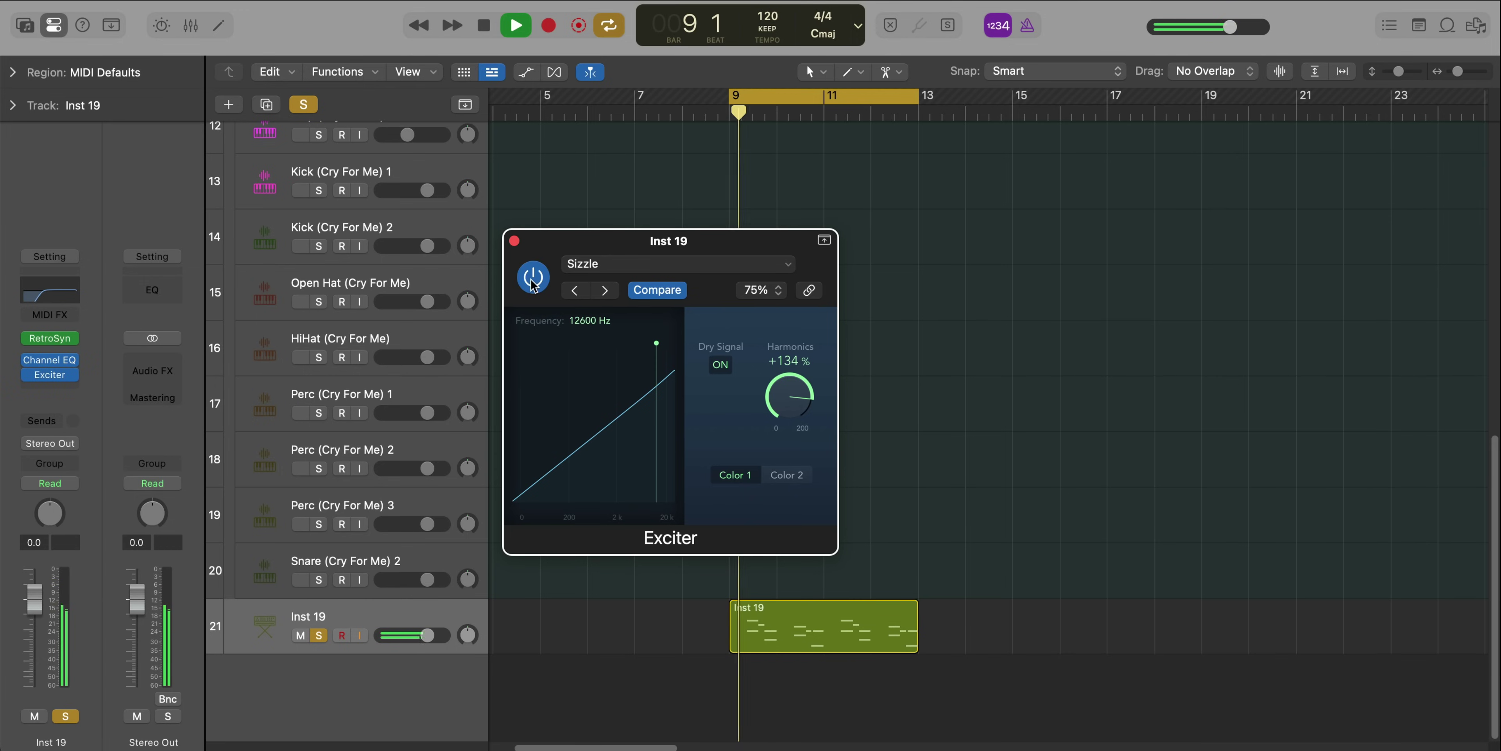
Close the Exciter, stop playback and insert a ChromaVerb reverb after it on the Inst 19 track
click(514, 240)
key(space)
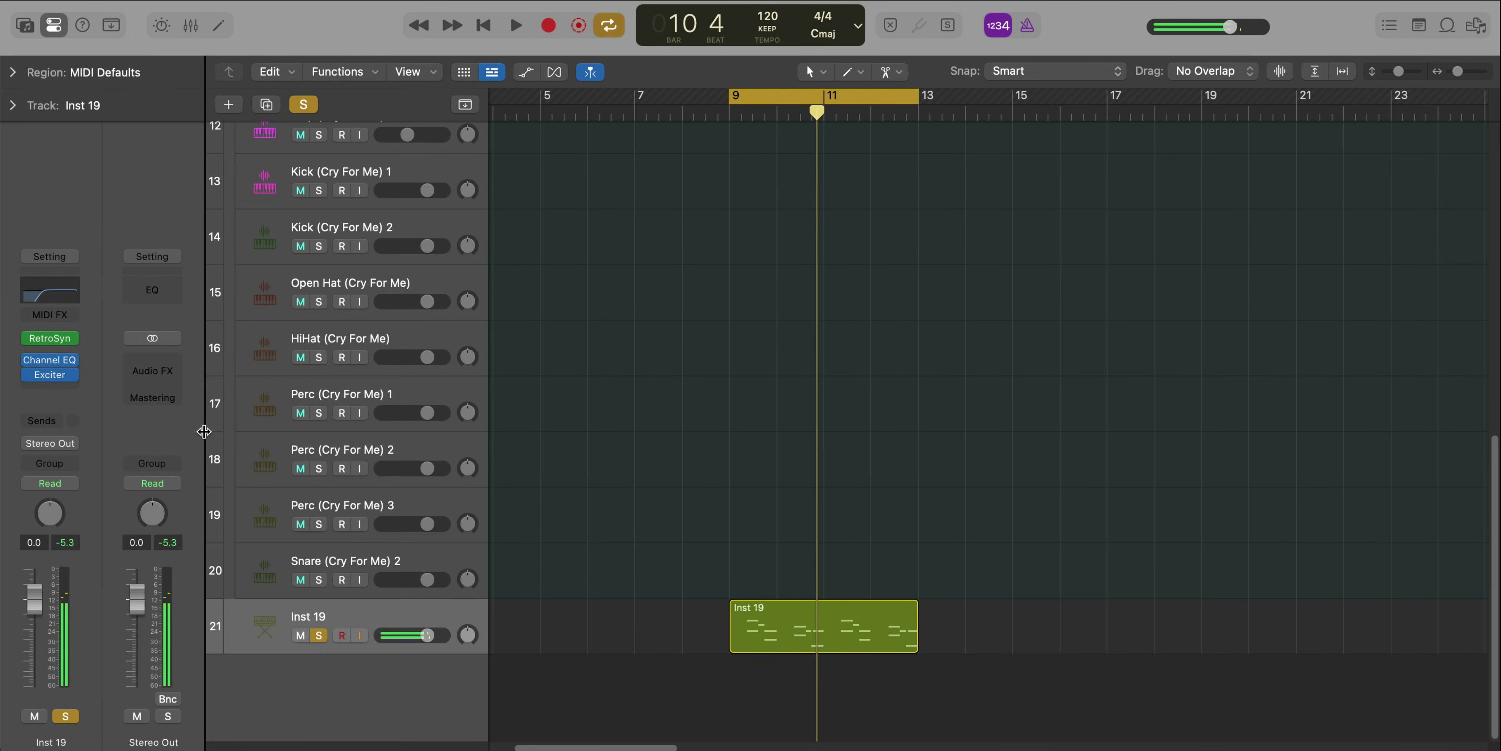
key(ctrl+space)
text(crho)
key(BackSpace)
key(BackSpace)
key(BackSpace)
text(hro)
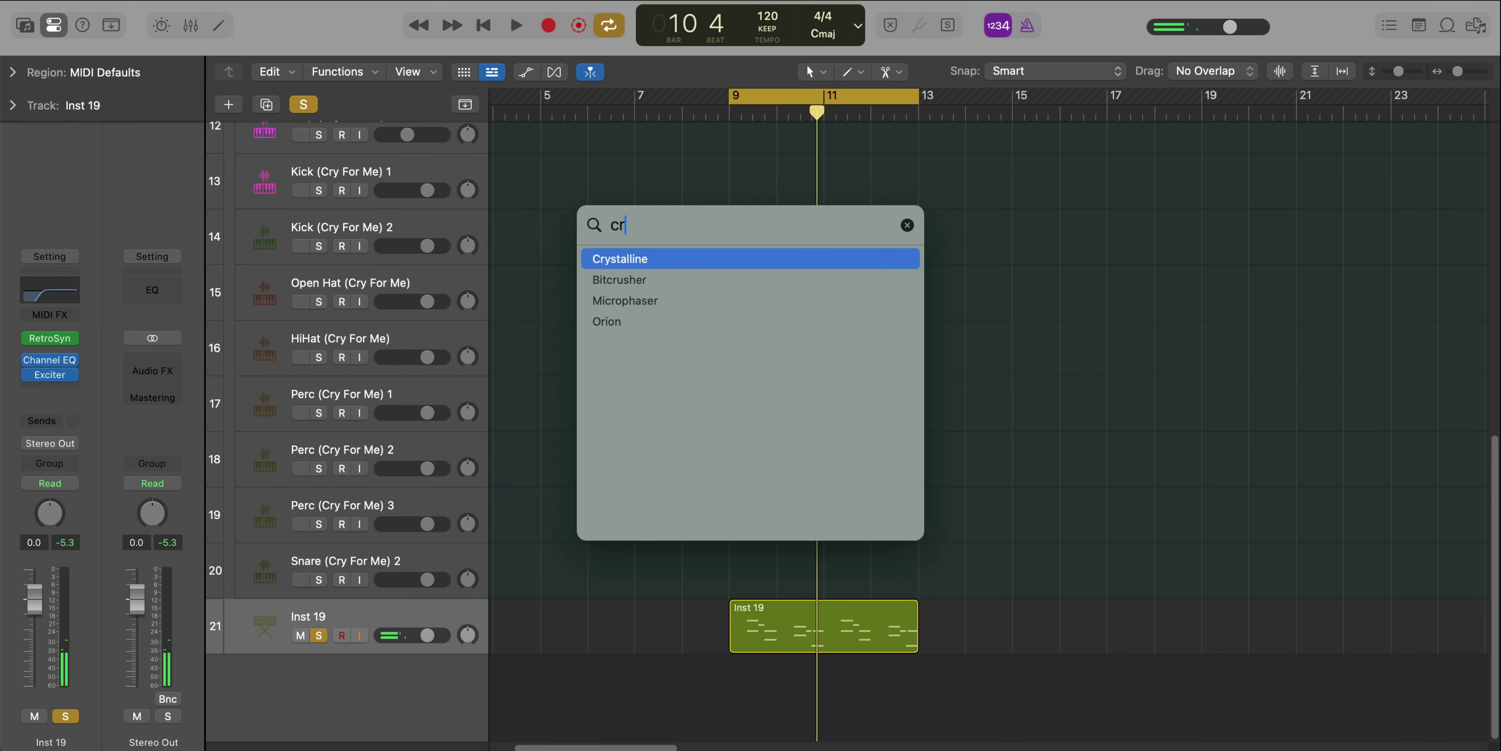
key(Return)
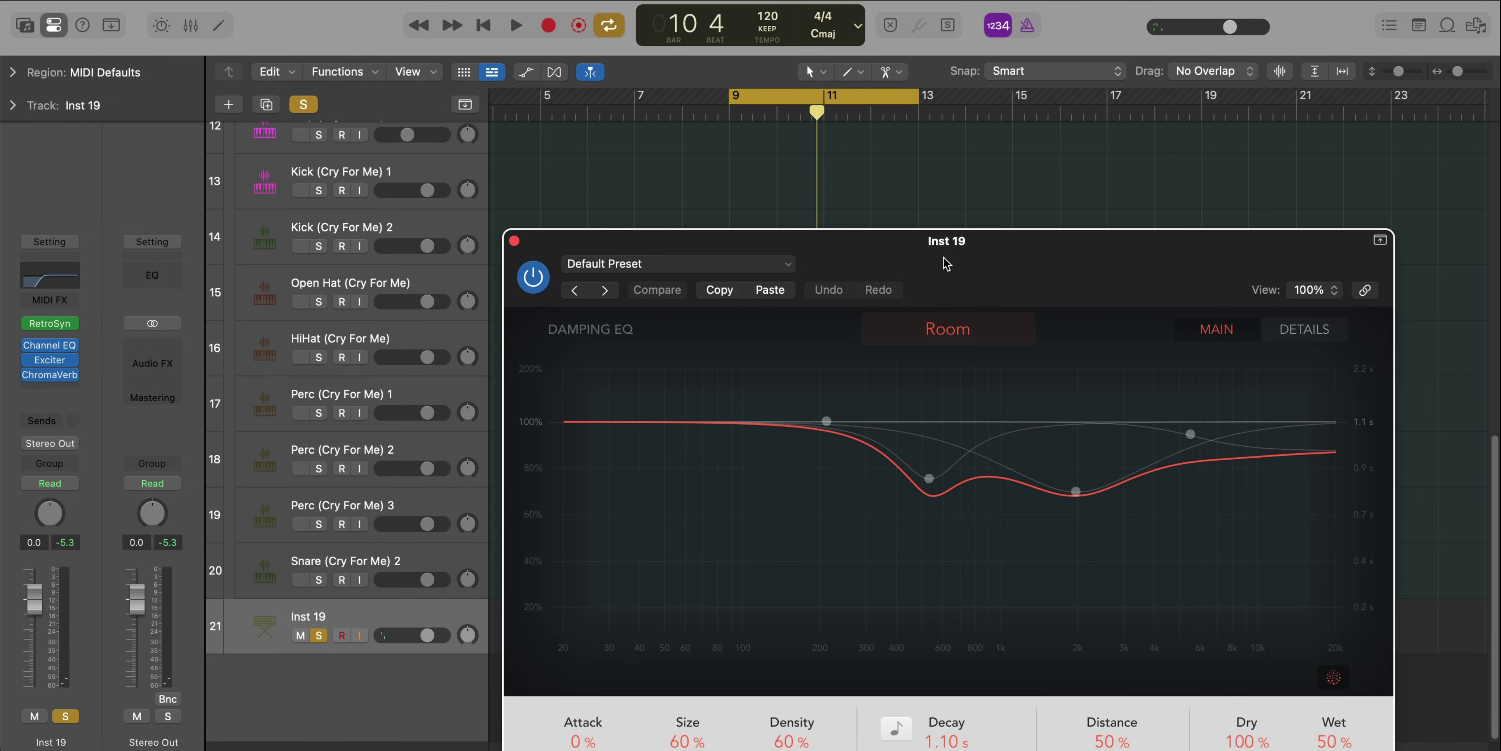
Load the Big Synth Hall preset from the Synth Reverbs category in ChromaVerb
drag(932, 265, 723, 36)
click(550, 33)
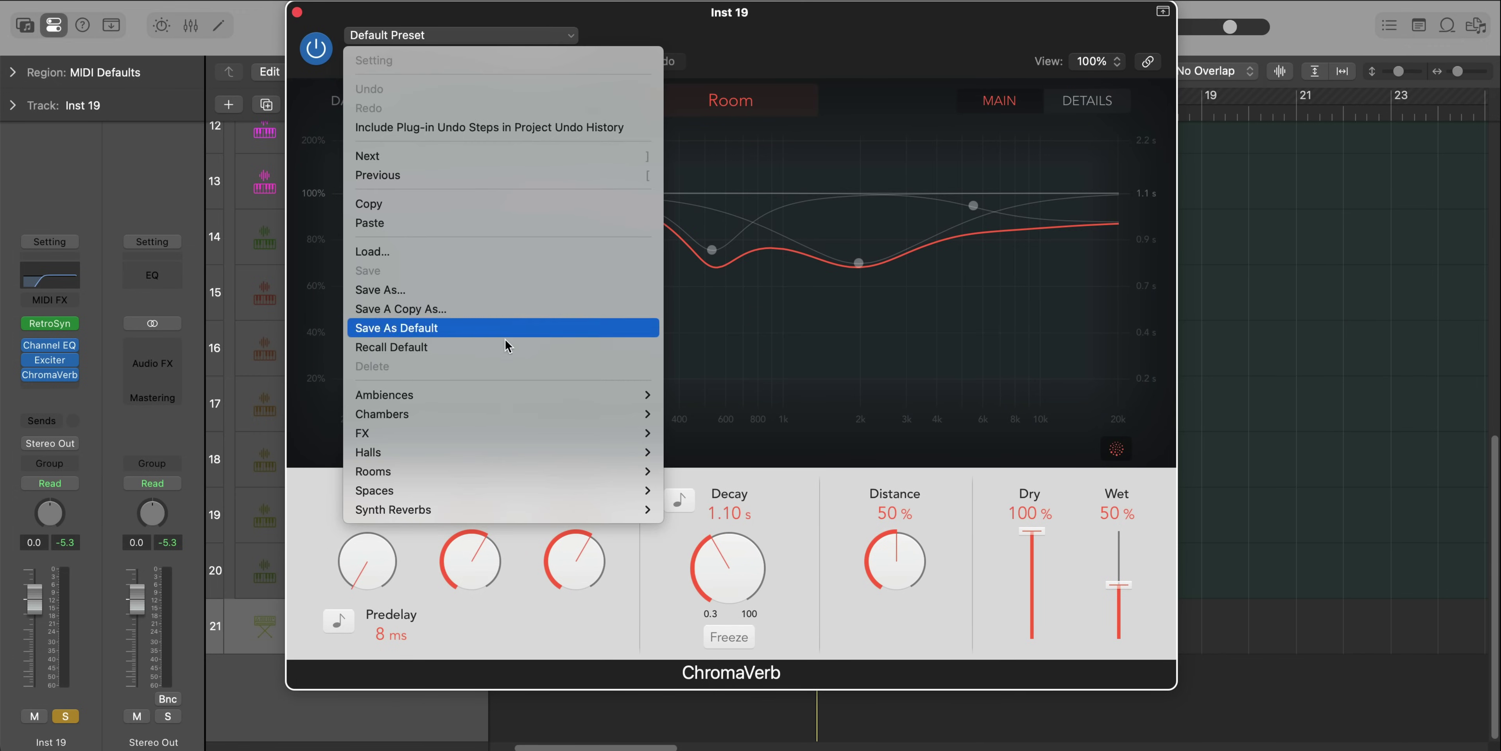
mouse_move(557, 504)
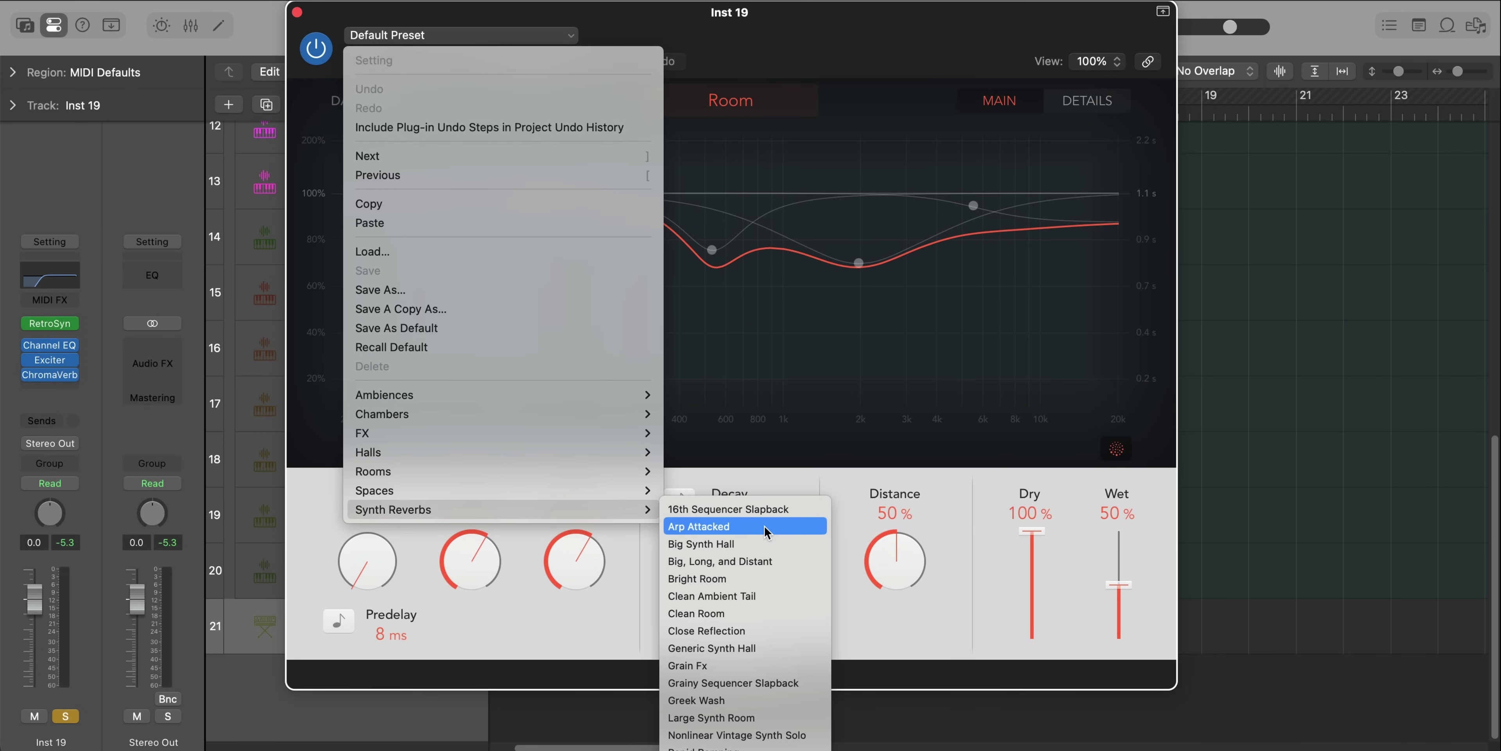
click(758, 543)
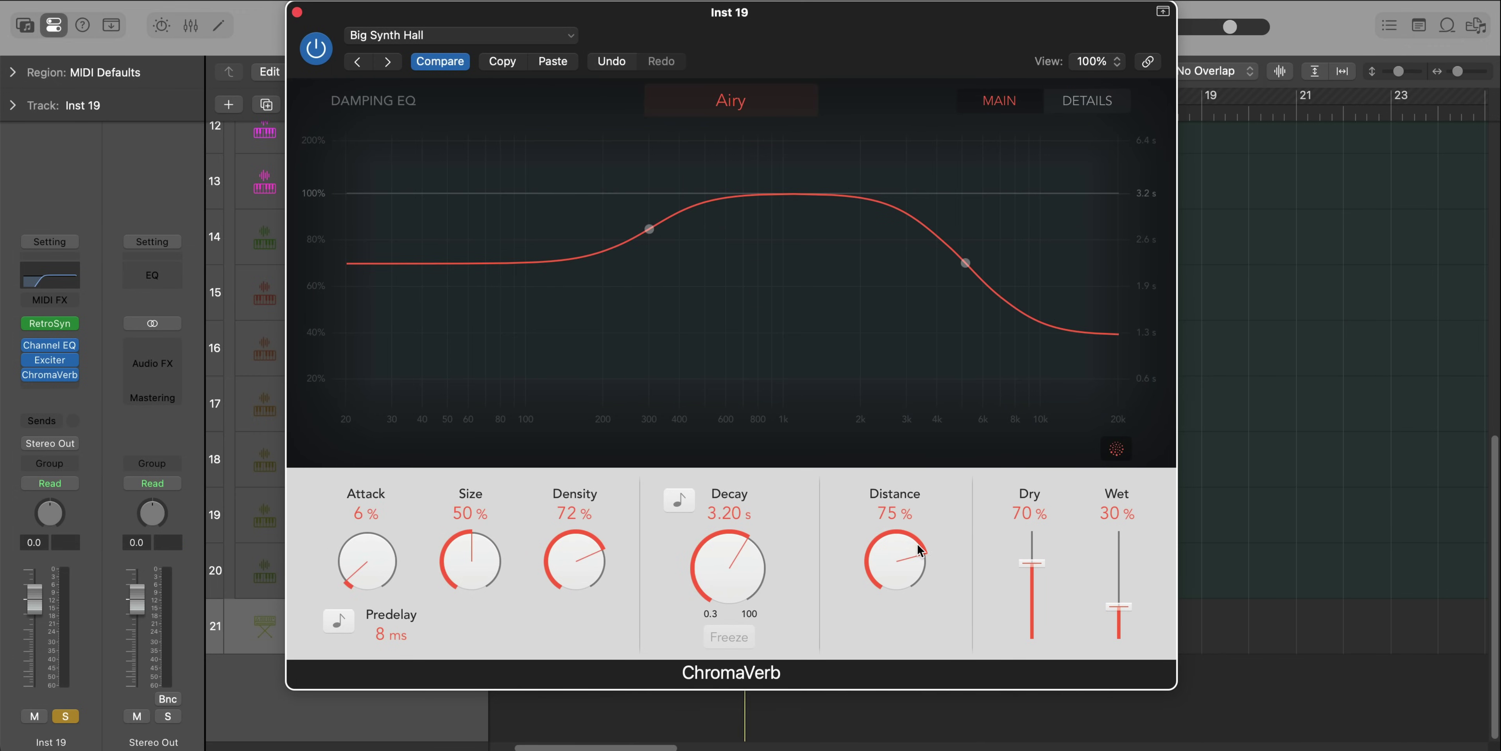
During playback, set ChromaVerb's dry level to 90 % and decay to 1.50 s, and reduce its distance
key(space)
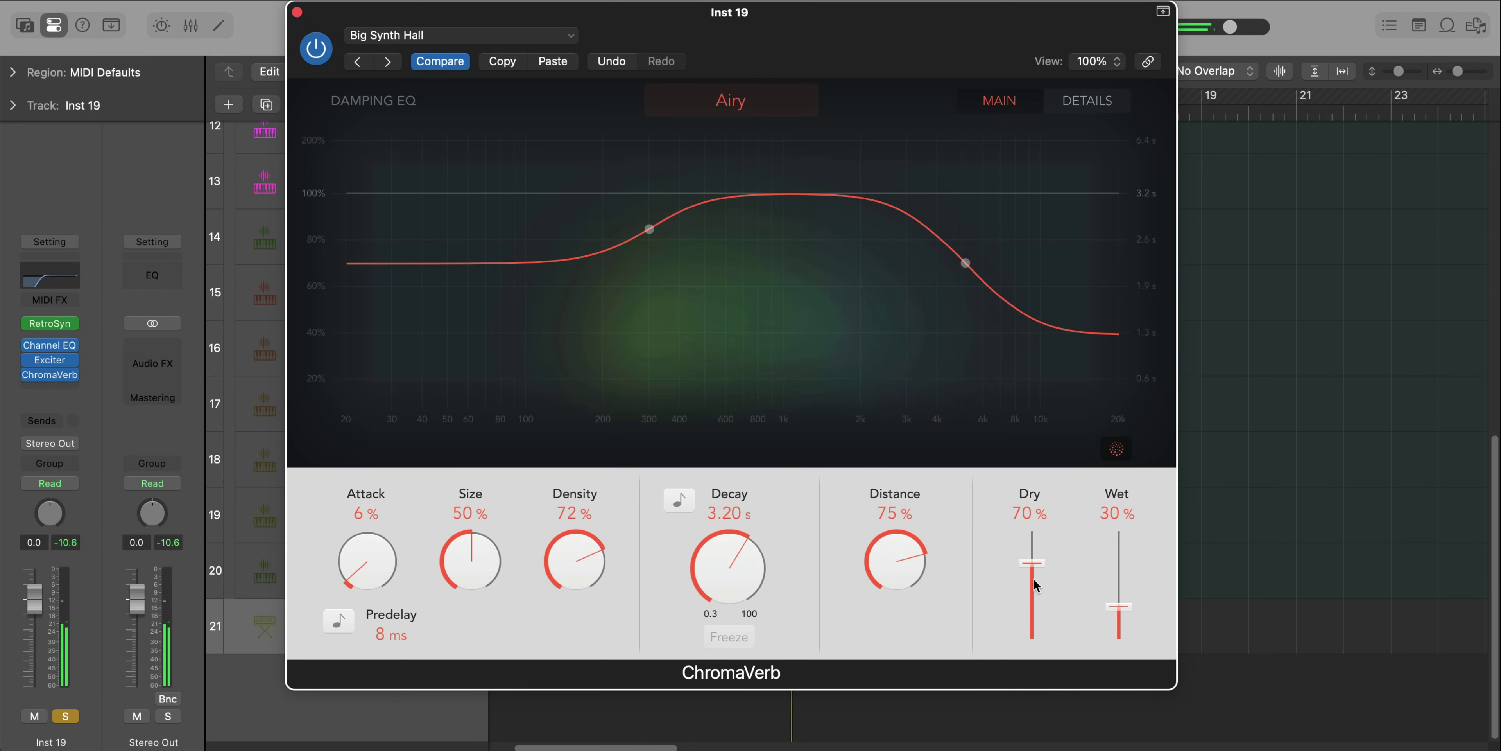
drag(1032, 574, 1032, 549)
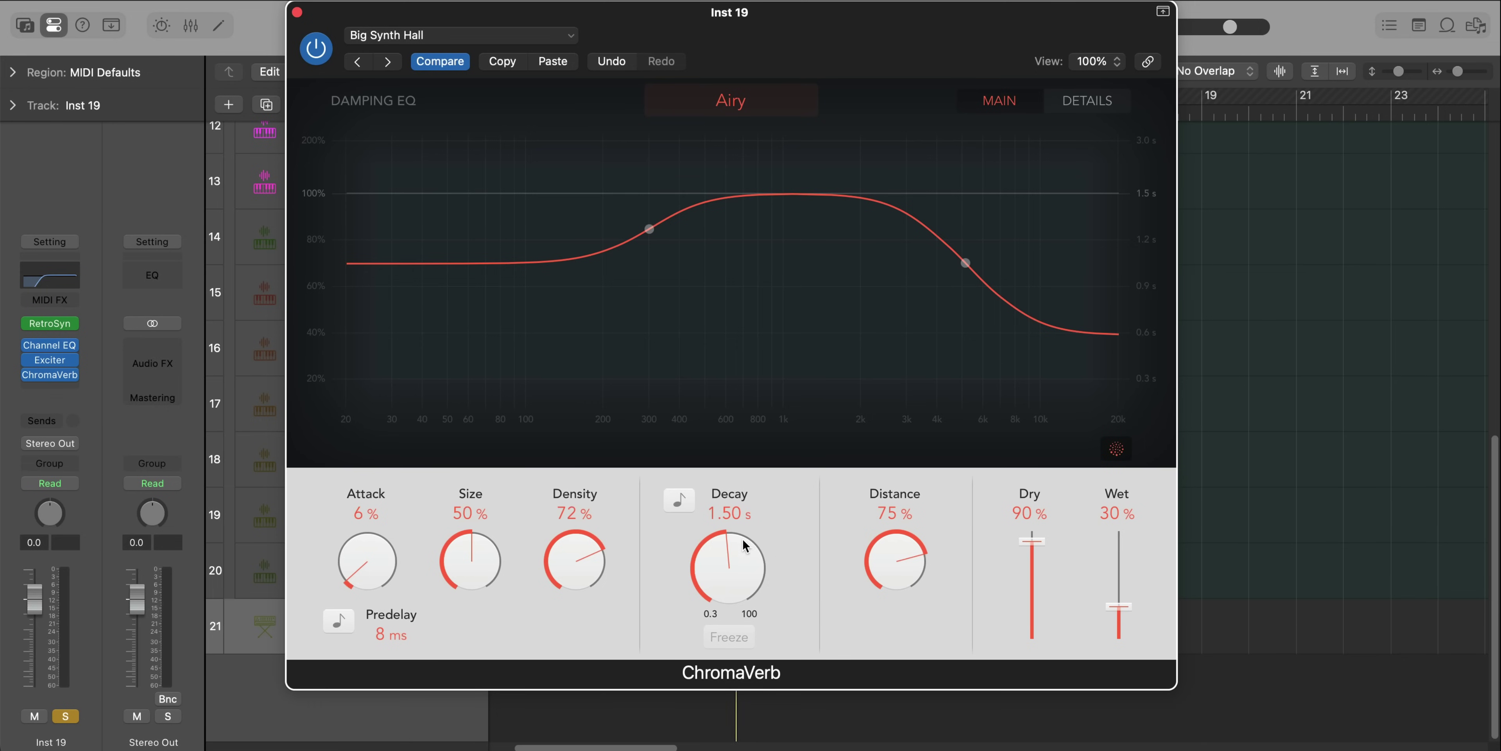
drag(894, 560, 896, 590)
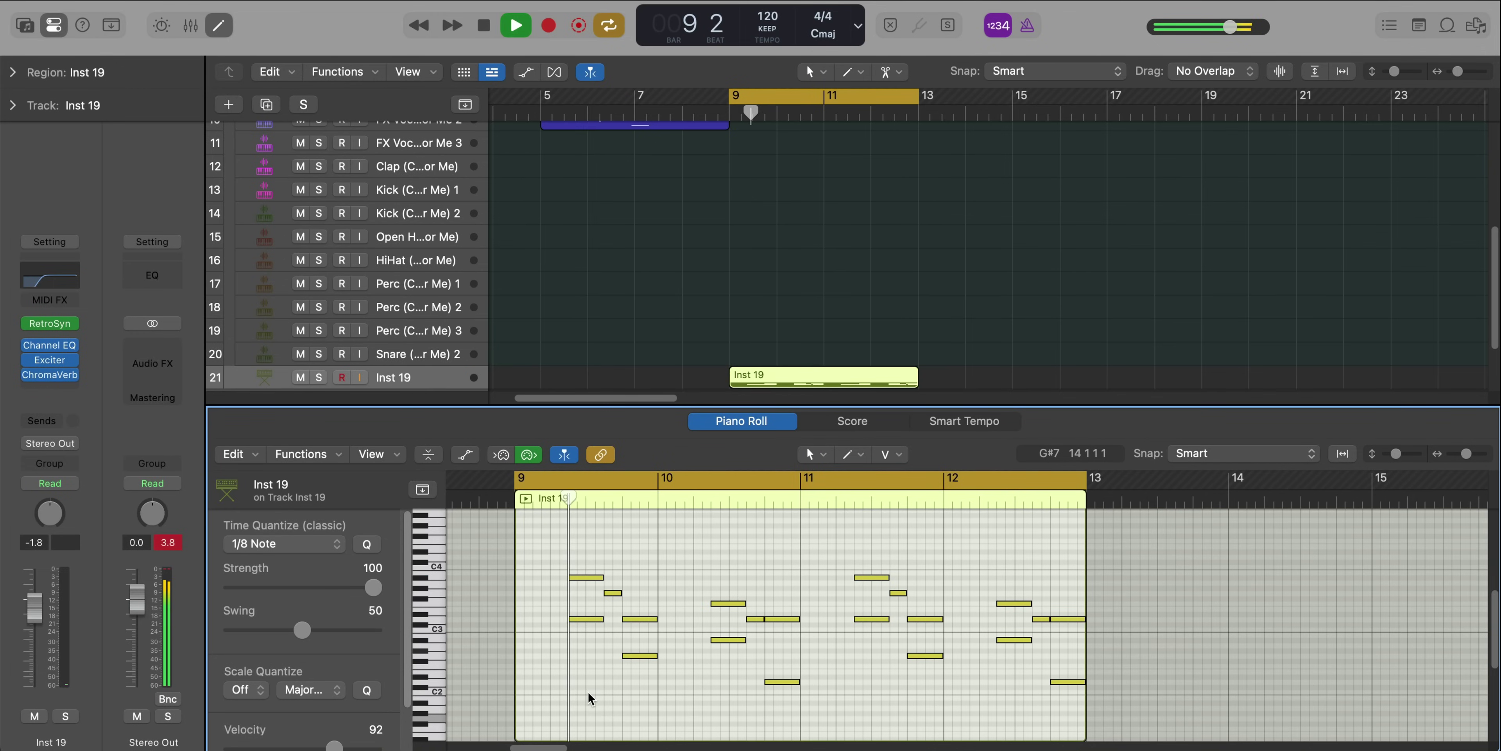
Lower the Inst 19 volume to -3.3 dB and repeat the Inst 1, 808, kick and Inst 19 regions from bar 9 at bar 13
key(p)
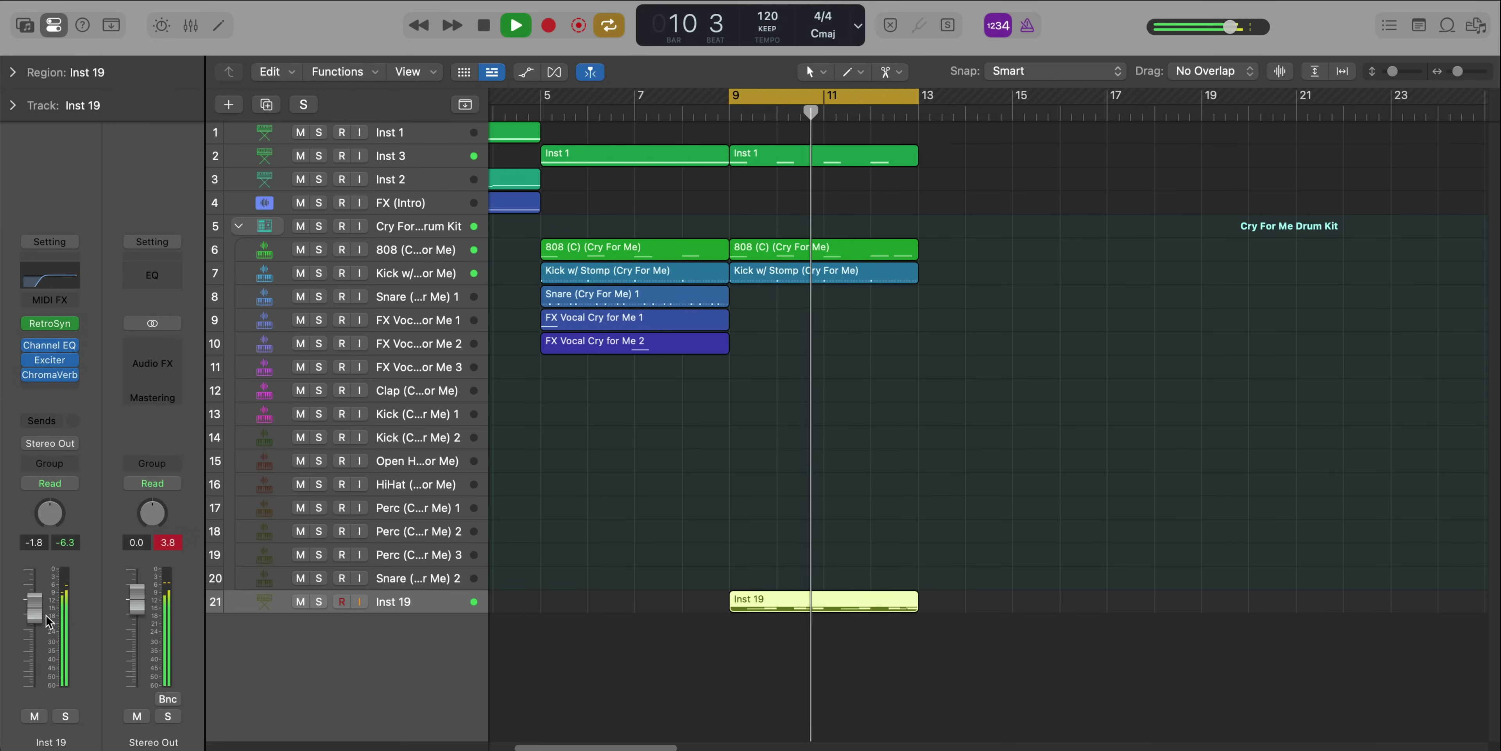
drag(36, 621, 37, 627)
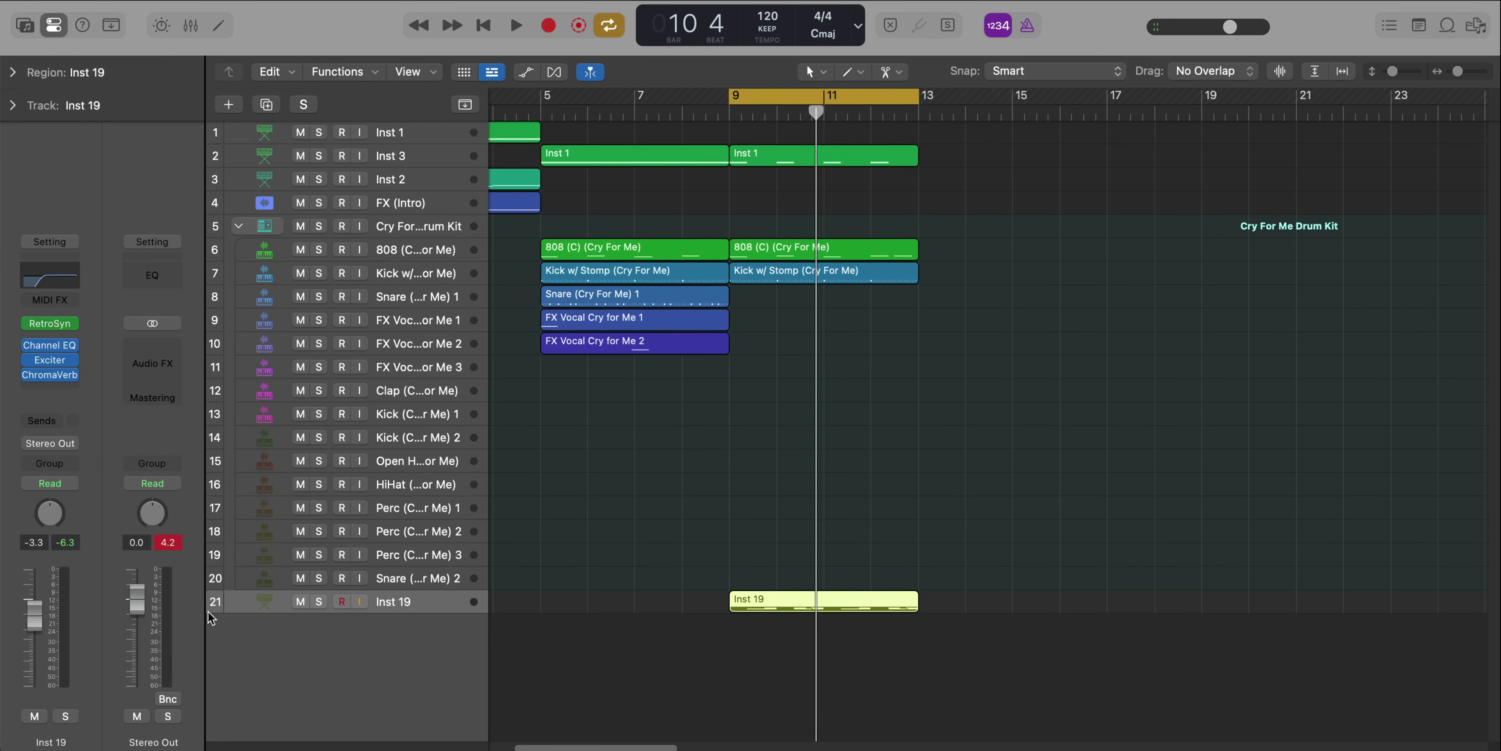
drag(936, 658, 792, 67)
key(super+r)
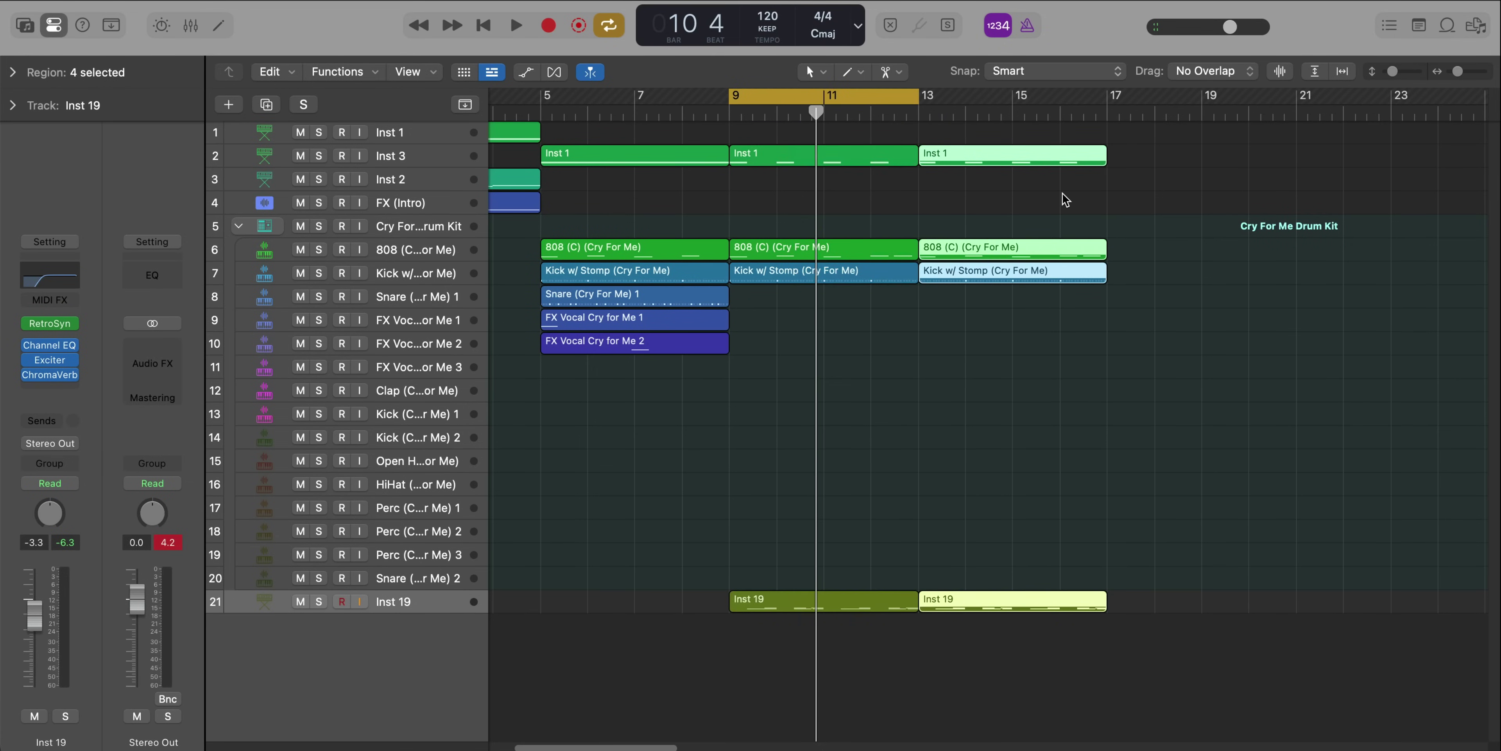
Transpose the last 808 note in the bar 13 region upward and audition the changed bass line
double_click(956, 247)
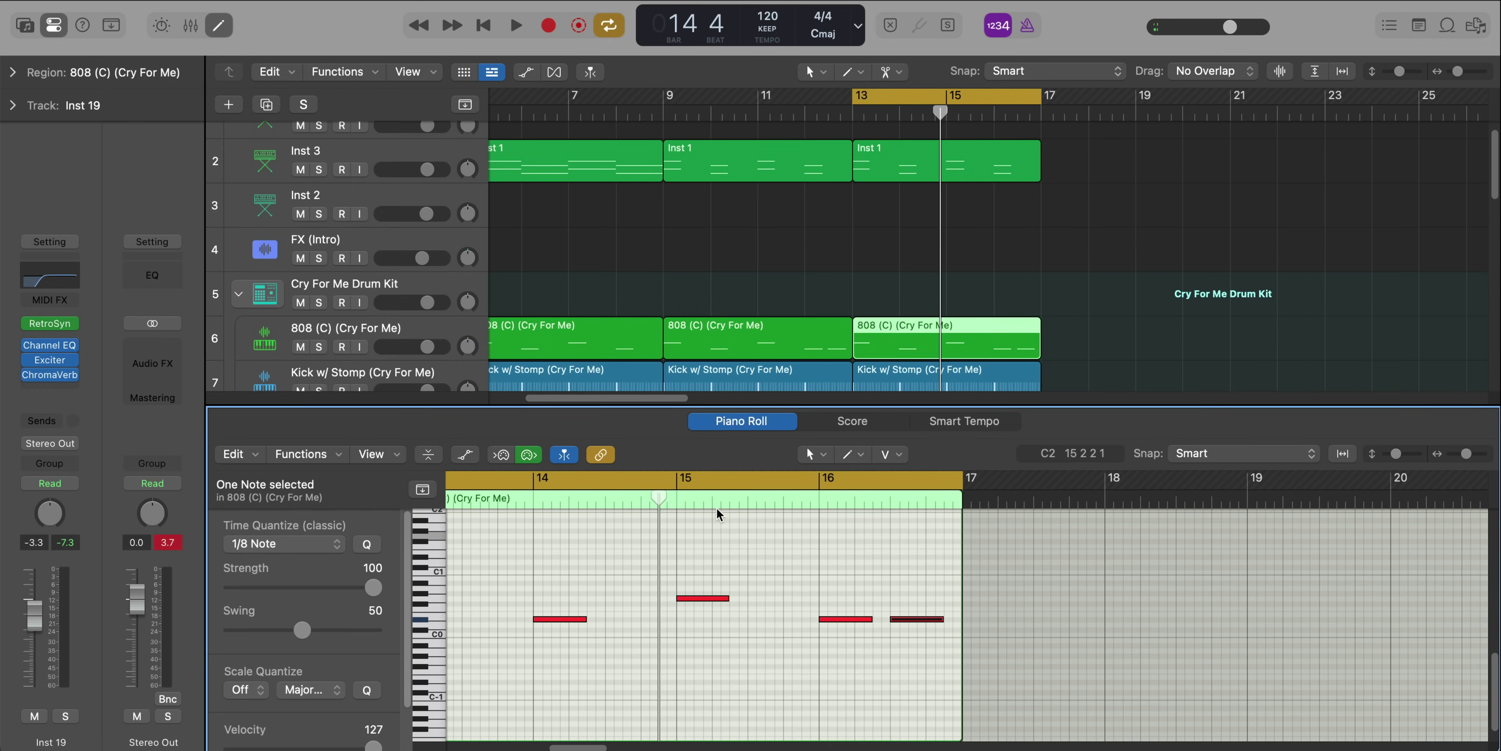
drag(1071, 637, 1071, 637)
key(alt+Up)
key(alt+Up)
key(alt+Up)
key(alt+Up)
key(space)
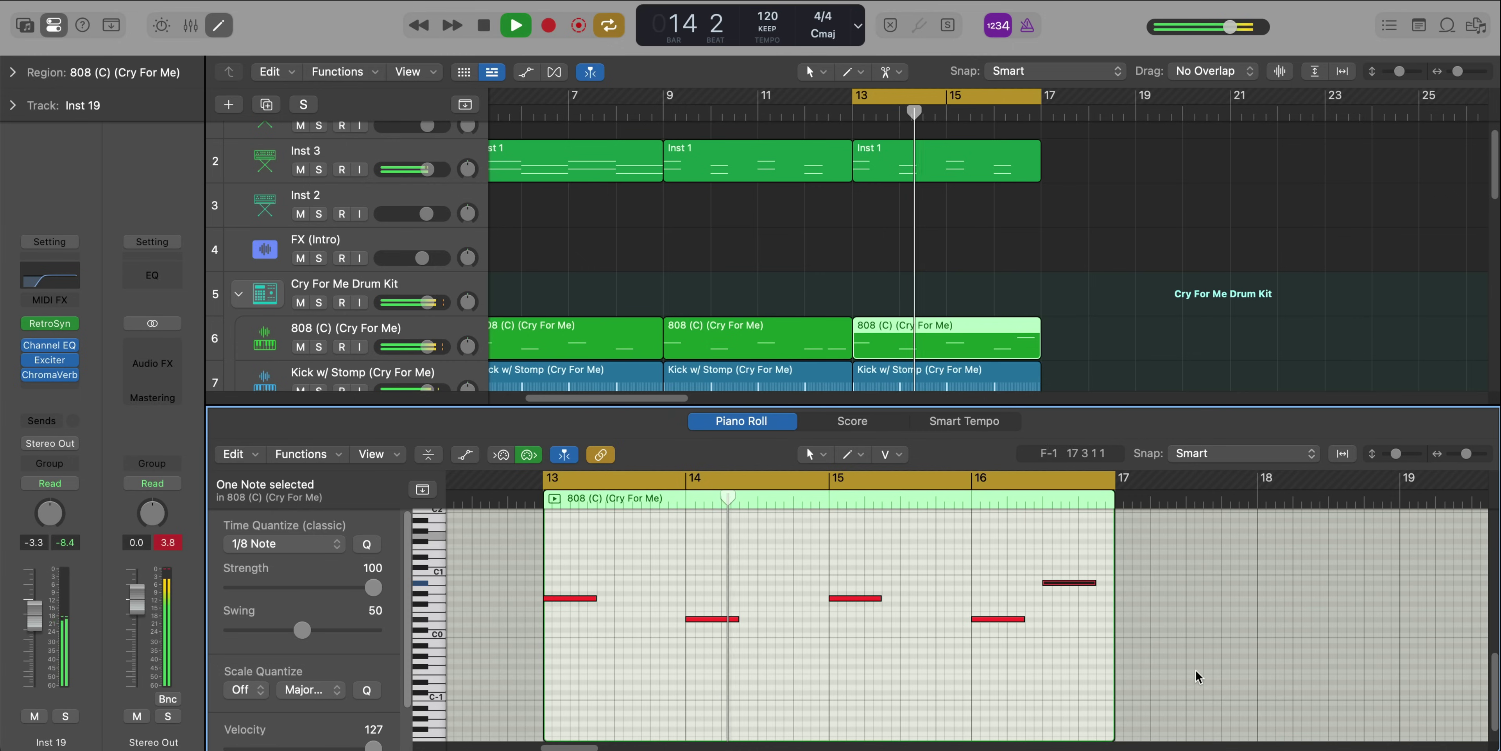
ctrl+alt+click(1224, 653)
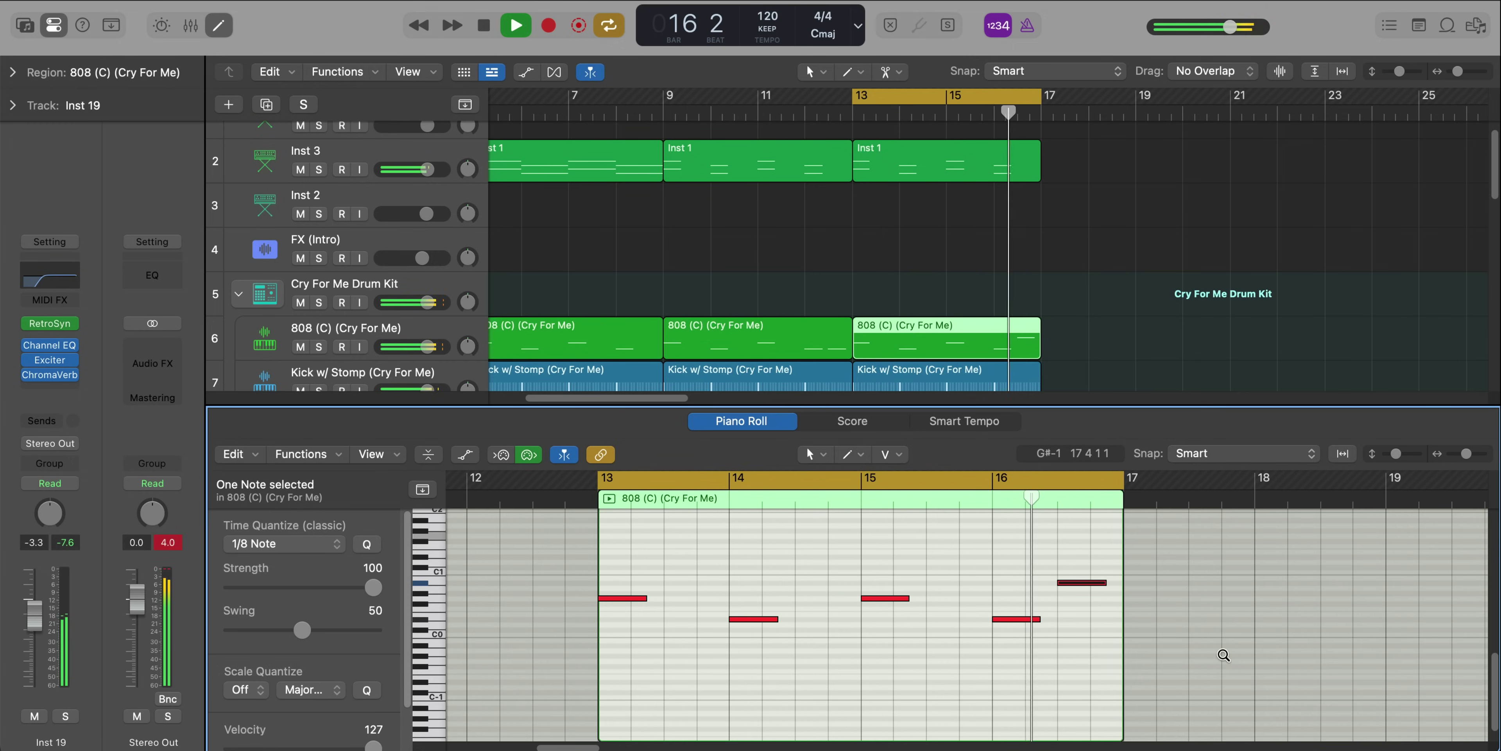
key(e)
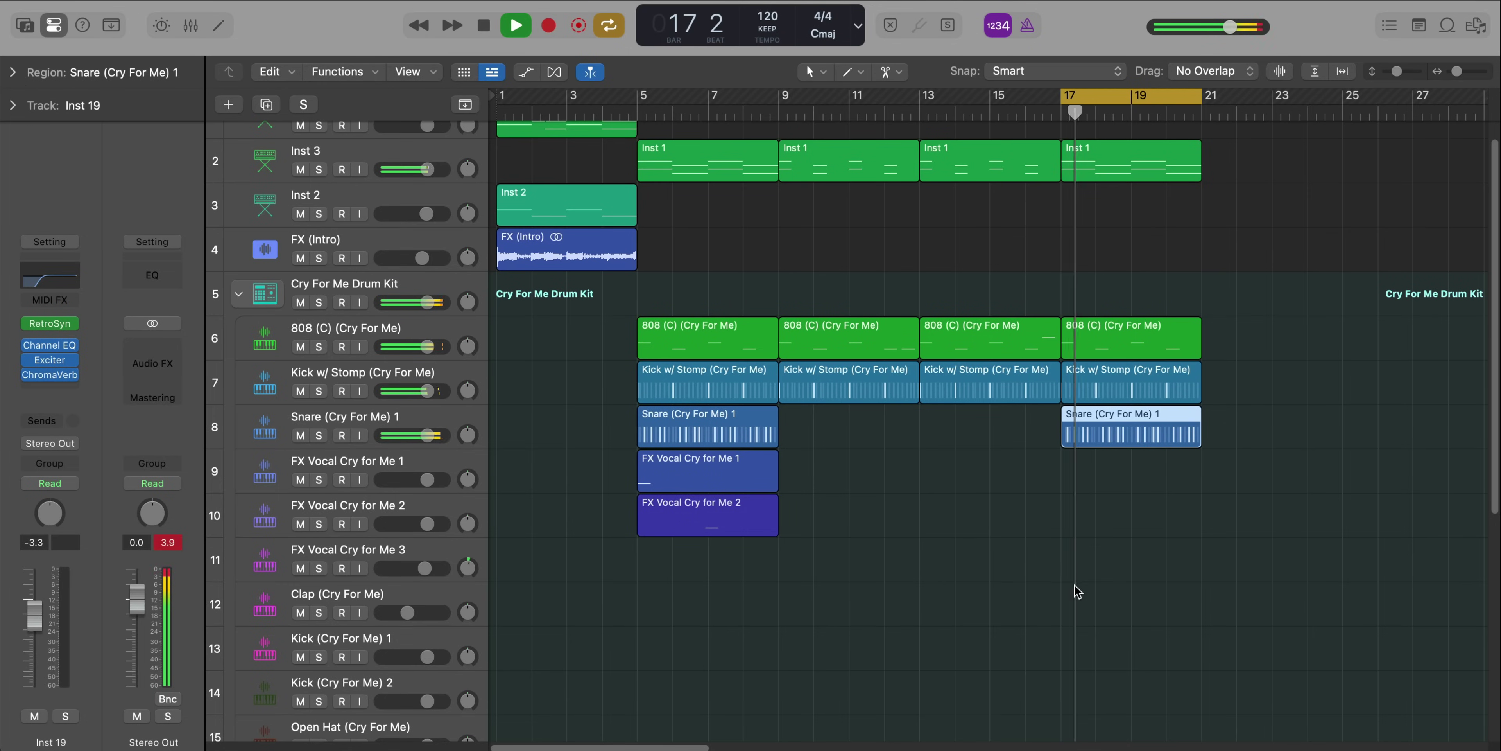
Create a pattern region on the Clap track at bar 17 and set its length to 32 steps
right_click(1072, 603)
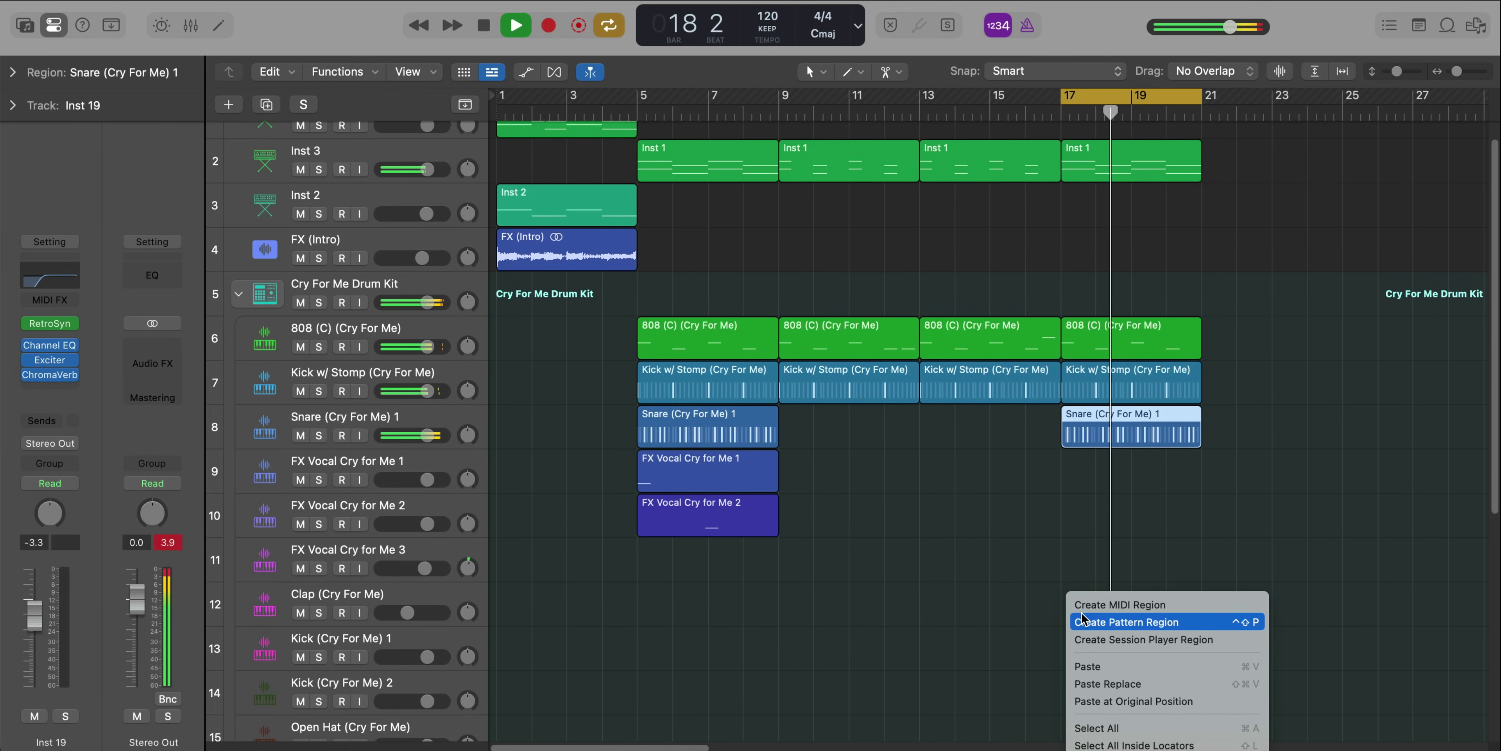
click(1090, 622)
click(1435, 486)
click(1429, 523)
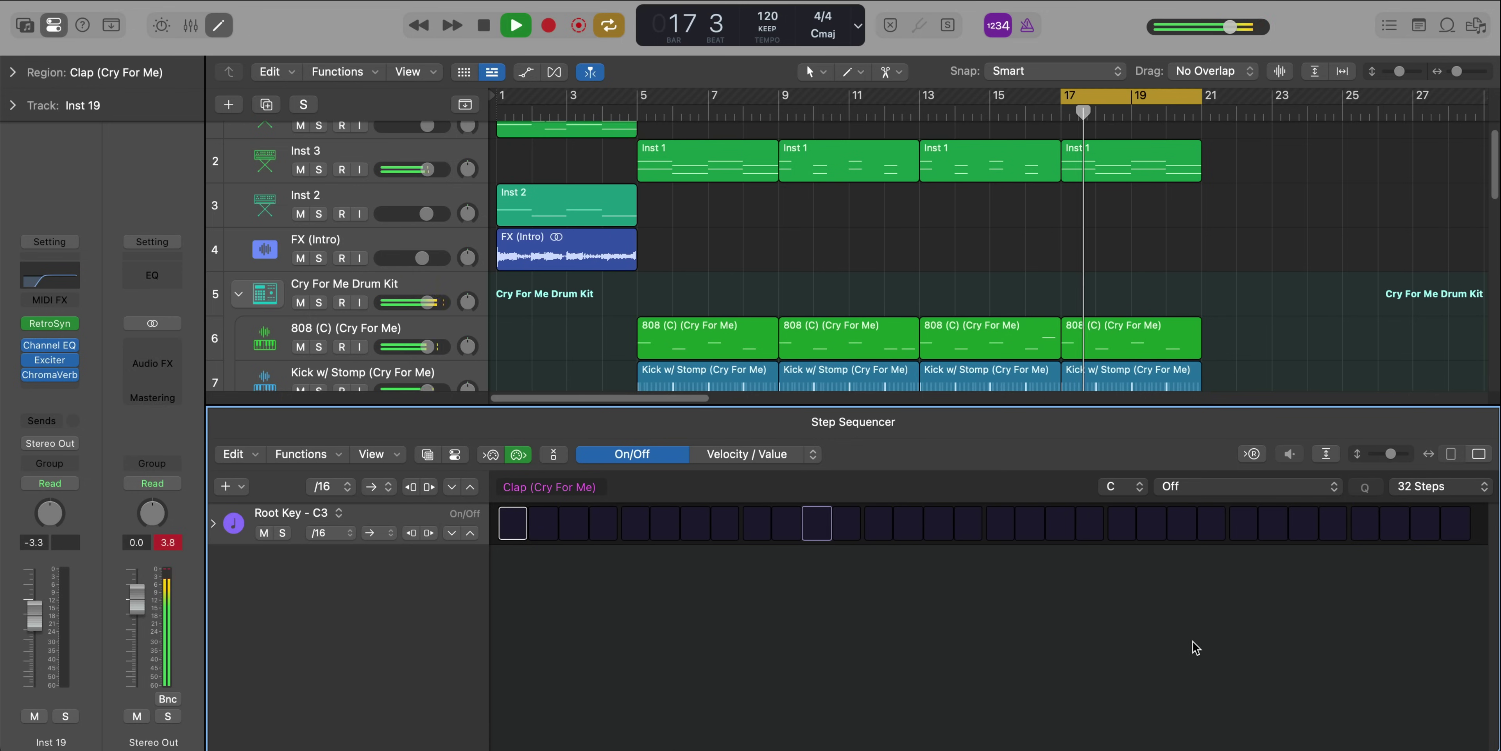
Place claps on steps 13, 27 and 29 of the pattern, checking their timing against playback
click(879, 524)
key(space)
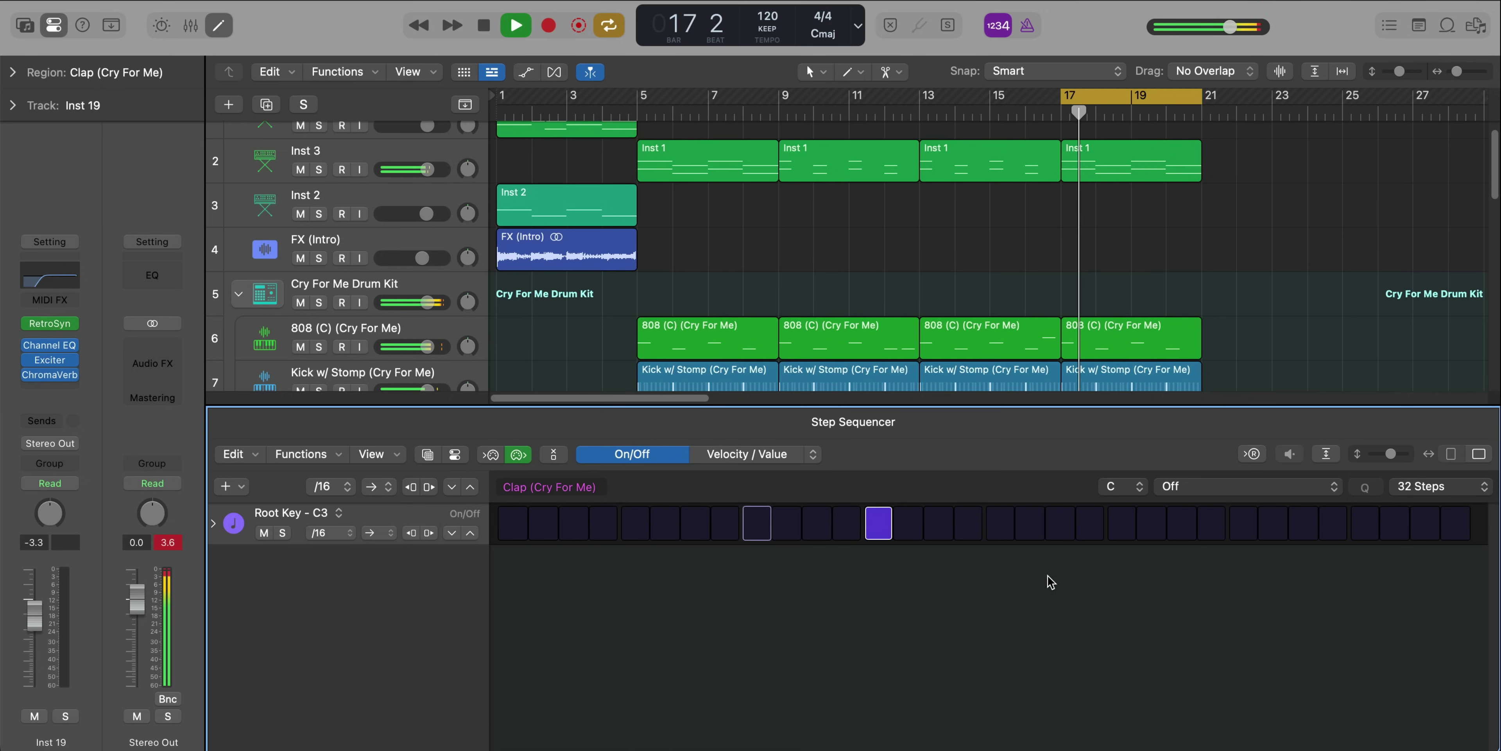
click(1303, 523)
key(space)
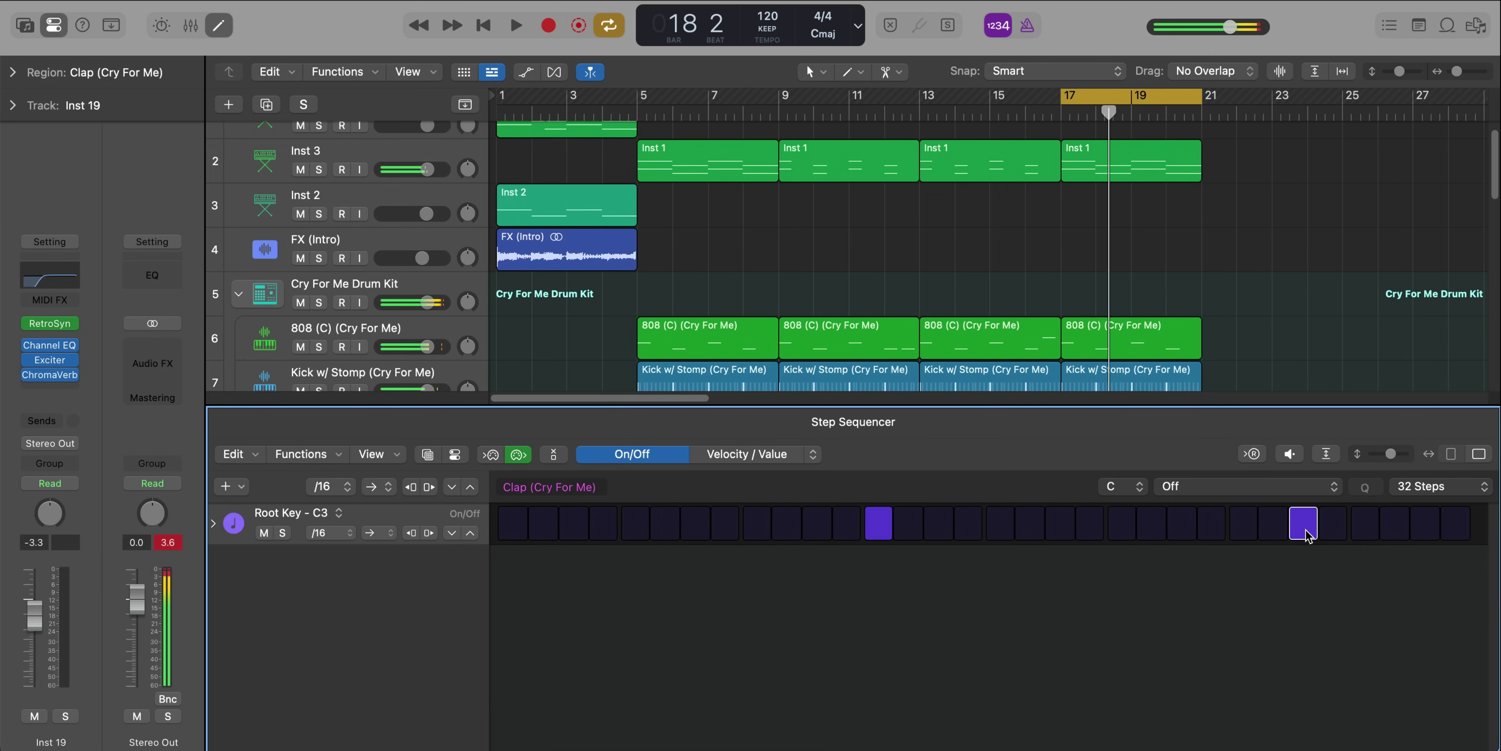
click(1358, 525)
key(space)
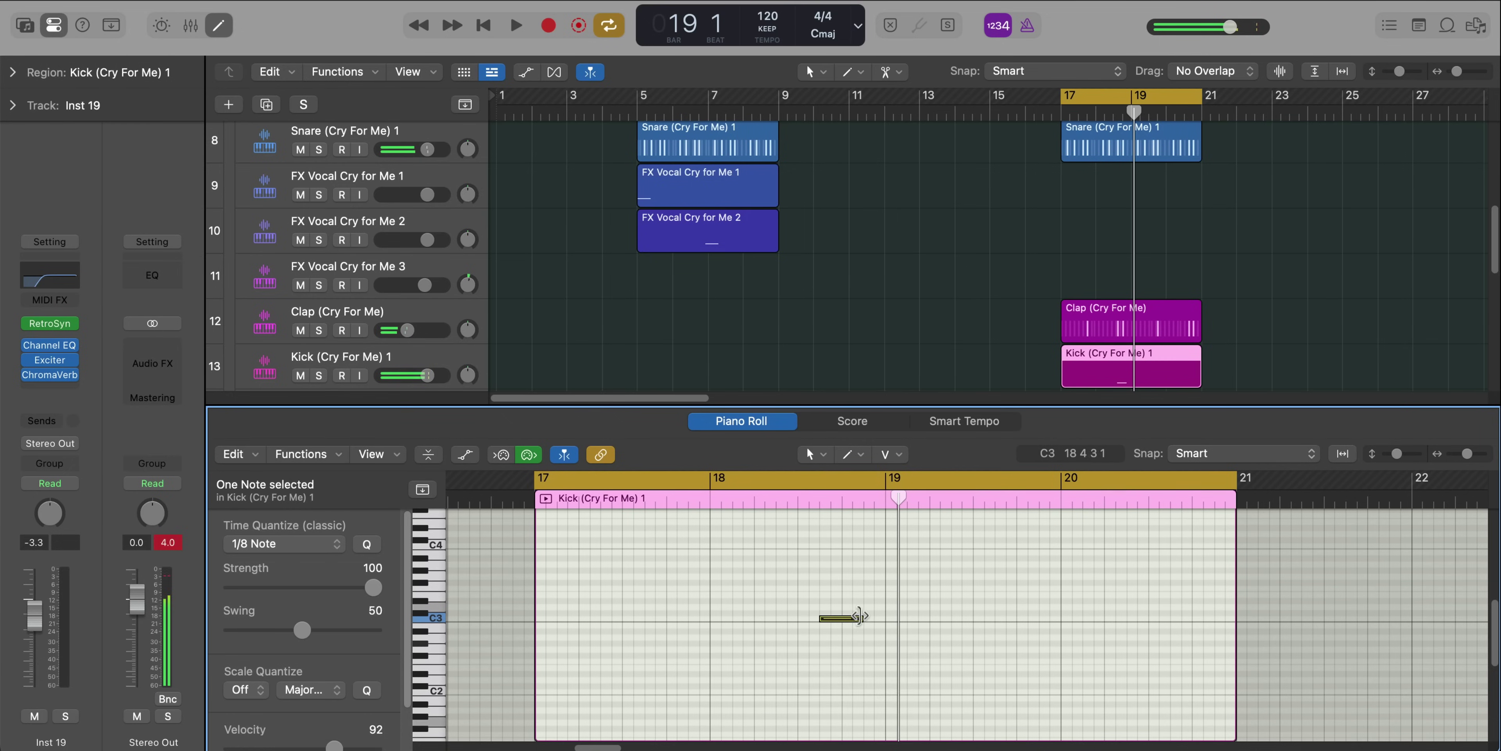
Place two short C3 notes at velocity 127 late in bar 18 of the Kick 1 region and copy them to bar 20
drag(842, 621, 814, 610)
super+click(847, 619)
drag(332, 746, 375, 746)
key(space)
drag(895, 681, 1177, 632)
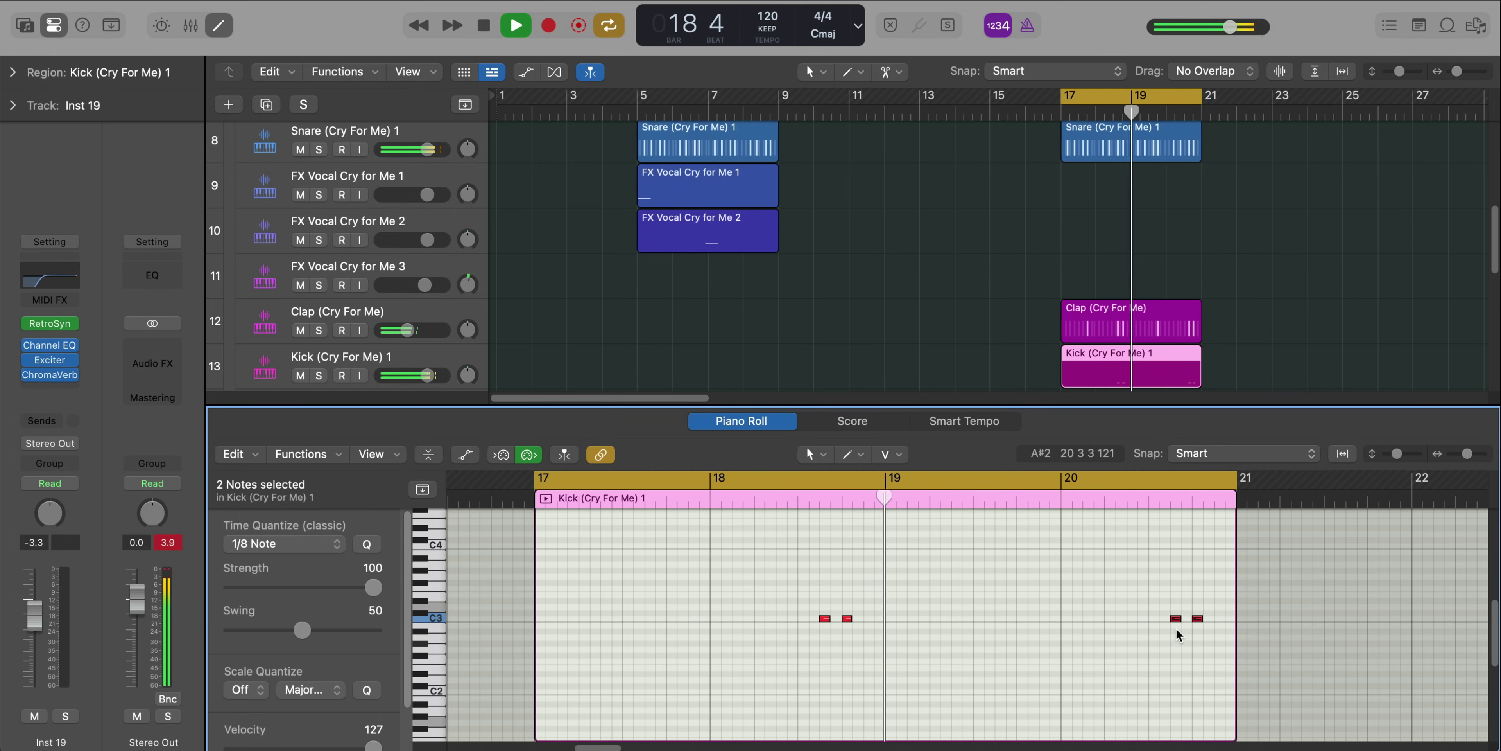
click(1126, 655)
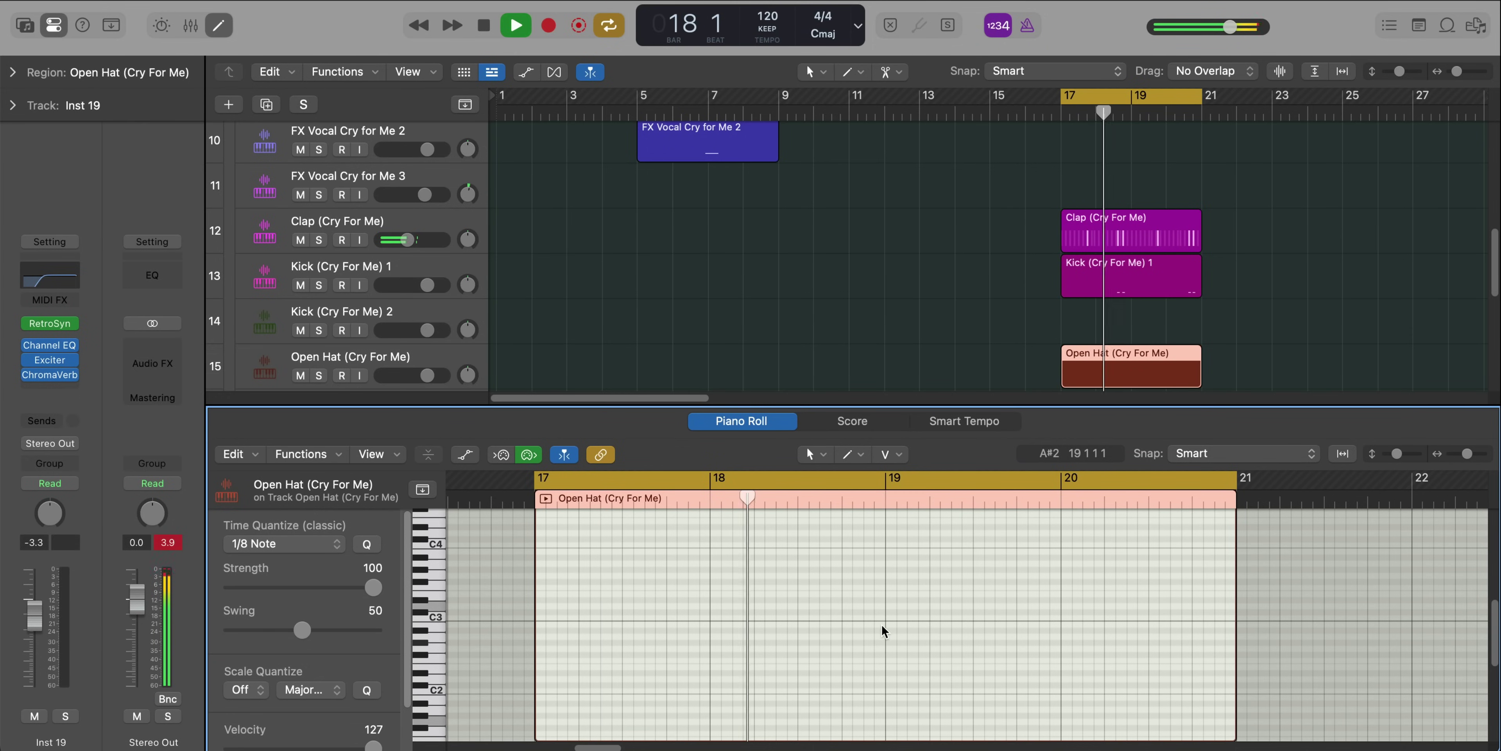
Add an Open Hat note late in bar 18, raise it an octave, and add two matching notes late in bar 20
super+click(846, 611)
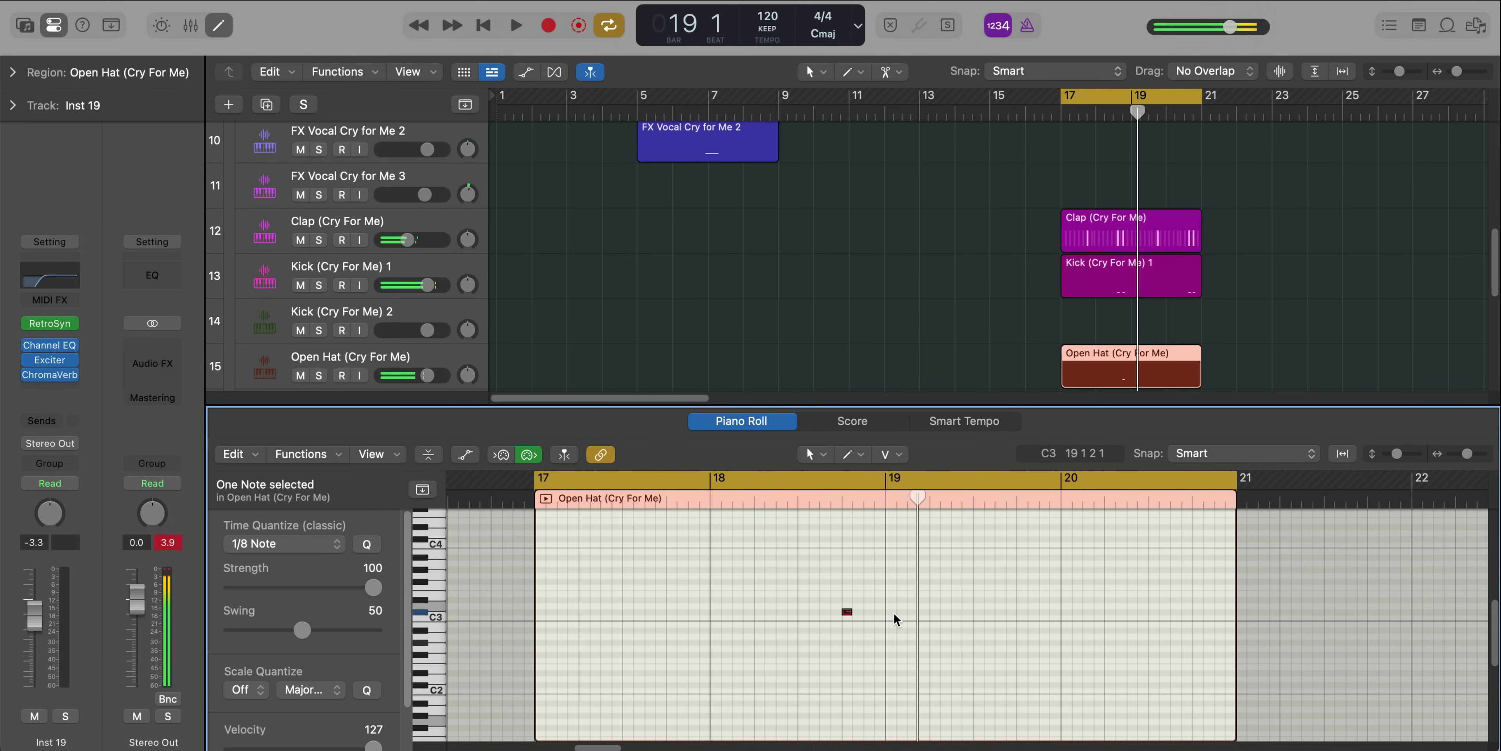
key(shift+alt+Up)
scroll(843, 625, up, 2)
scroll(844, 627, right, 2)
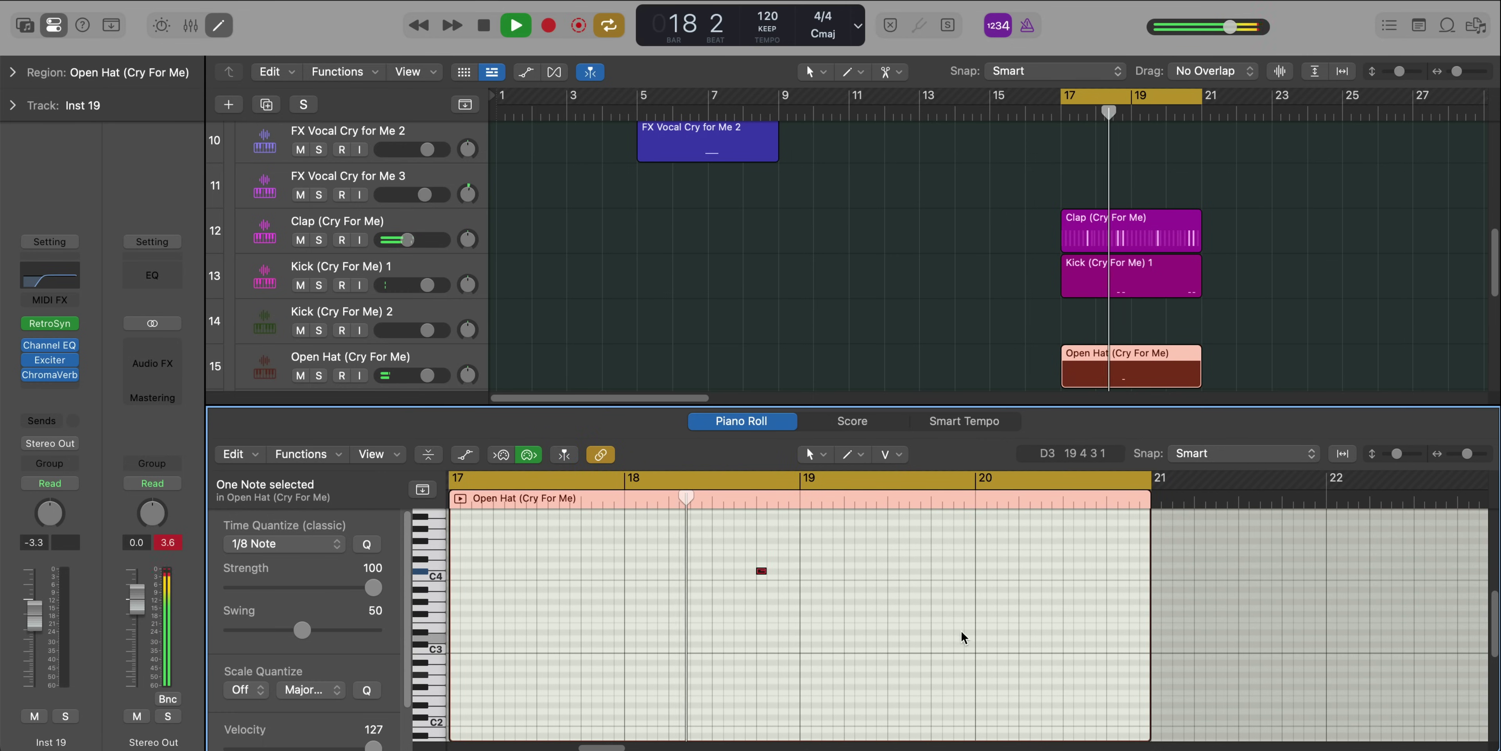
click(1090, 570)
click(1111, 571)
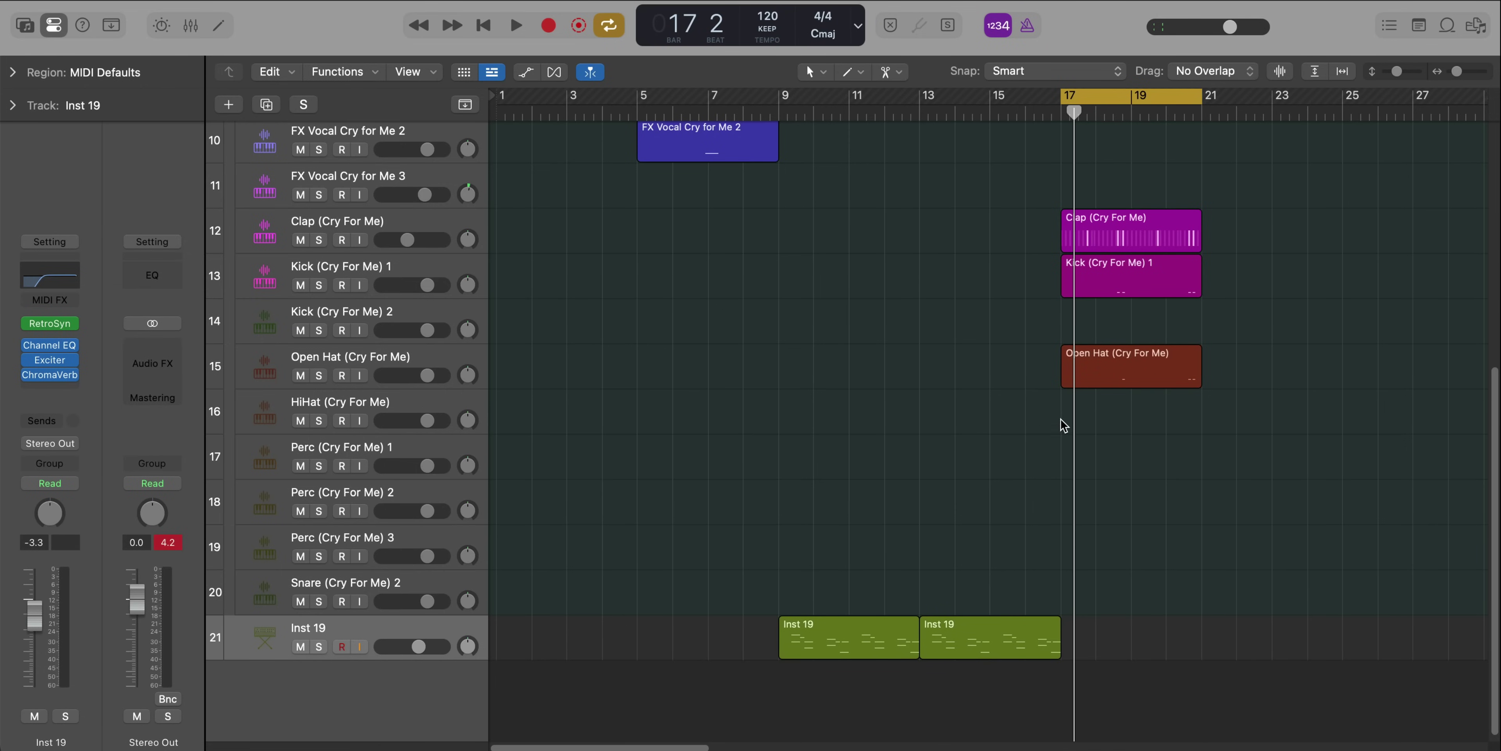
Create a four-bar HiHat MIDI region at bar 17, cycle only bar 20, and open the region for note editing
right_click(1063, 427)
click(1101, 421)
drag(1095, 430, 1194, 433)
drag(1171, 98, 1202, 97)
key(space)
double_click(1168, 430)
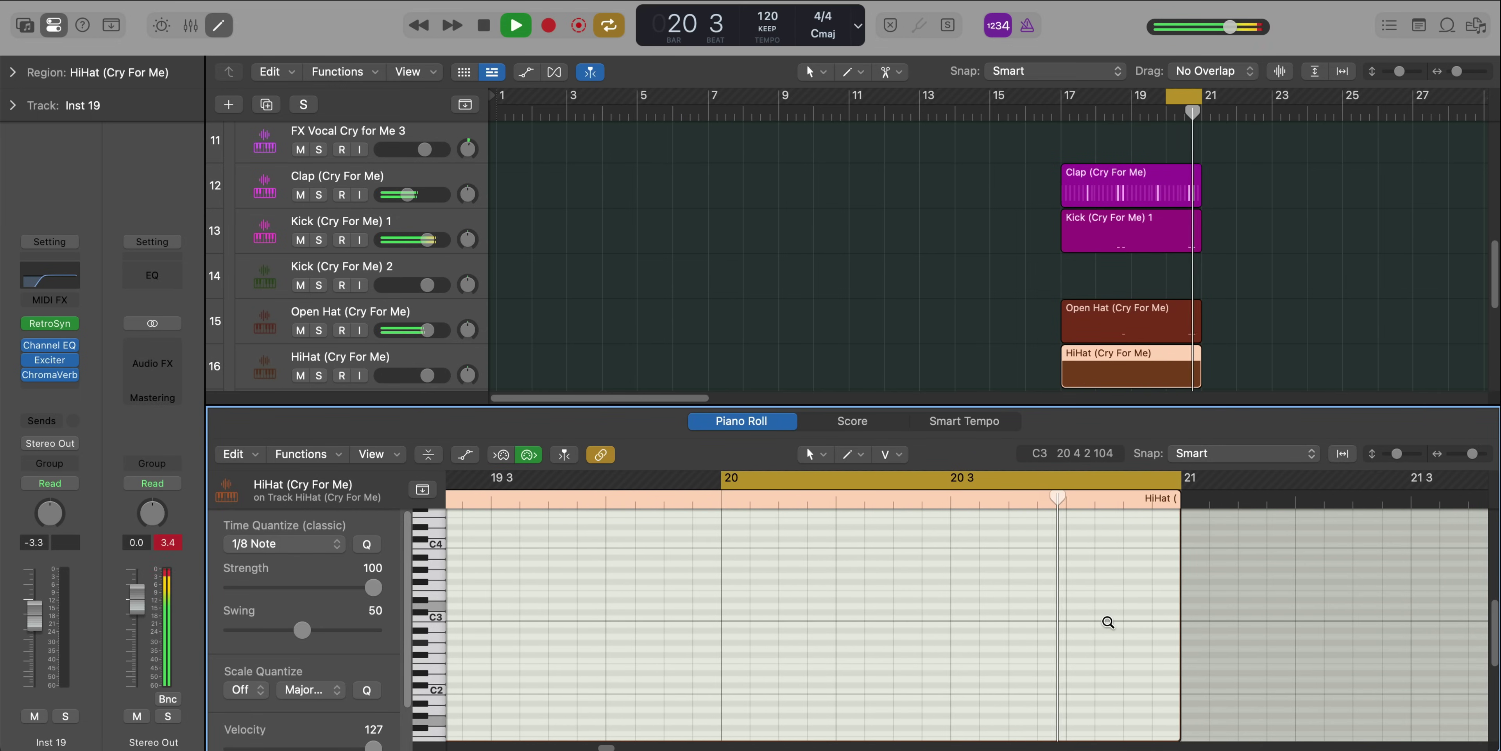
Set the time quantize to 1/32 Note and paint four C3 hi-hat notes with the Brush tool at the end of bar 20
key(space)
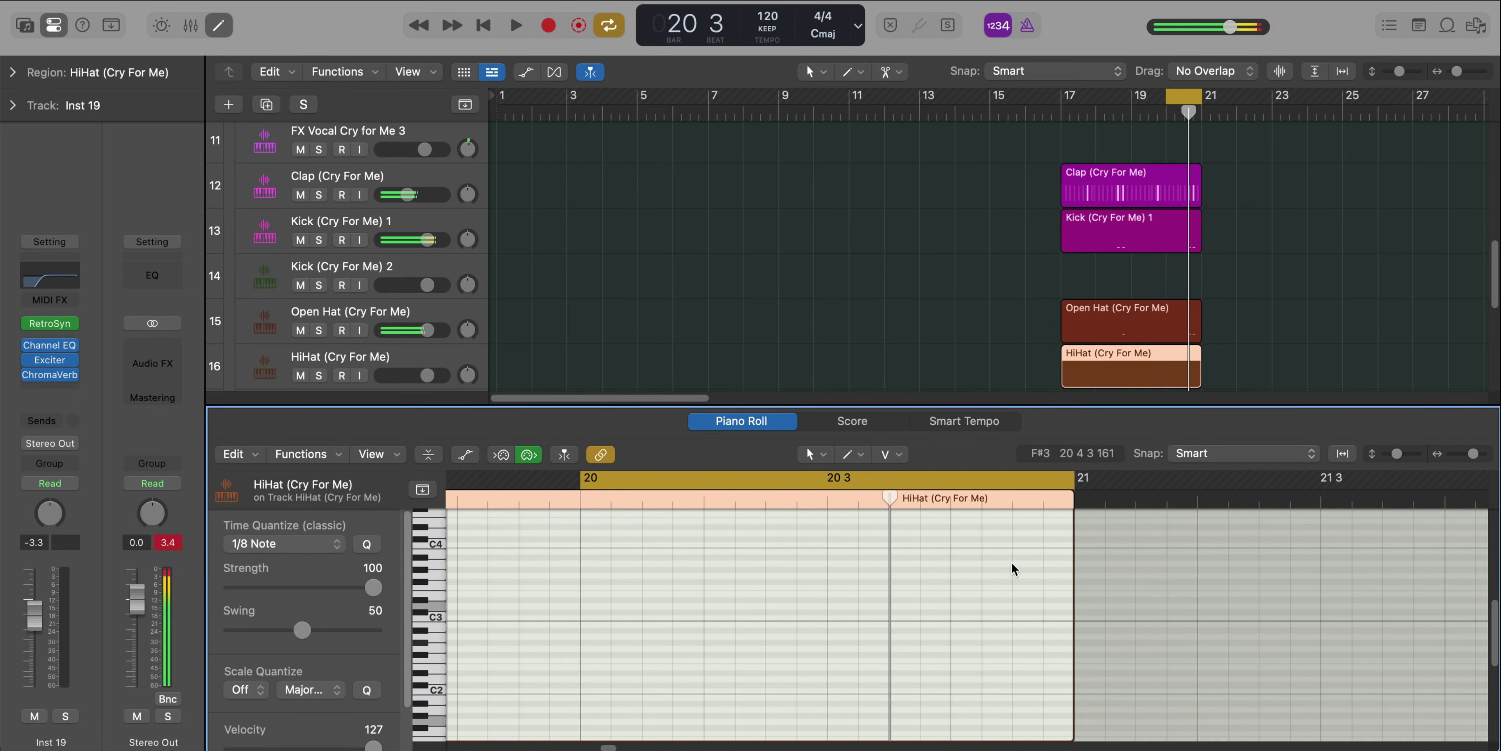
click(905, 453)
click(383, 568)
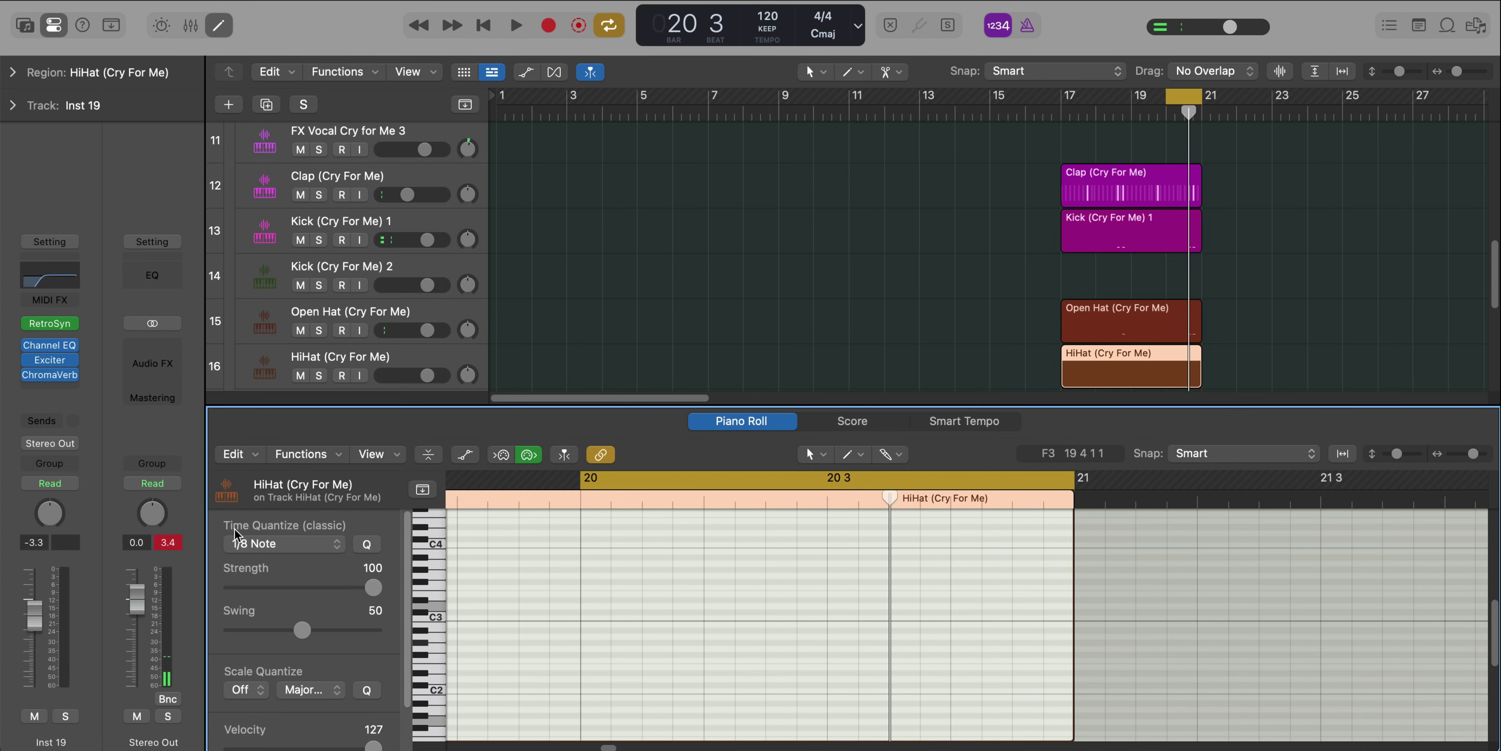
click(263, 543)
click(266, 583)
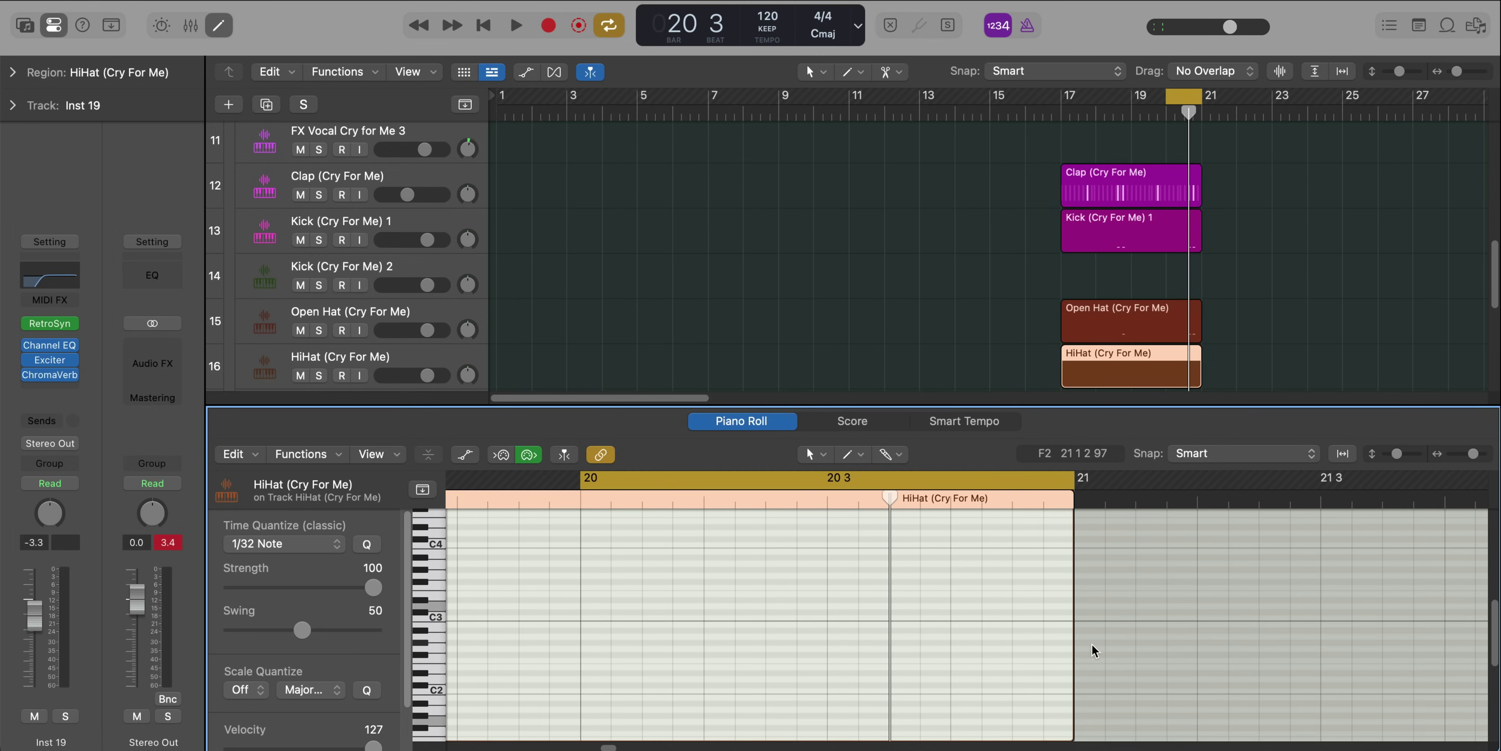
drag(1016, 619, 1073, 619)
key(space)
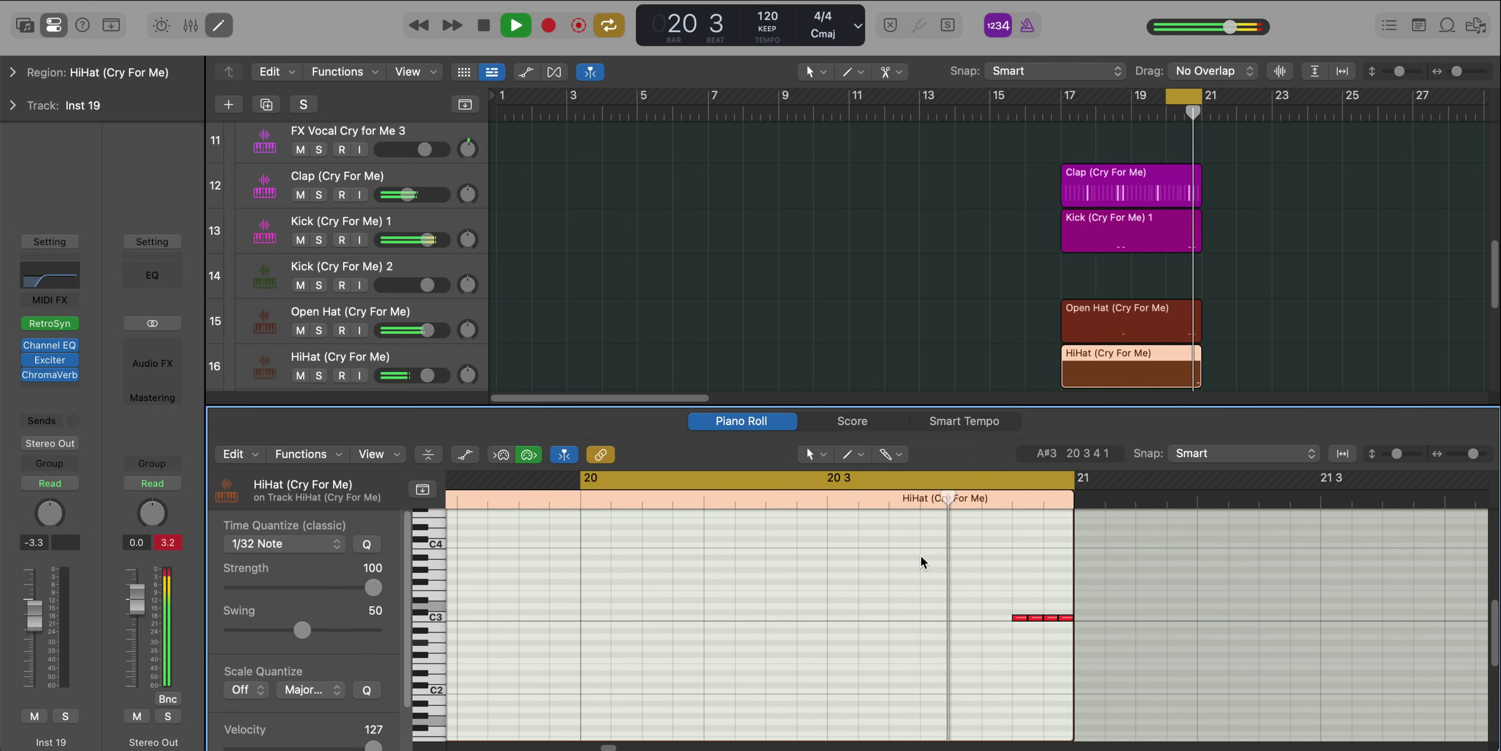
key(space)
Taper the velocities of the last three hi-hat roll notes progressively downward, play the result and show the mixer
key(a)
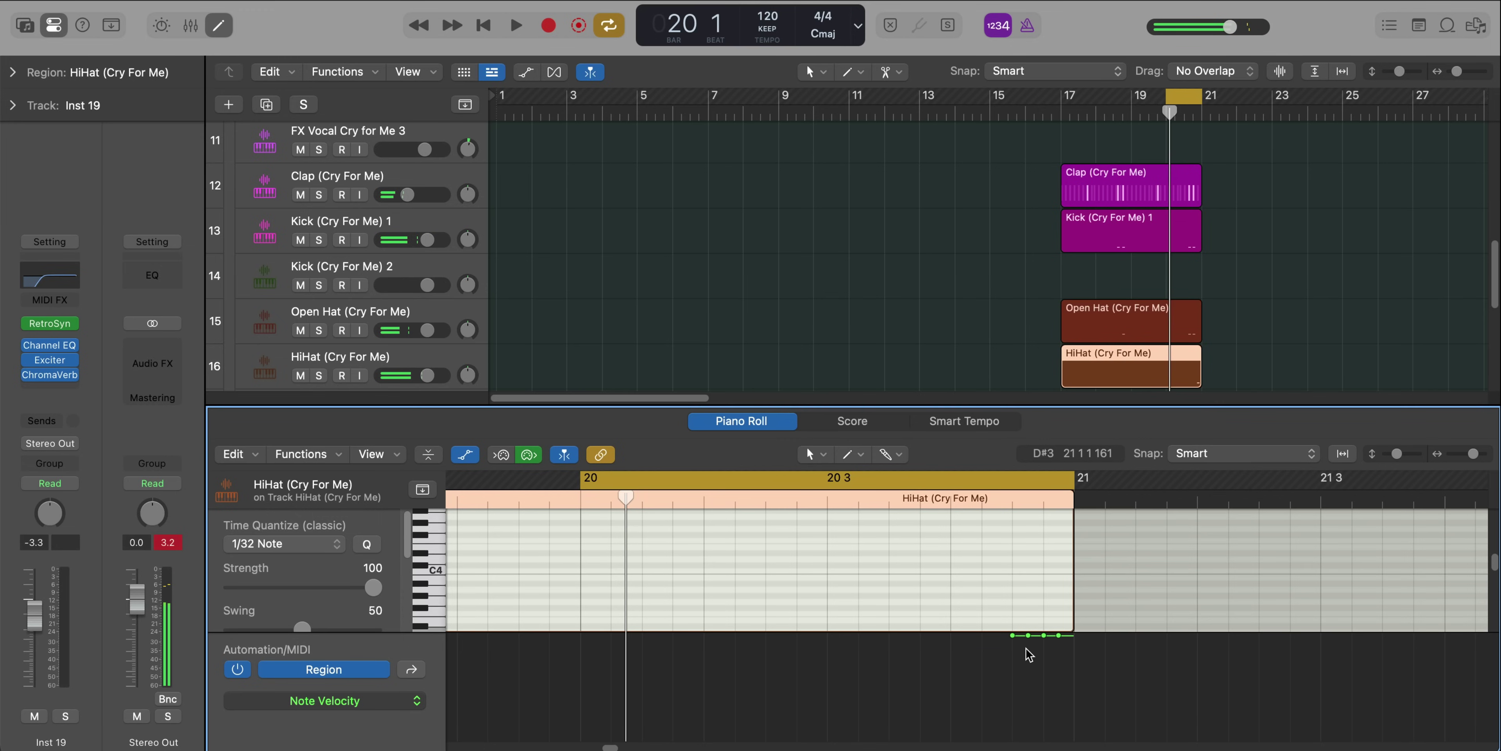
drag(1023, 647, 1076, 681)
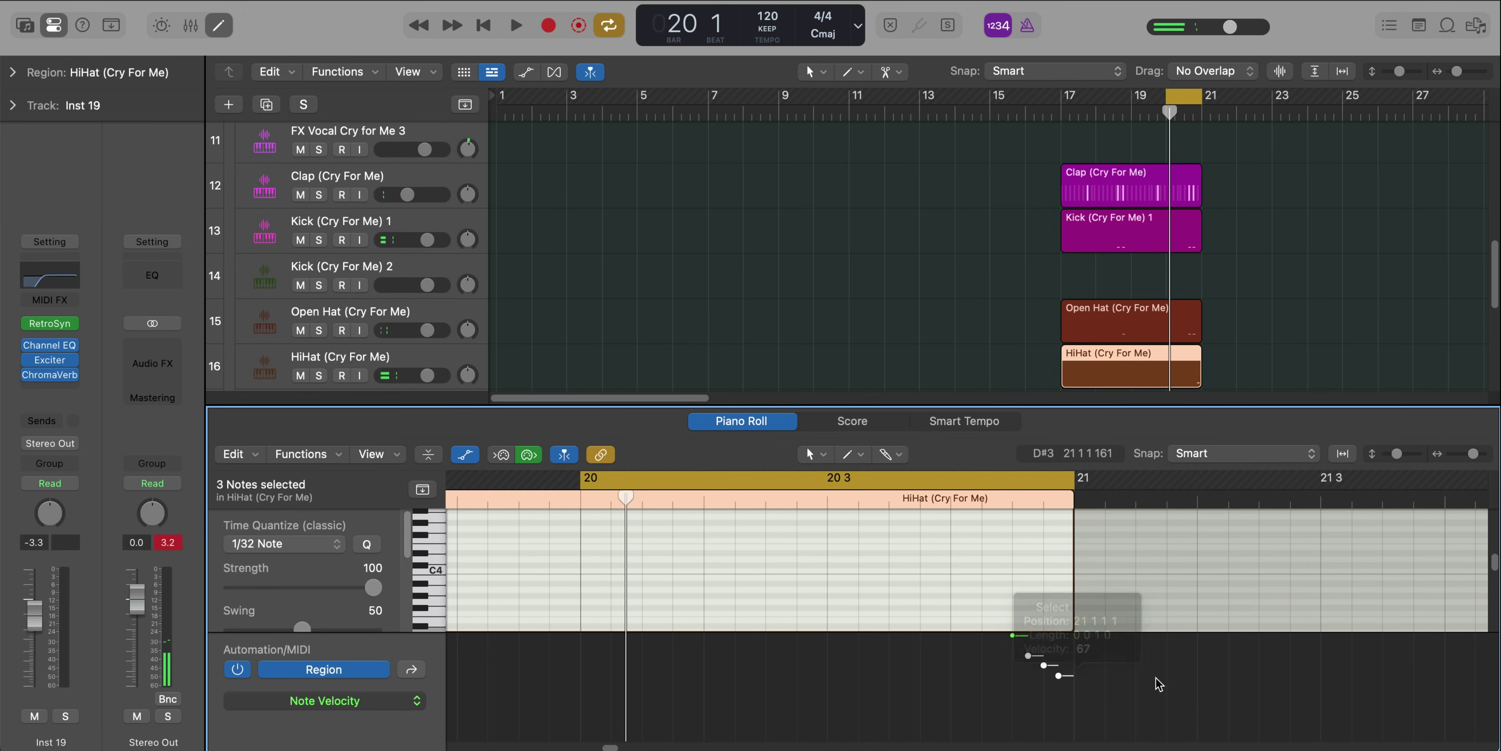
scroll(1073, 563, down, 3)
key(space)
click(1170, 609)
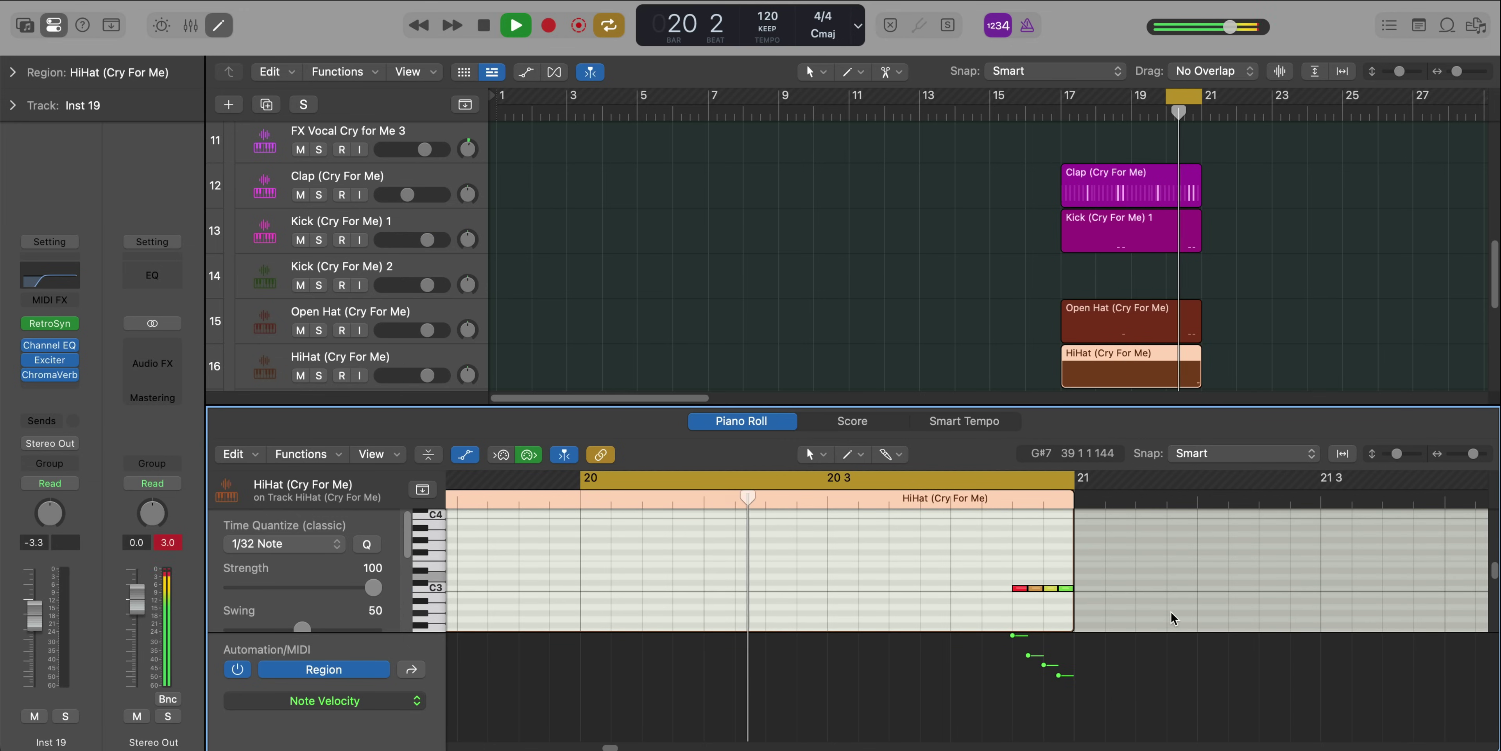
key(x)
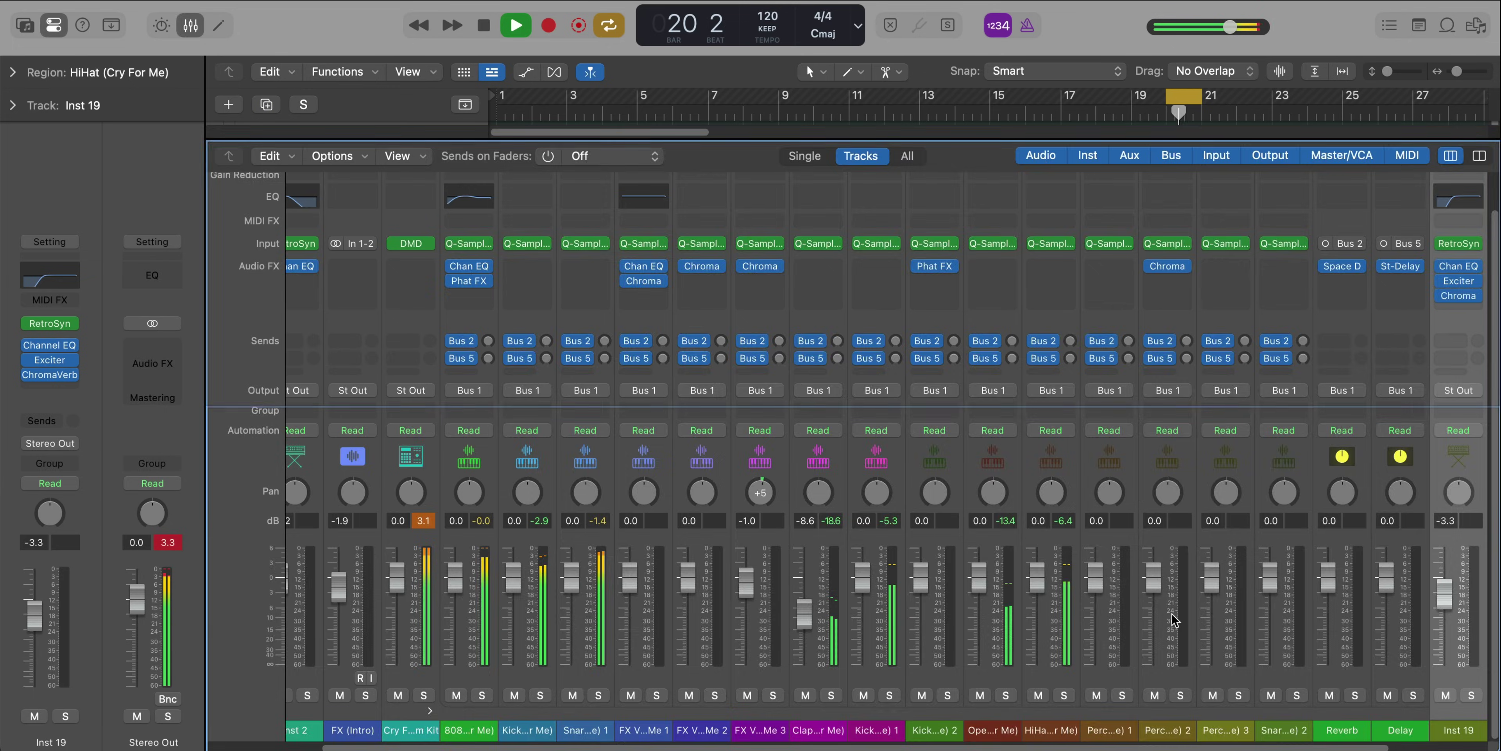
Add a matching note at beat 3 of bar 19 in the FX Vocal Cry for Me 3 region and play the arrangement
key(x)
key(space)
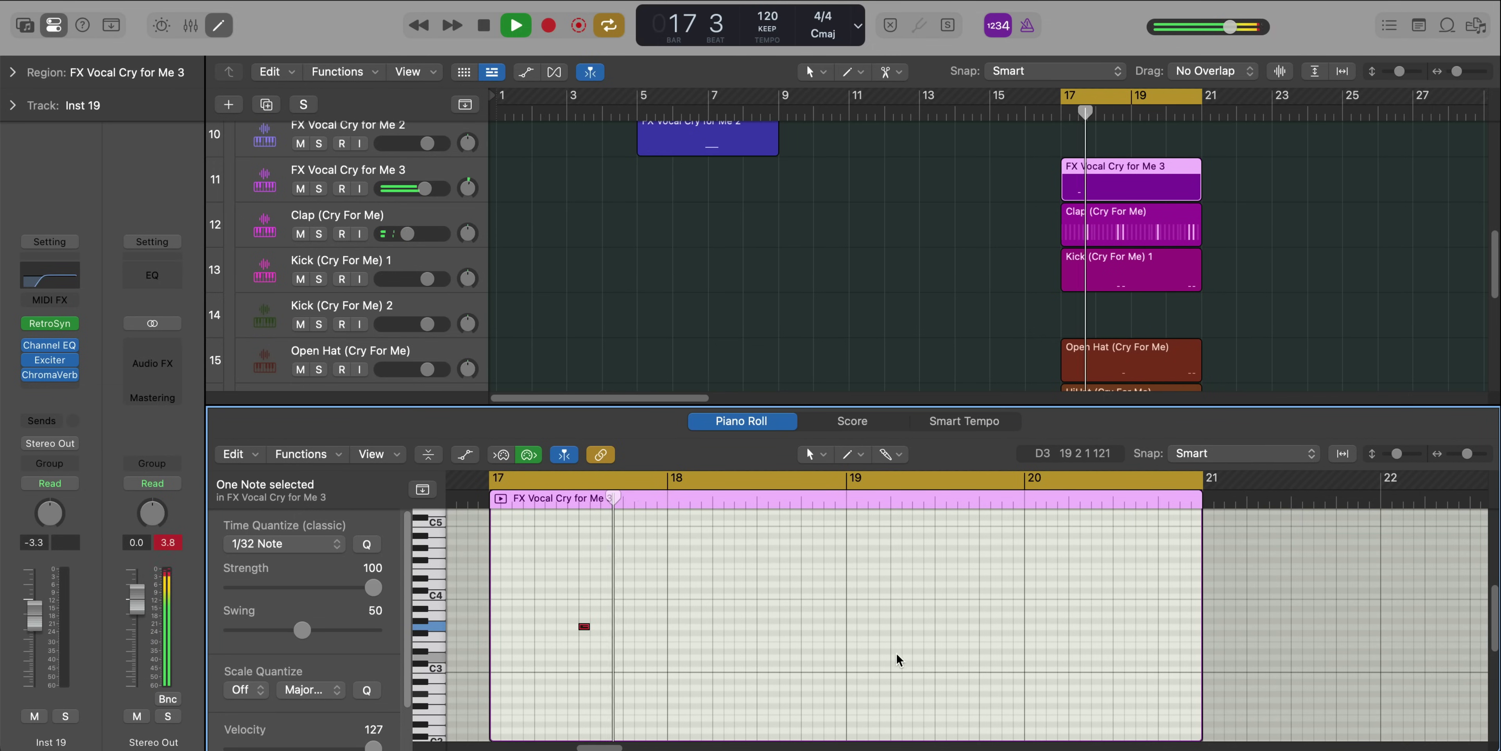
super+click(895, 627)
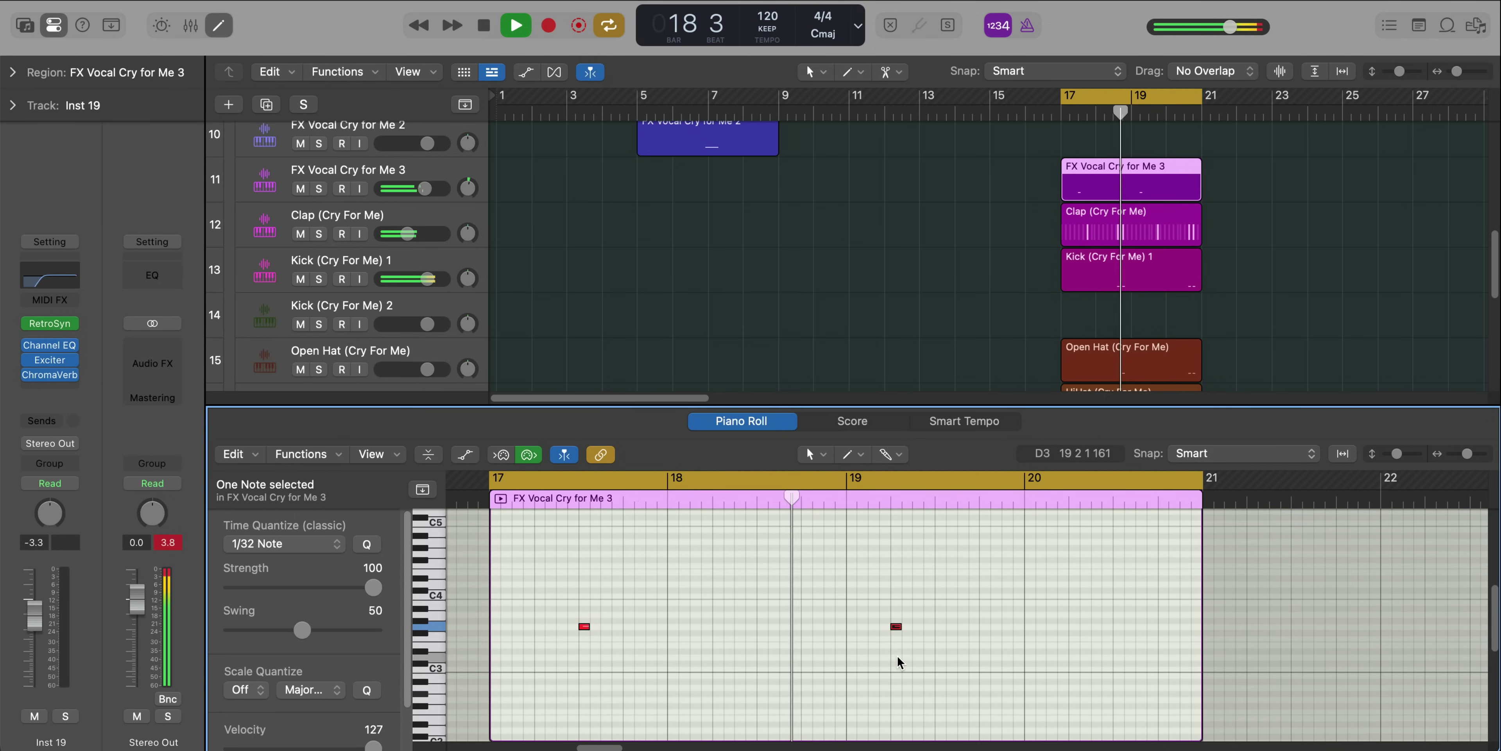
key(Delete)
click(941, 628)
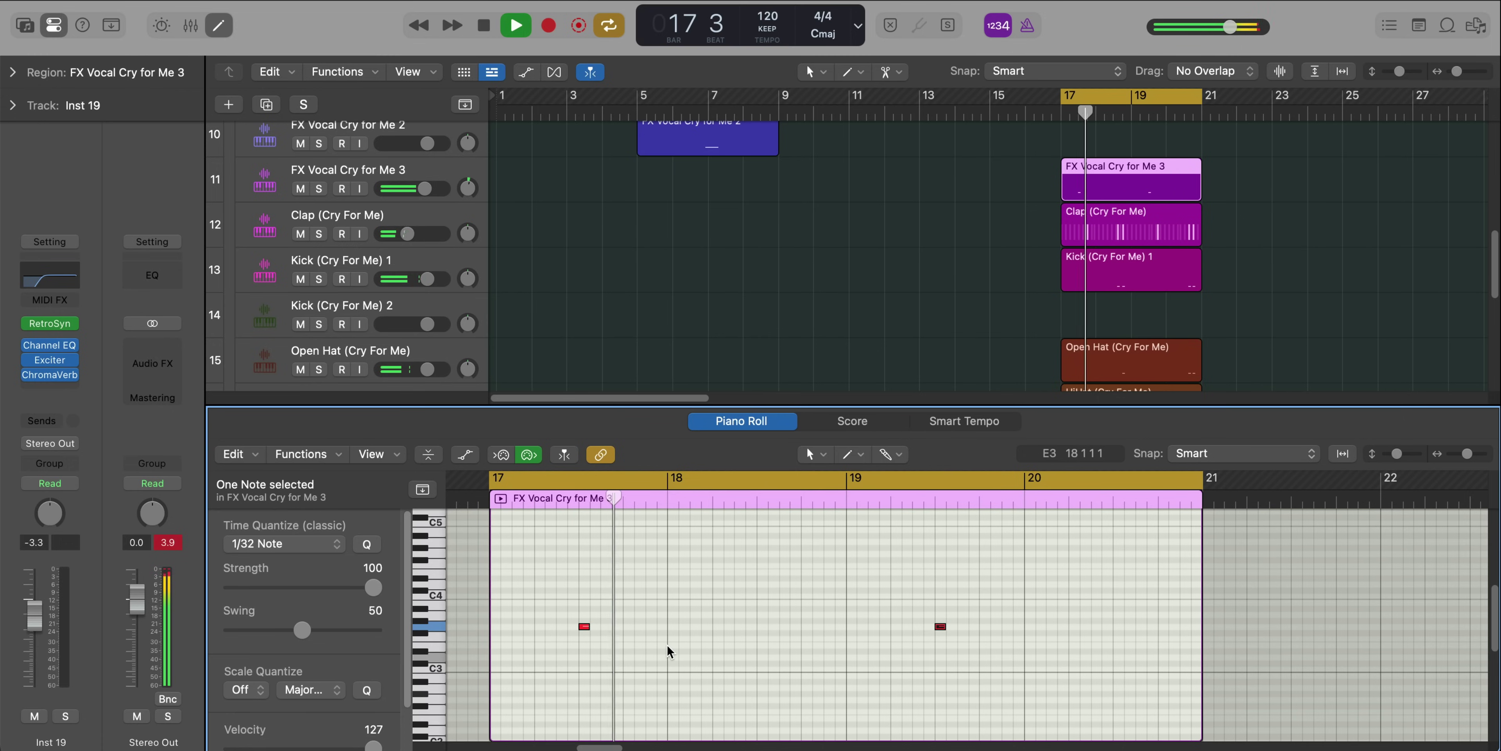
key(p)
scroll(900, 501, down, 5)
scroll(901, 501, down, 2)
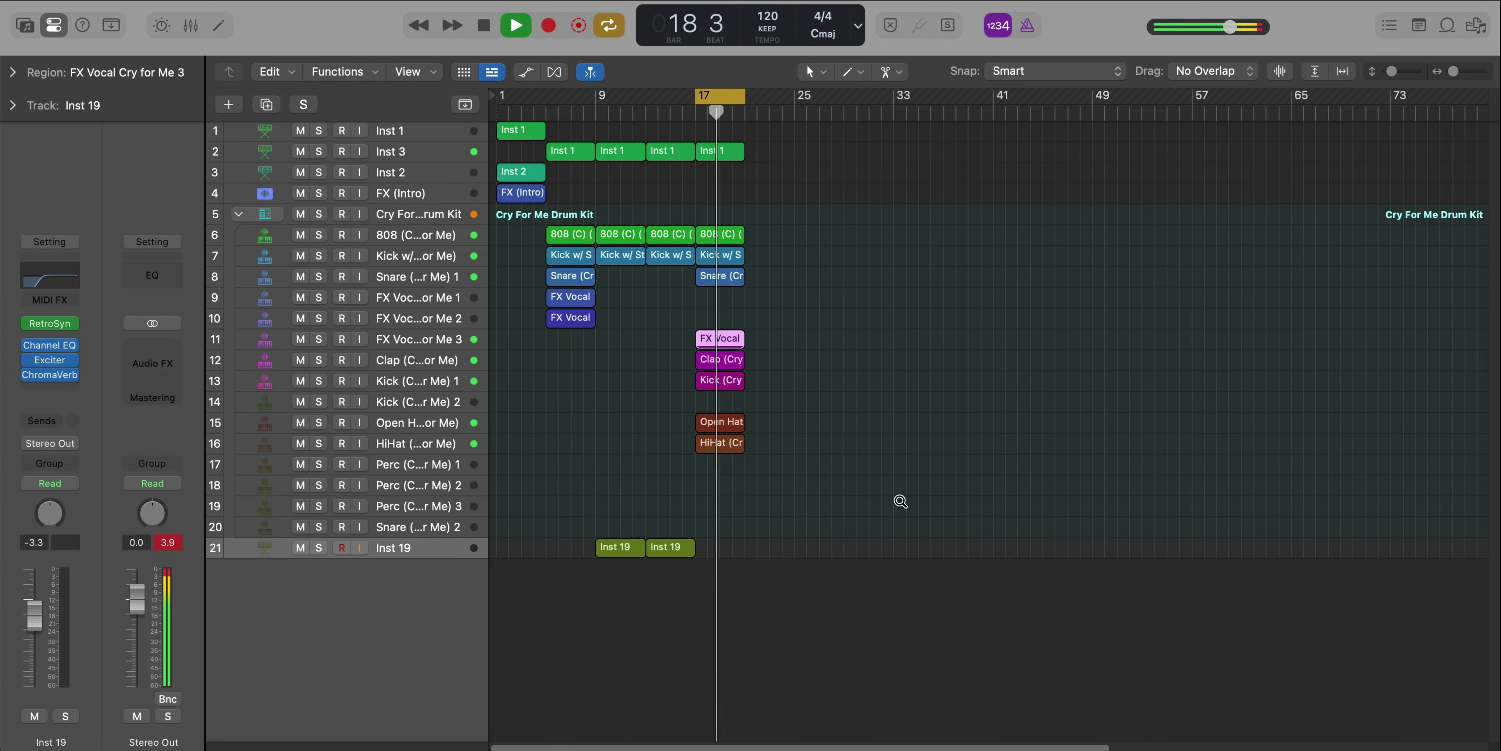
scroll(901, 501, up, 5)
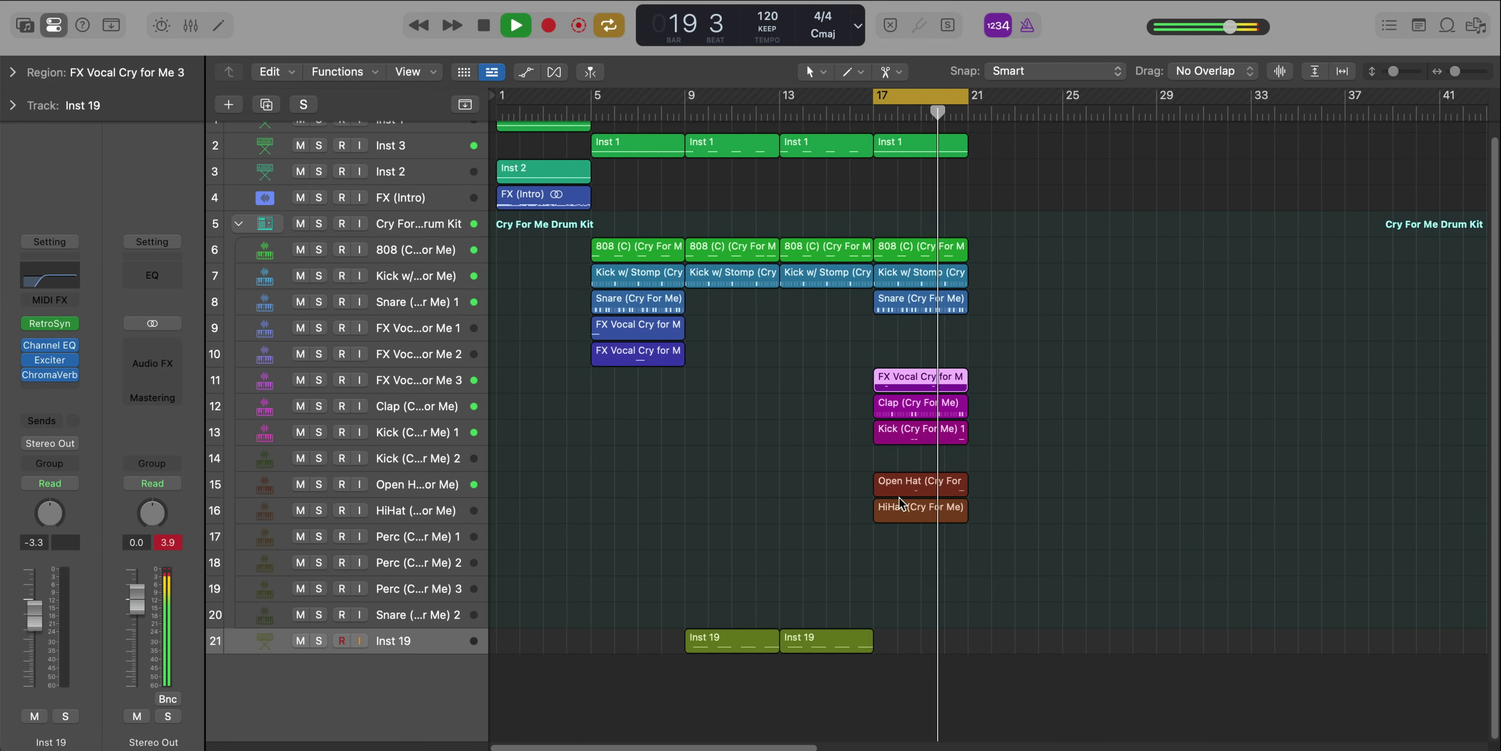
scroll(900, 502, left, 2)
scroll(900, 502, up, 1)
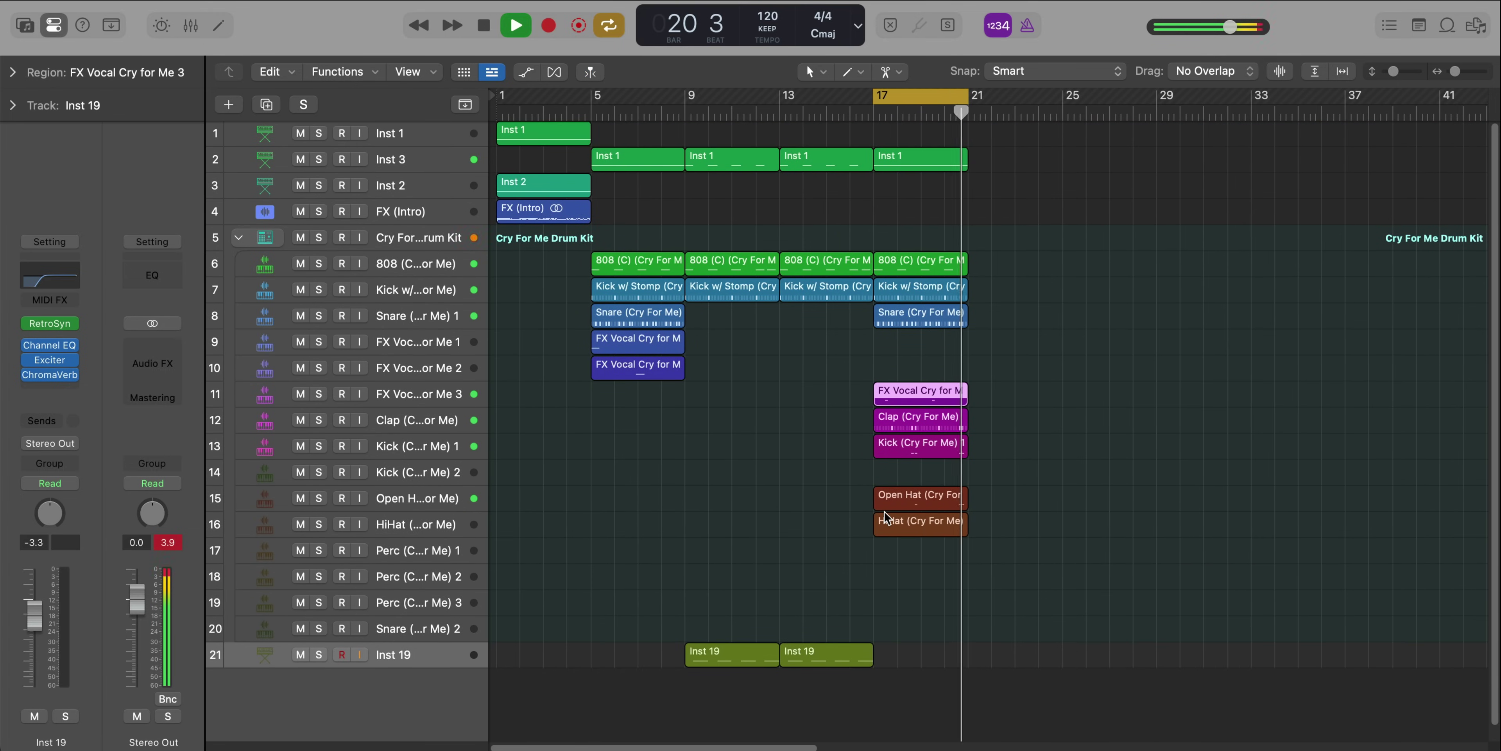
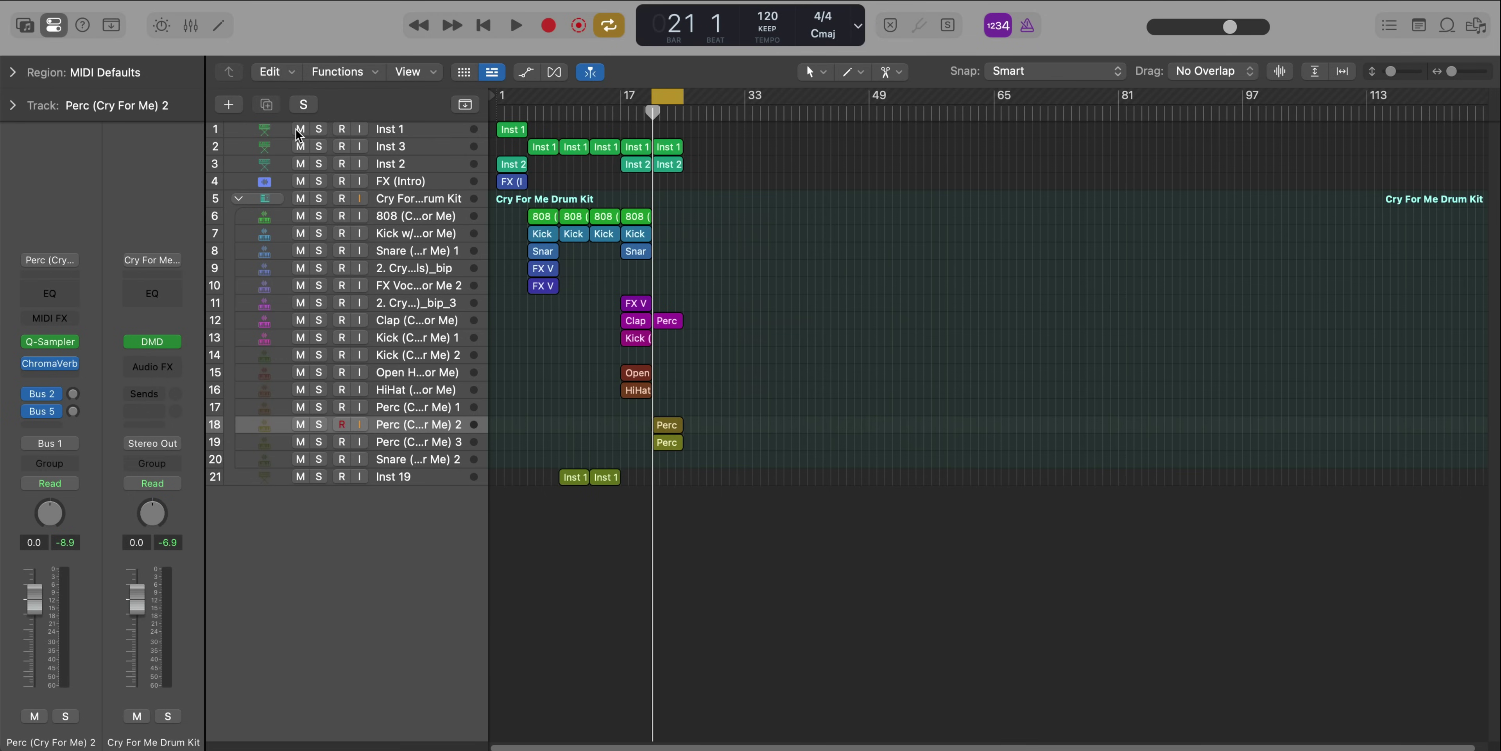
Mute all existing tracks and create a new tempo set in the global Tempo track
drag(299, 133, 312, 429)
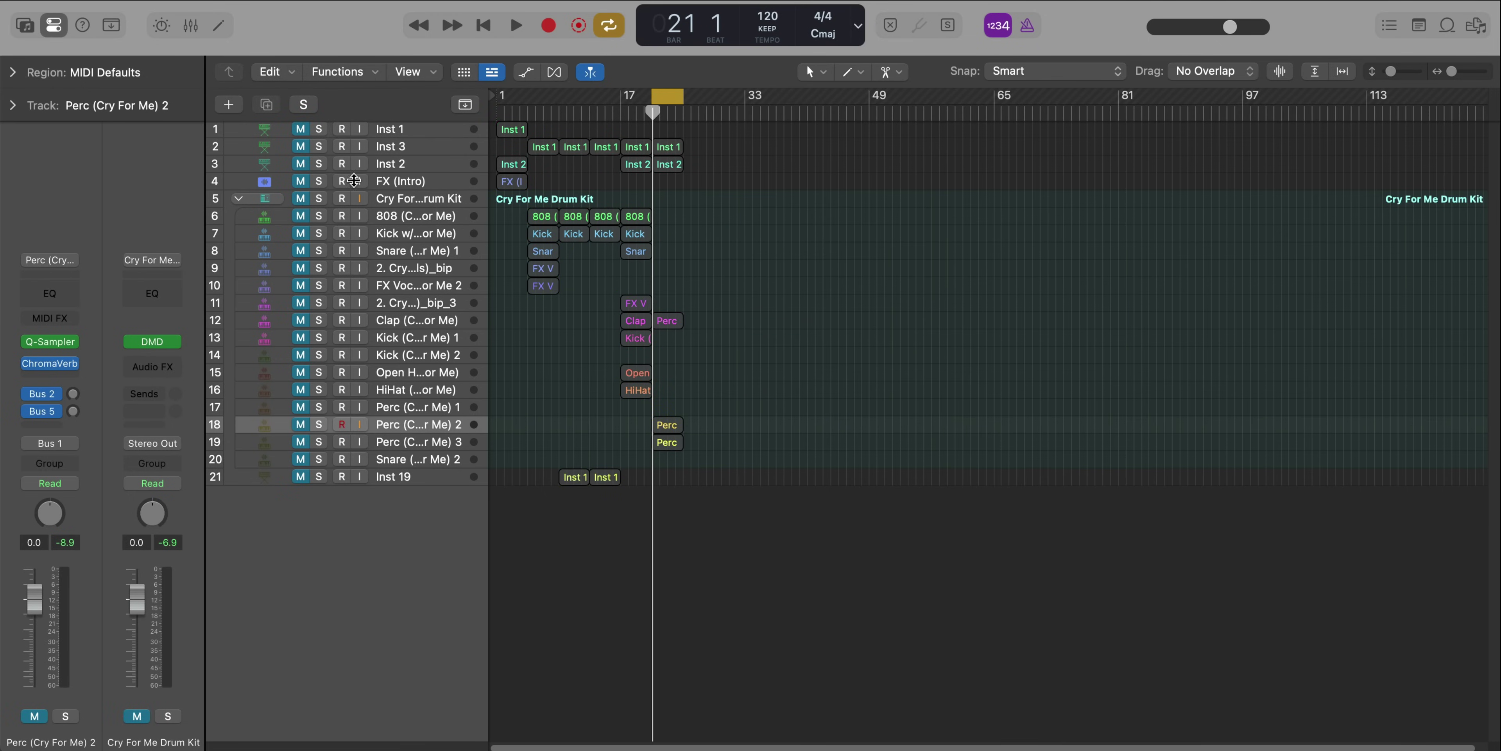
click(464, 108)
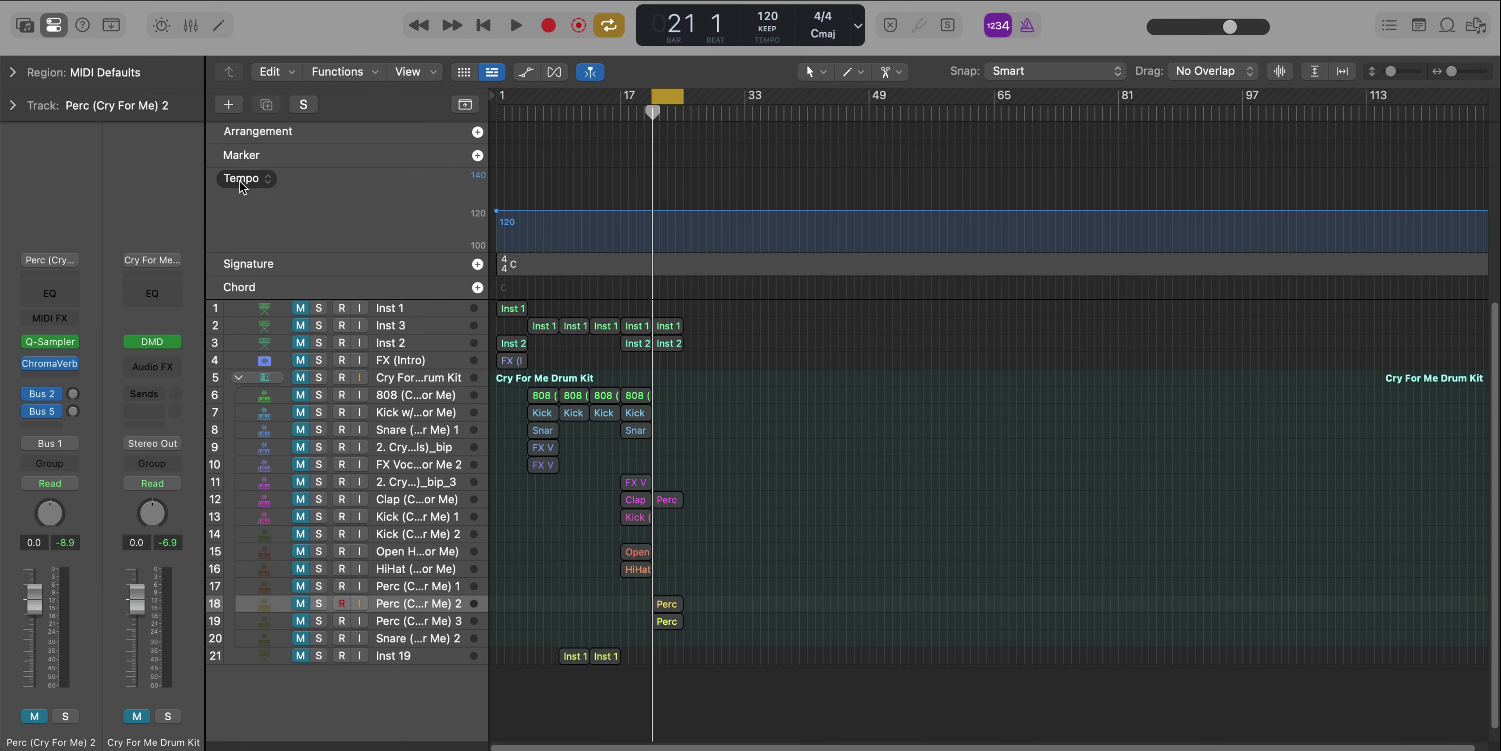
click(242, 186)
mouse_move(280, 199)
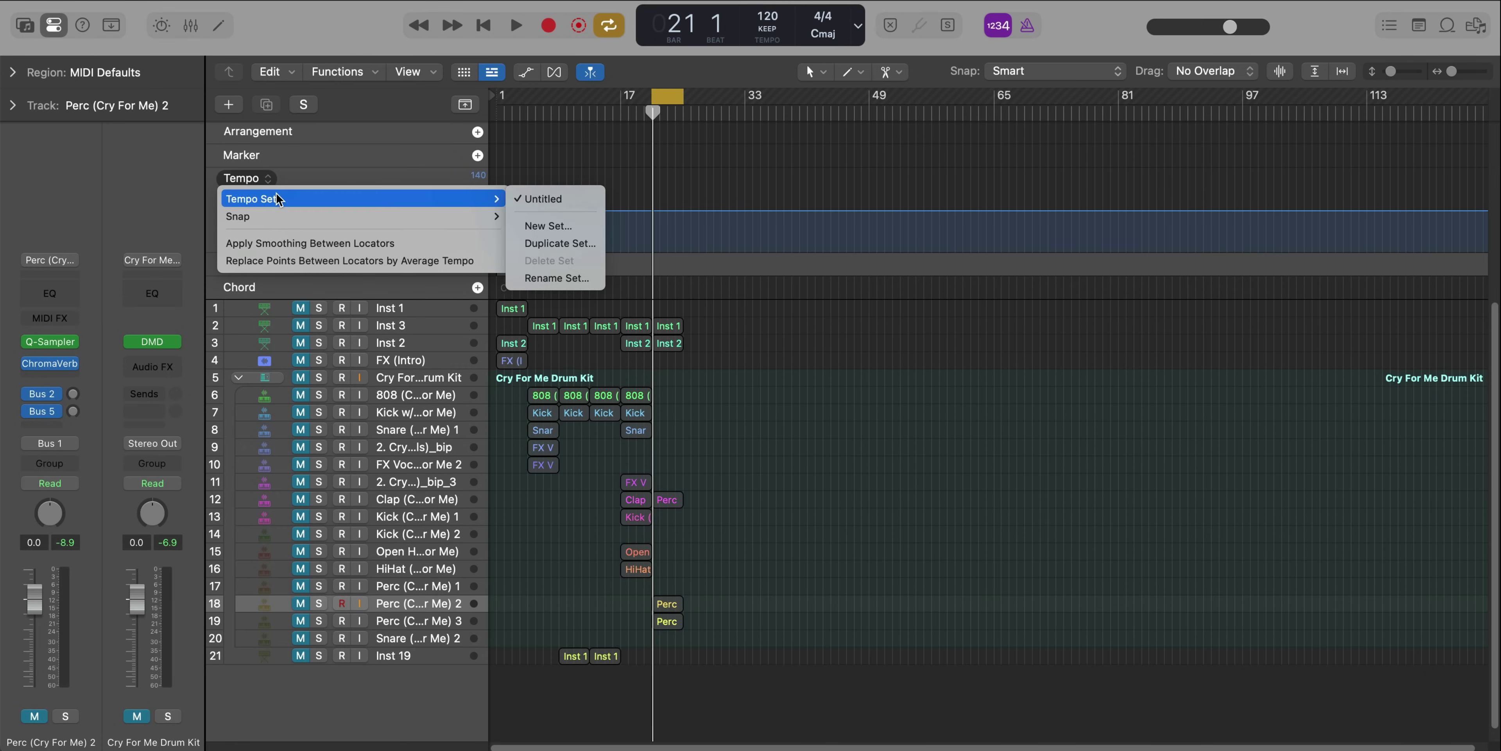
click(557, 226)
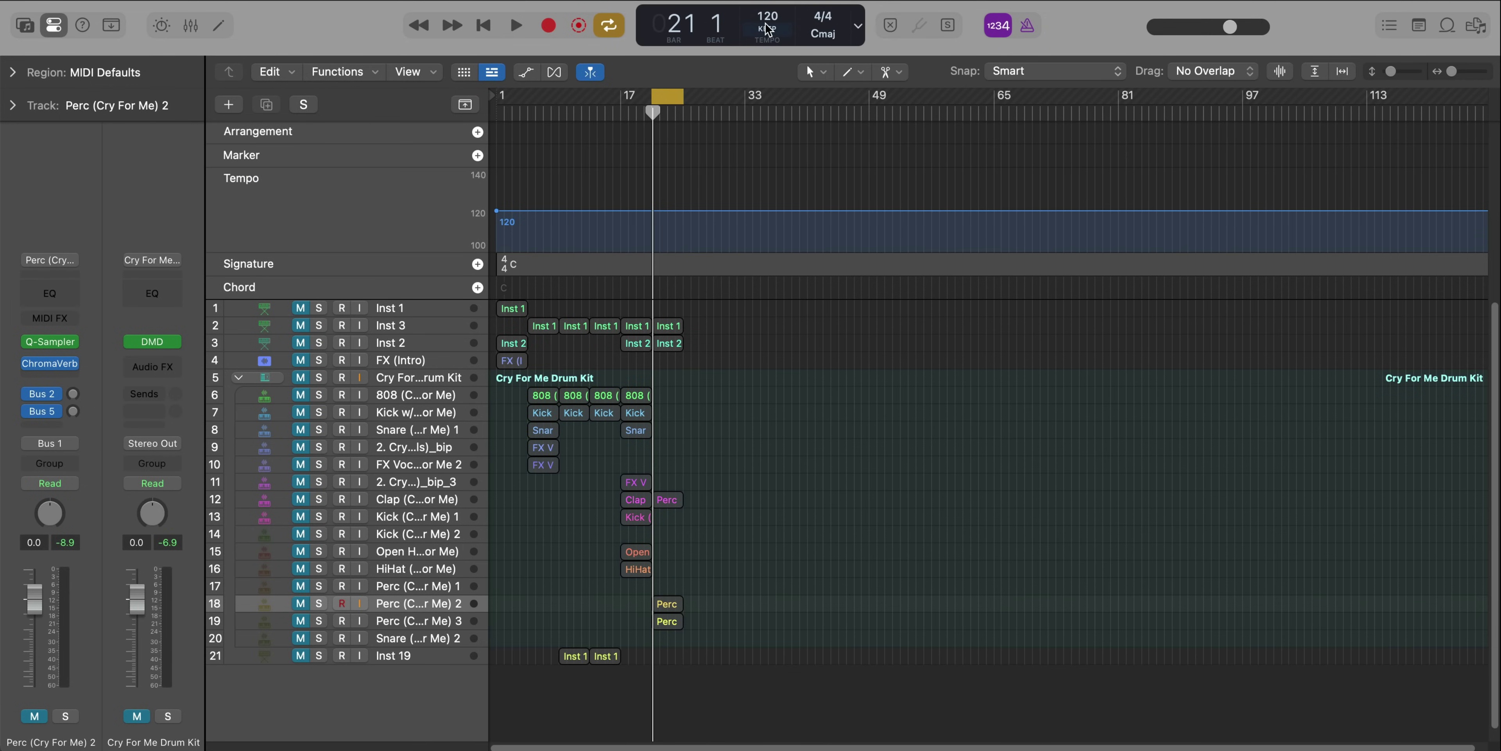
Set the project tempo mode to Auto and import The S.O.S. Band - I Wanna Be The One Sample as a new audio track
click(767, 30)
click(796, 76)
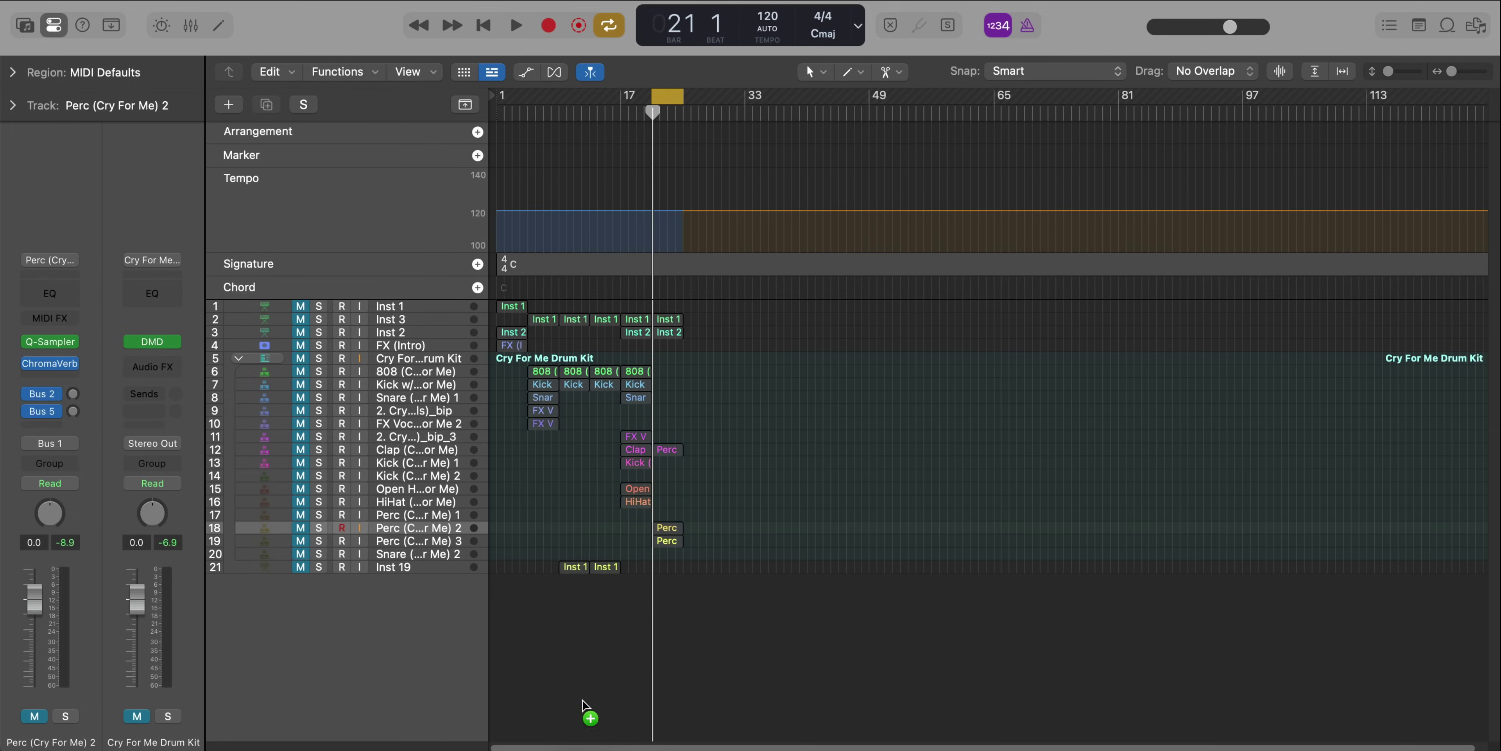
drag(582, 706, 496, 631)
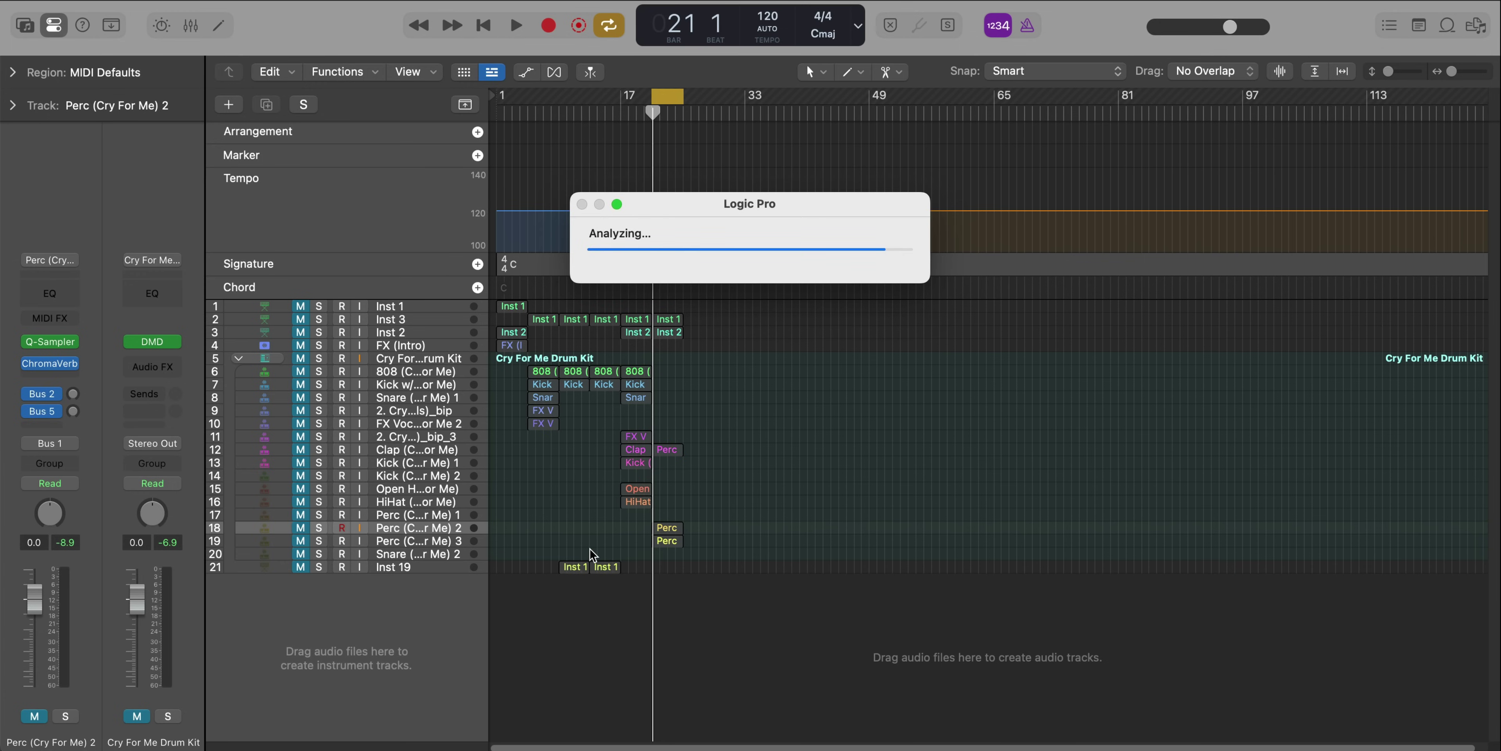
click(721, 364)
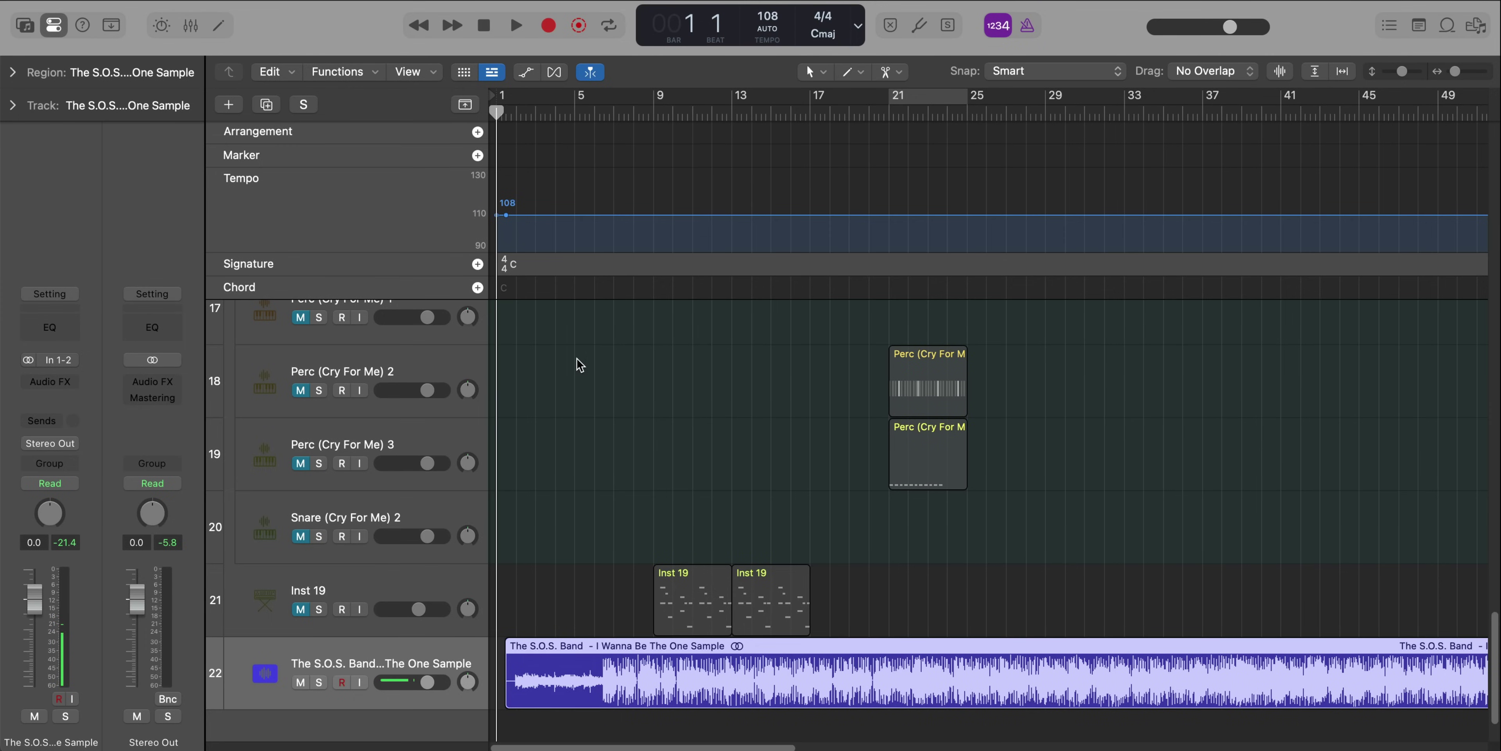
Play the imported sample from the start and try splitting its region at bar 4
key(space)
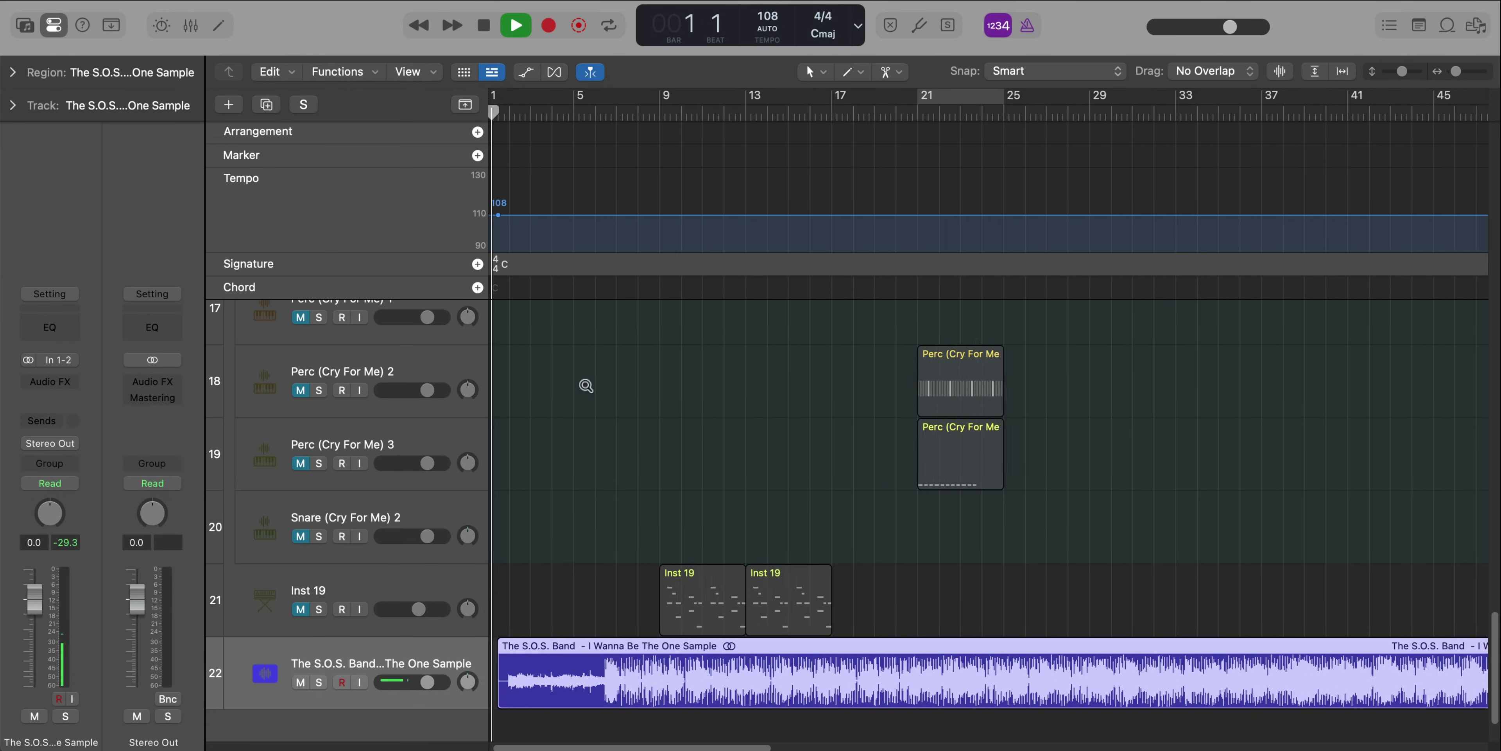
key(super+Right)
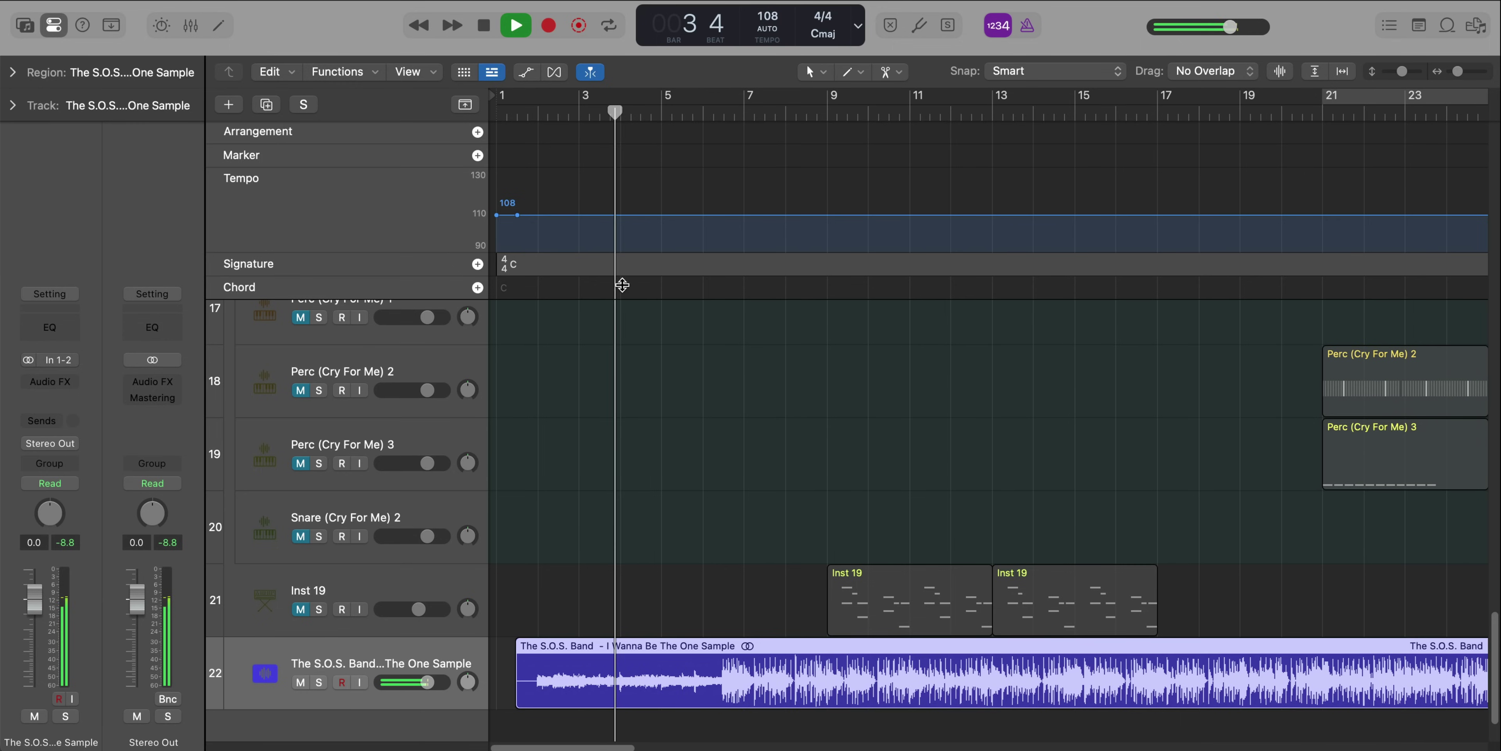
key(space)
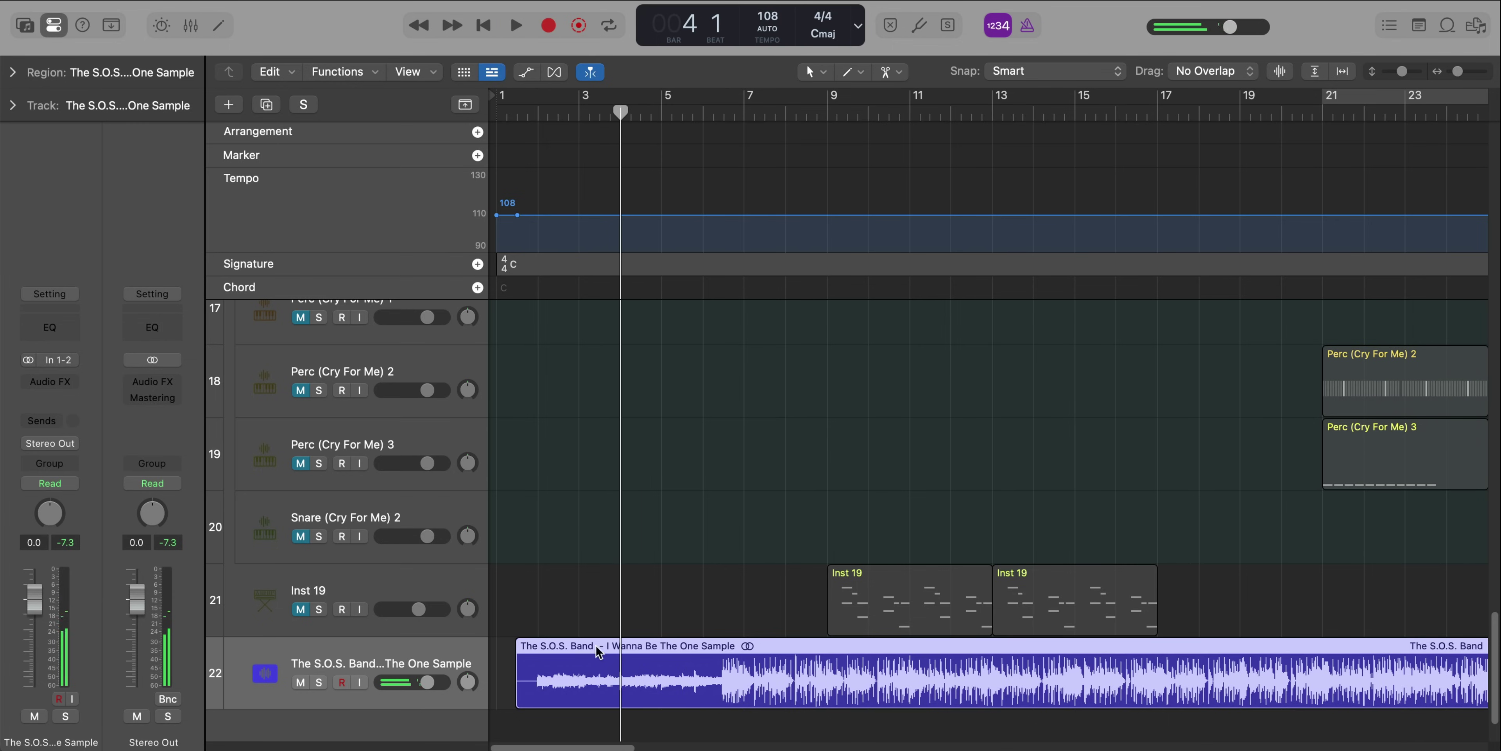
click(621, 678)
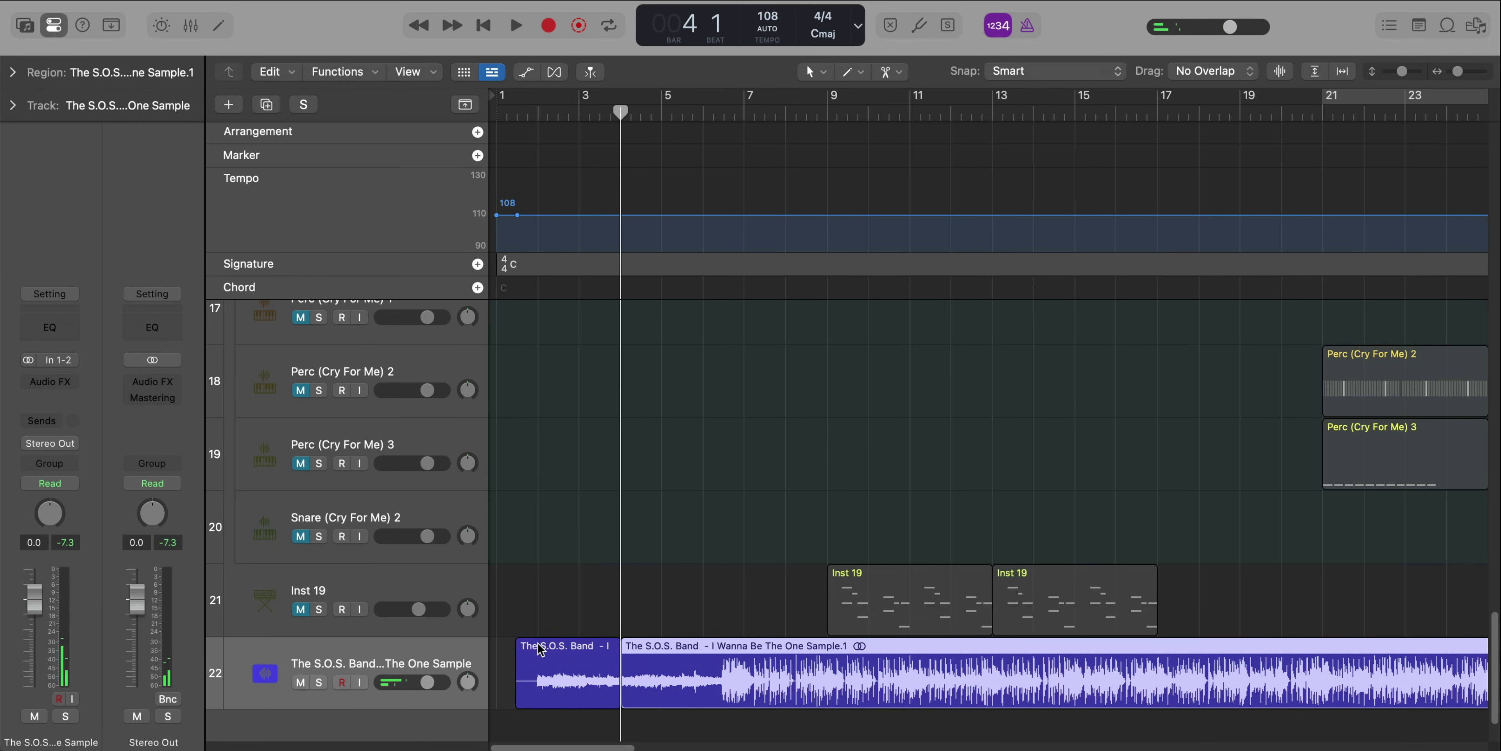
click(539, 648)
key(super+z)
key(super+z)
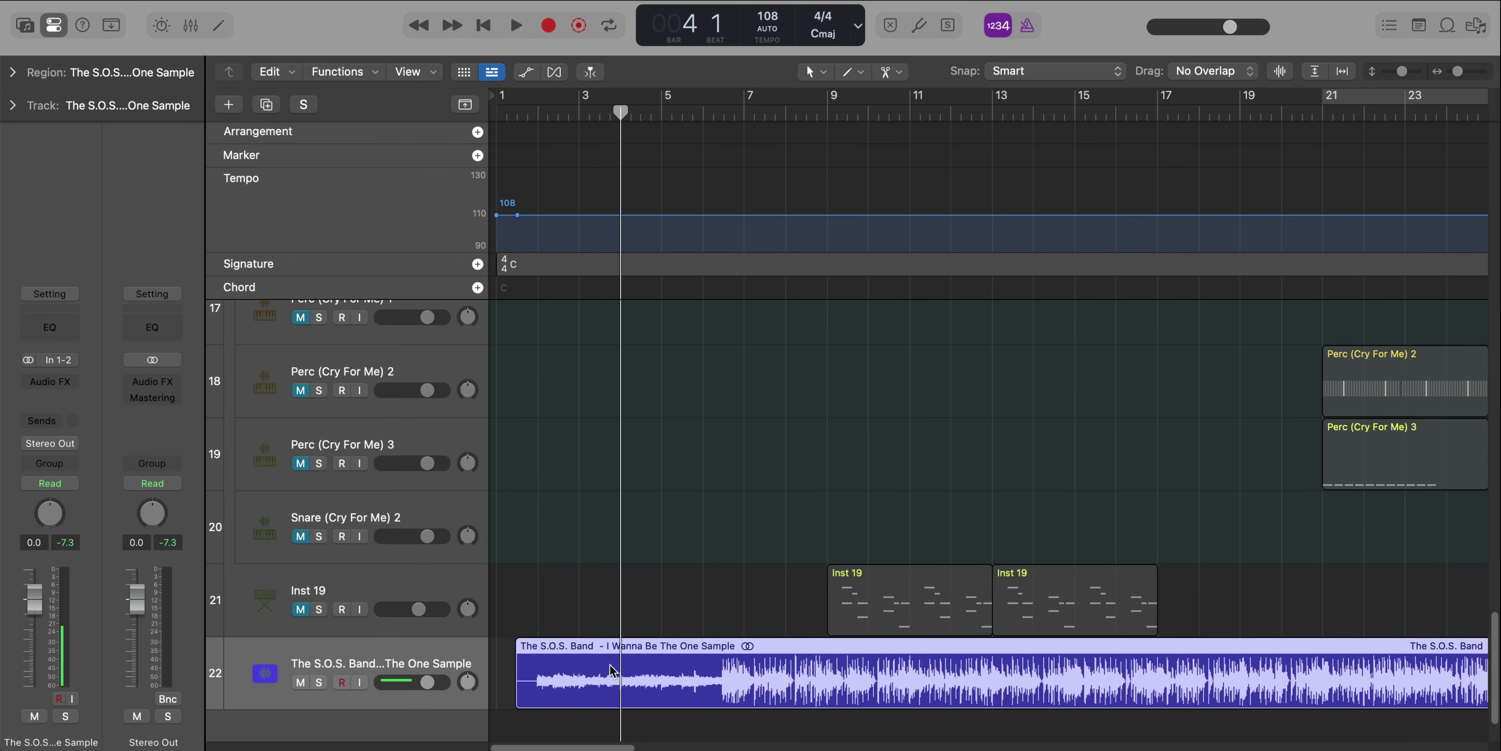
Enable Flex on the sample track in Polyphonic (Auto) mode and split the sample region at bars 2 and 4
click(555, 73)
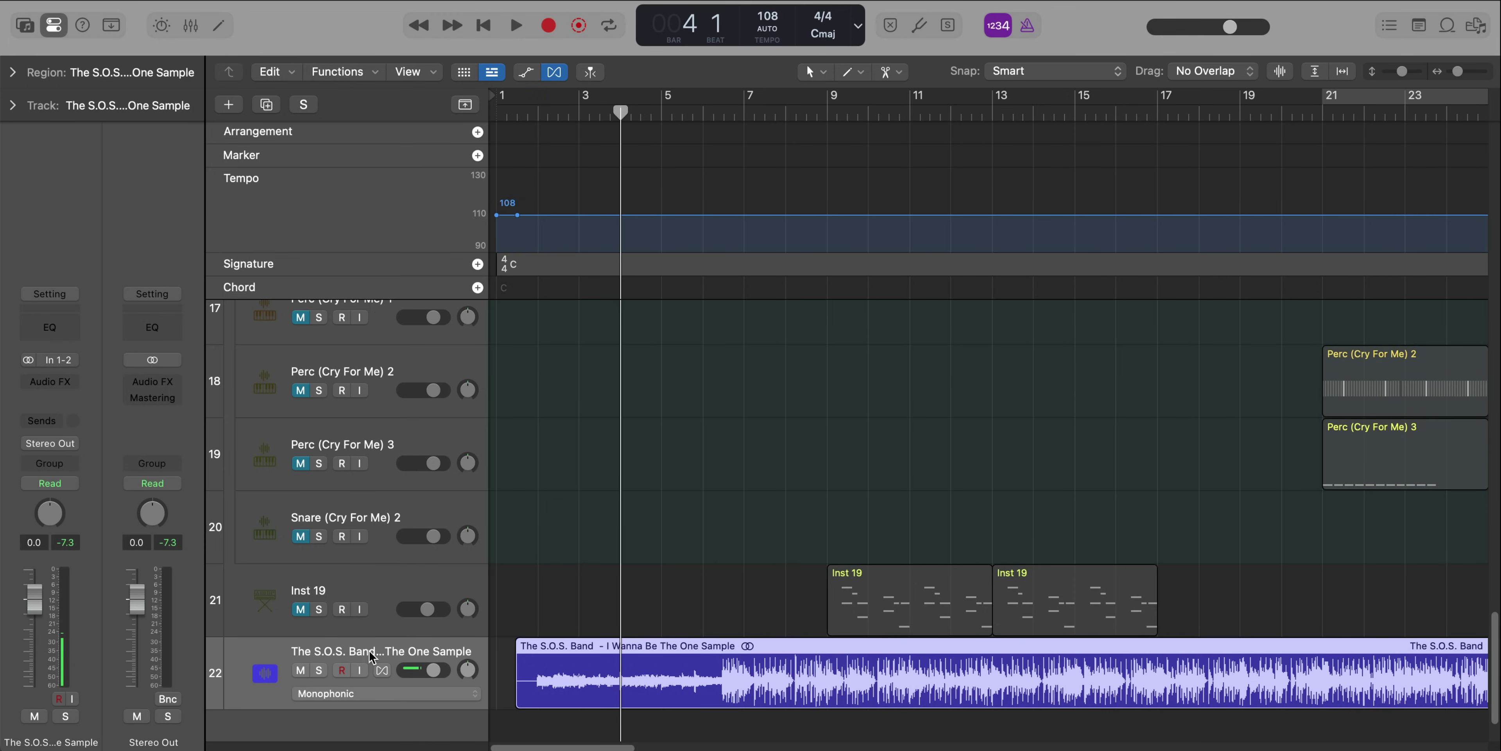
click(381, 671)
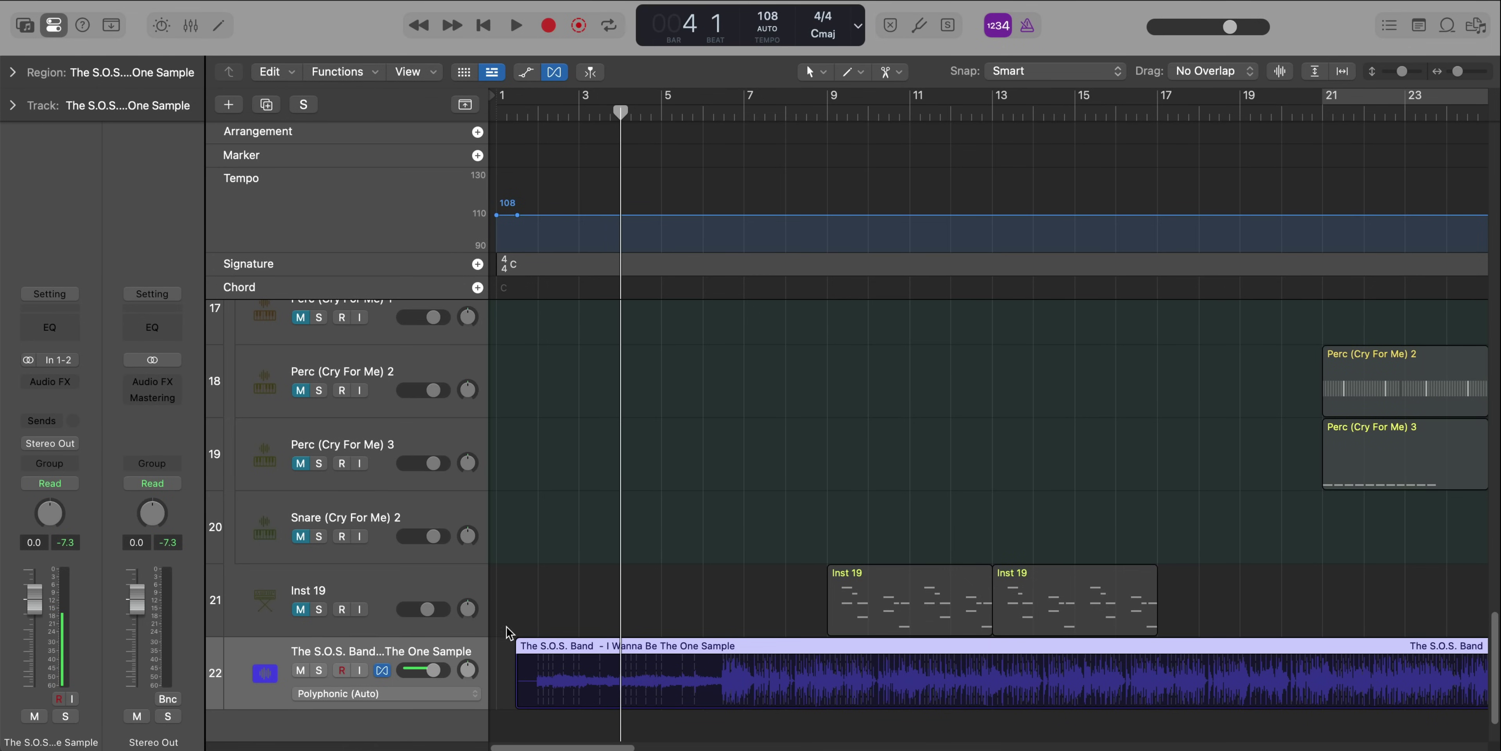
right_click(537, 641)
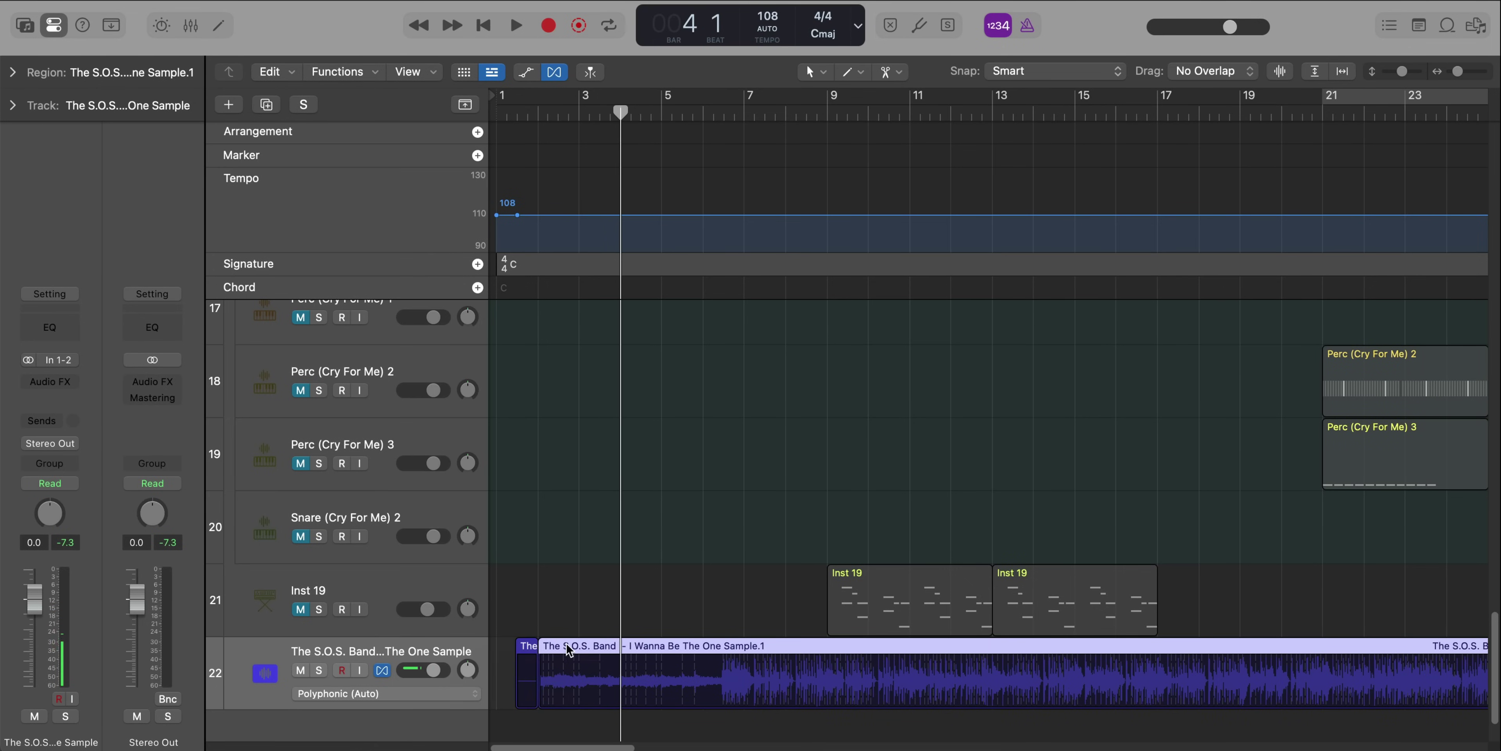
click(620, 645)
Cycle the sample slice between bars 2 and 4 and listen to it loop
click(588, 648)
key(c)
key(y)
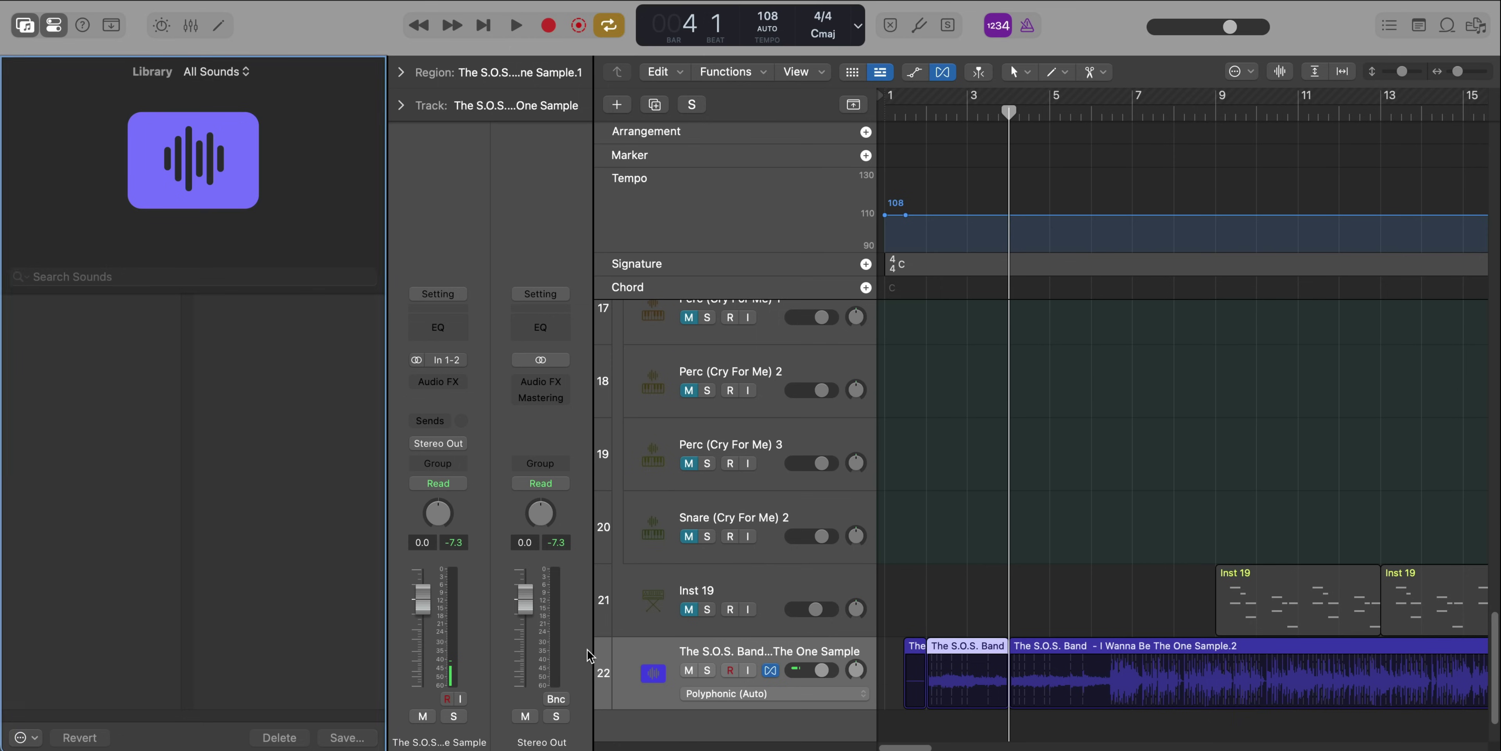
key(c)
key(u)
key(space)
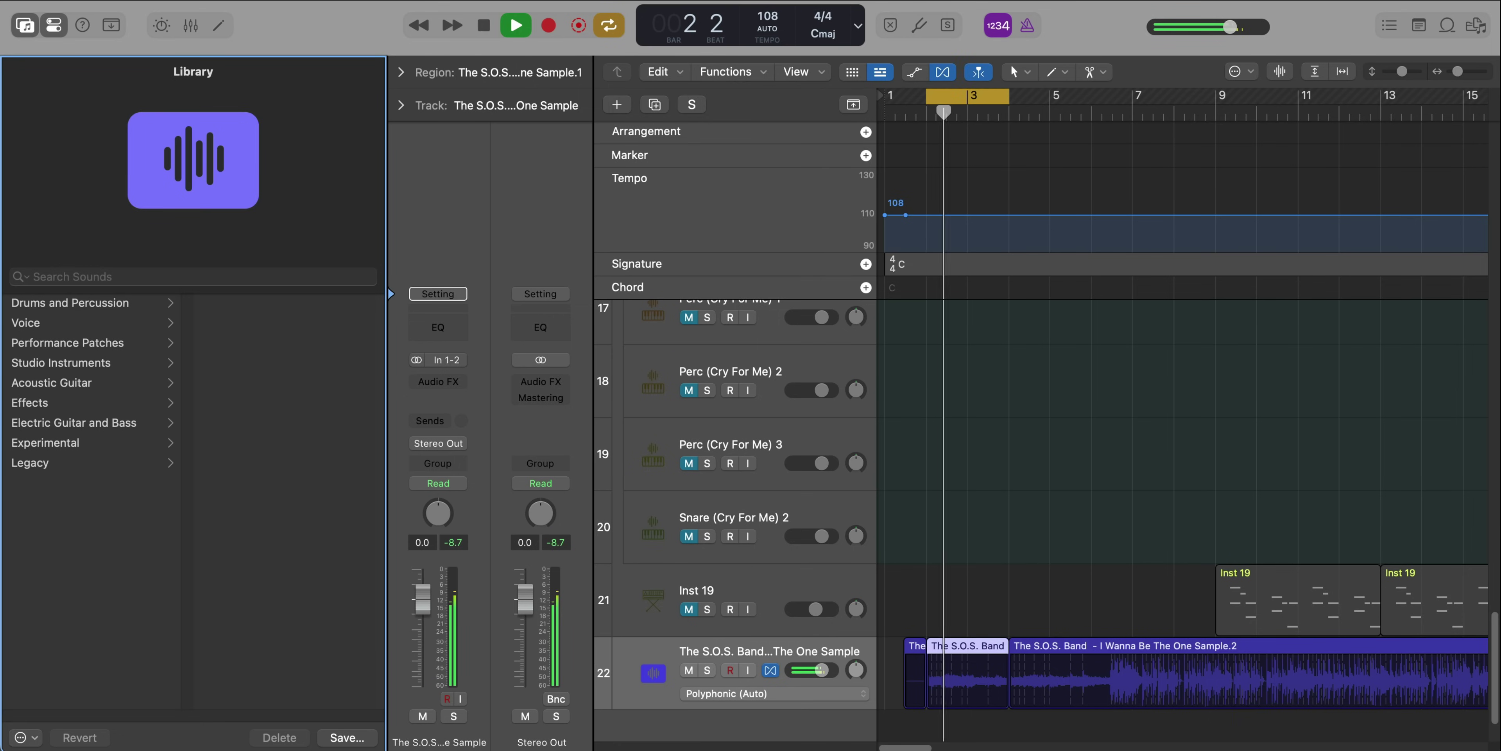
key(y)
scroll(431, 338, up, 1)
scroll(522, 407, down, 5)
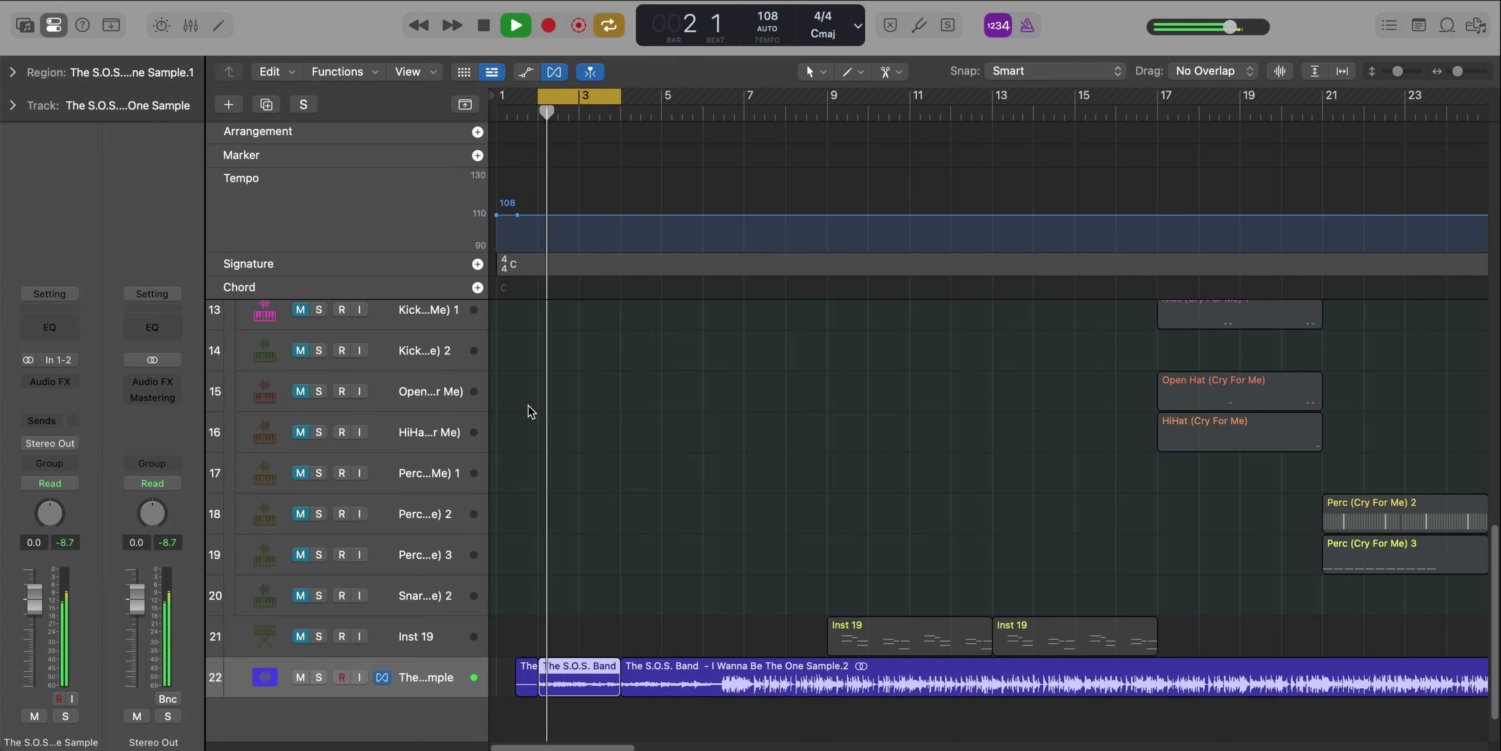
key(space)
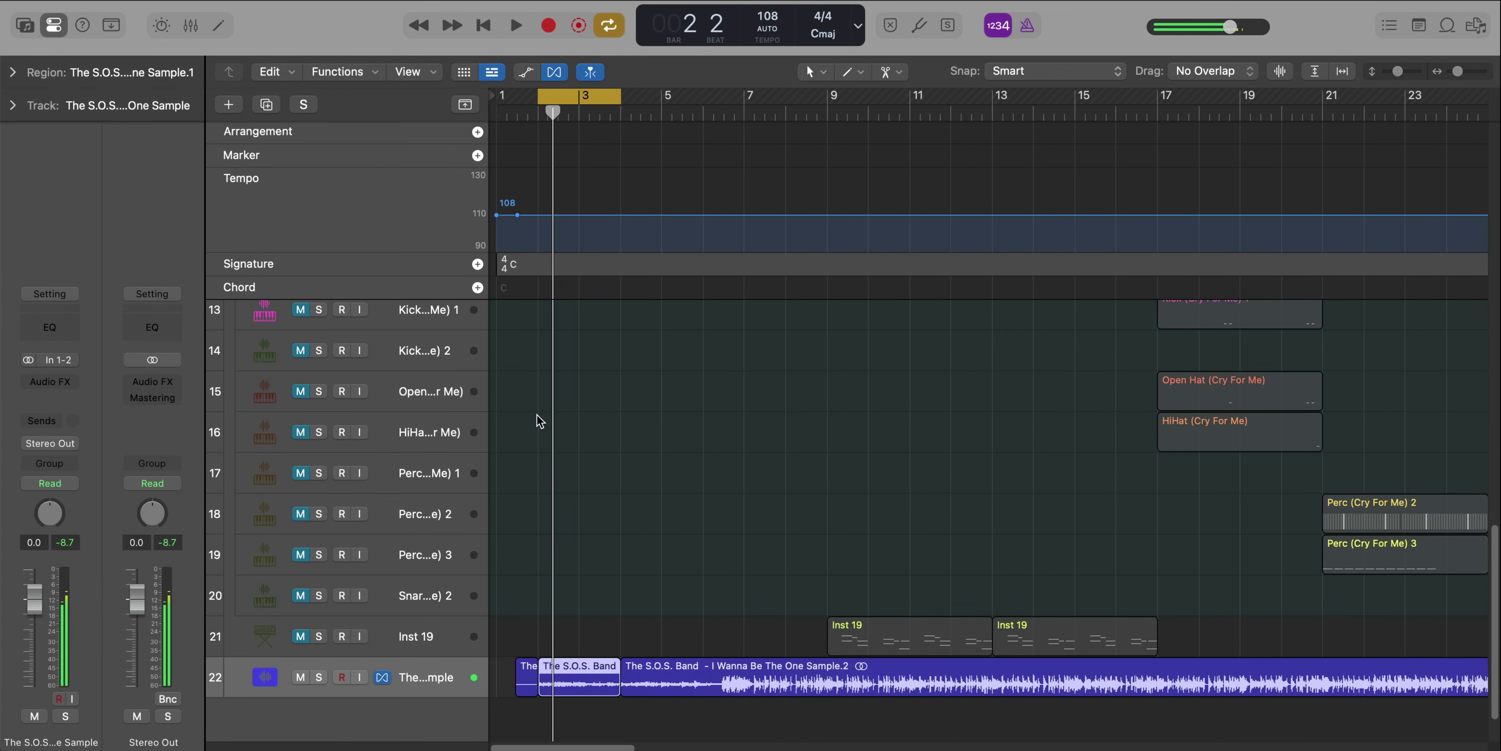
Switch back to the Untitled tempo set and hide the global tracks
click(273, 182)
mouse_move(349, 199)
click(554, 200)
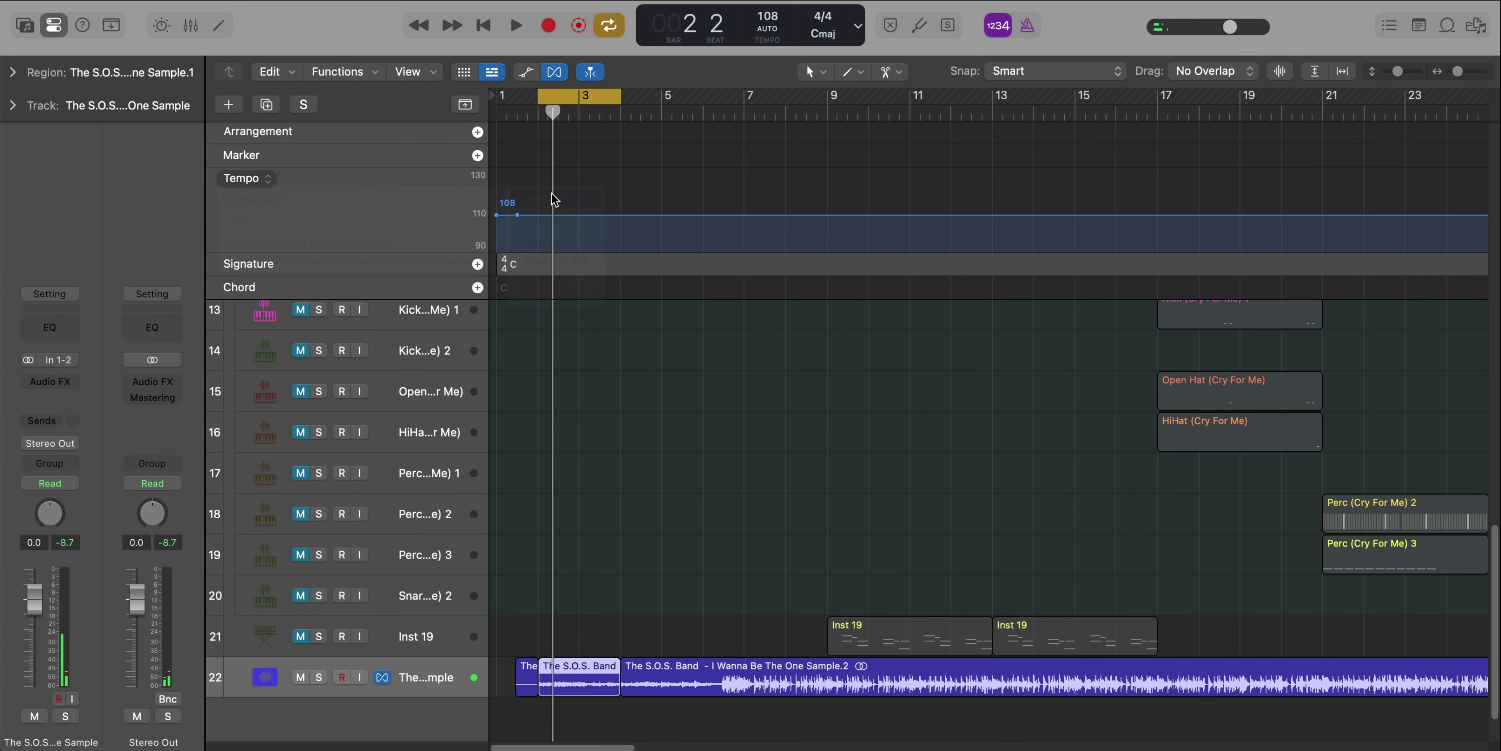
click(461, 105)
key(z)
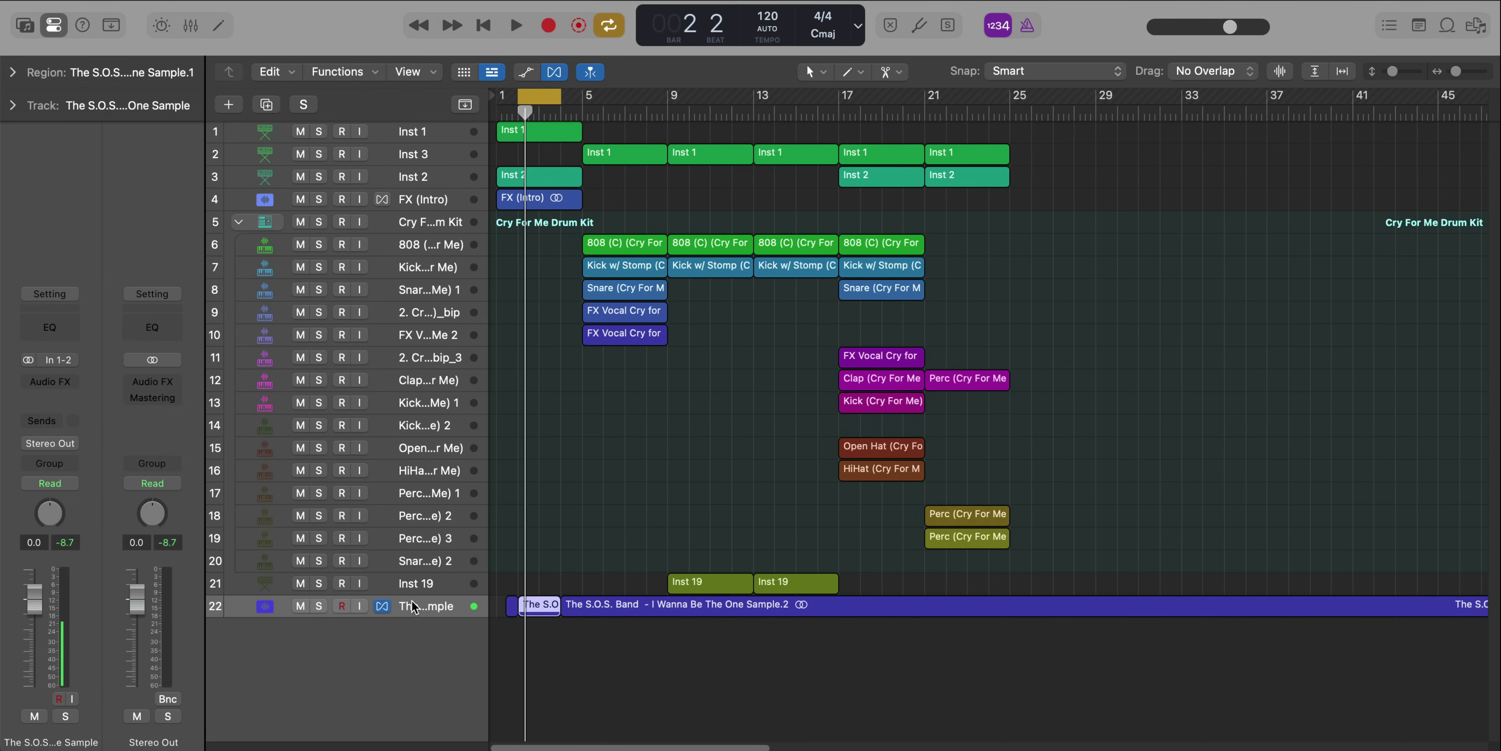
Move the two-bar sample slice to bar 25 on a new audio track at the top and mute the leftover sample regions
key(alt+super+a)
drag(534, 603, 1025, 628)
drag(461, 632, 511, 135)
drag(705, 664, 477, 624)
Set the cycle range to the sample slice from bar 25 to 27 and play it
key(space)
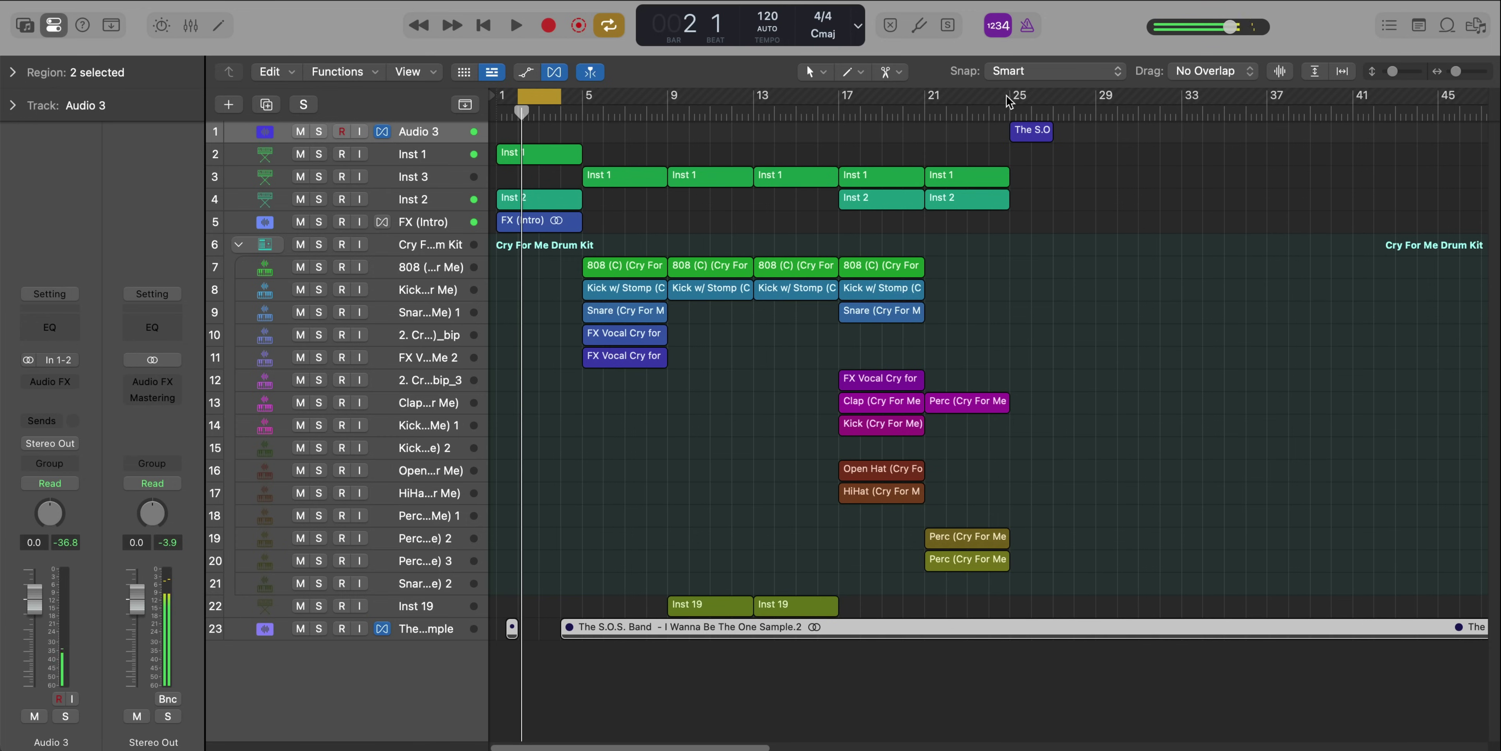
drag(1007, 96, 1056, 109)
key(space)
scroll(1066, 323, up, 5)
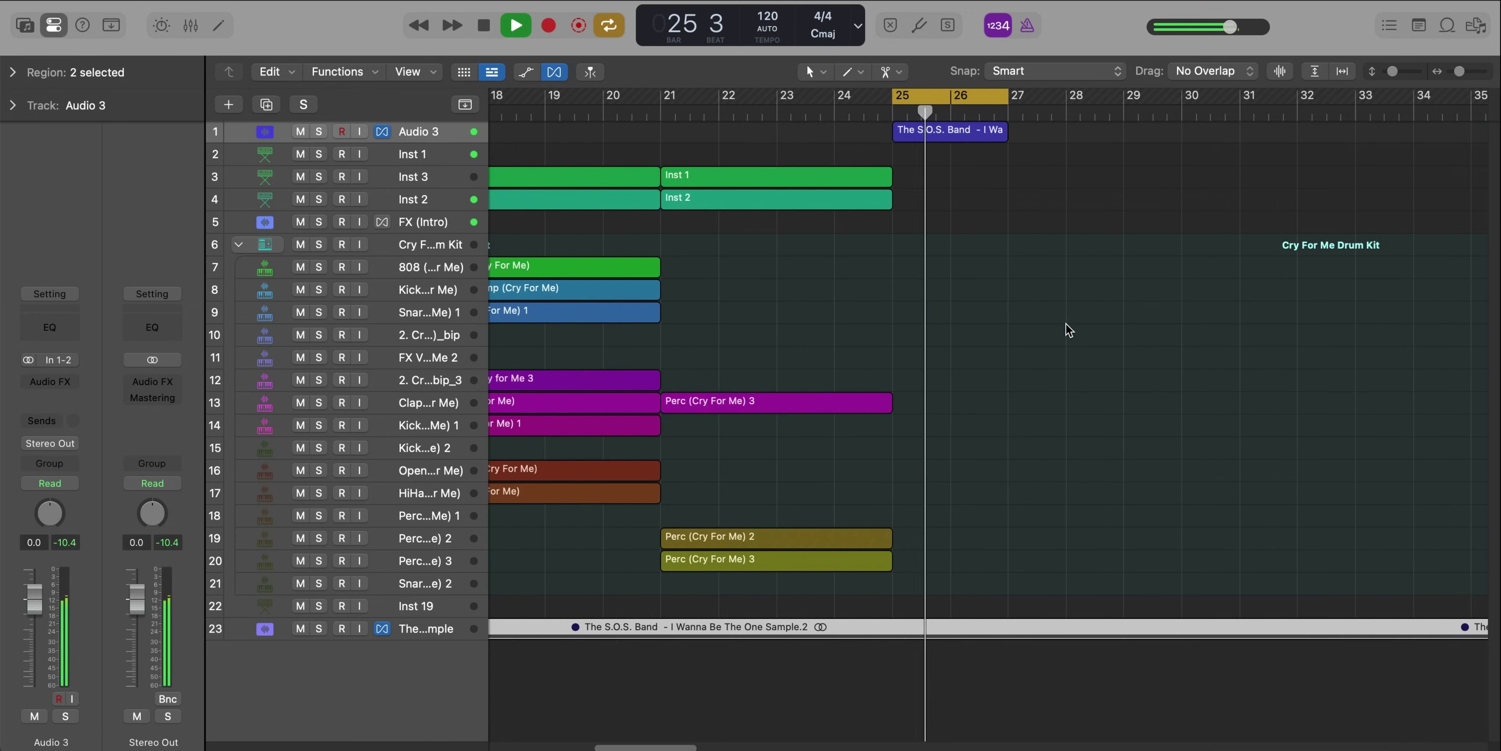
scroll(1066, 325, up, 3)
scroll(1066, 334, up, 10)
scroll(1063, 336, up, 5)
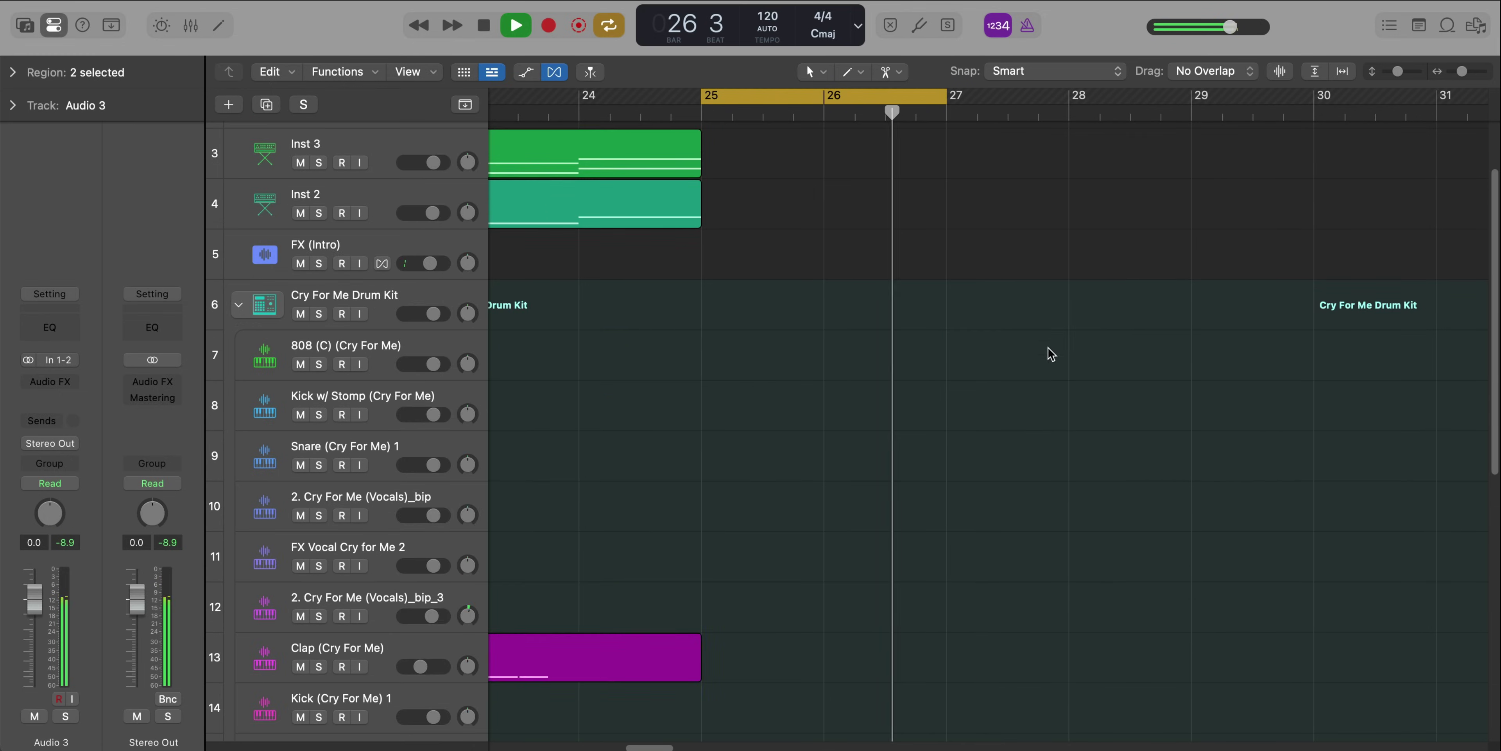
scroll(1031, 367, up, 3)
key(space)
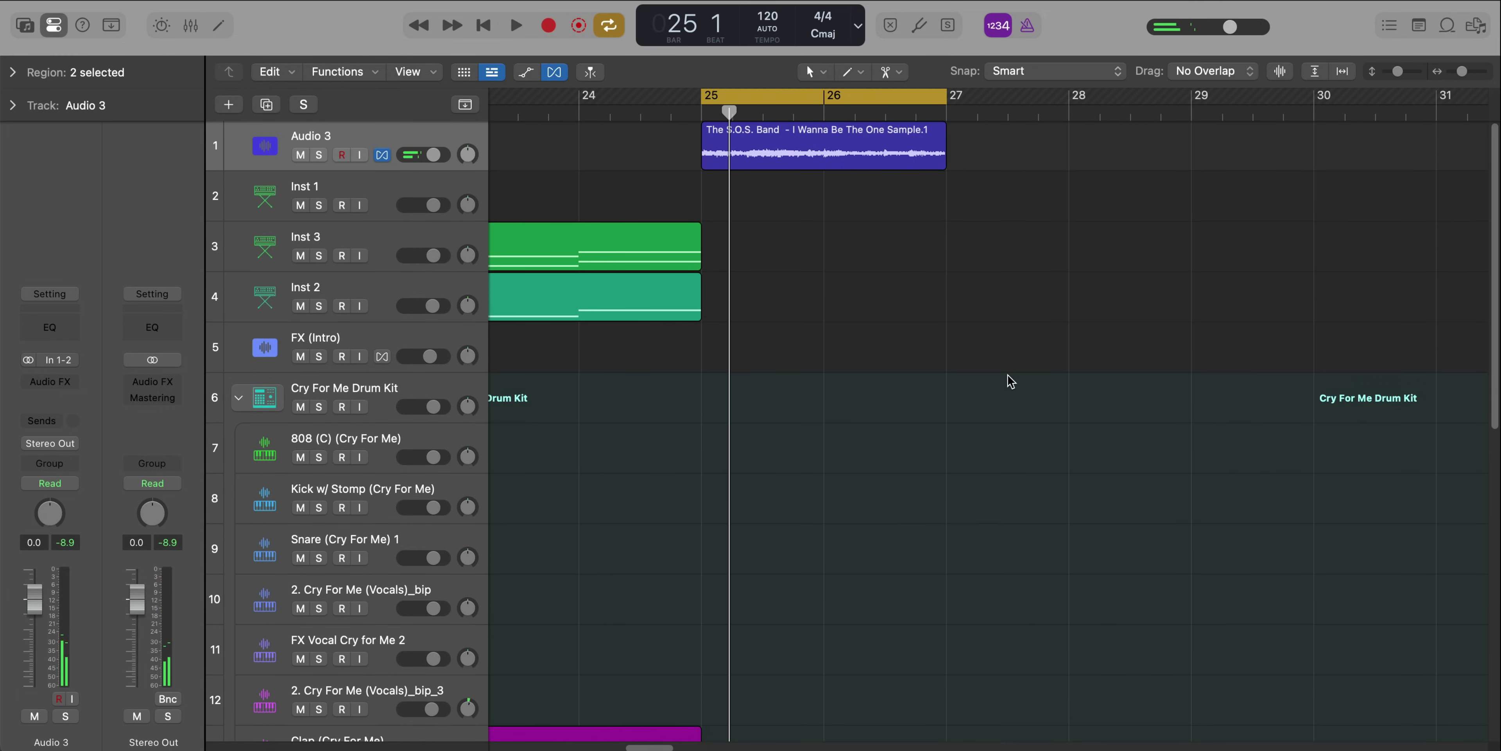
Transpose the sample slice at bar 25 up by 3 semitones and play it back
click(856, 132)
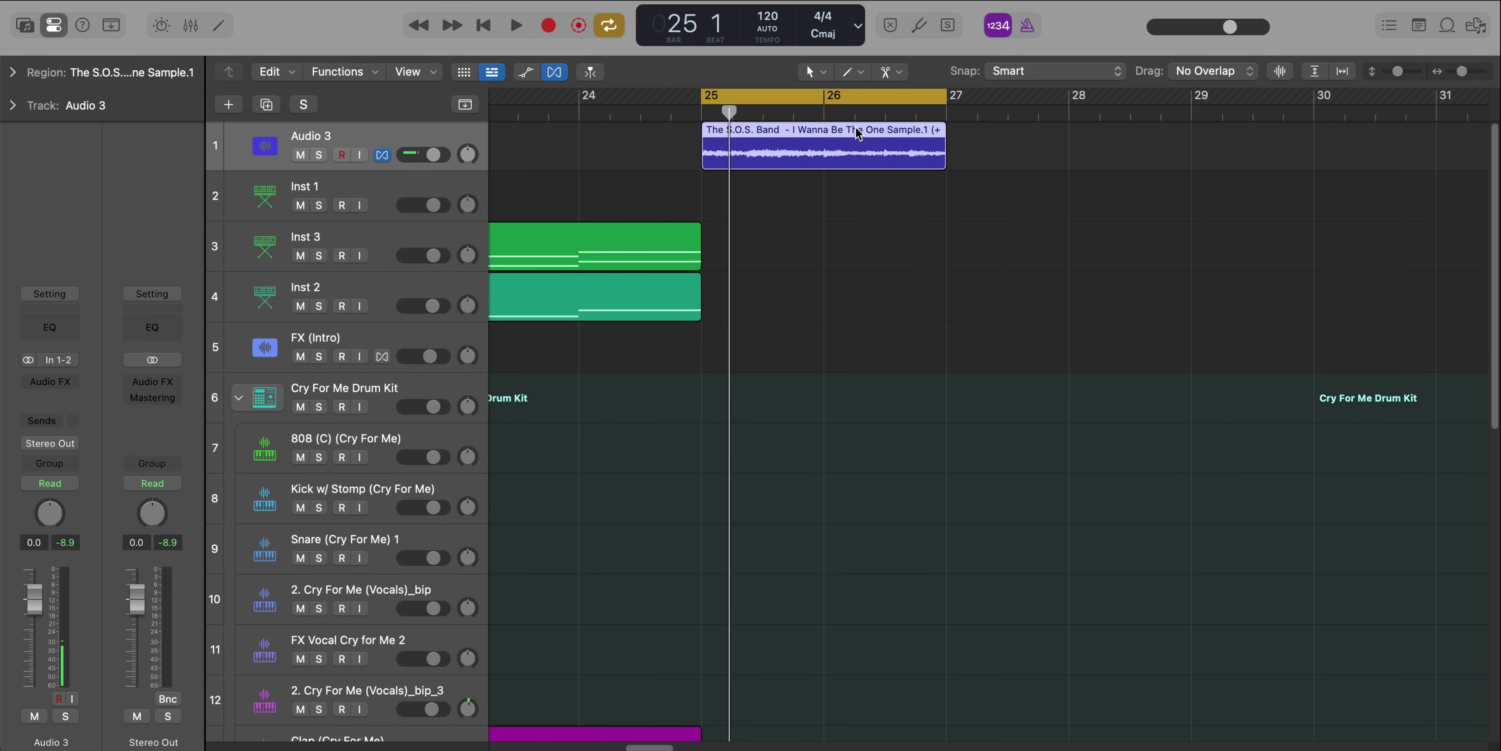
key(space)
scroll(856, 129, up, 3)
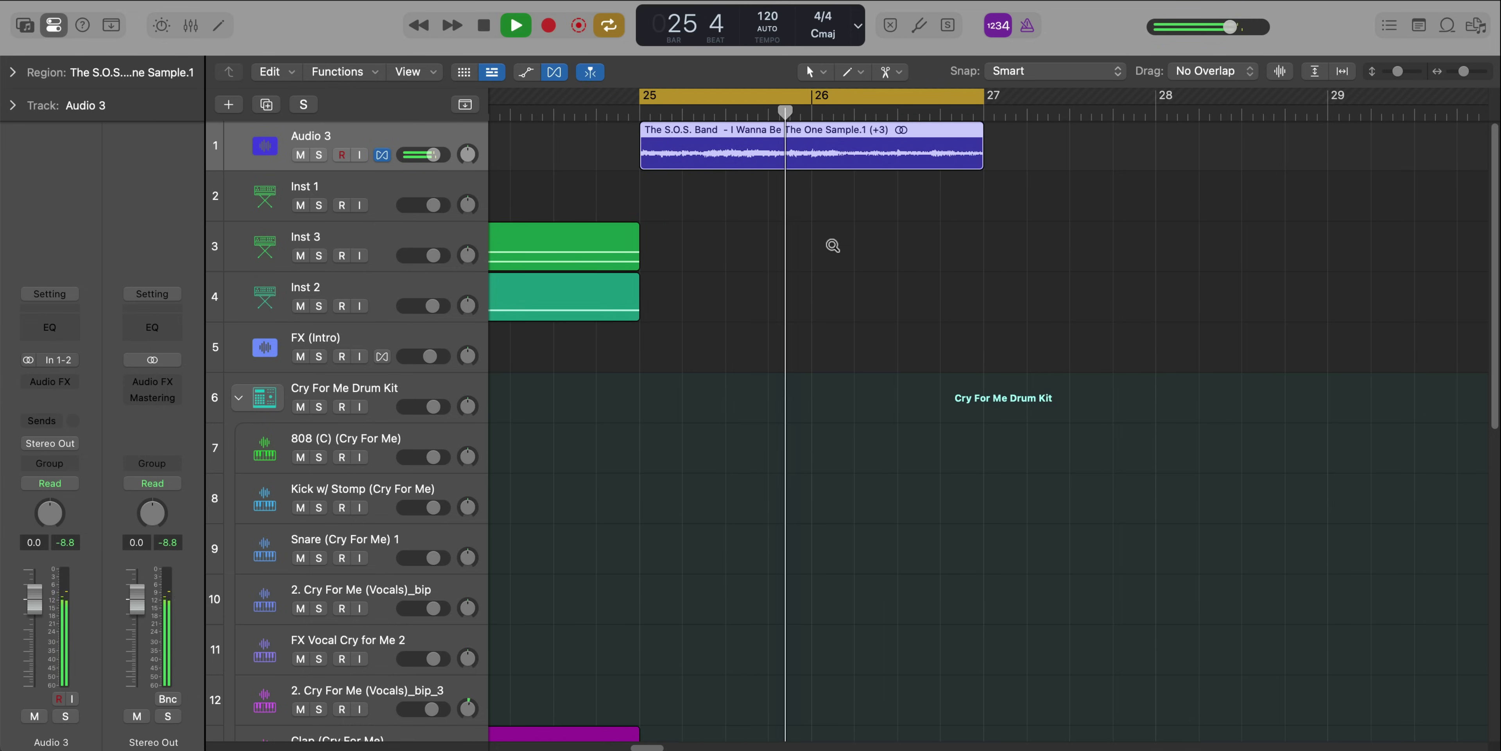
scroll(832, 244, up, 5)
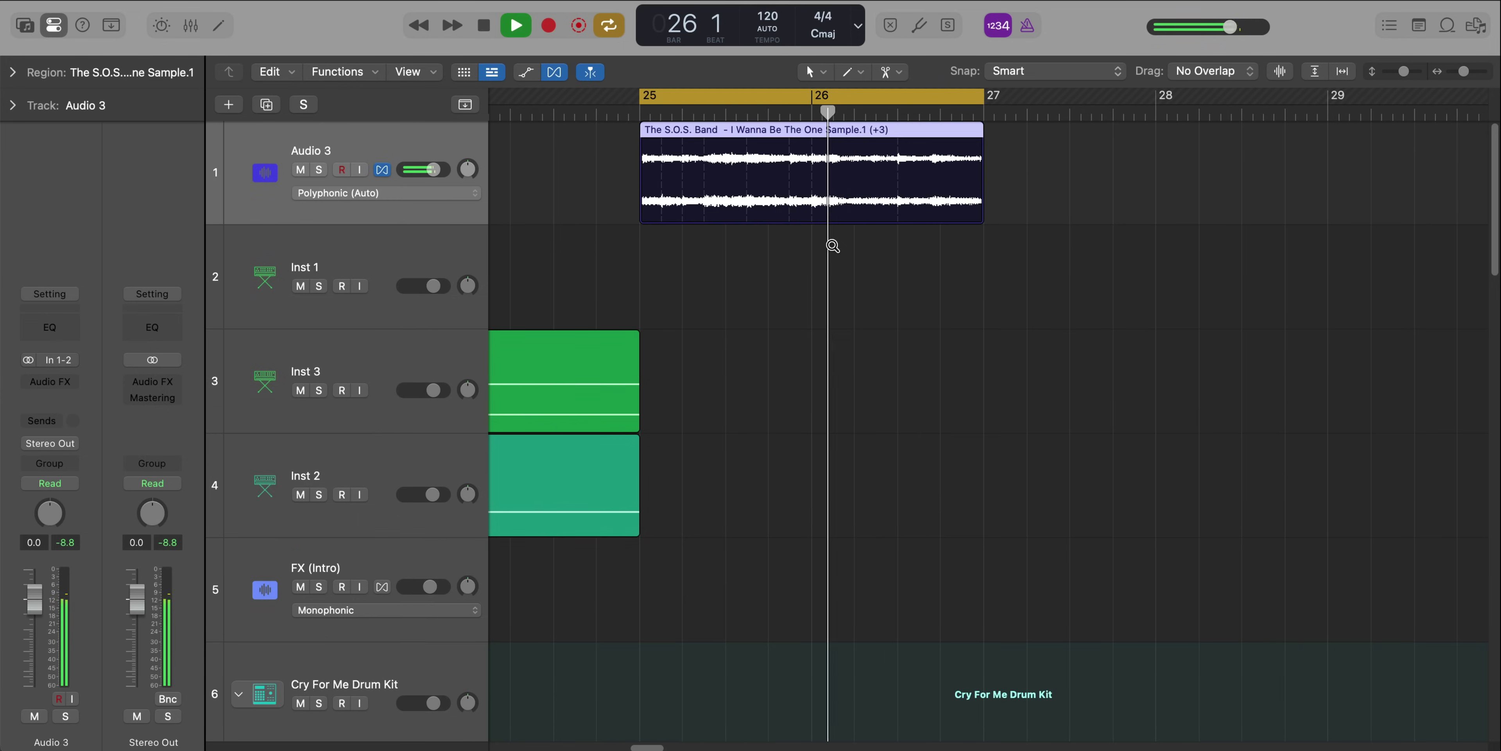
Raise the sample region's gain to +3.0 dB and play it back
click(13, 71)
key(space)
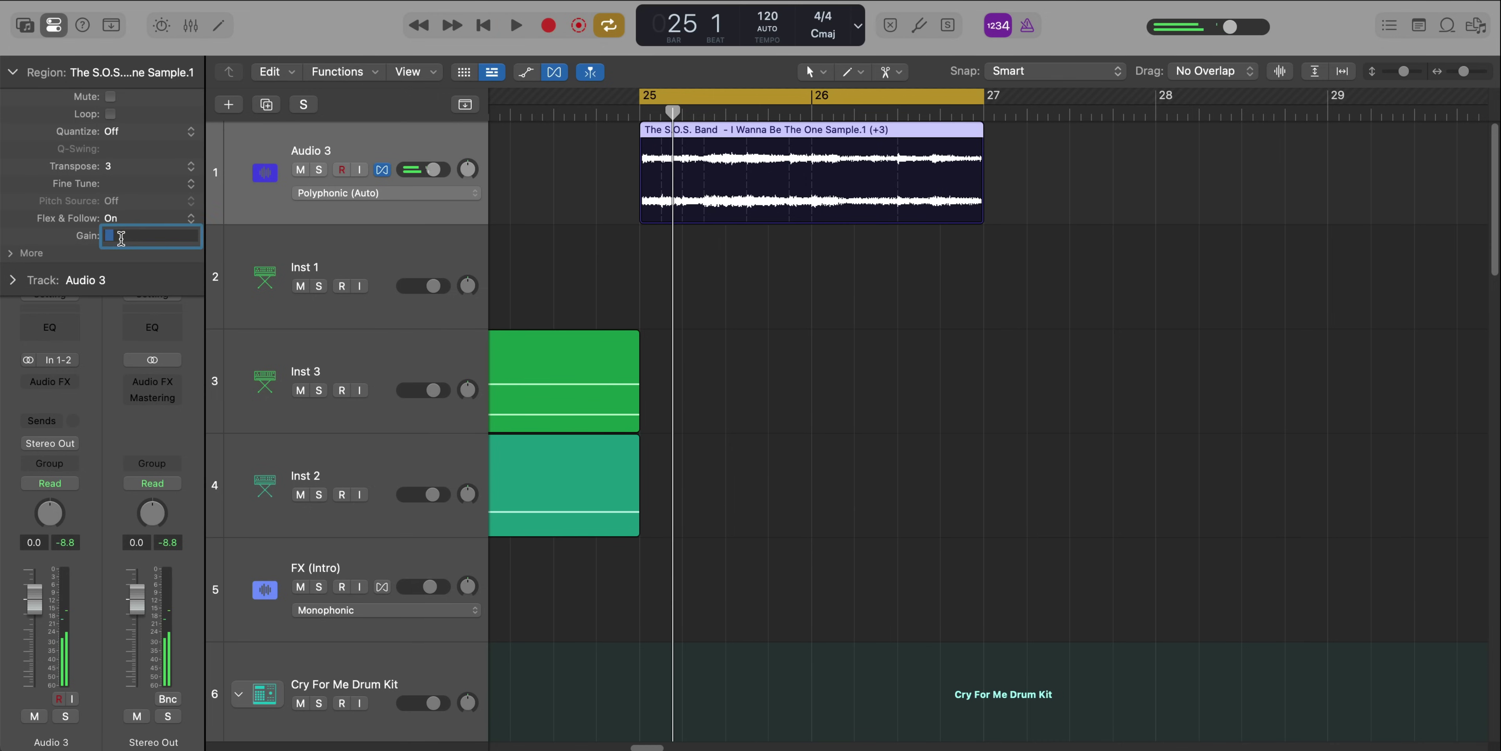
text(3)
key(Return)
key(space)
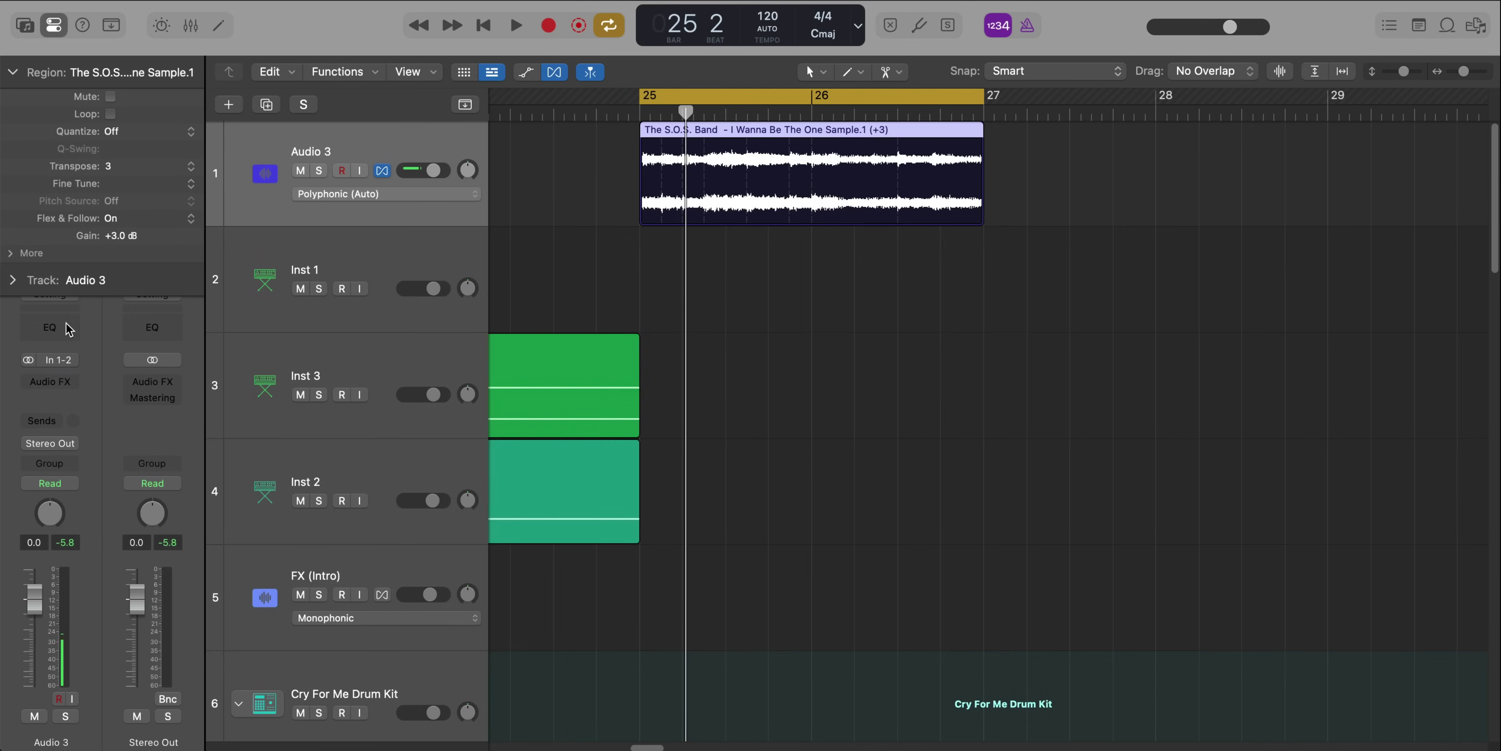
Add a Channel EQ with the Vocal Presence voice preset to the sample track and listen to it
click(50, 319)
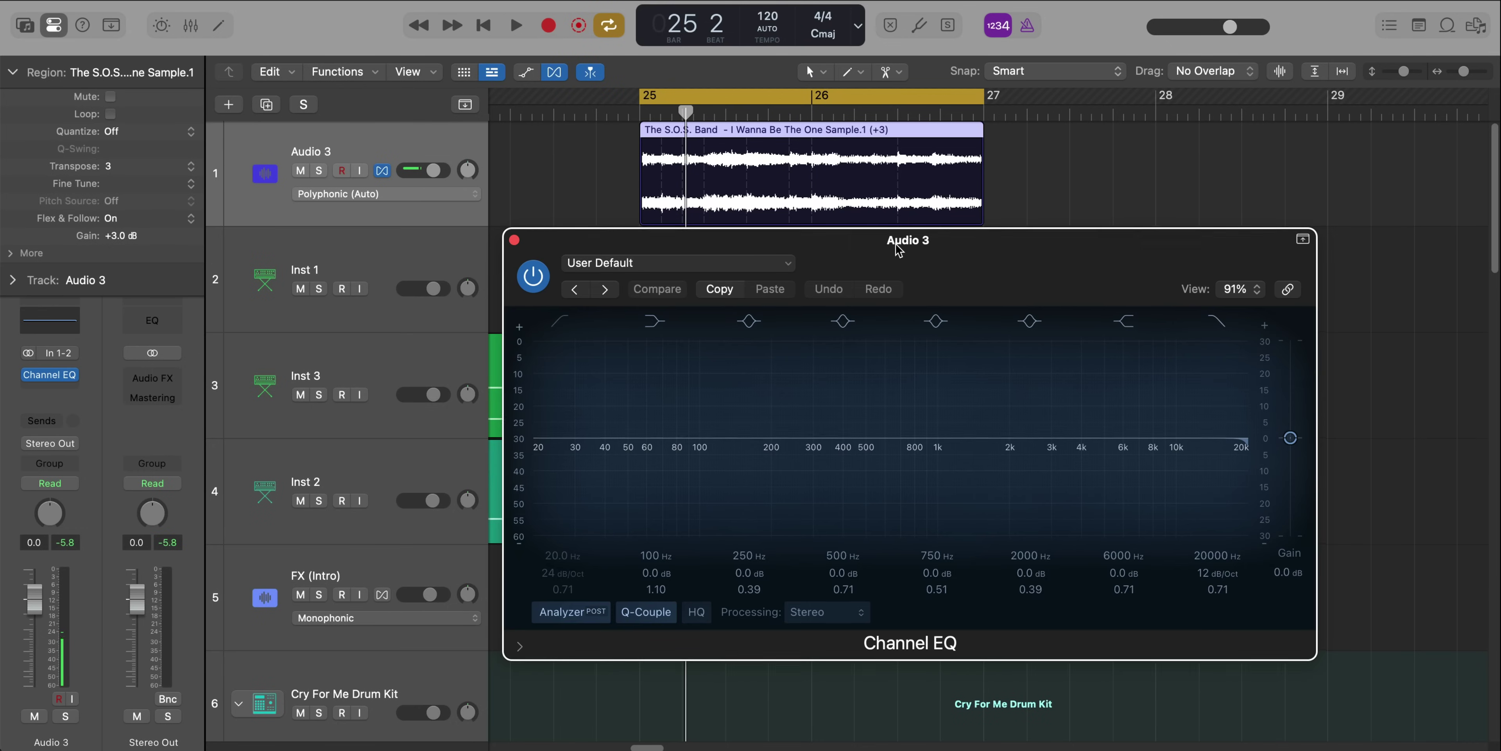
drag(898, 249, 768, 169)
click(657, 182)
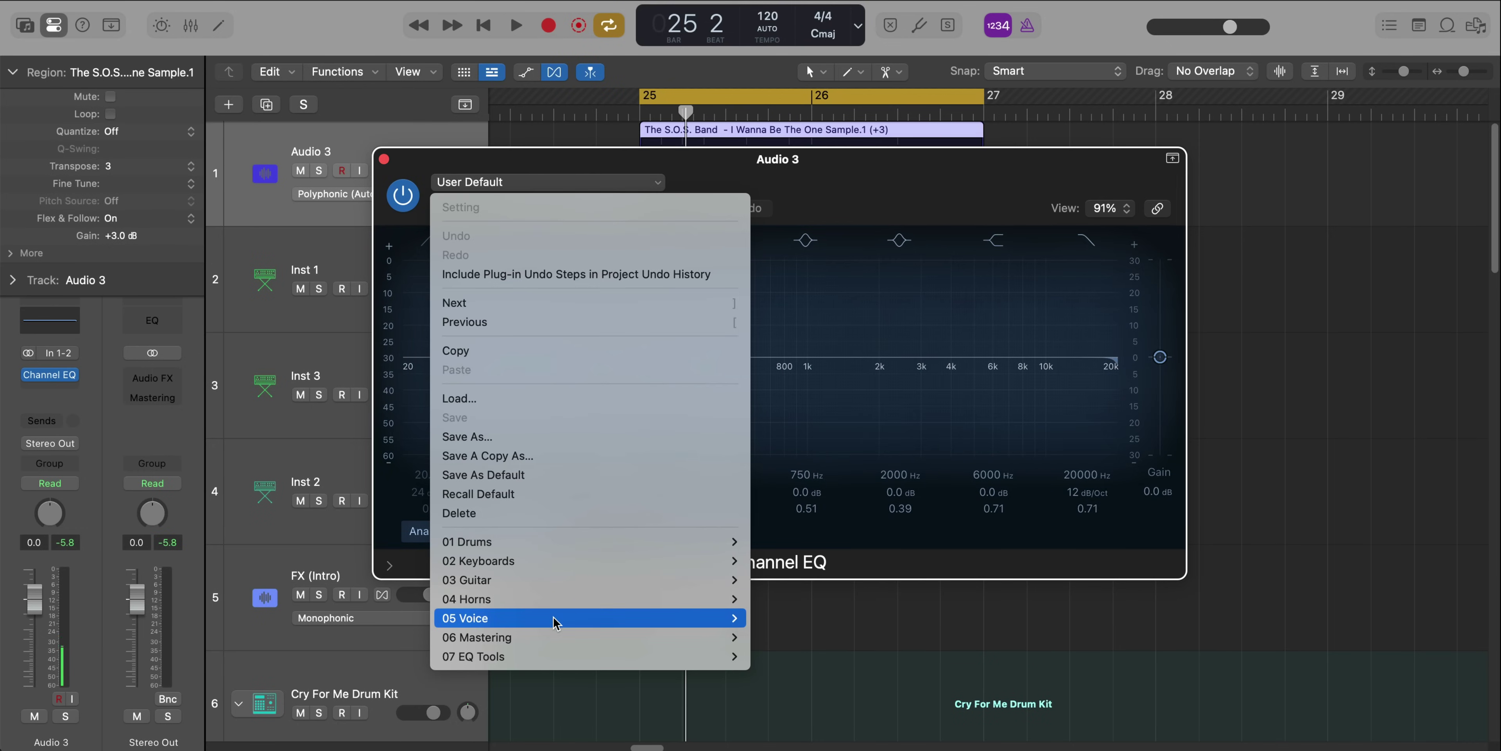
mouse_move(554, 622)
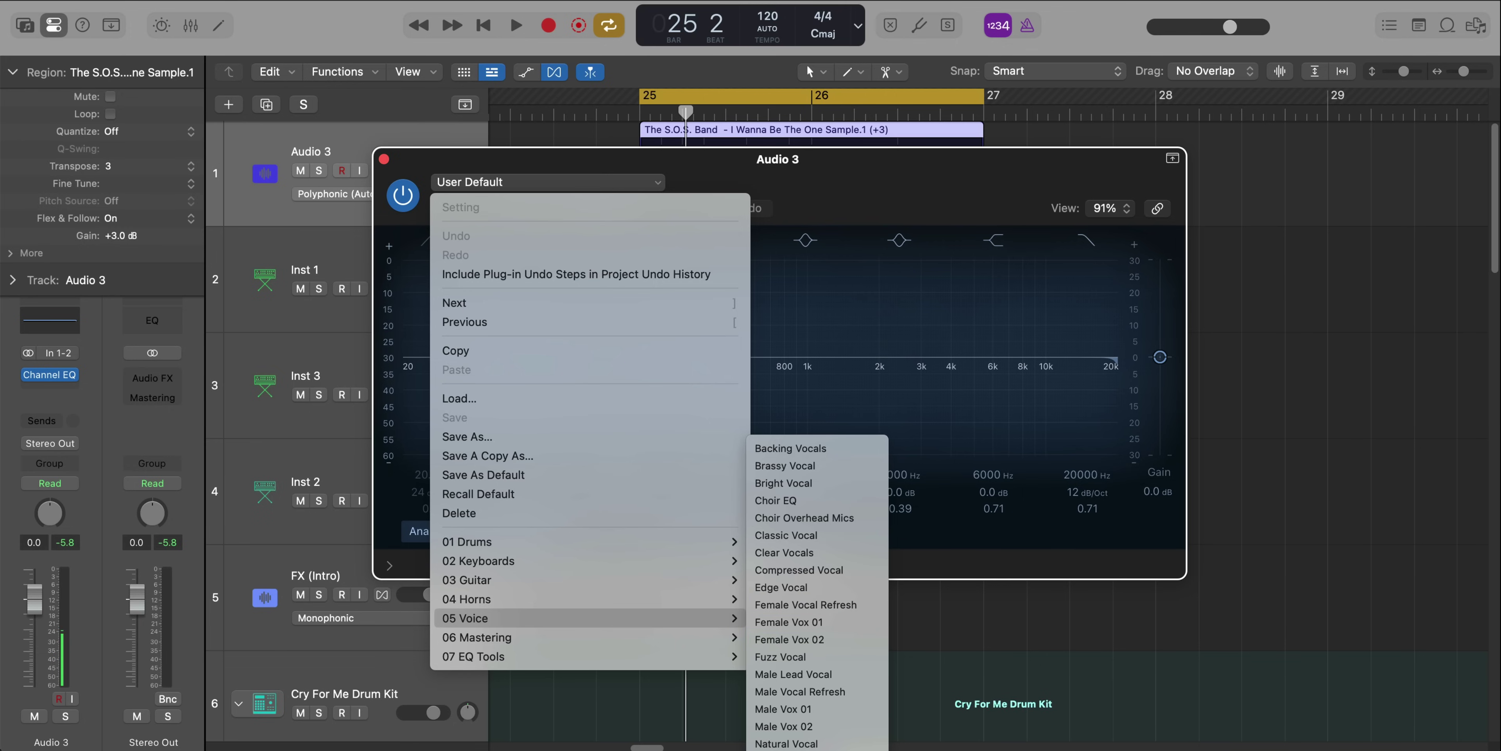
click(799, 565)
key(space)
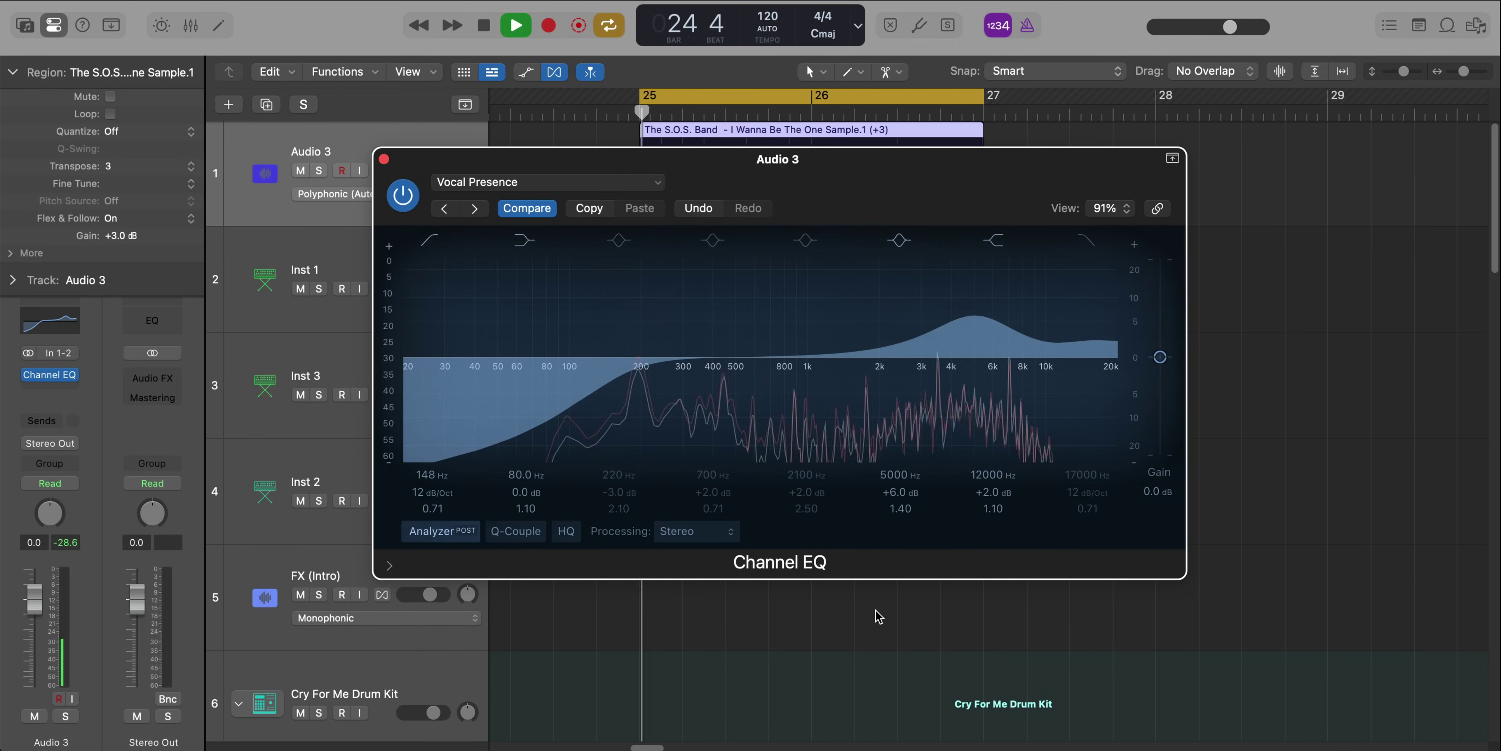
click(384, 159)
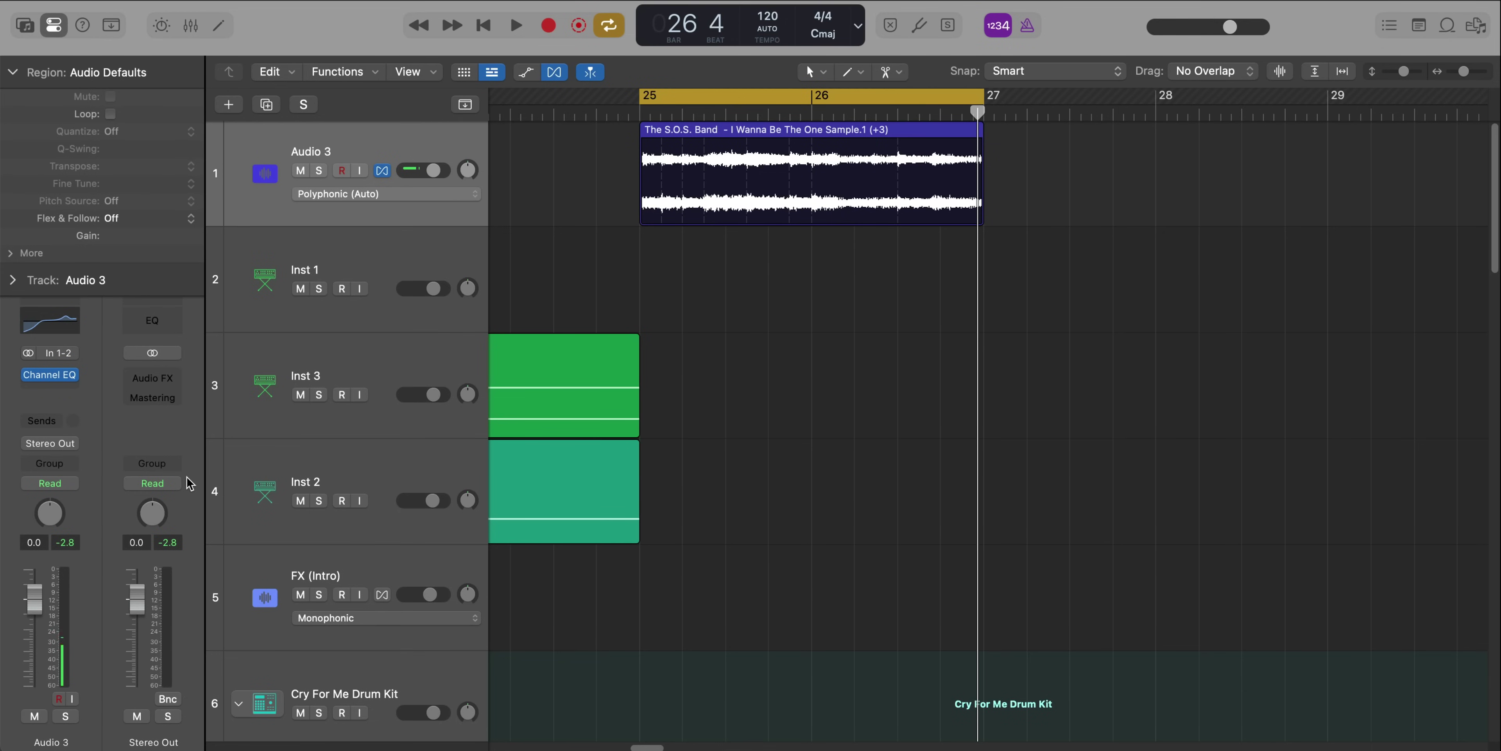
Add the Chorus effect to the sample track and set its mix to 10% during playback
key(ctrl+p)
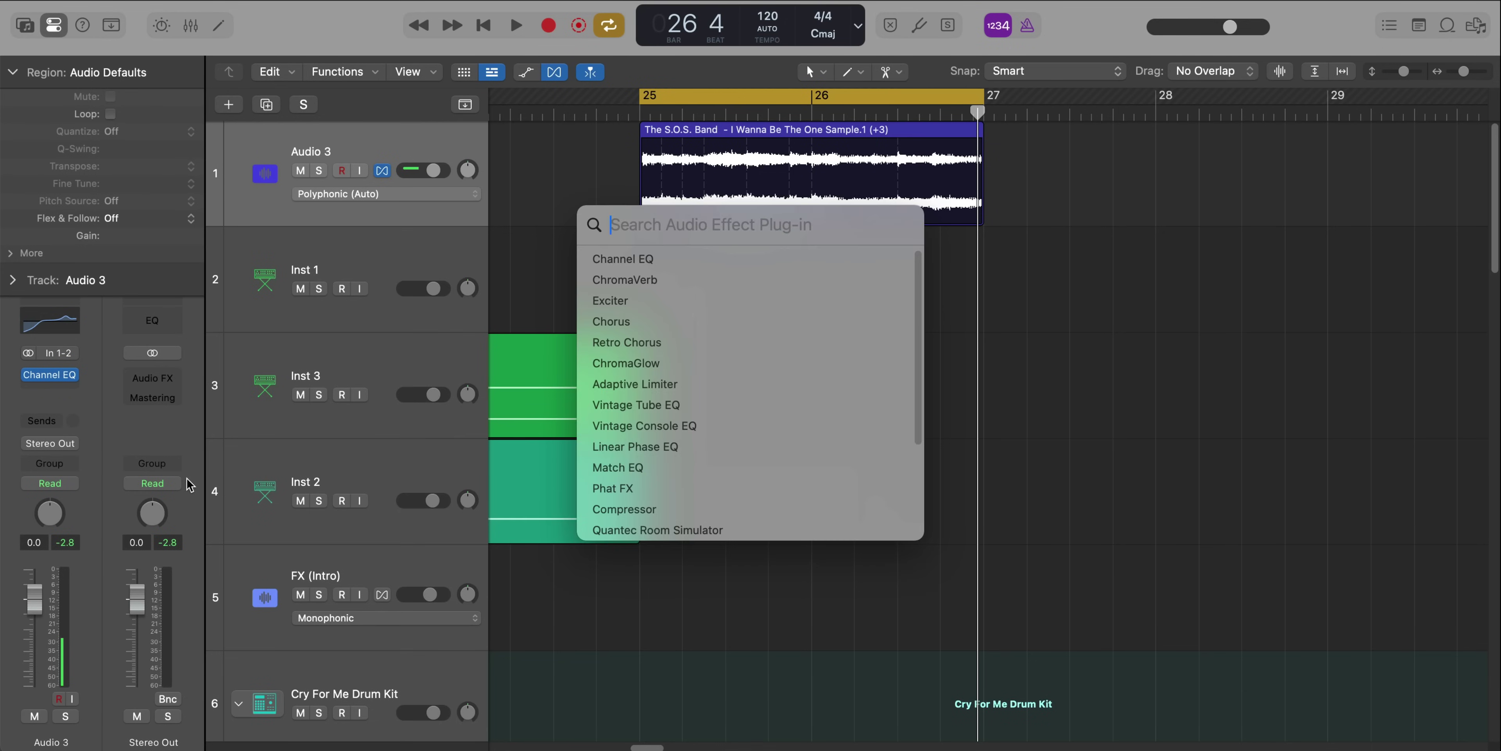
text(chro)
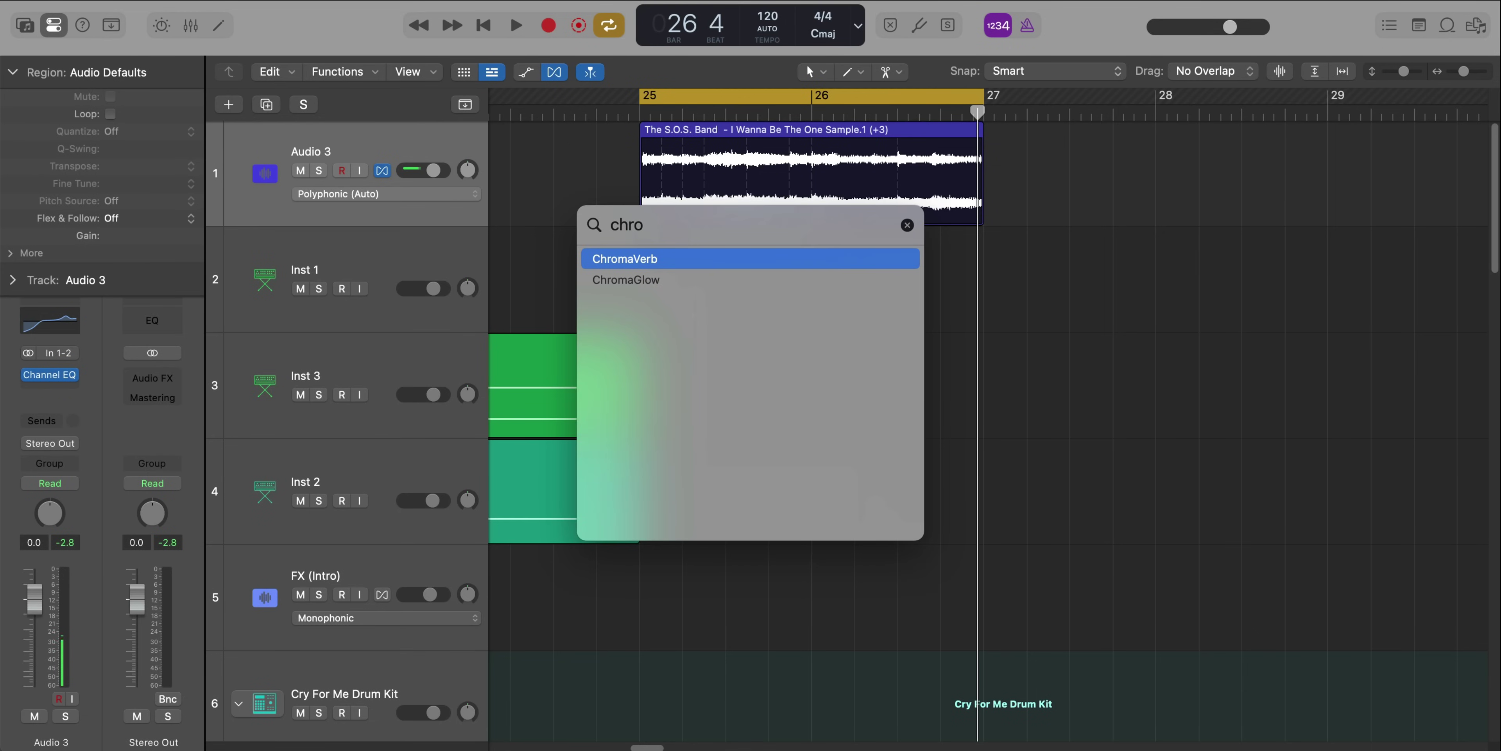
key(BackSpace)
key(BackSpace)
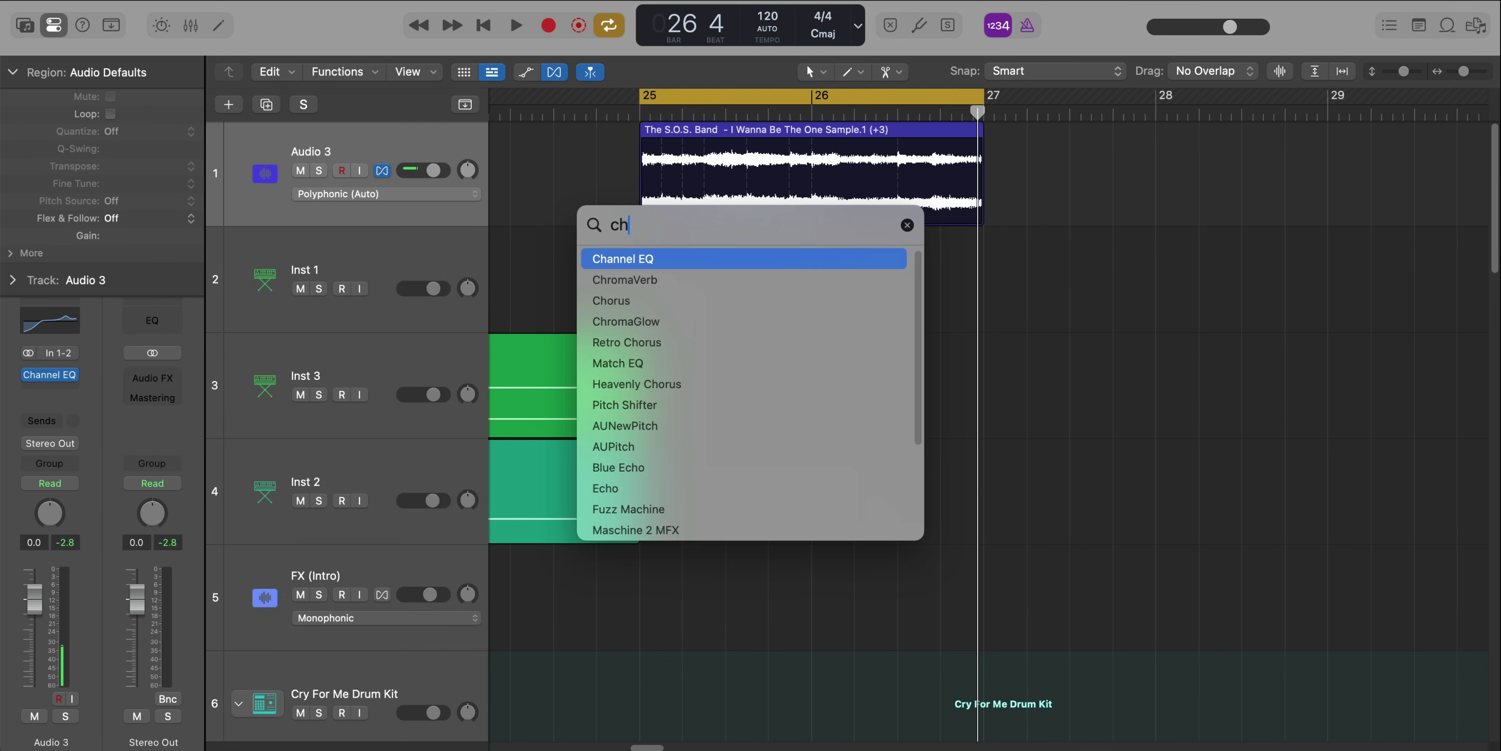
text(orus)
key(Return)
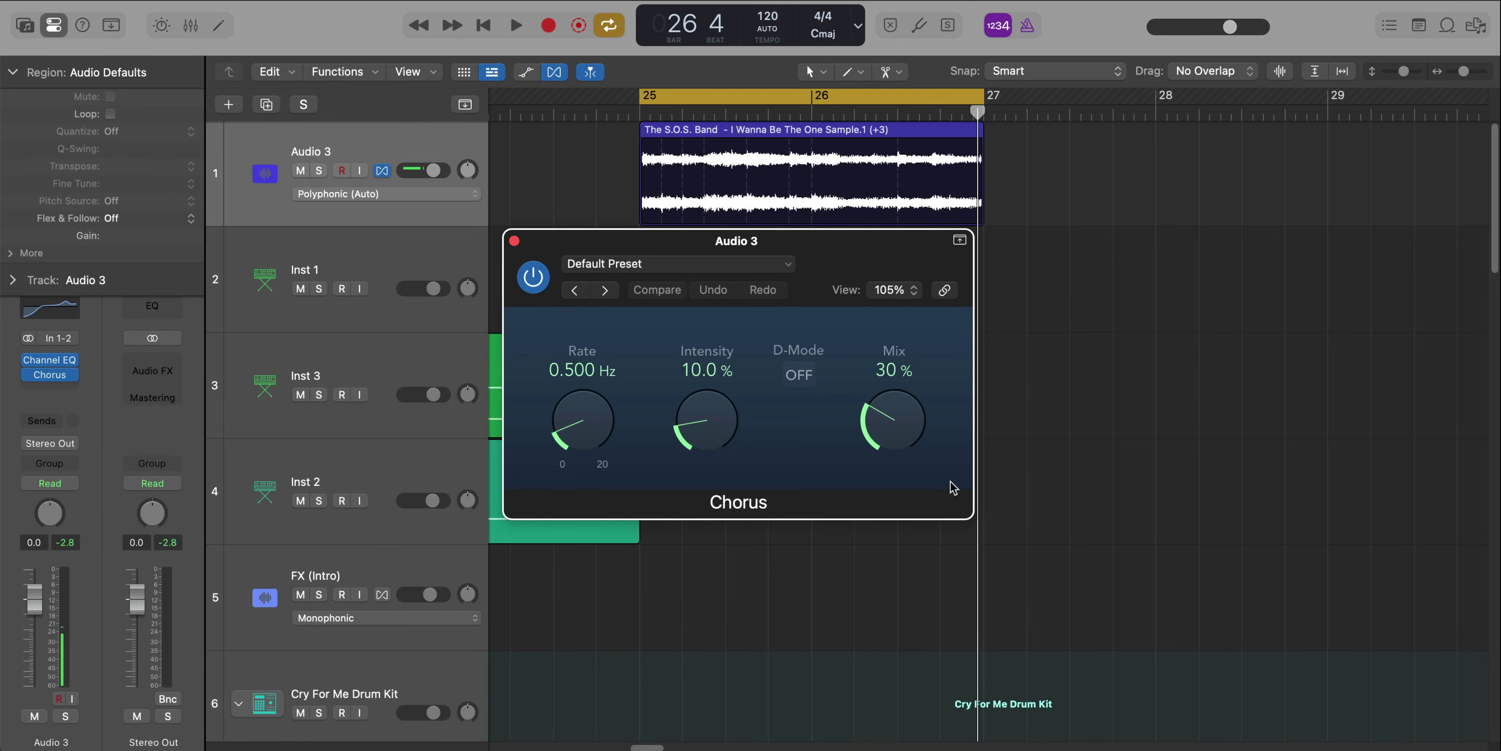
key(space)
drag(889, 419, 884, 434)
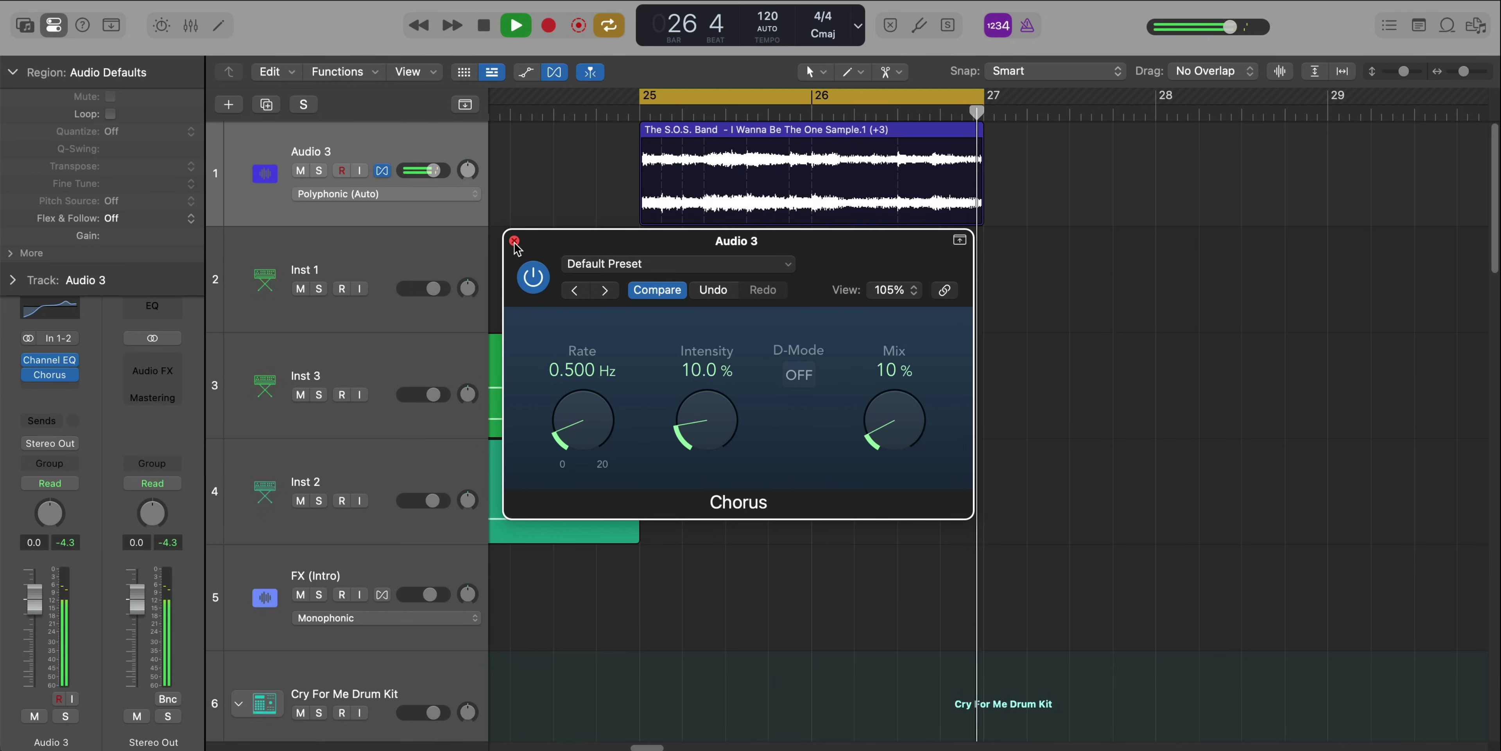
click(514, 242)
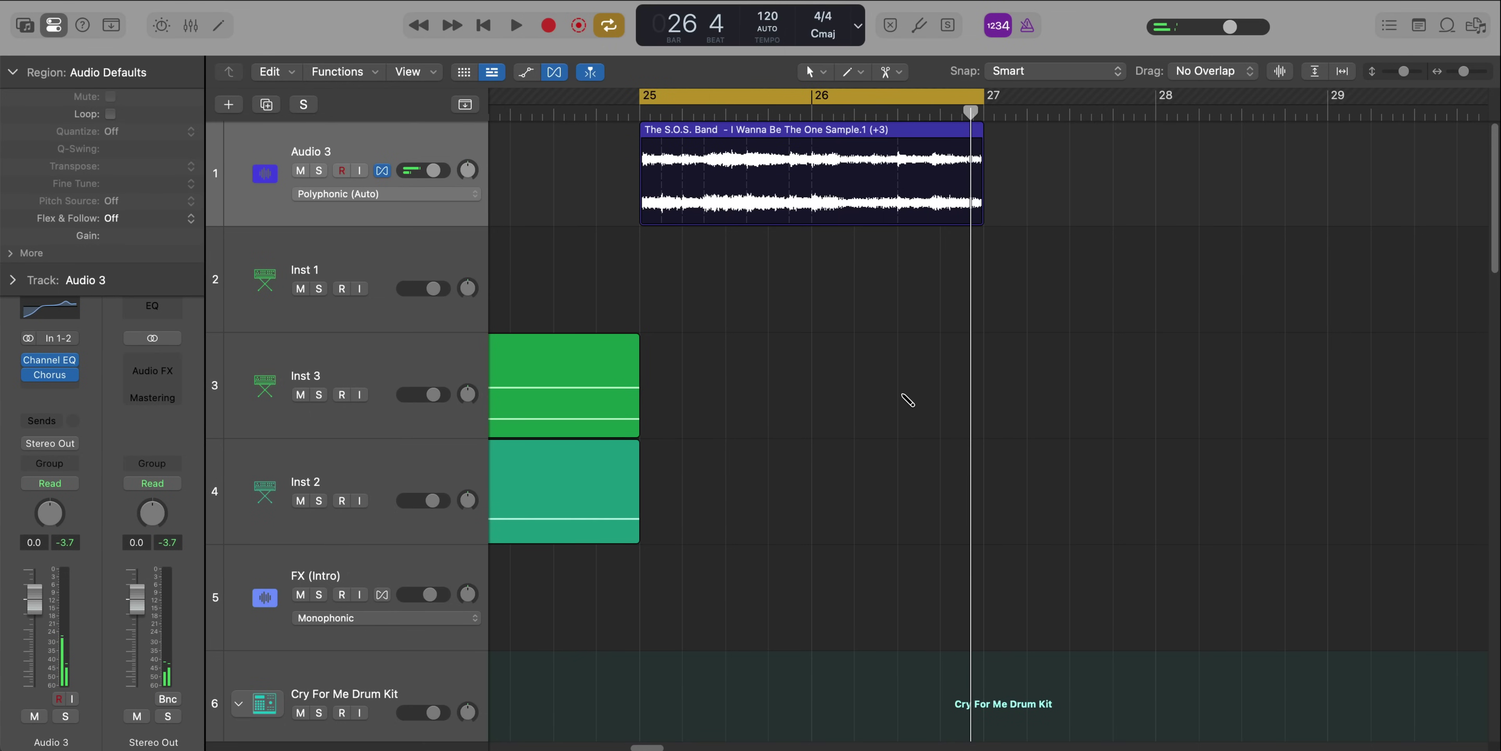
Add ChromaVerb to the sample track, set its wet level to 20% and adjust the decay
key(shift+a)
text(chroma)
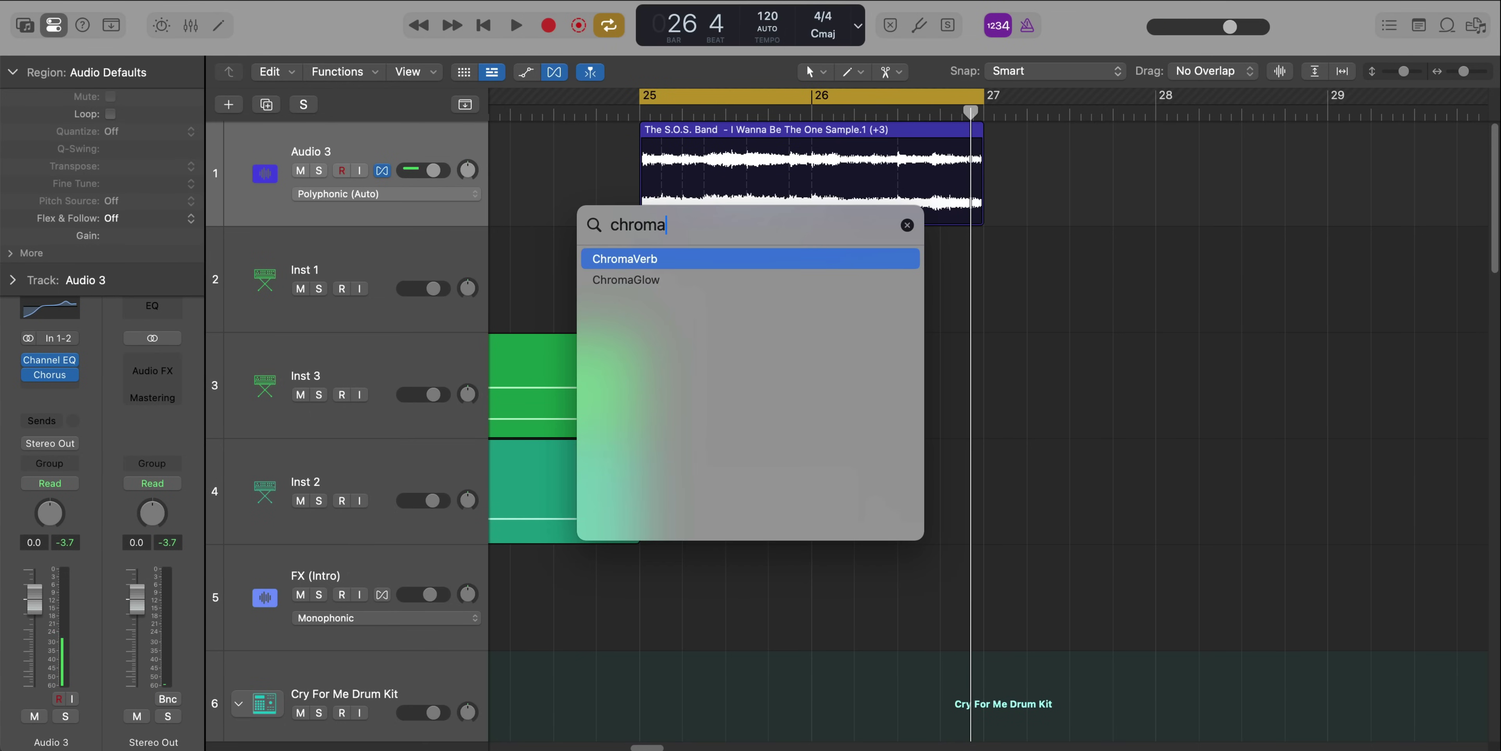
key(Return)
drag(1068, 260, 877, 48)
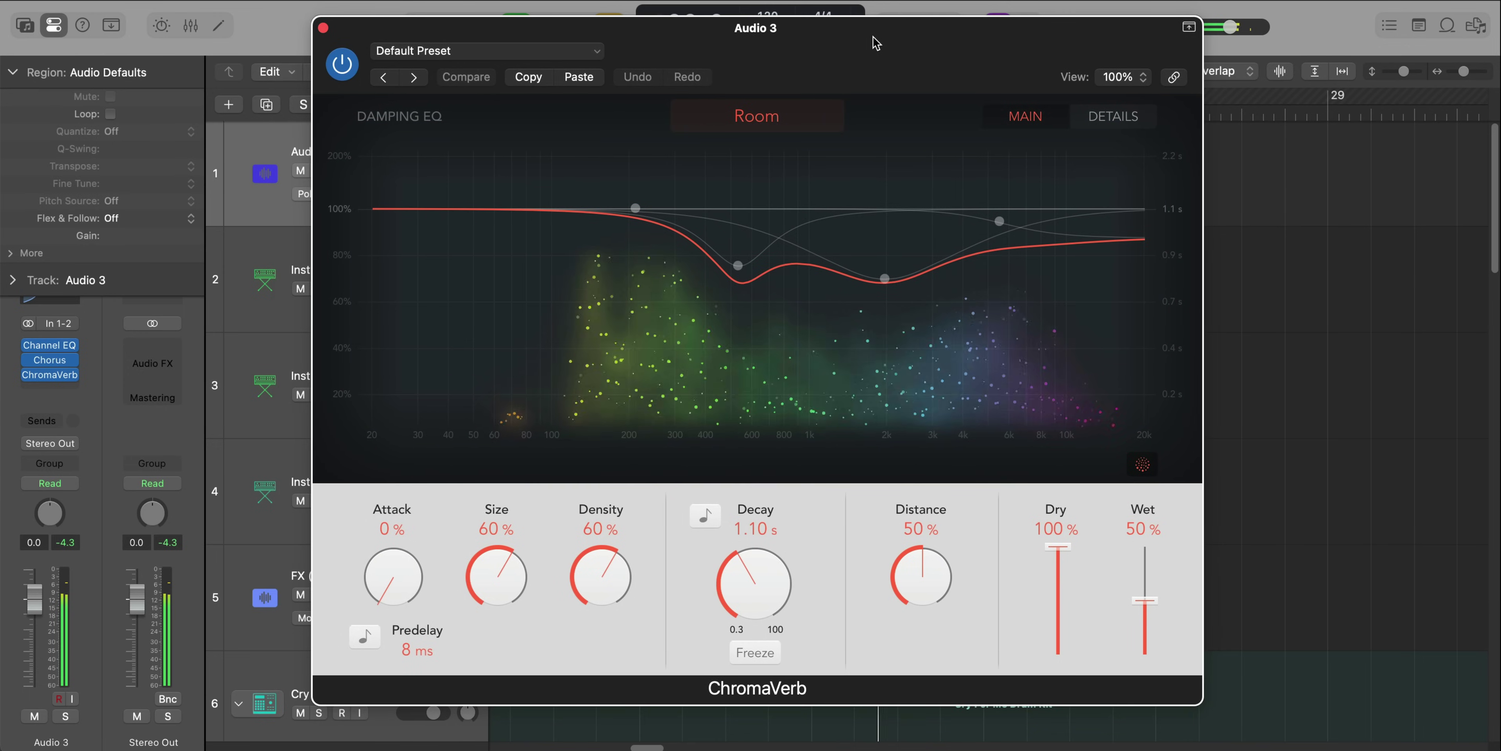
drag(1169, 599, 1146, 632)
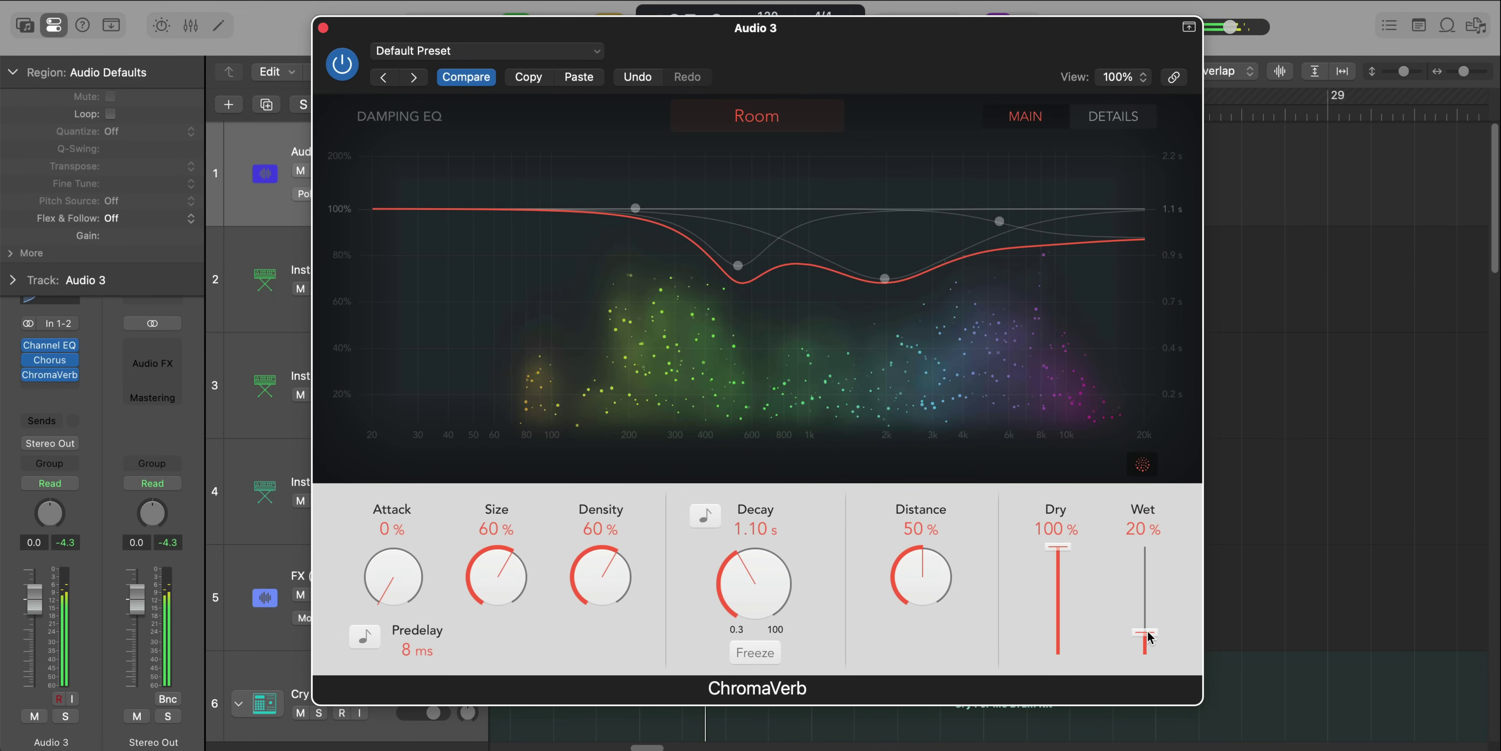
drag(794, 598, 774, 577)
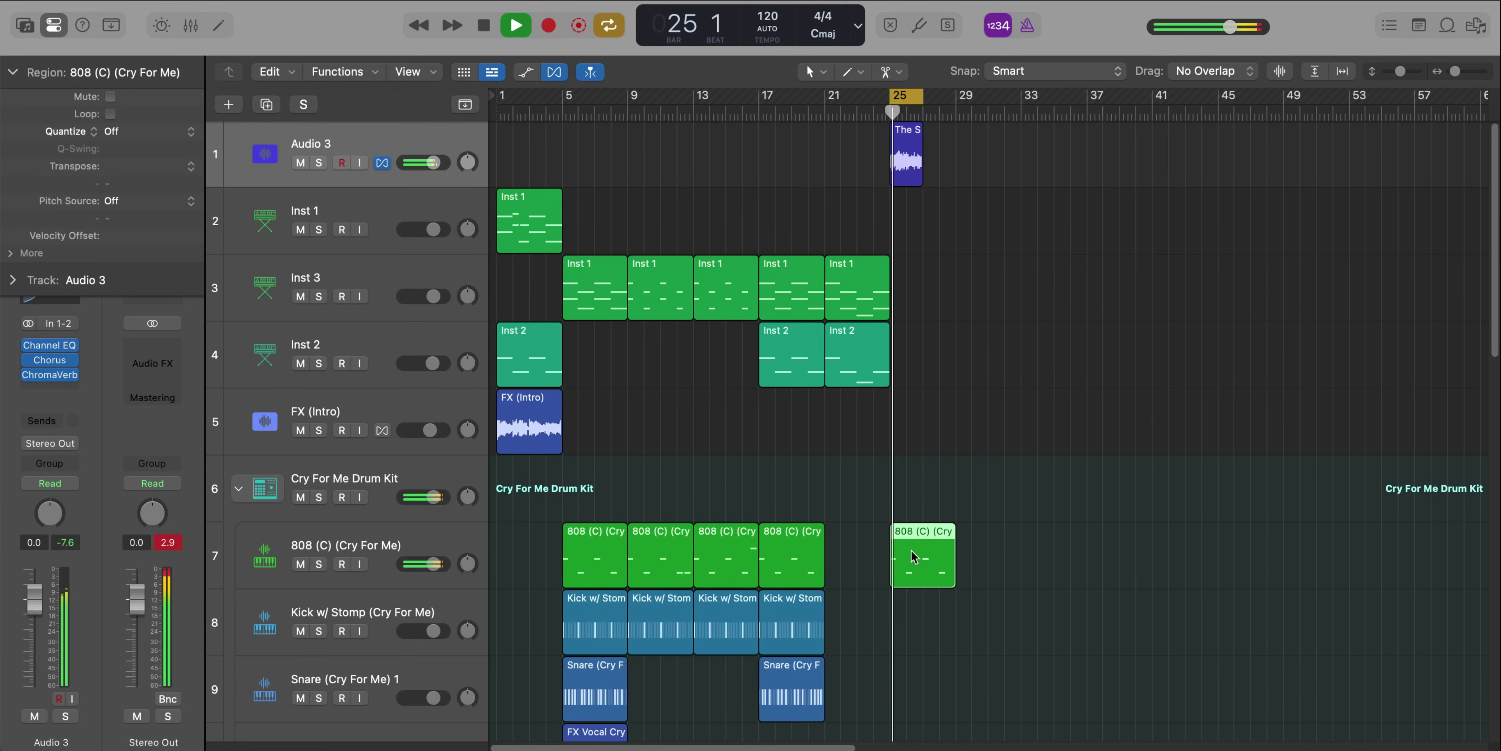
Duplicate the sample slice on the same track so the copy starts at bar 27
click(906, 150)
scroll(962, 273, up, 2)
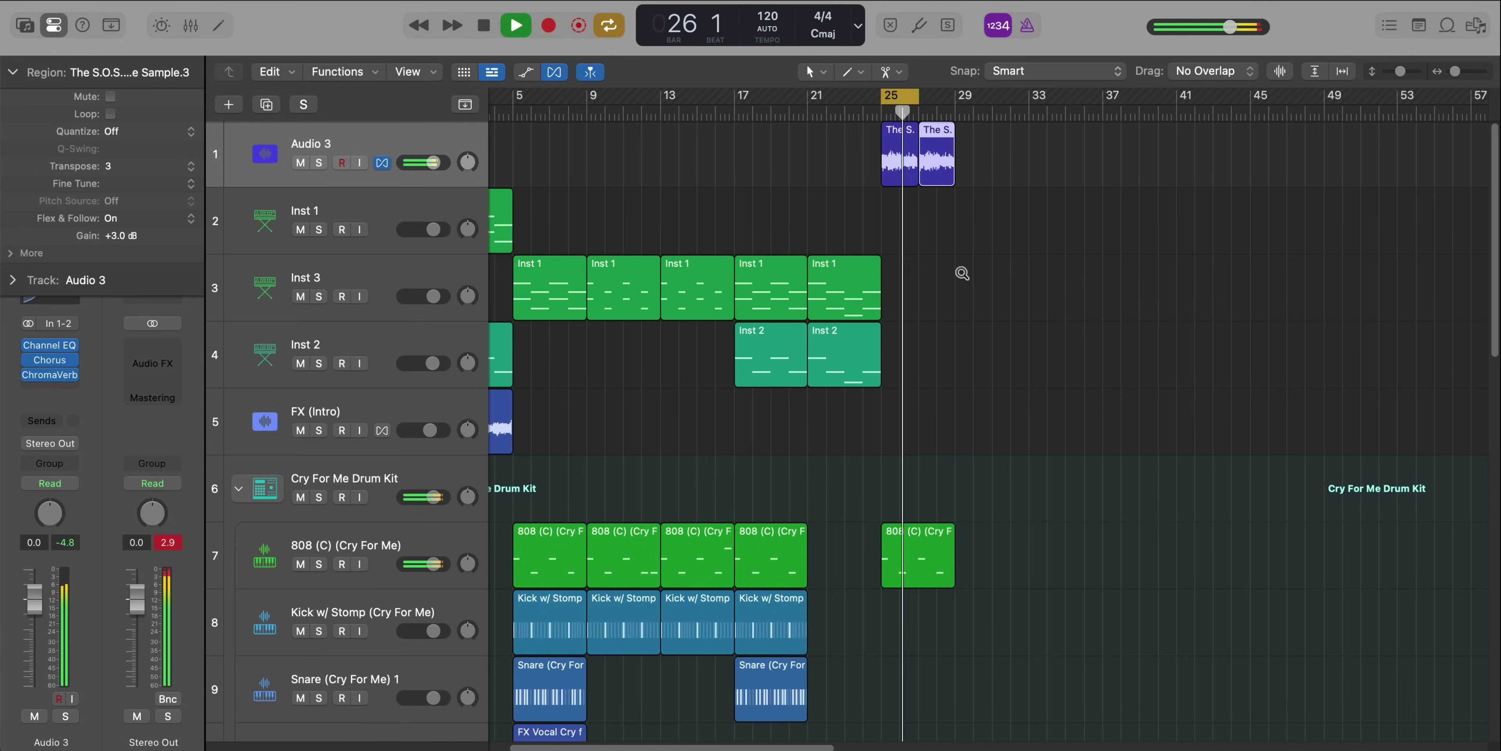
Program a HiHat pattern region at bar 25 with all 16 steps on and a /8 step rate, and play it
scroll(962, 274, up, 1)
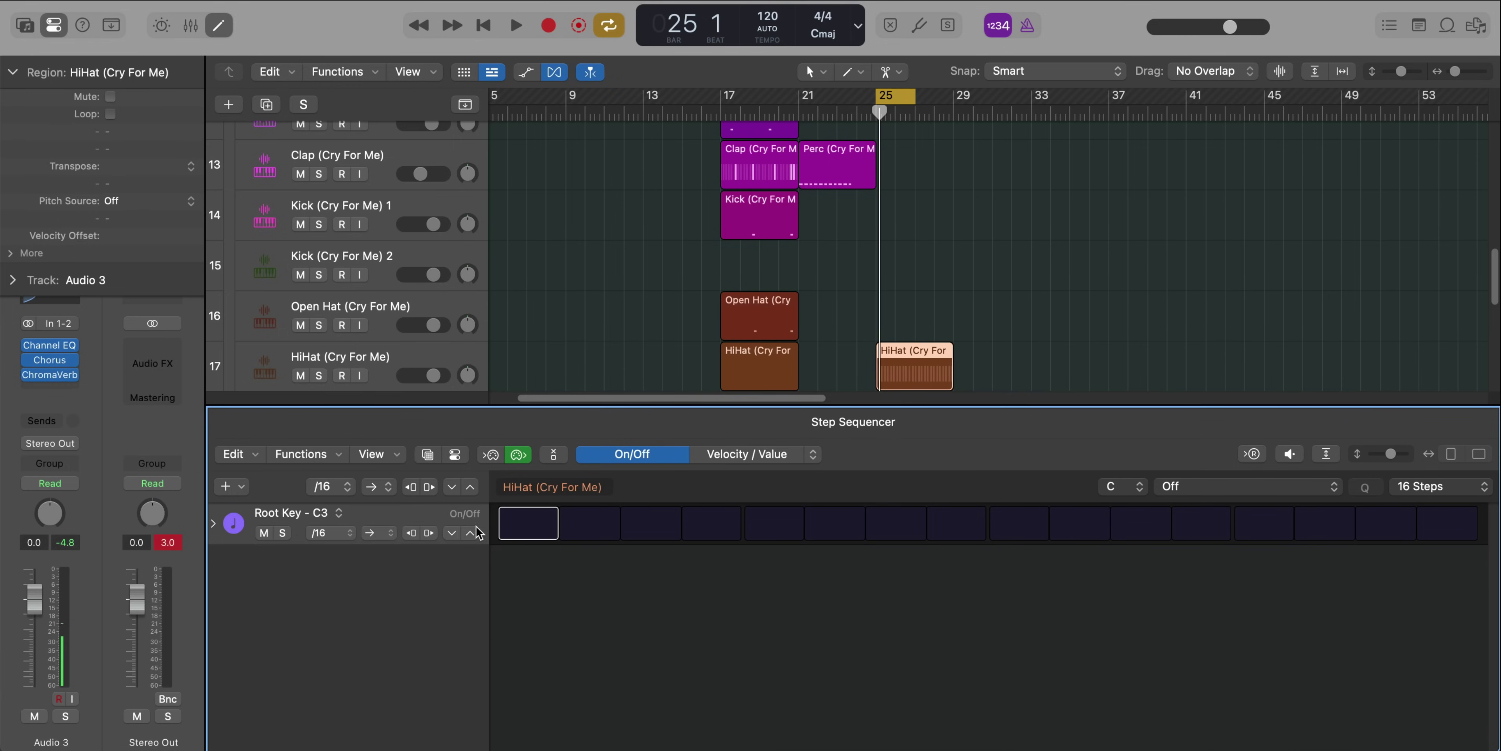
click(466, 532)
click(331, 537)
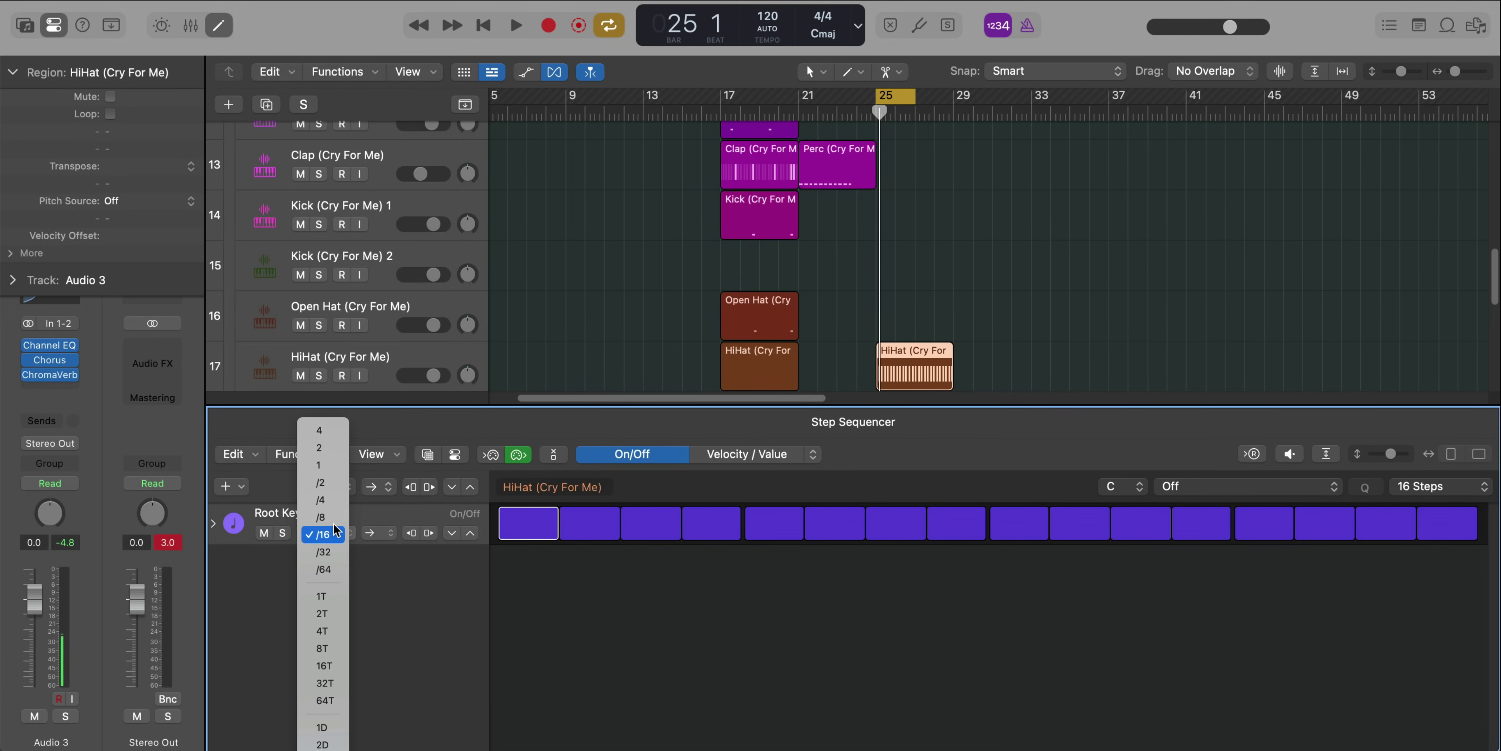
click(327, 508)
key(space)
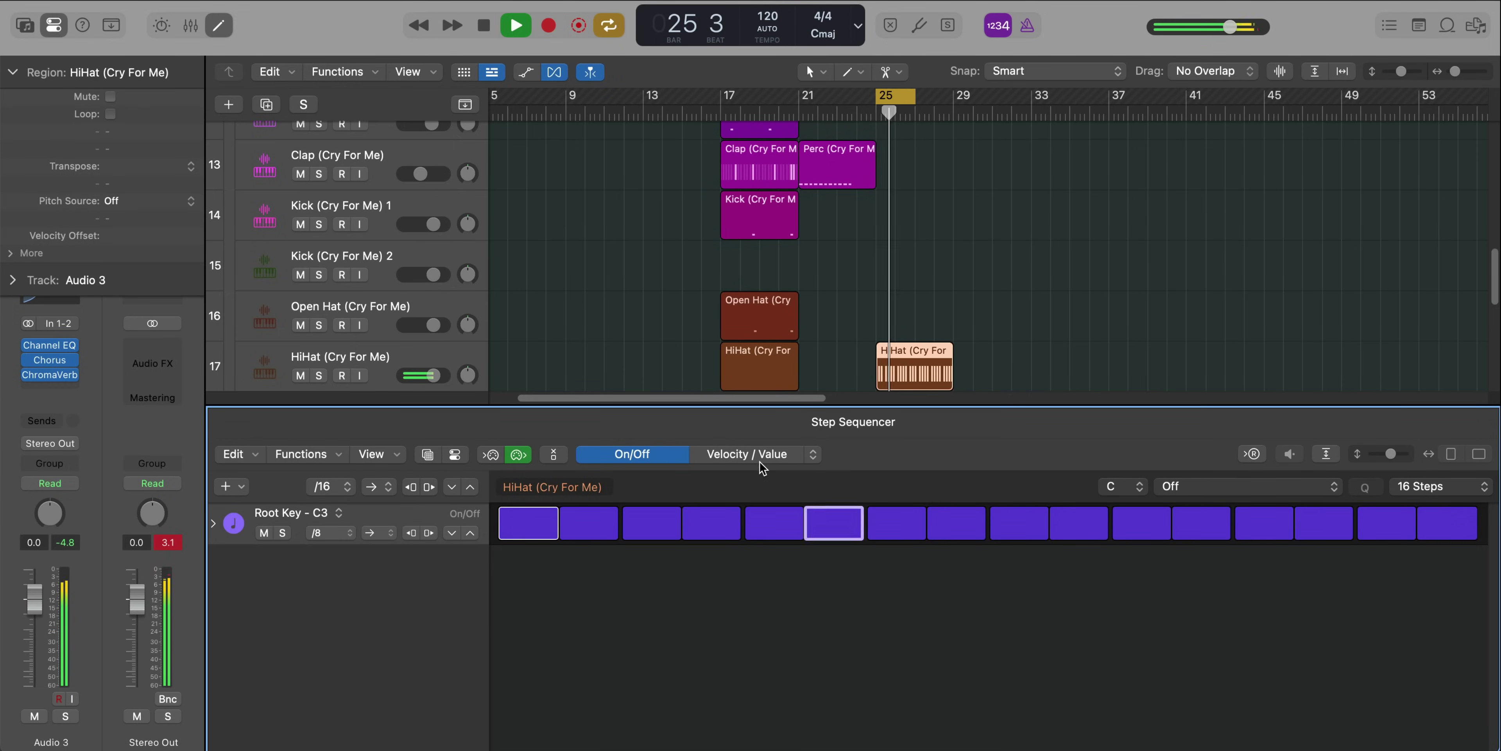
Set the note repeat of steps 7 and 15 in the HiHat pattern to 2 and listen to the section
click(816, 457)
click(828, 519)
key(space)
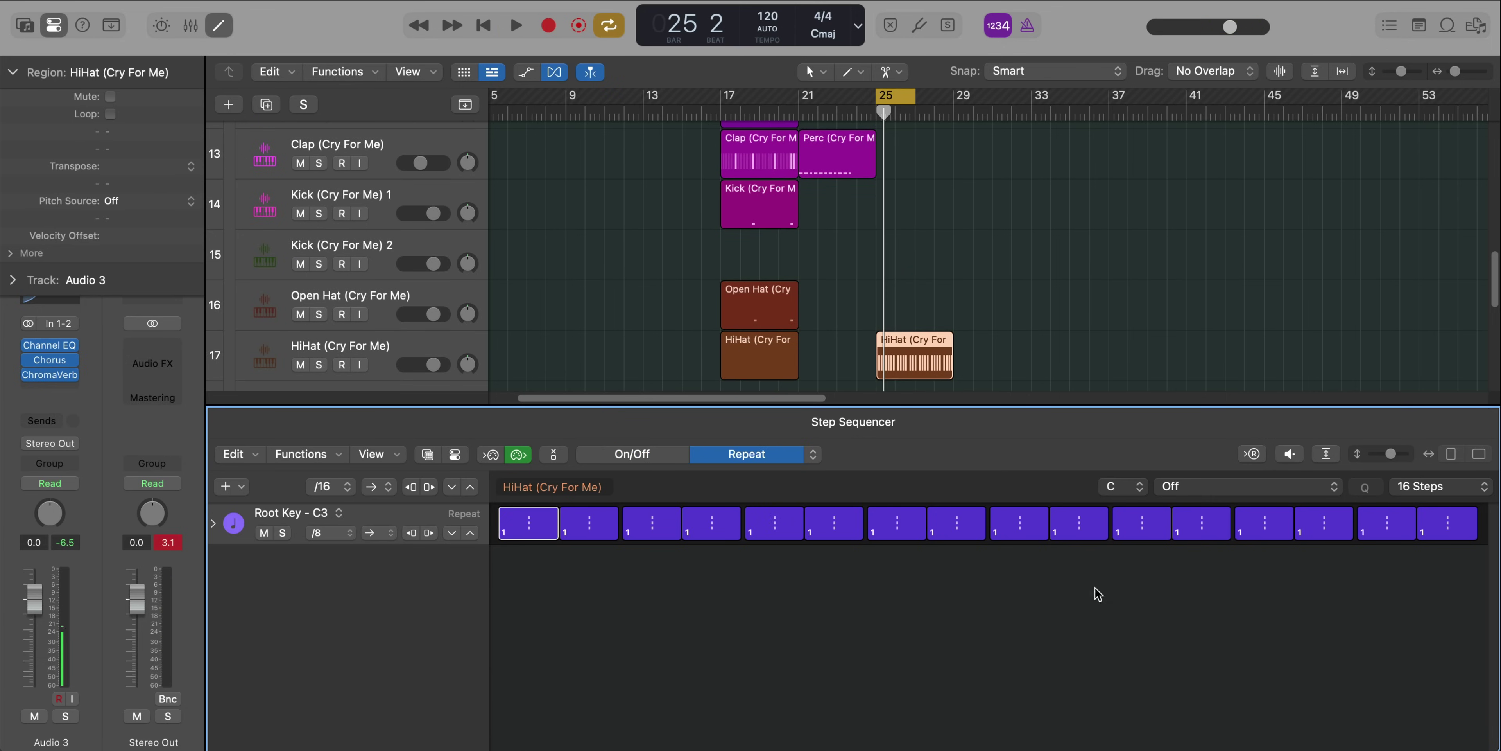
key(space)
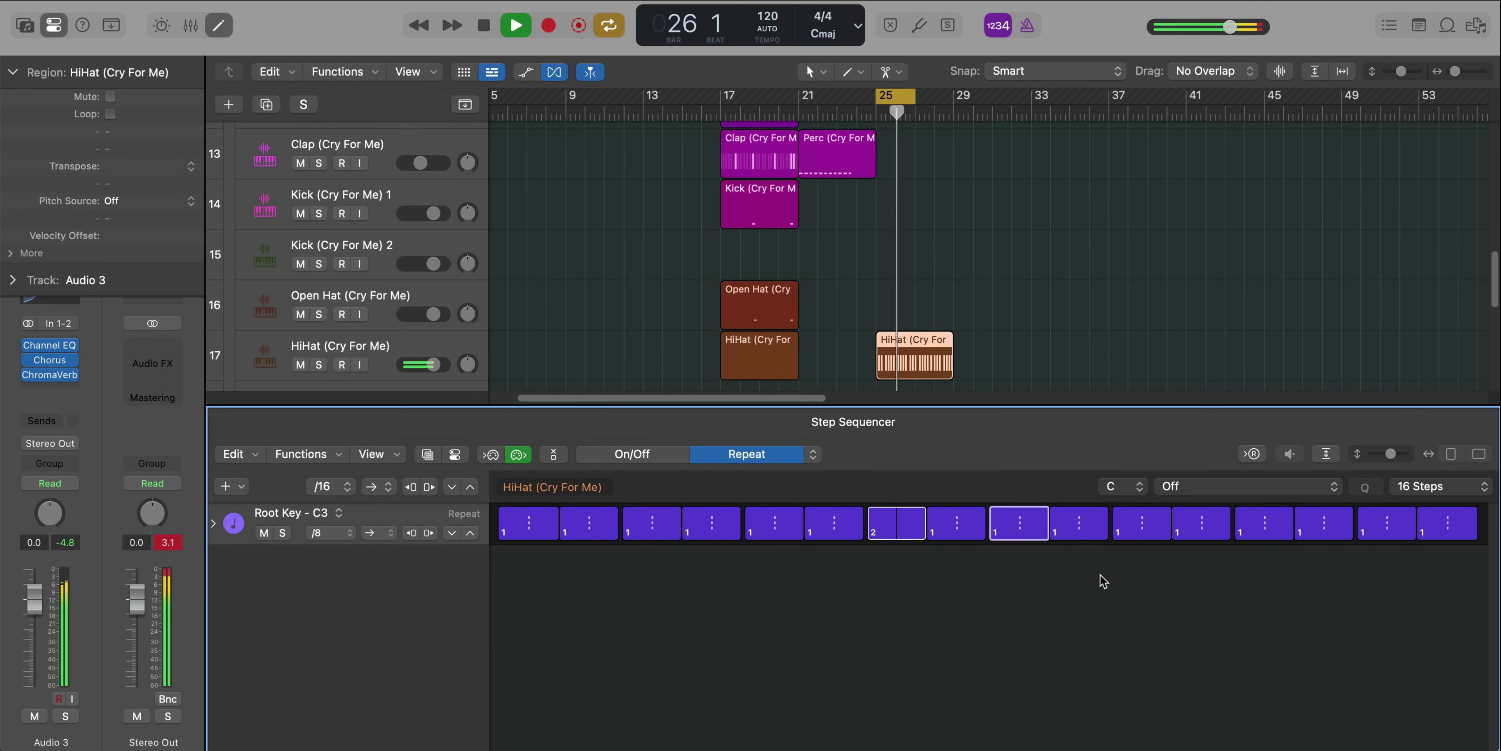
drag(1394, 536, 1396, 540)
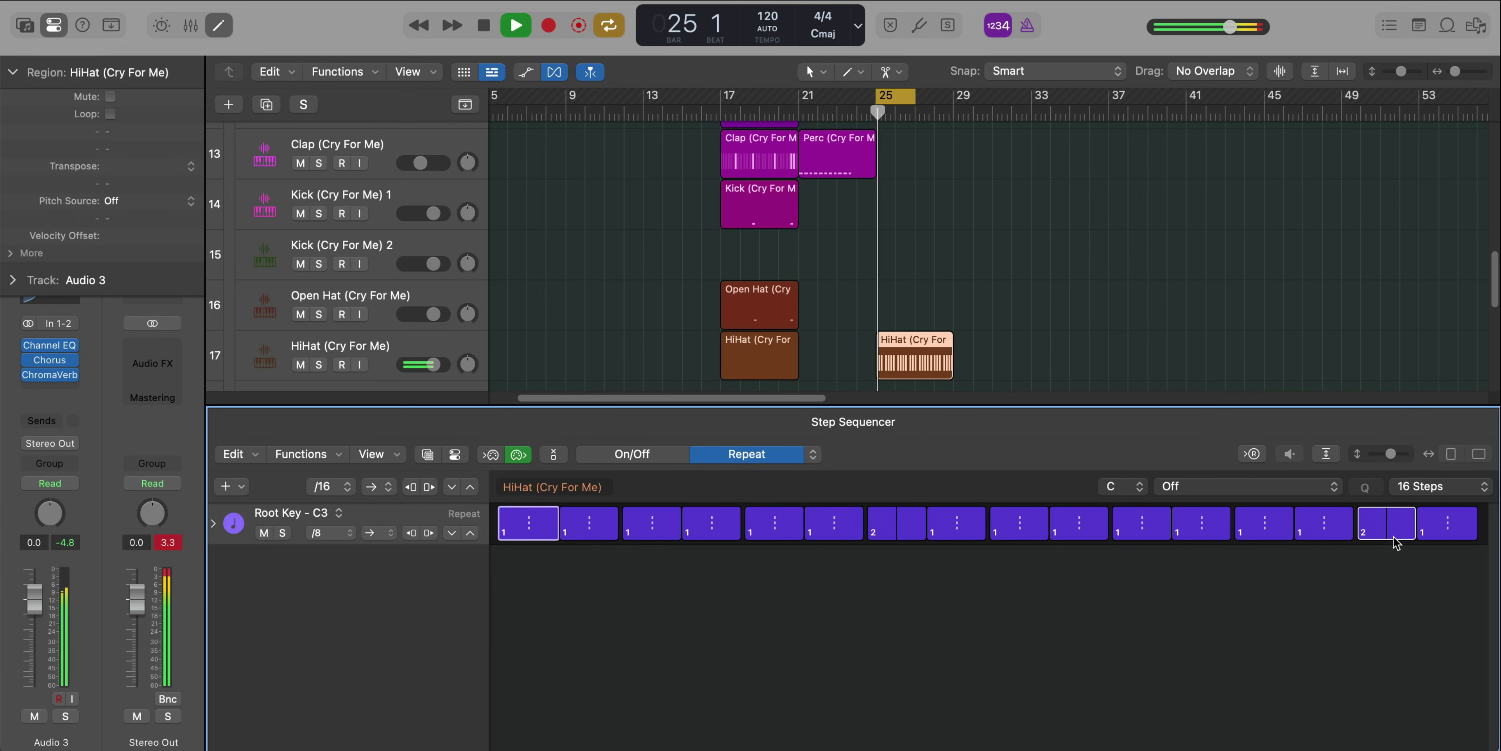
Program a Snare 2 pattern region at bar 25 with a single hit on step 9 and play the whole section
key(e)
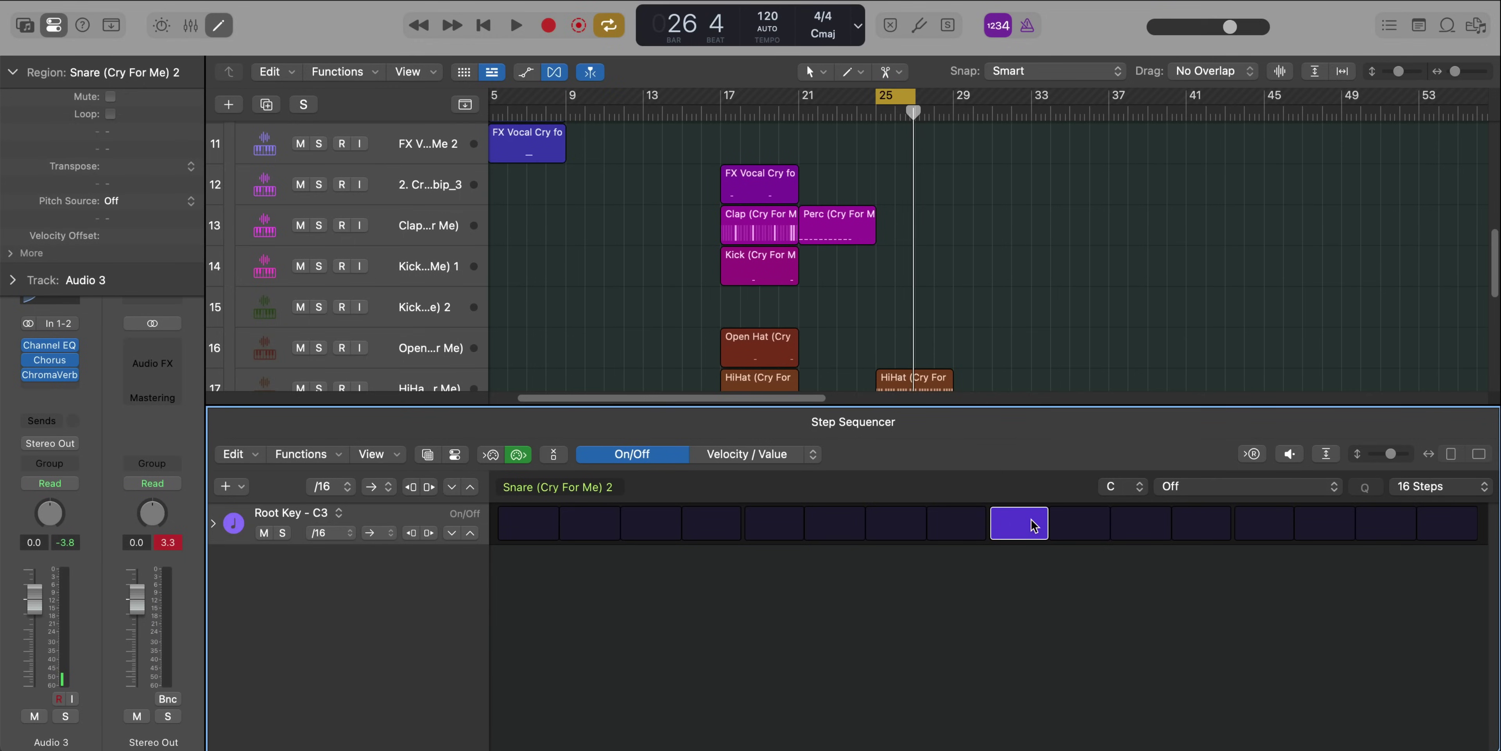
key(x)
key(x)
key(super+Up)
key(super+Up)
key(super+Up)
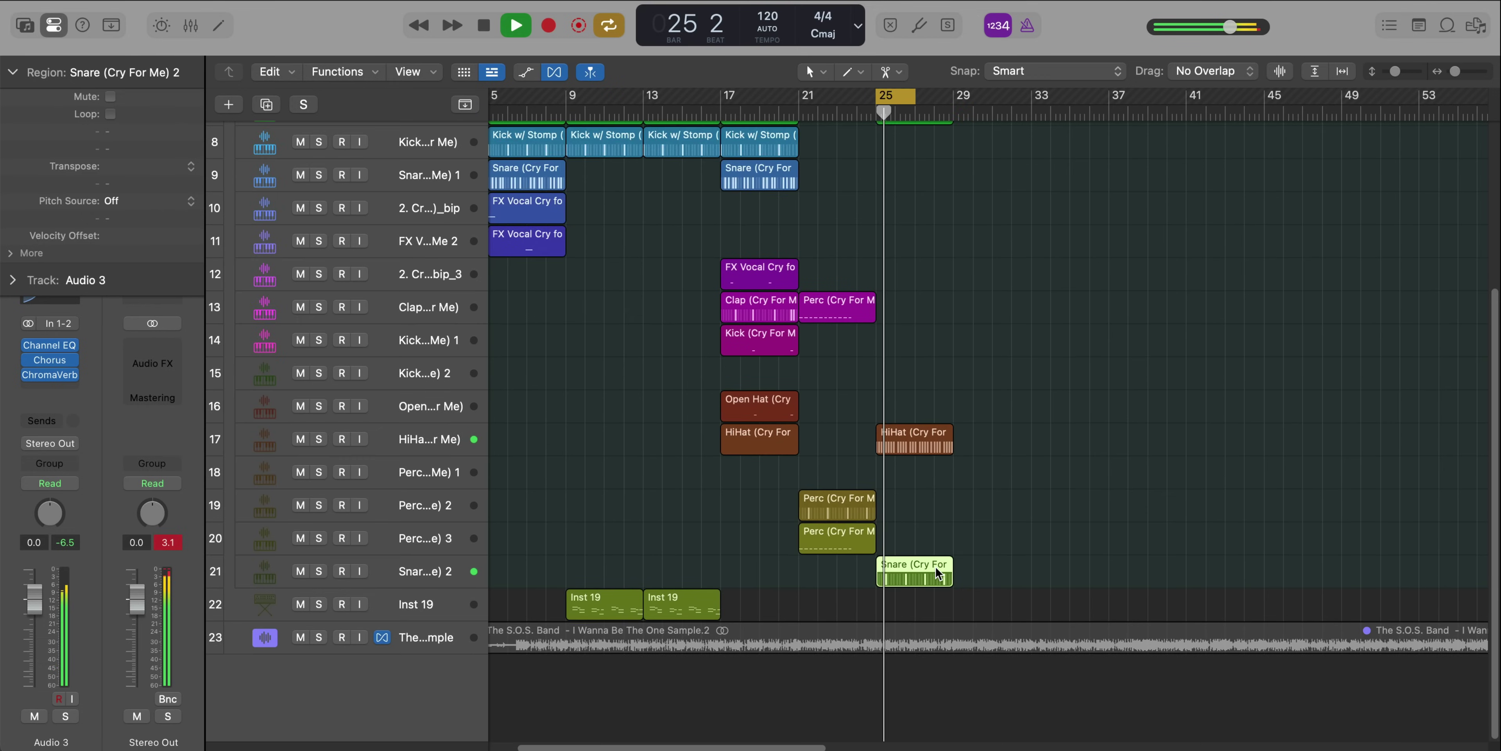
key(super+Down)
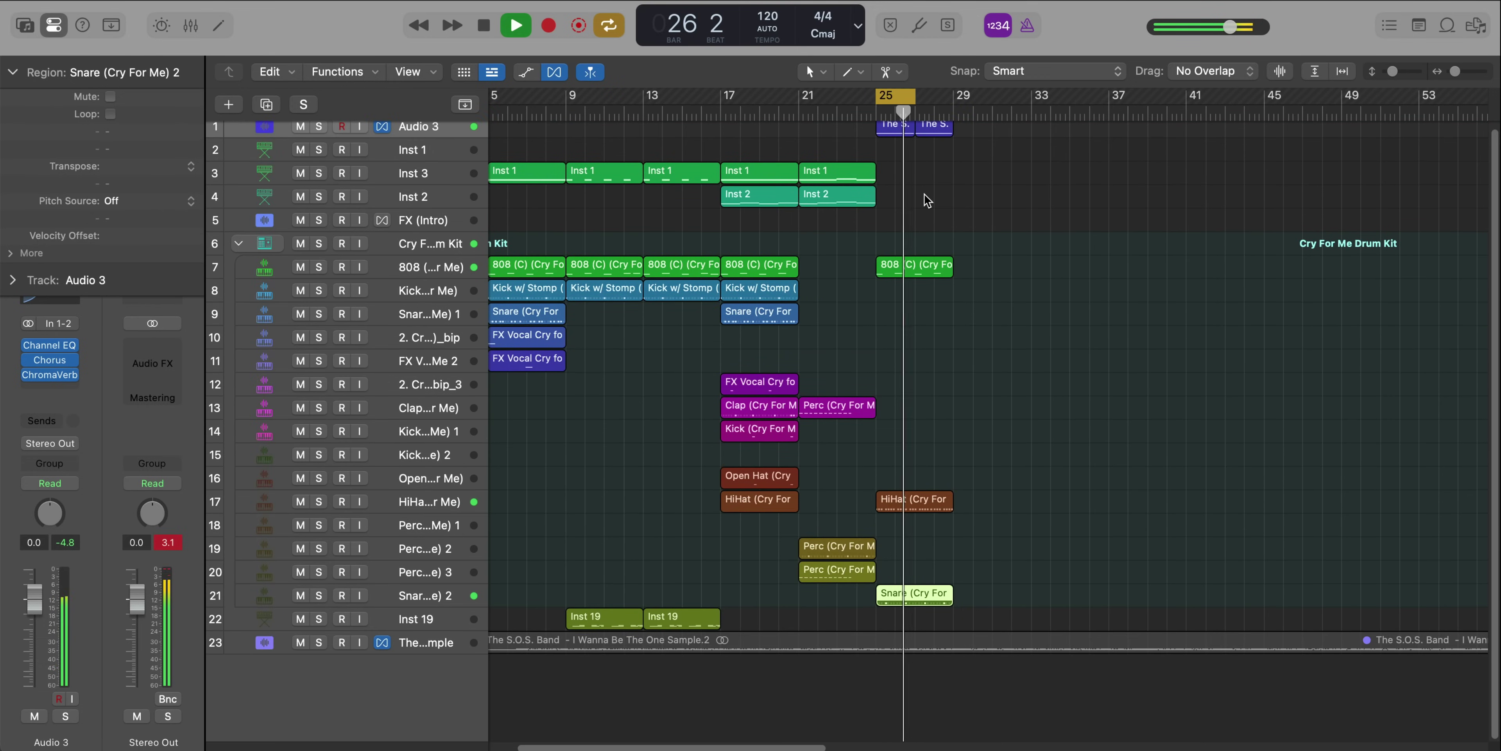
key(super+Up)
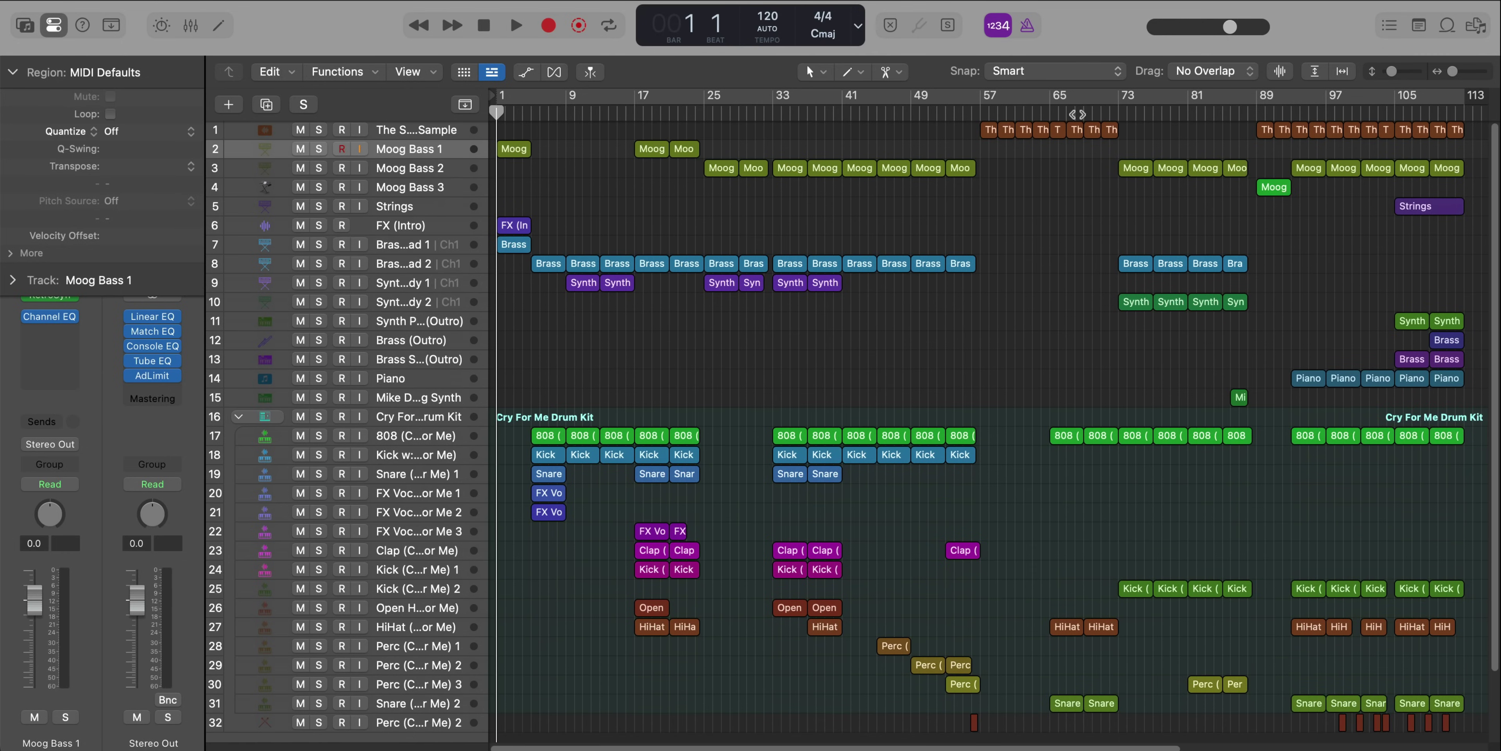
Play the full arrangement from bar 69 and look over its sample and drum regions
click(1084, 114)
key(space)
scroll(1098, 163, up, 4)
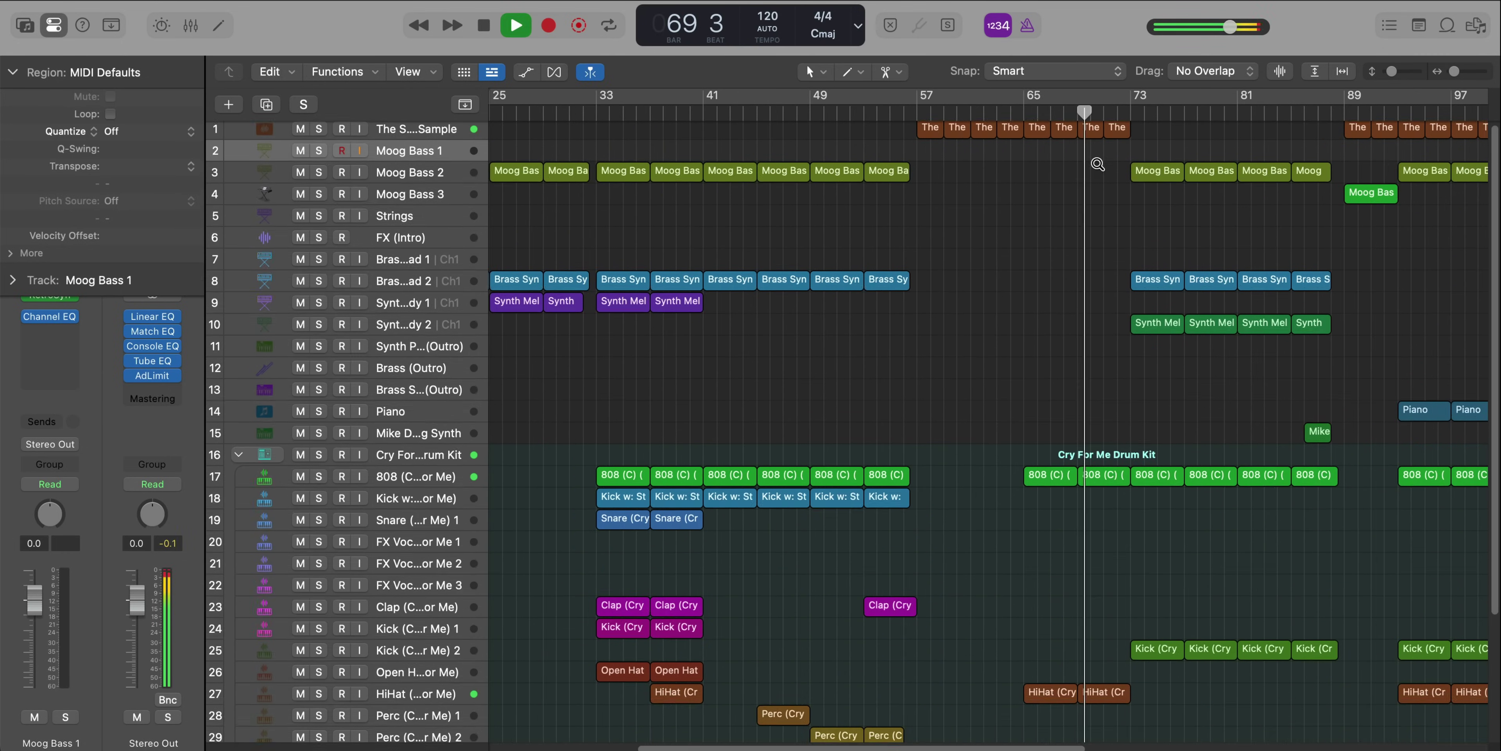
scroll(1097, 163, down, 5)
scroll(1149, 258, up, 5)
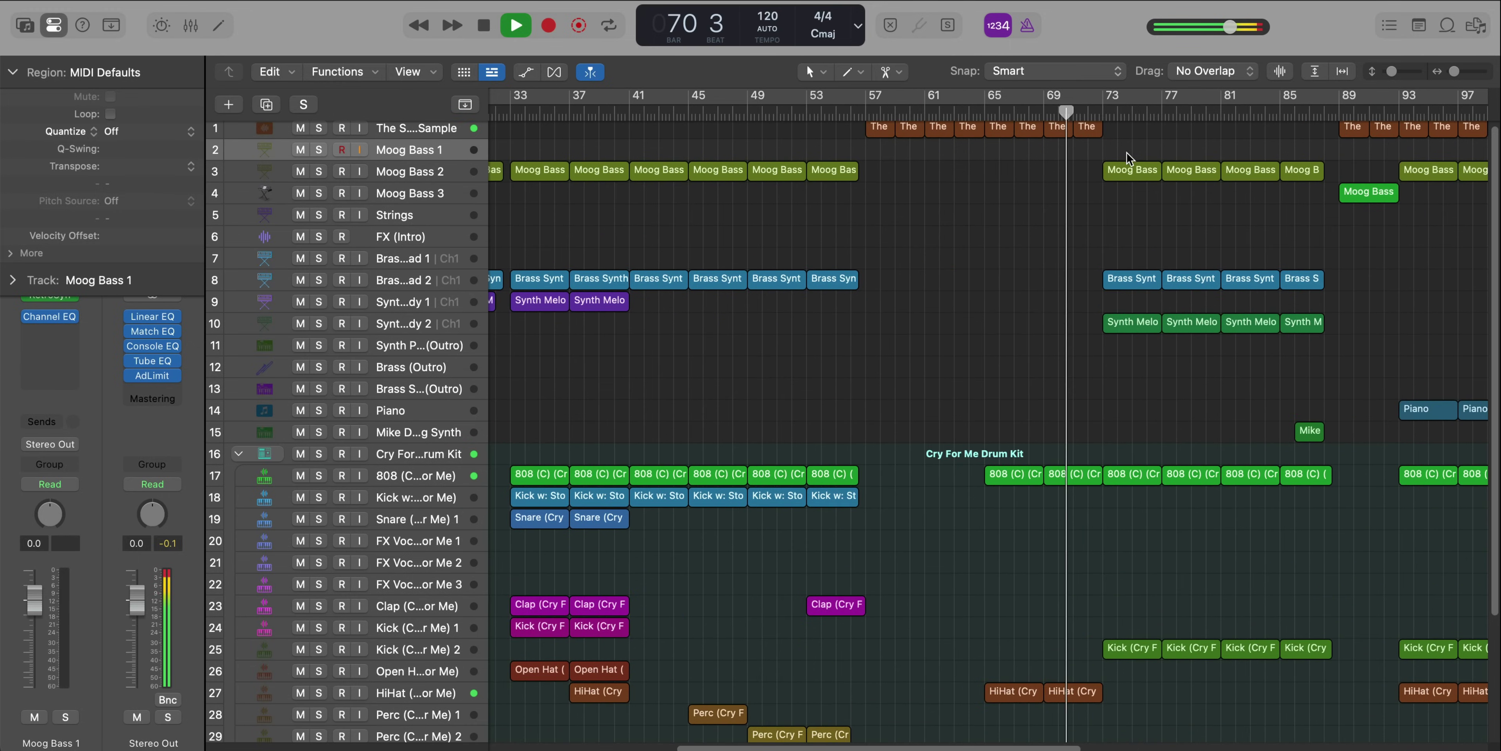
Set the cycle range from bar 73 to bar 88 over the section following the sample part
drag(1112, 98, 1224, 106)
drag(1119, 101, 1101, 103)
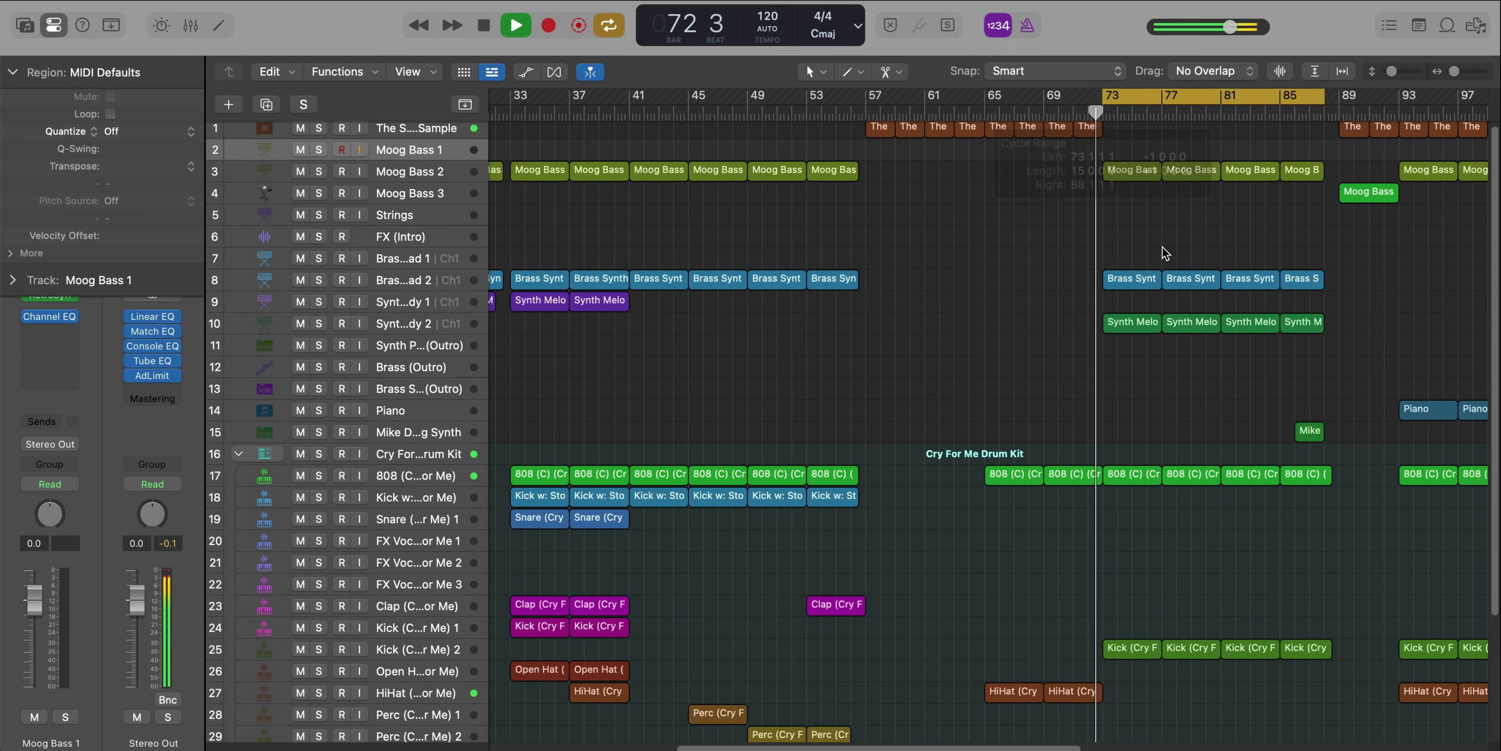
scroll(1163, 251, up, 1)
scroll(1163, 251, up, 4)
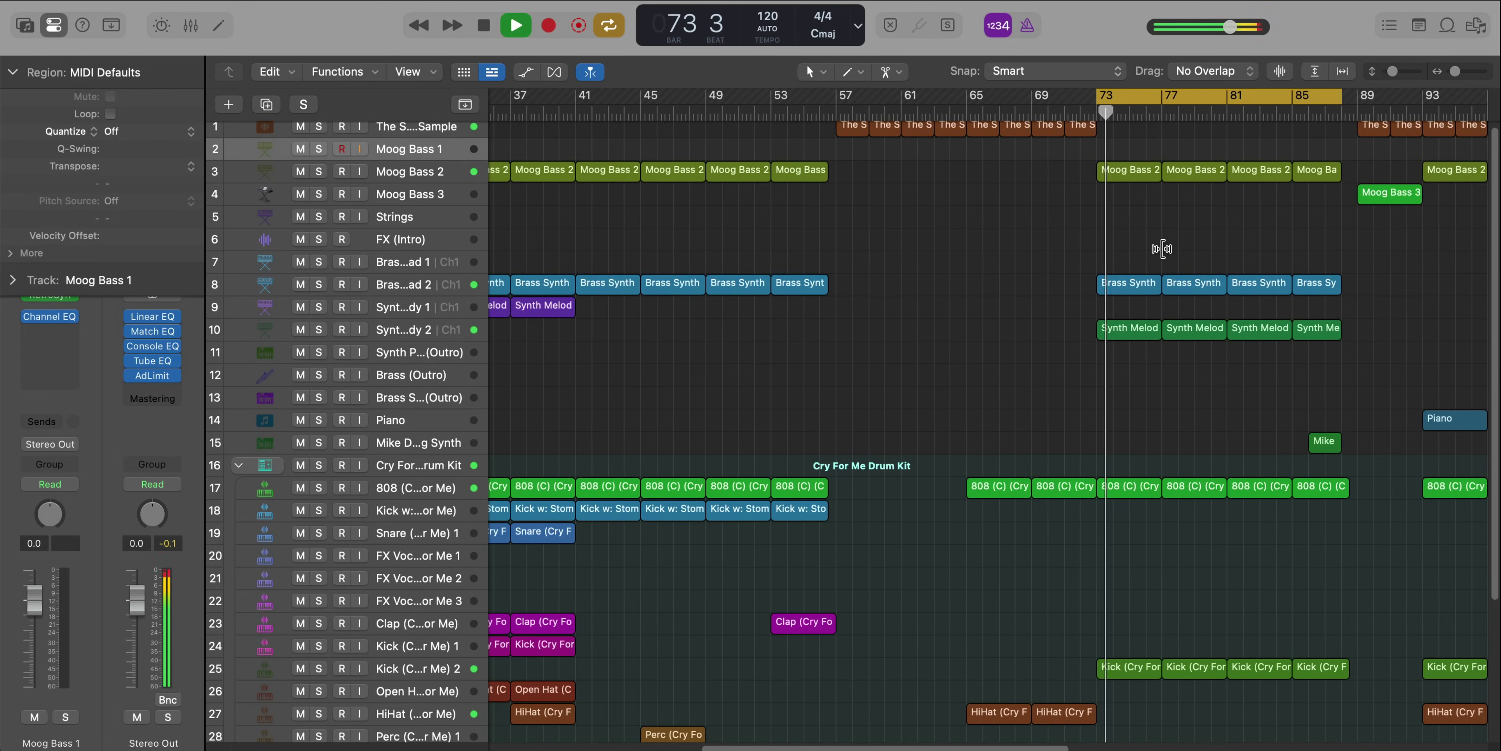
scroll(1163, 248, down, 5)
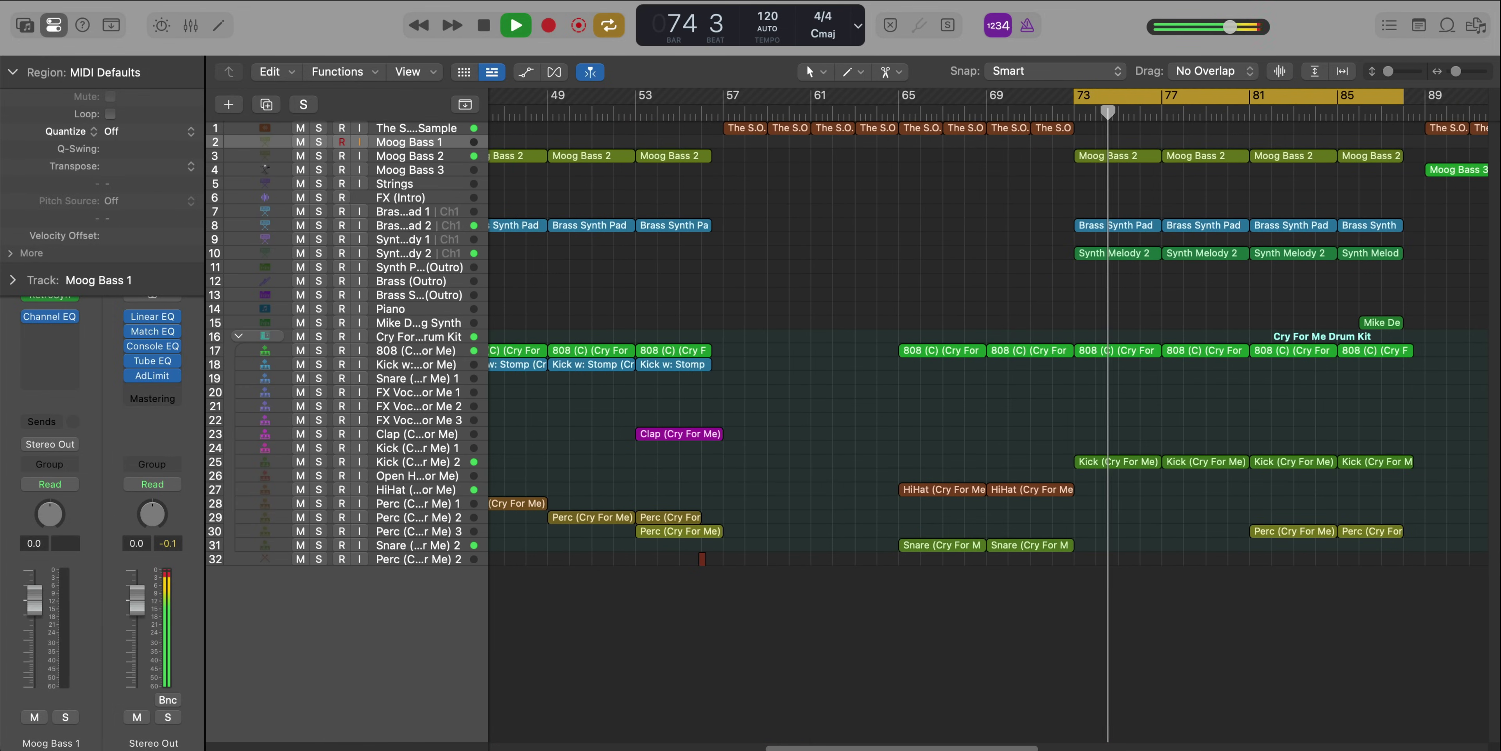
Shorten the cycle range to bars 73 to 77 and listen to the Moog Bass, Brass Synth Pad and Synth Melody regions
click(1084, 100)
drag(1084, 100, 1157, 100)
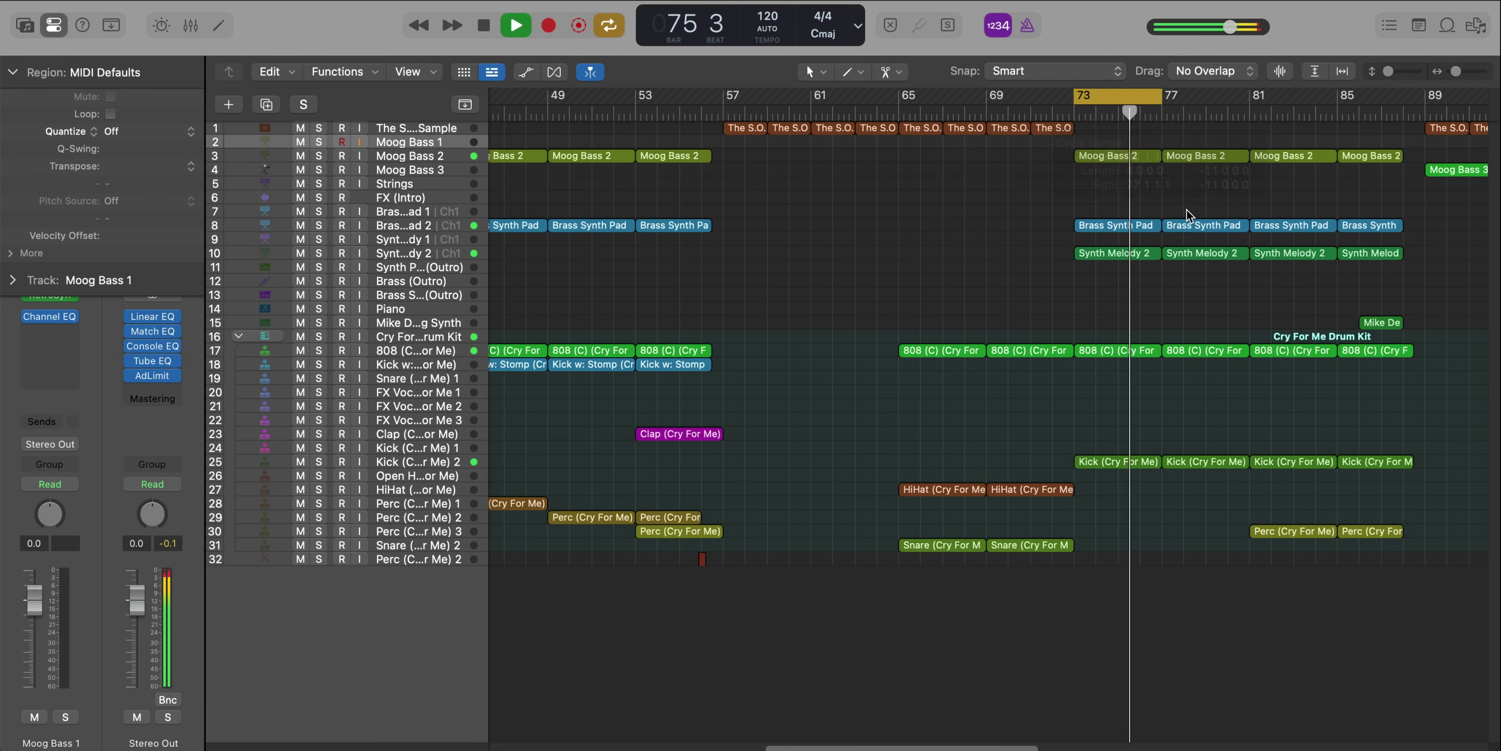
scroll(1187, 211, up, 2)
scroll(1188, 211, up, 4)
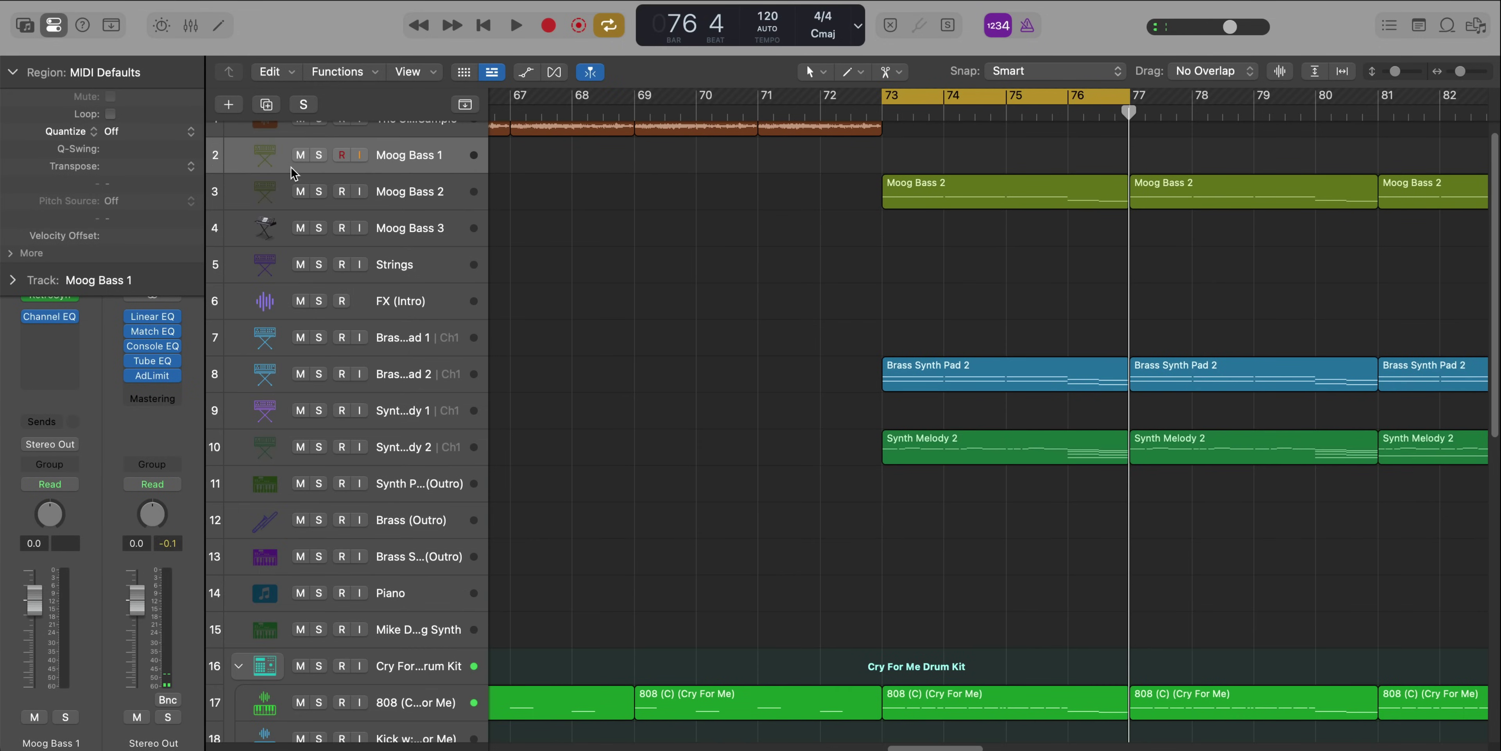
Solo the Moog Bass 2 track, play it and examine the notes of its region at bar 73
click(317, 191)
click(1066, 184)
key(space)
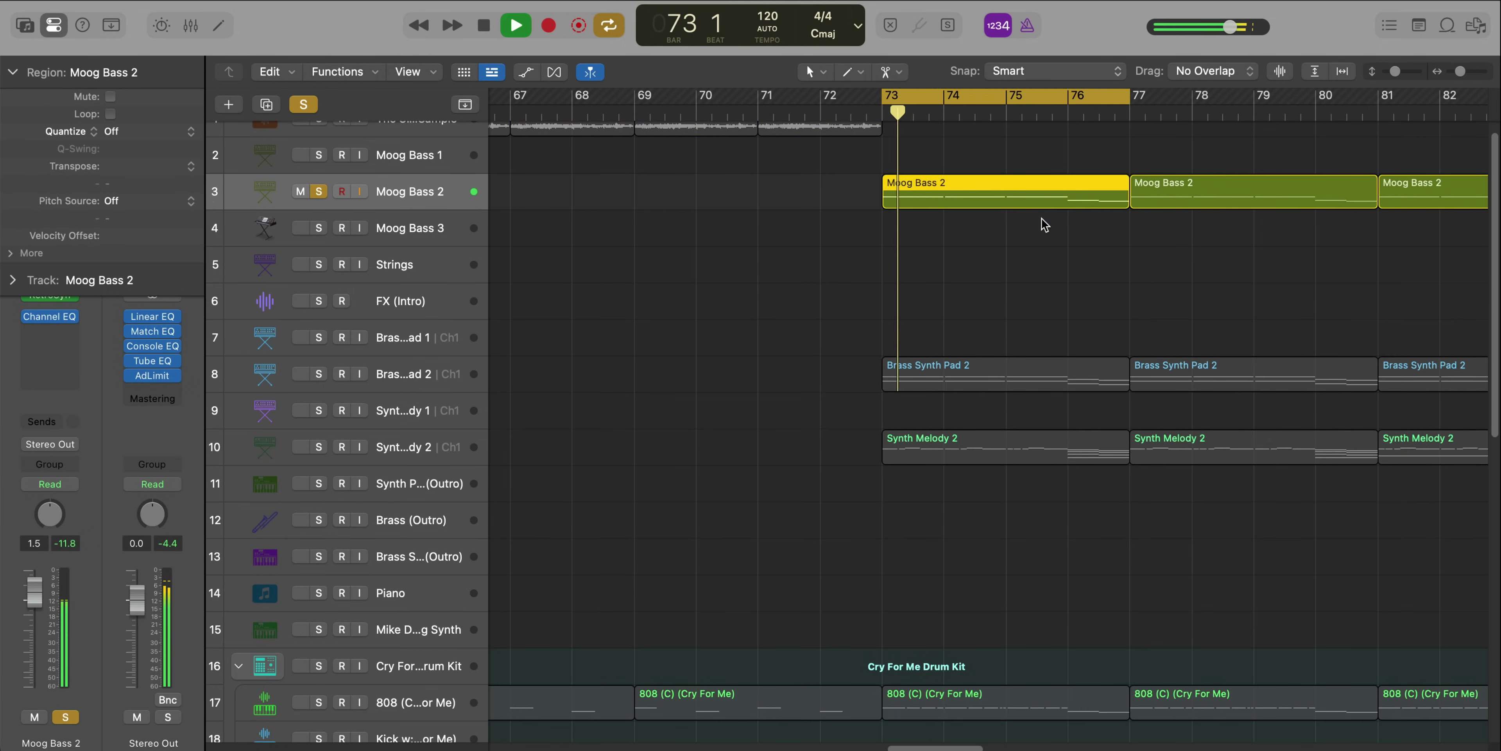
key(p)
scroll(1040, 538, down, 2)
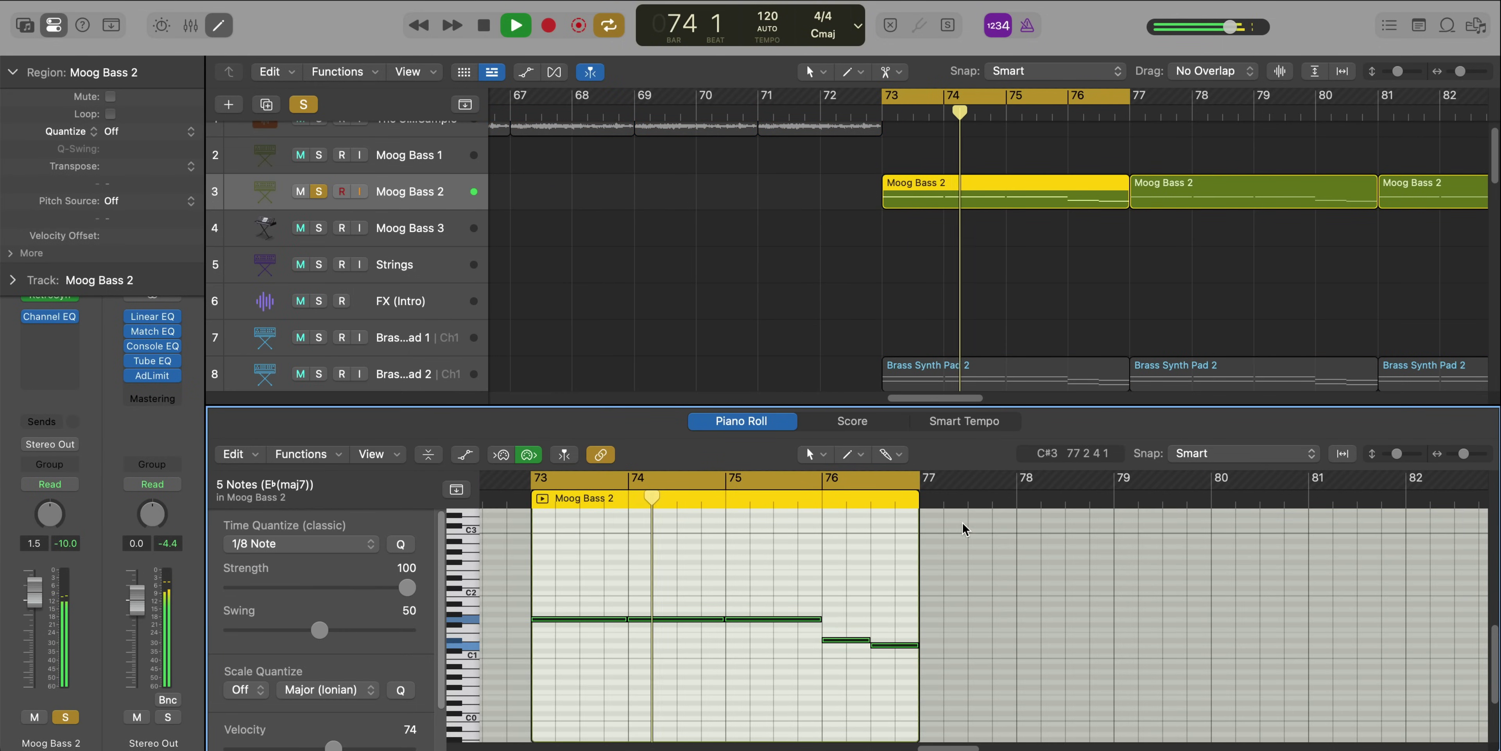
key(x)
key(x)
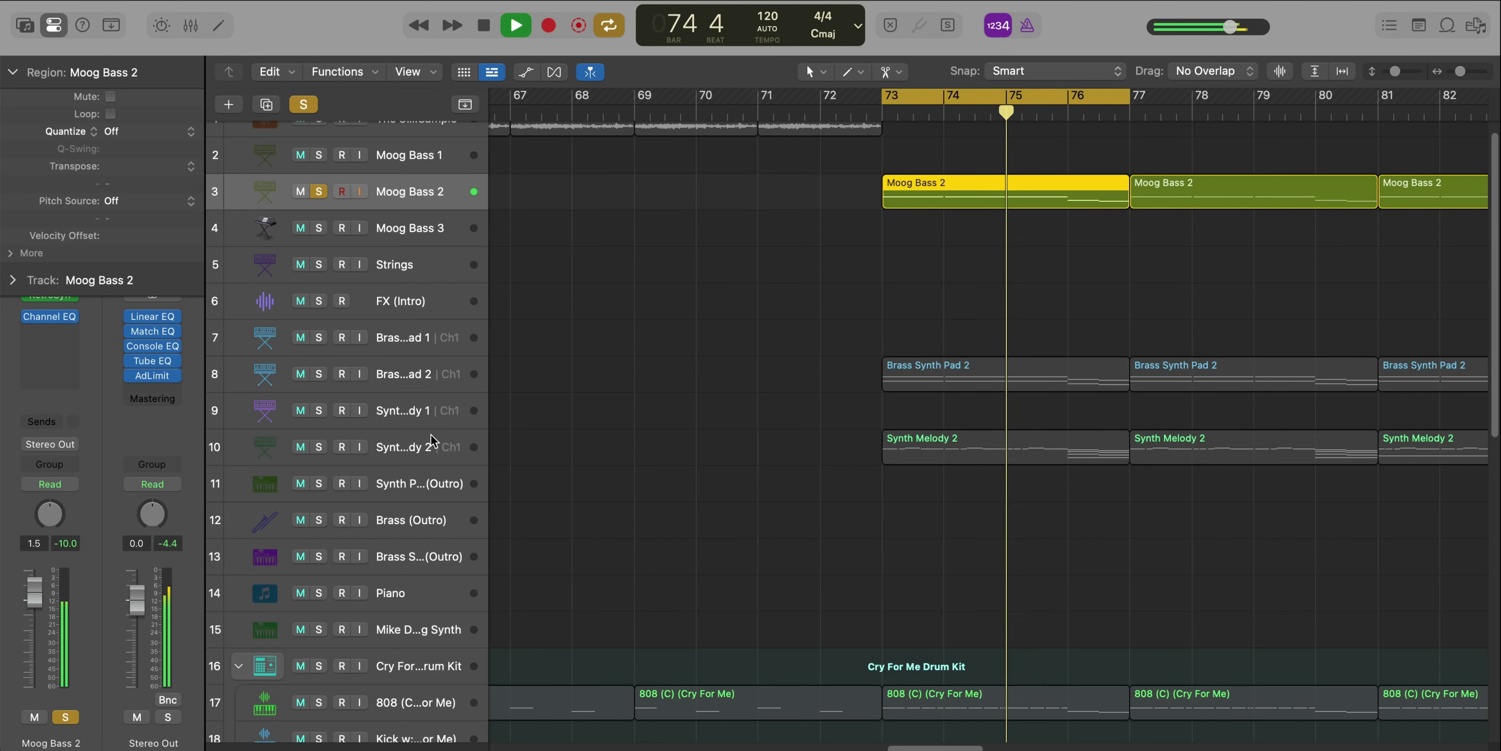
Solo only the Brass Synth Pad 2 track and examine the notes of its bar 73 region during playback
alt+click(318, 374)
click(906, 382)
key(p)
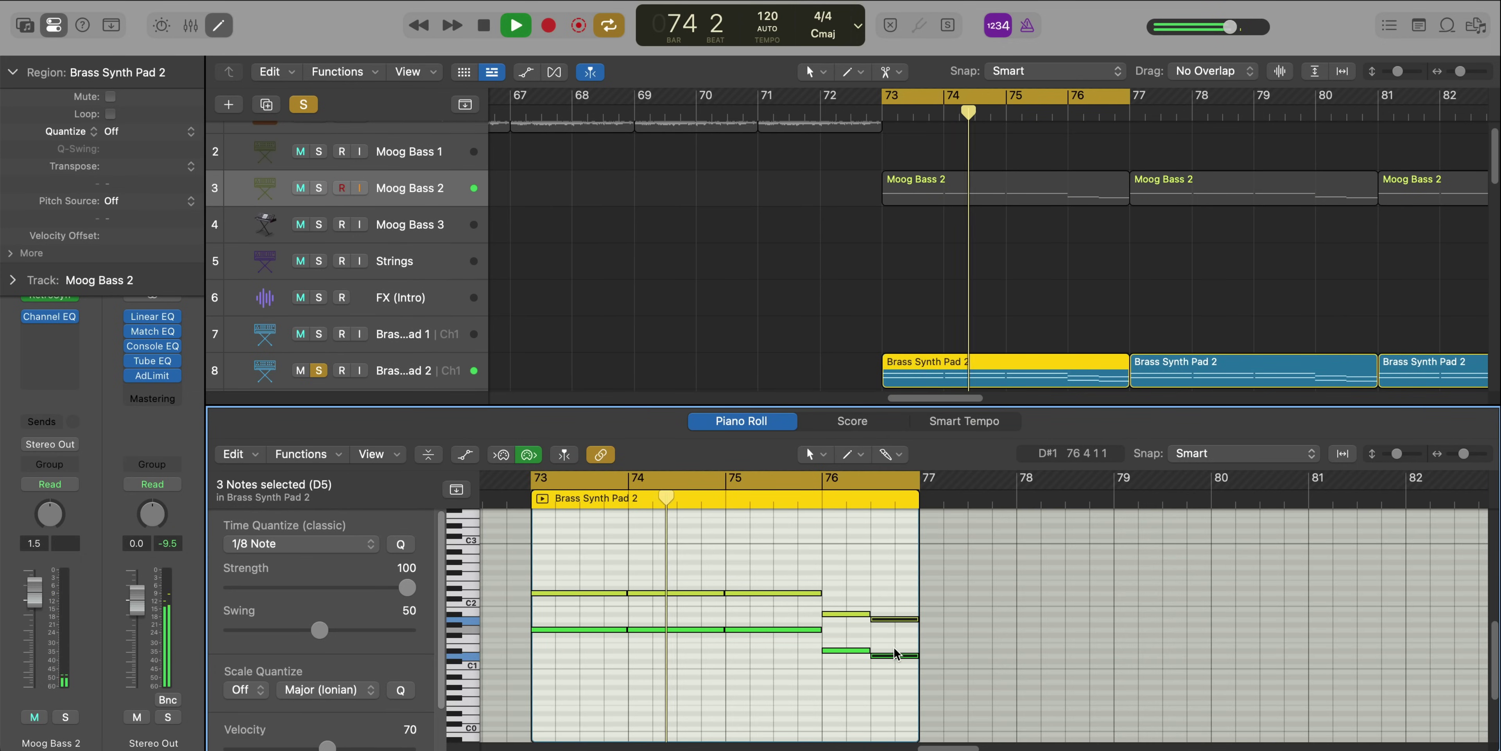
key(x)
key(x)
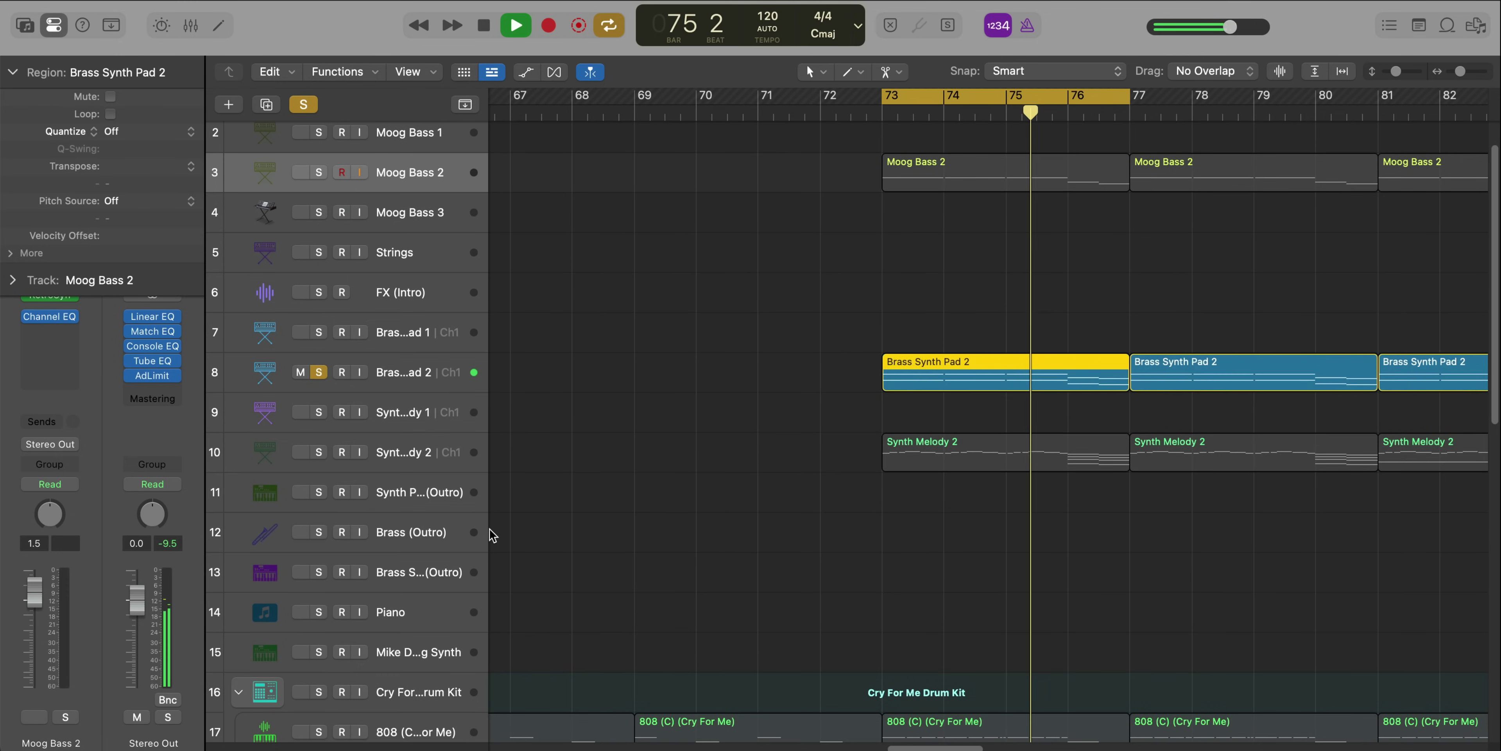
Solo only the Synth Melody 2 track, play its bar 73 region and examine the notes
alt+click(319, 453)
click(983, 456)
key(p)
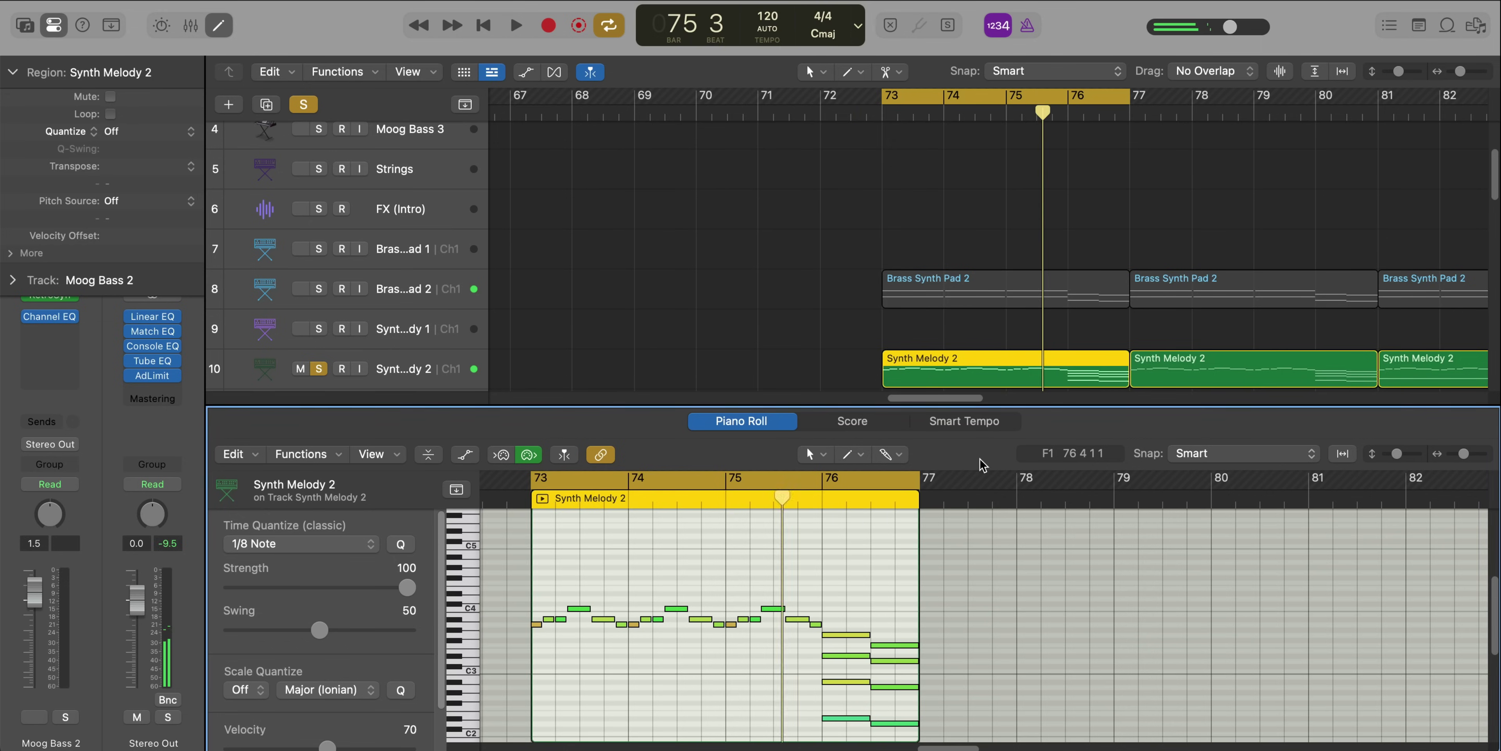
key(shift+space)
scroll(750, 641, down, 2)
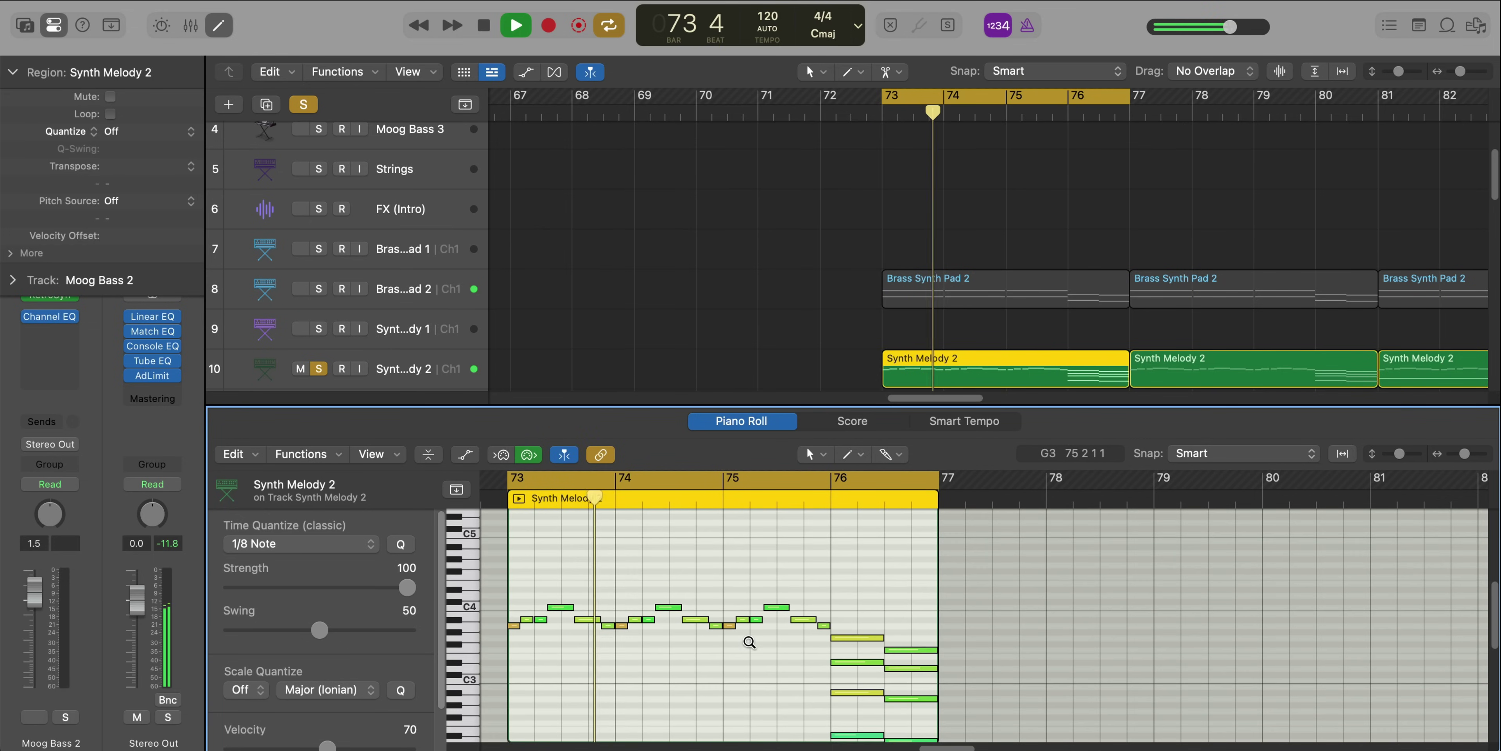
scroll(748, 637, down, 3)
scroll(747, 637, left, 2)
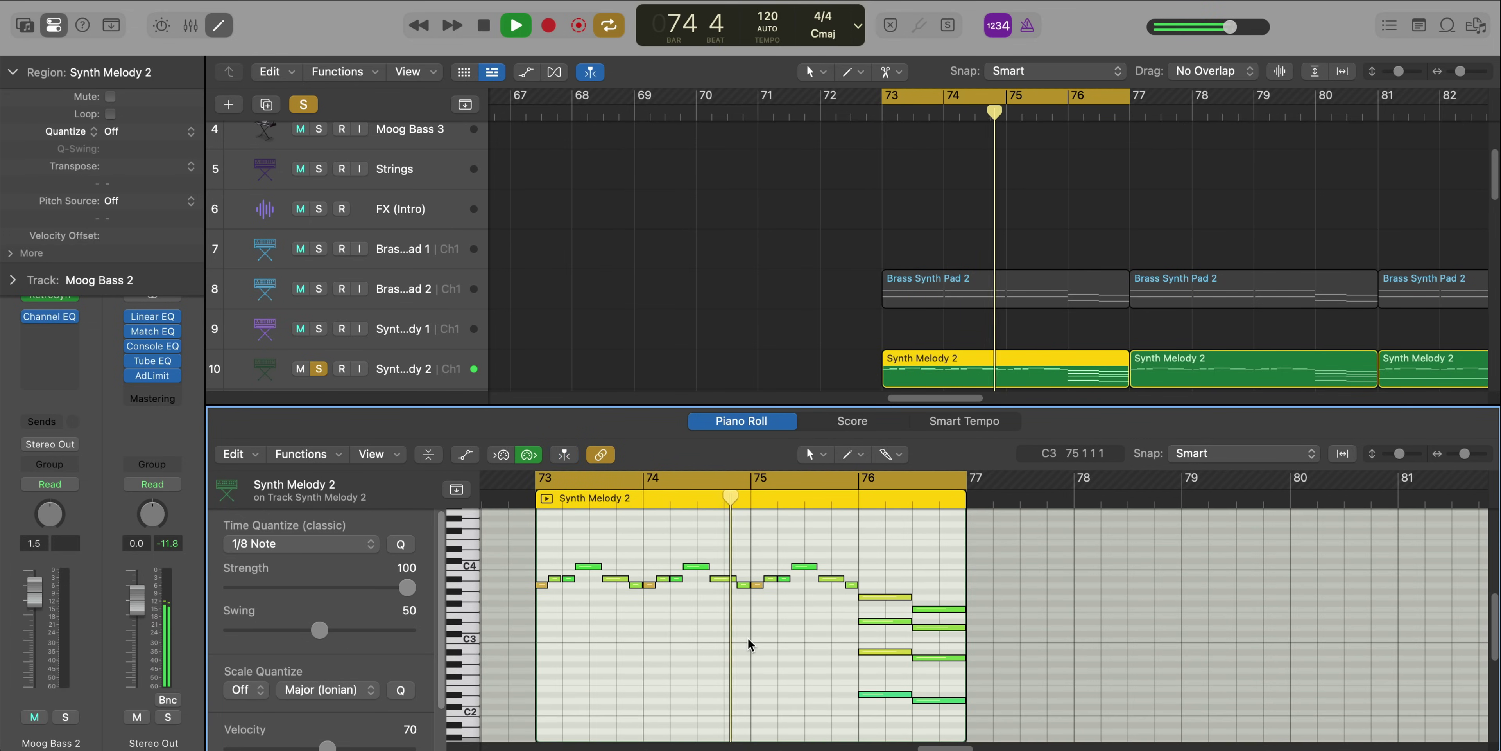
key(space)
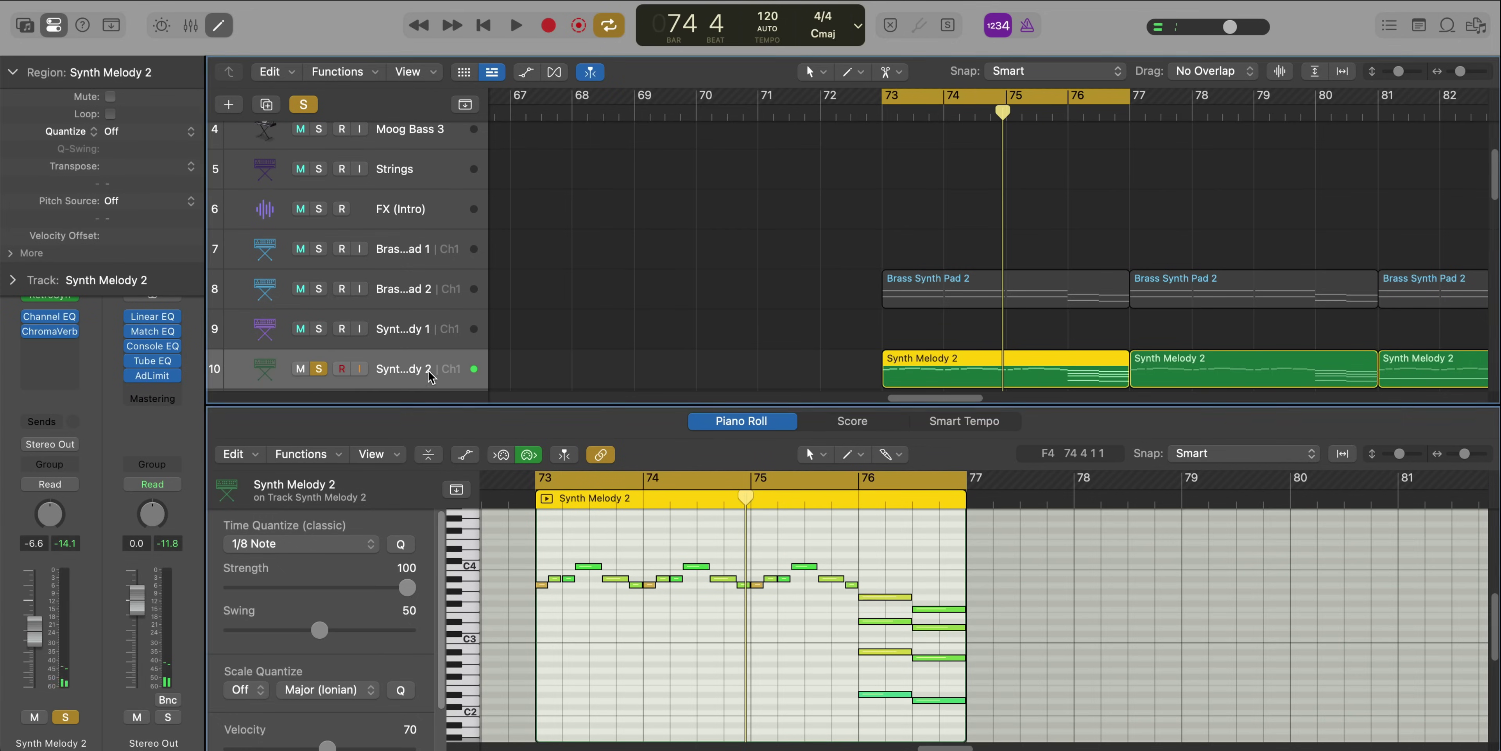
Collapse the region parameters and look over the RetroSyn instrument settings of Synth Melody 2
click(23, 72)
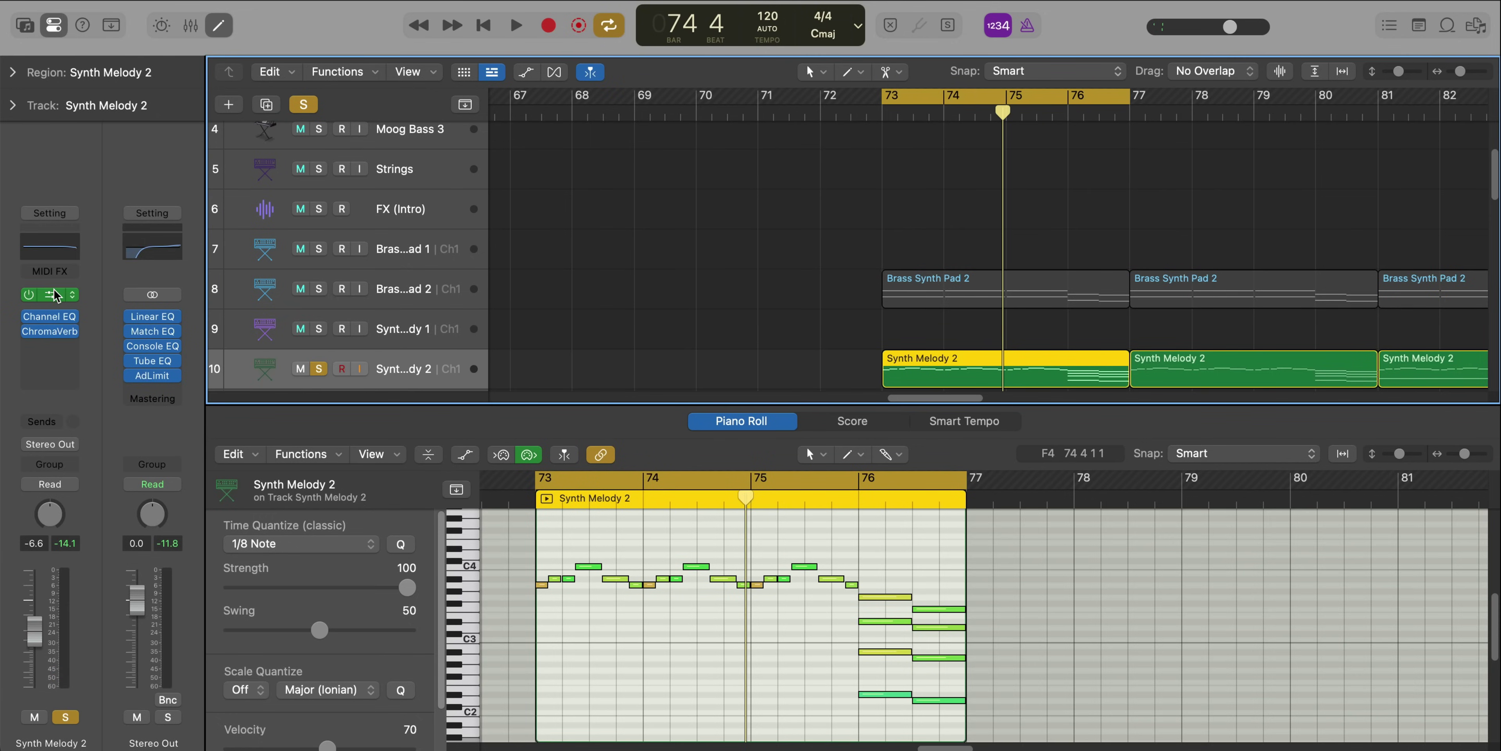
click(56, 295)
drag(1023, 288, 922, 122)
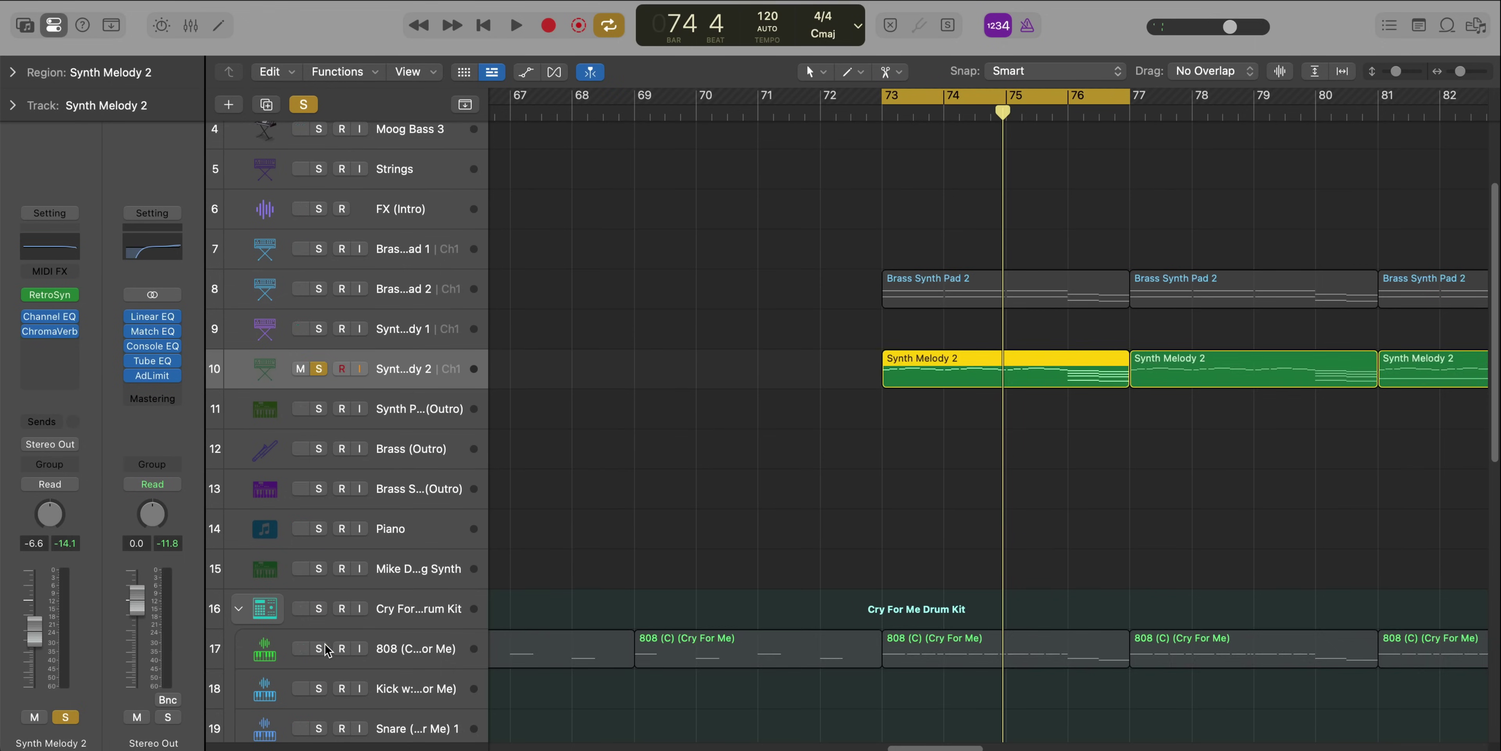
Solo the 808 (C) track, play its region at bar 73 and examine its note pattern
click(1067, 652)
double_click(1049, 646)
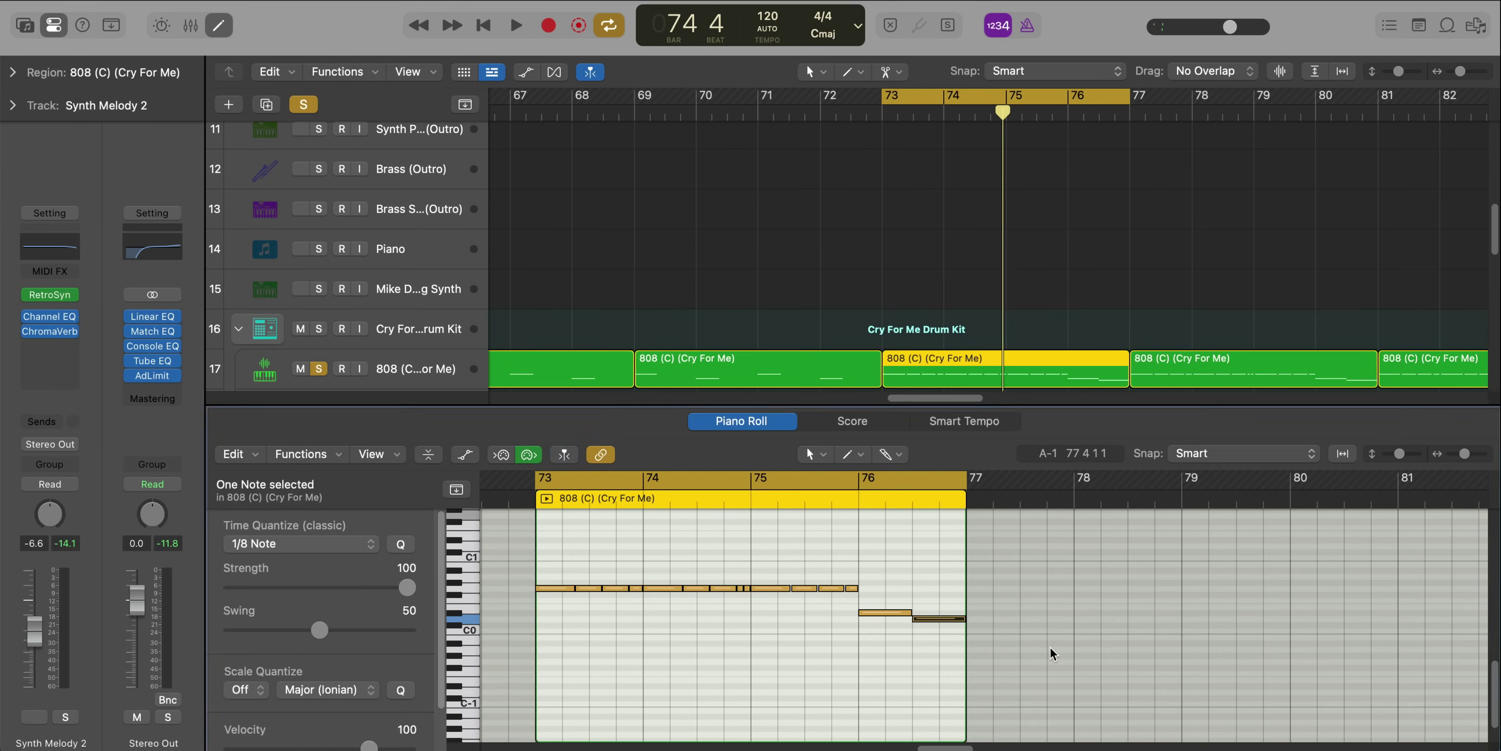
key(space)
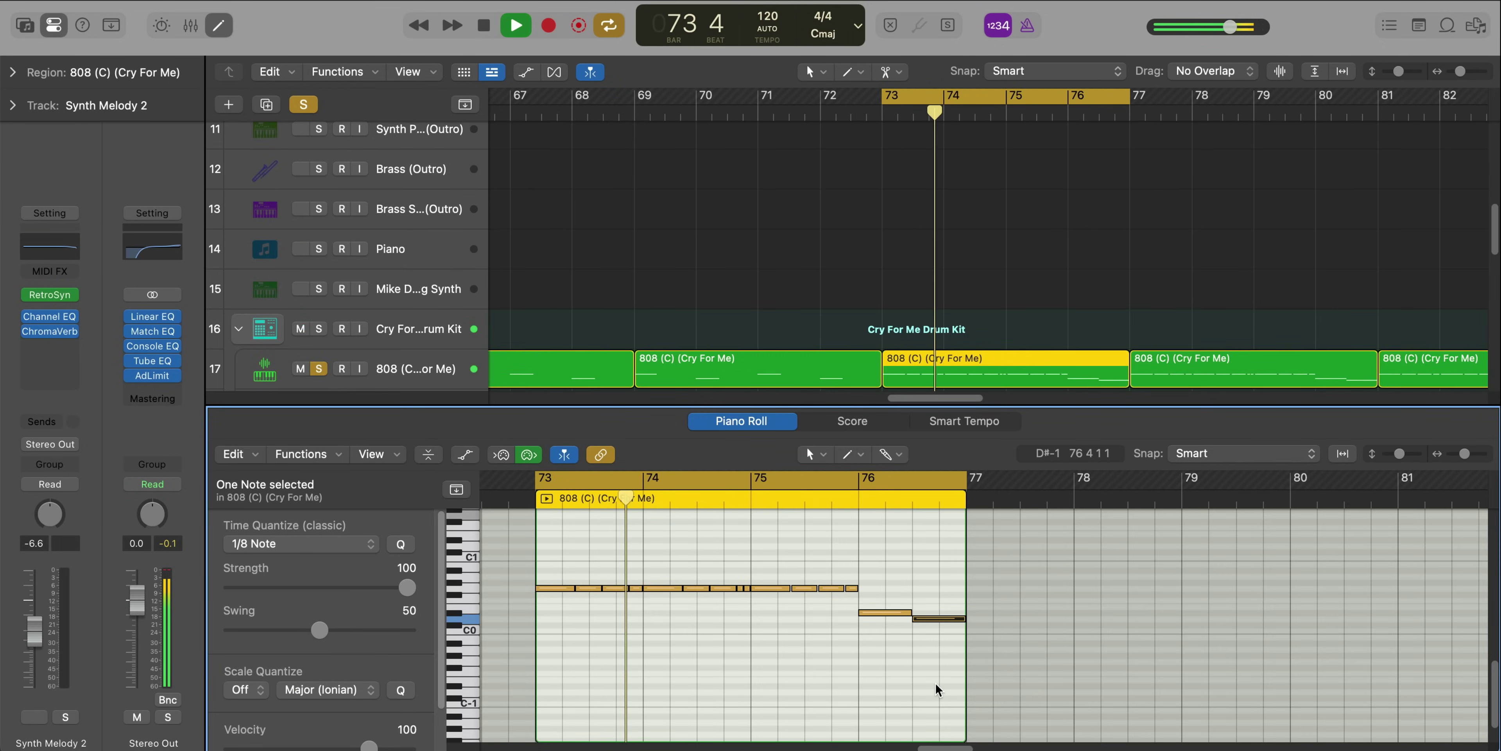
key(p)
scroll(929, 609, down, 10)
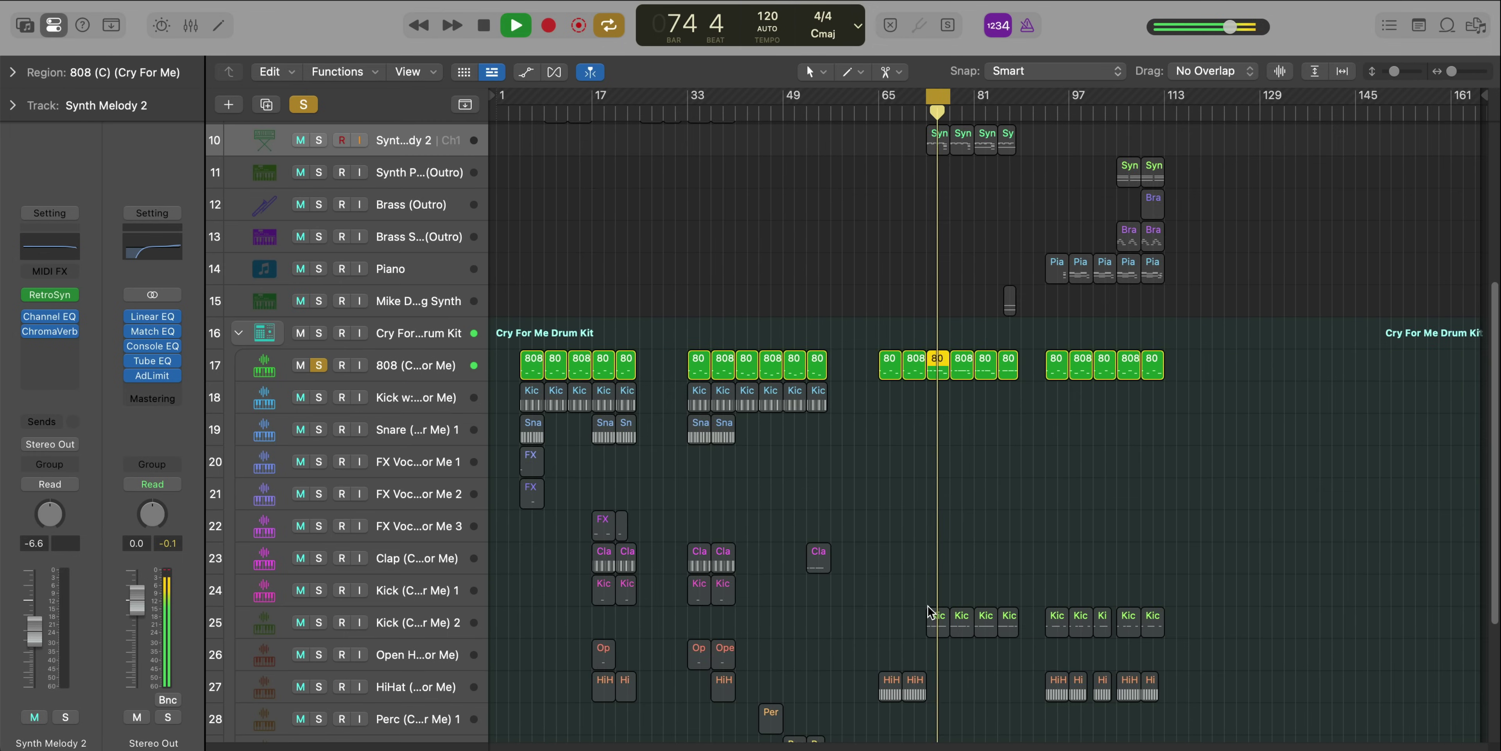
Solo Kick (Cry For Me) 2 alongside the 808 and examine the kick notes at bar 73 during playback
click(319, 622)
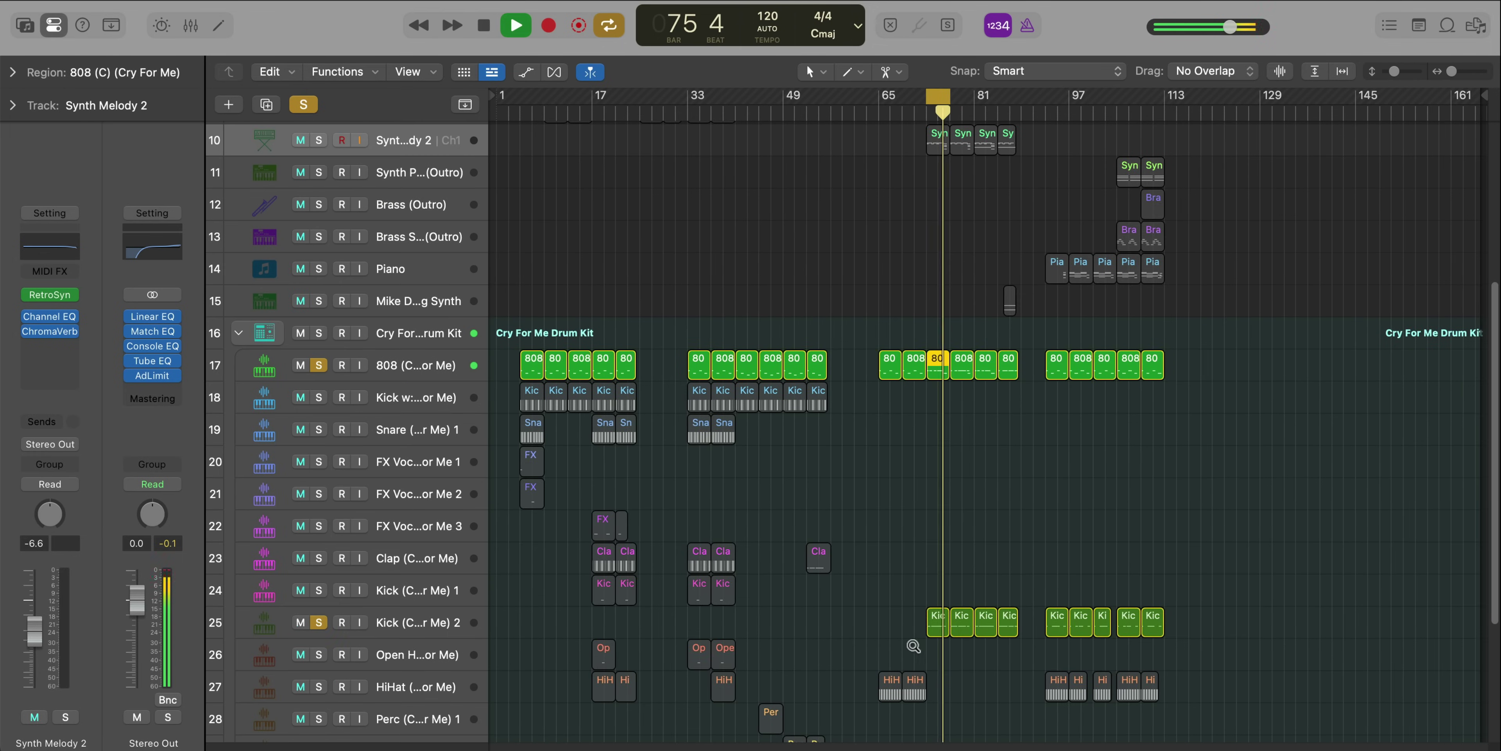
scroll(913, 645, up, 8)
key(space)
drag(976, 655, 990, 614)
key(p)
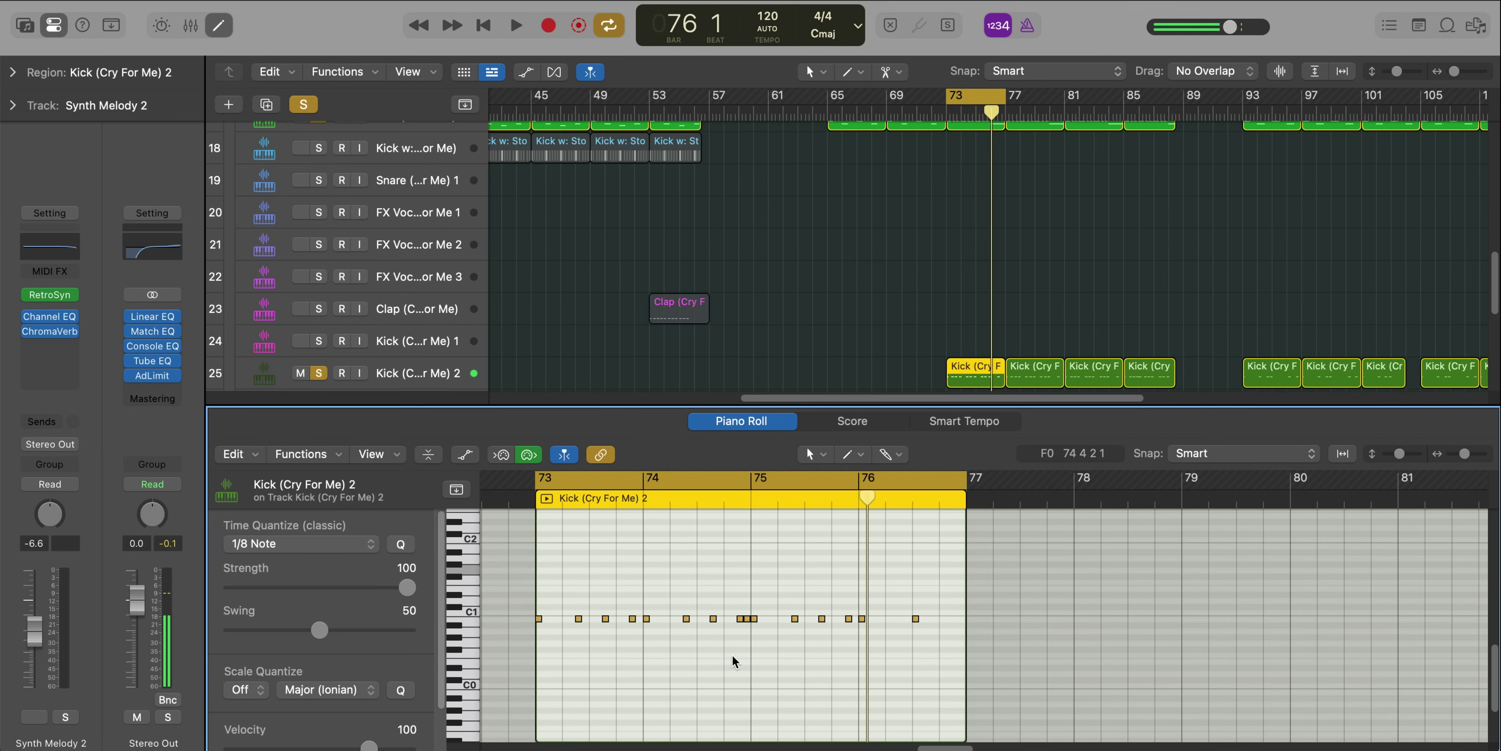
key(space)
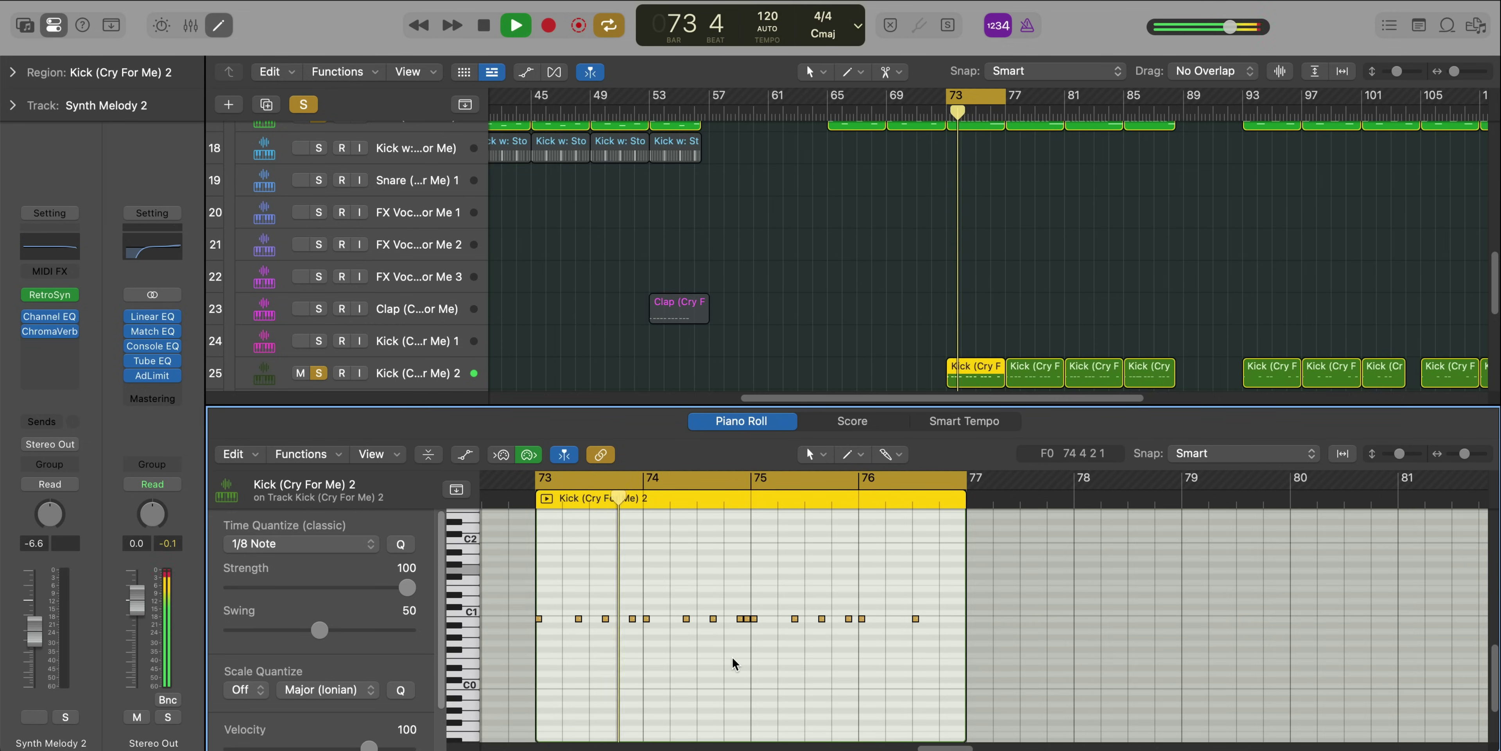
key(p)
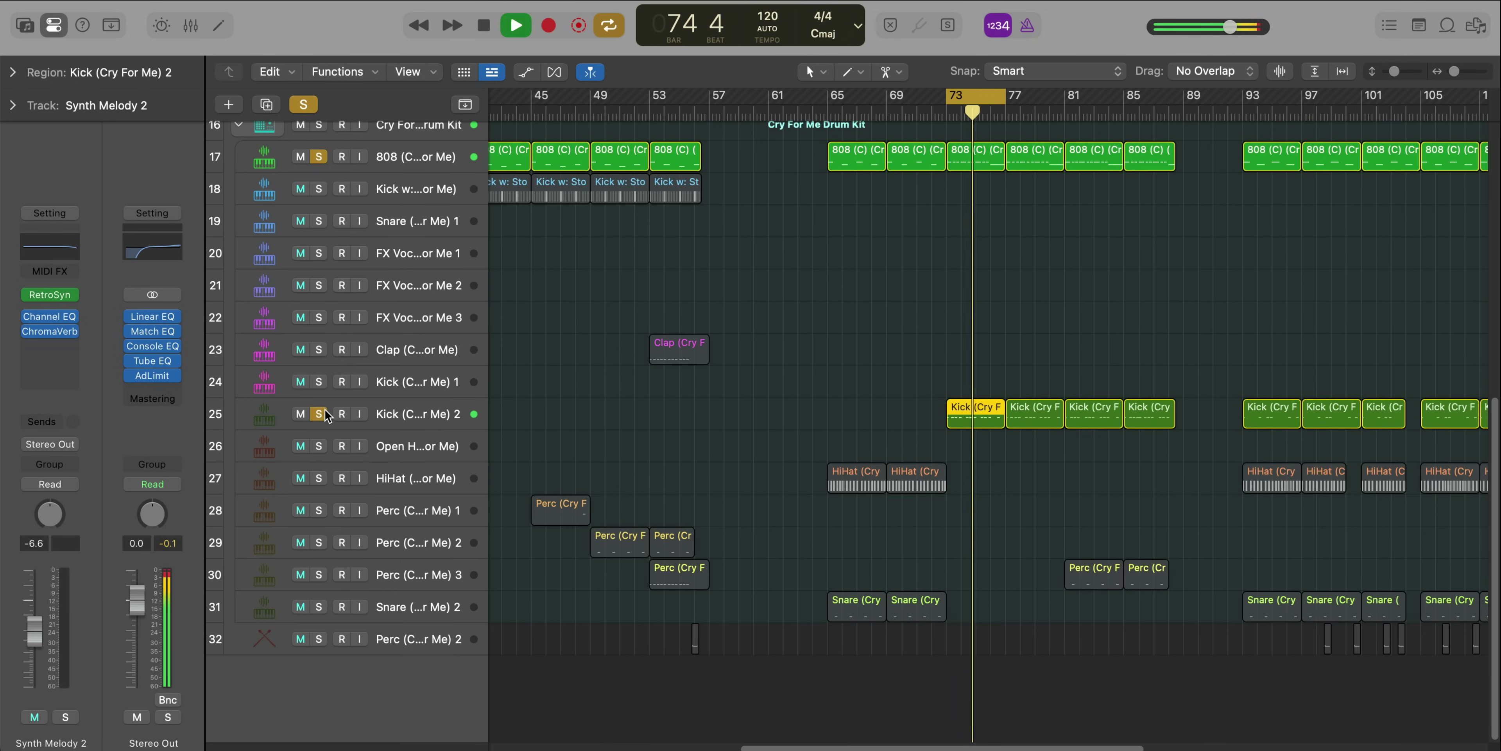
Clear the track solos, turn off cycling and listen to the full section from bar 73
alt+click(323, 411)
scroll(802, 453, down, 4)
key(c)
scroll(832, 436, down, 5)
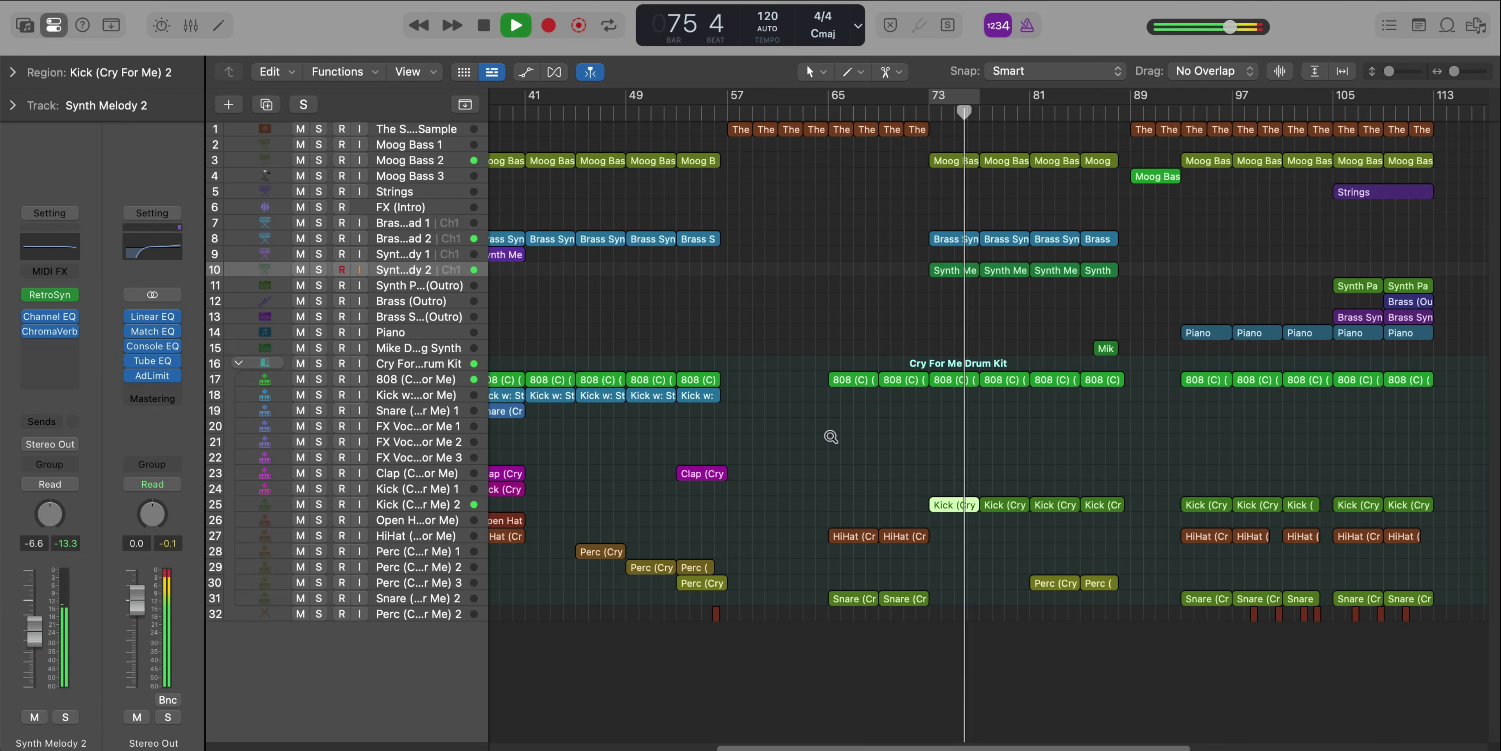
scroll(907, 264, up, 5)
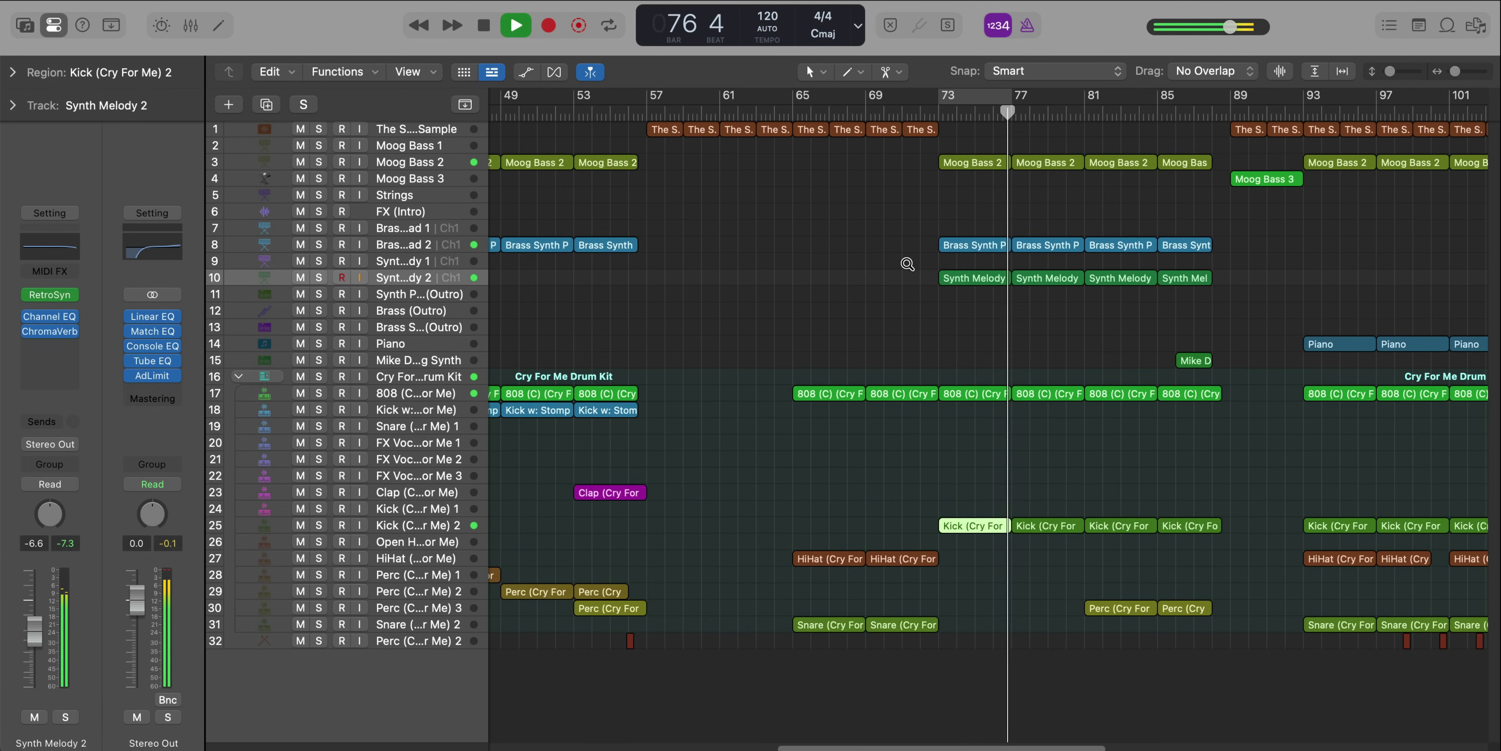
Set the cycle range to bars 86 to 88 and play the section's ending with the Mike Dean Sliding Synth
drag(1162, 104, 1216, 104)
scroll(1181, 175, up, 6)
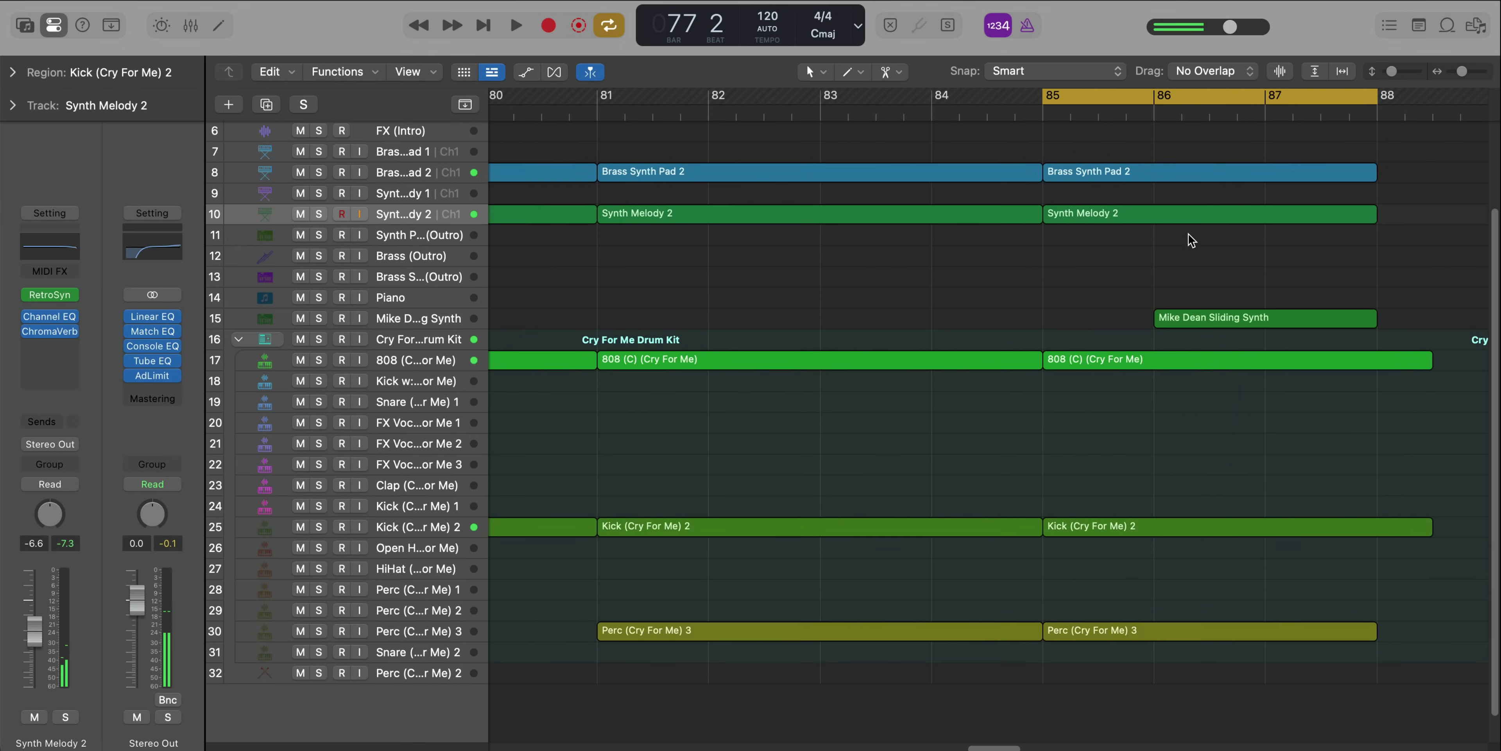
scroll(1188, 237, up, 2)
drag(1163, 102, 1372, 105)
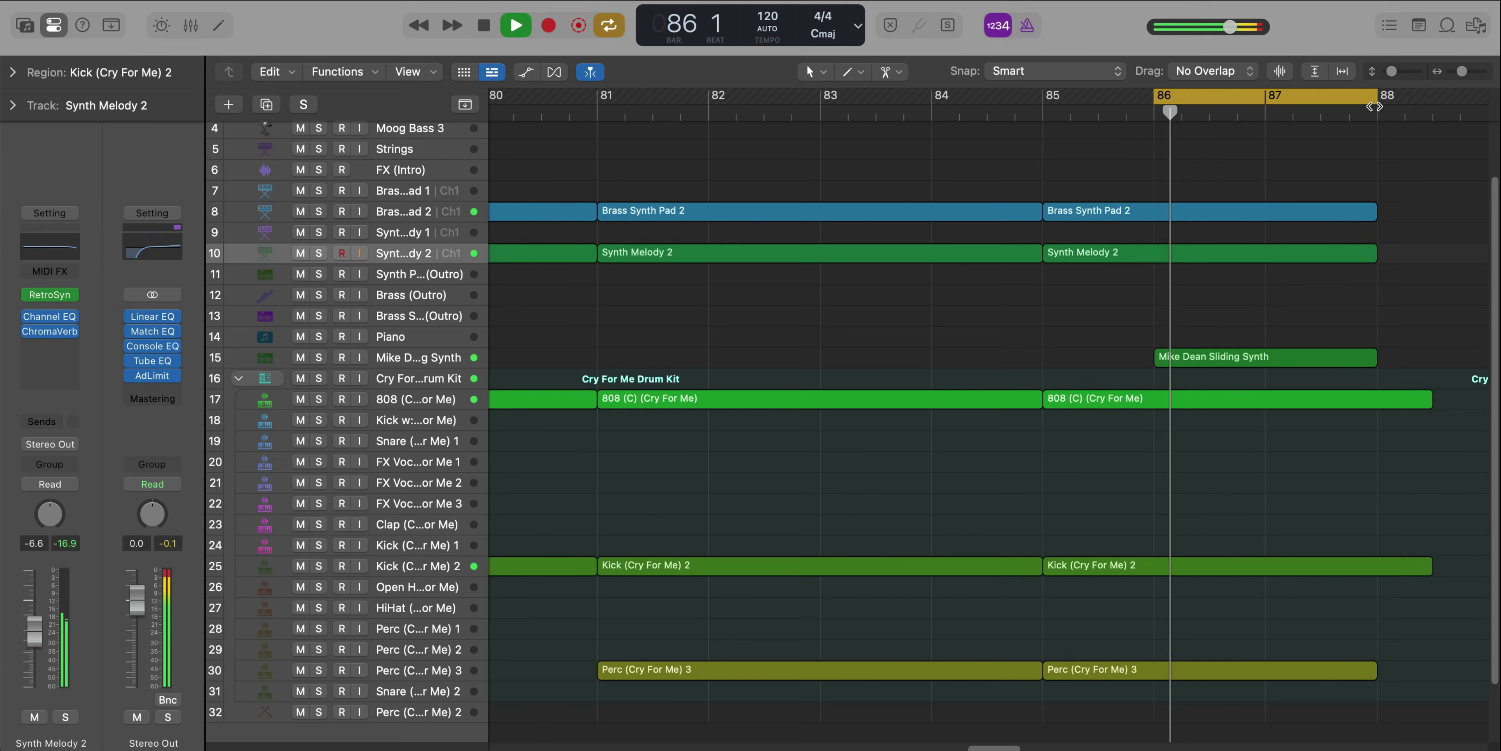
scroll(1267, 358, up, 2)
scroll(1266, 359, down, 3)
key(c)
scroll(1266, 358, down, 2)
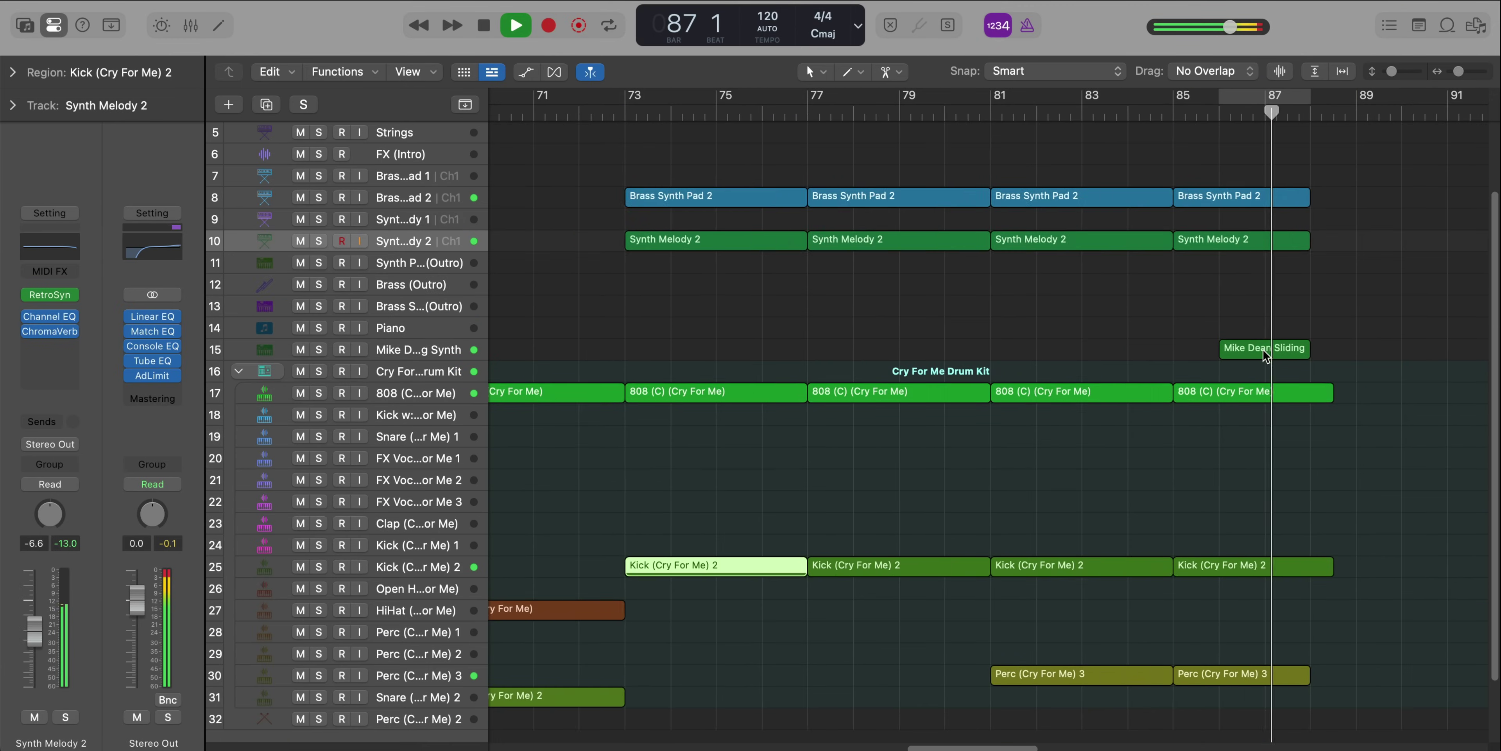
Solo the Mike Dean Sliding Synth, loop bars 86 to 88 and examine the notes of its region
scroll(1212, 339, right, 2)
key(space)
click(1156, 100)
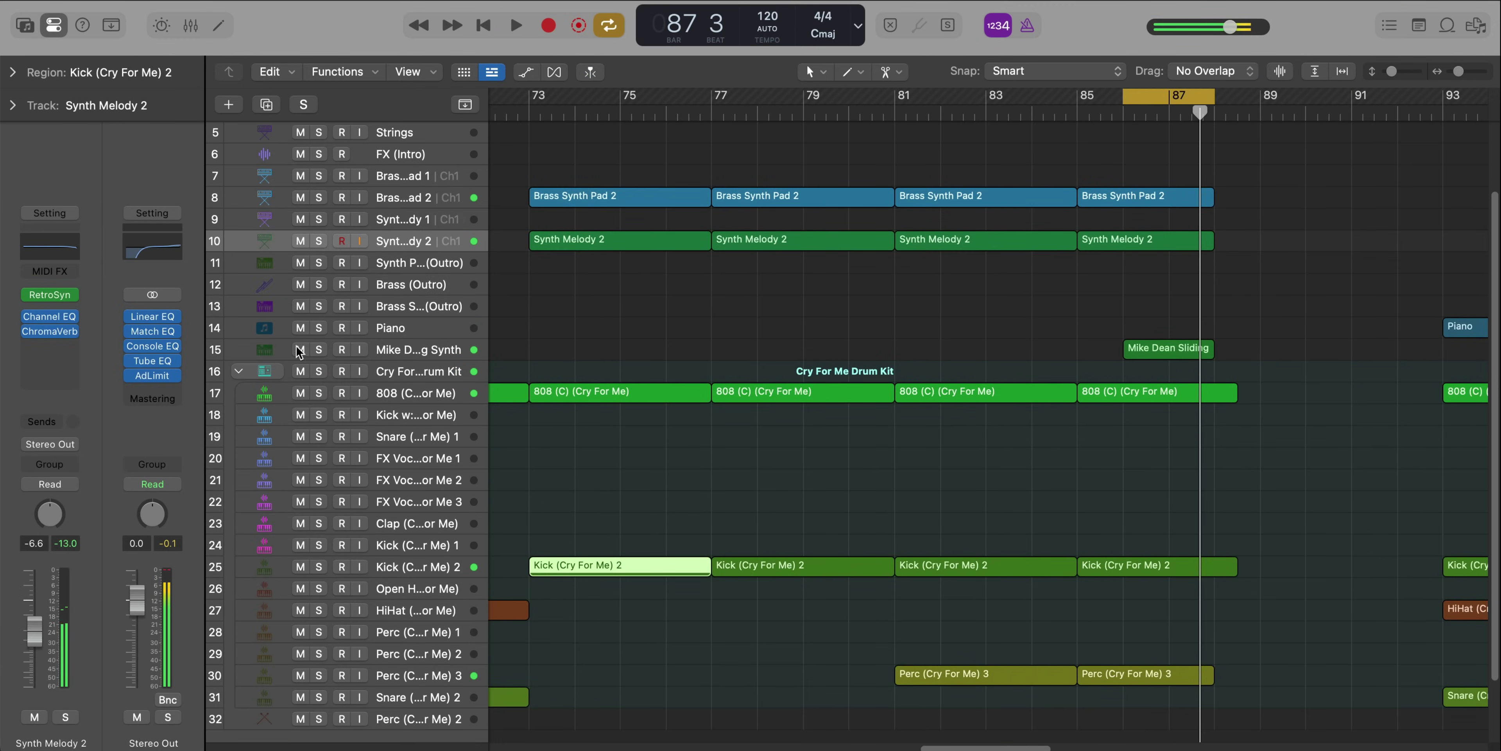
click(315, 348)
key(space)
scroll(1048, 493, up, 4)
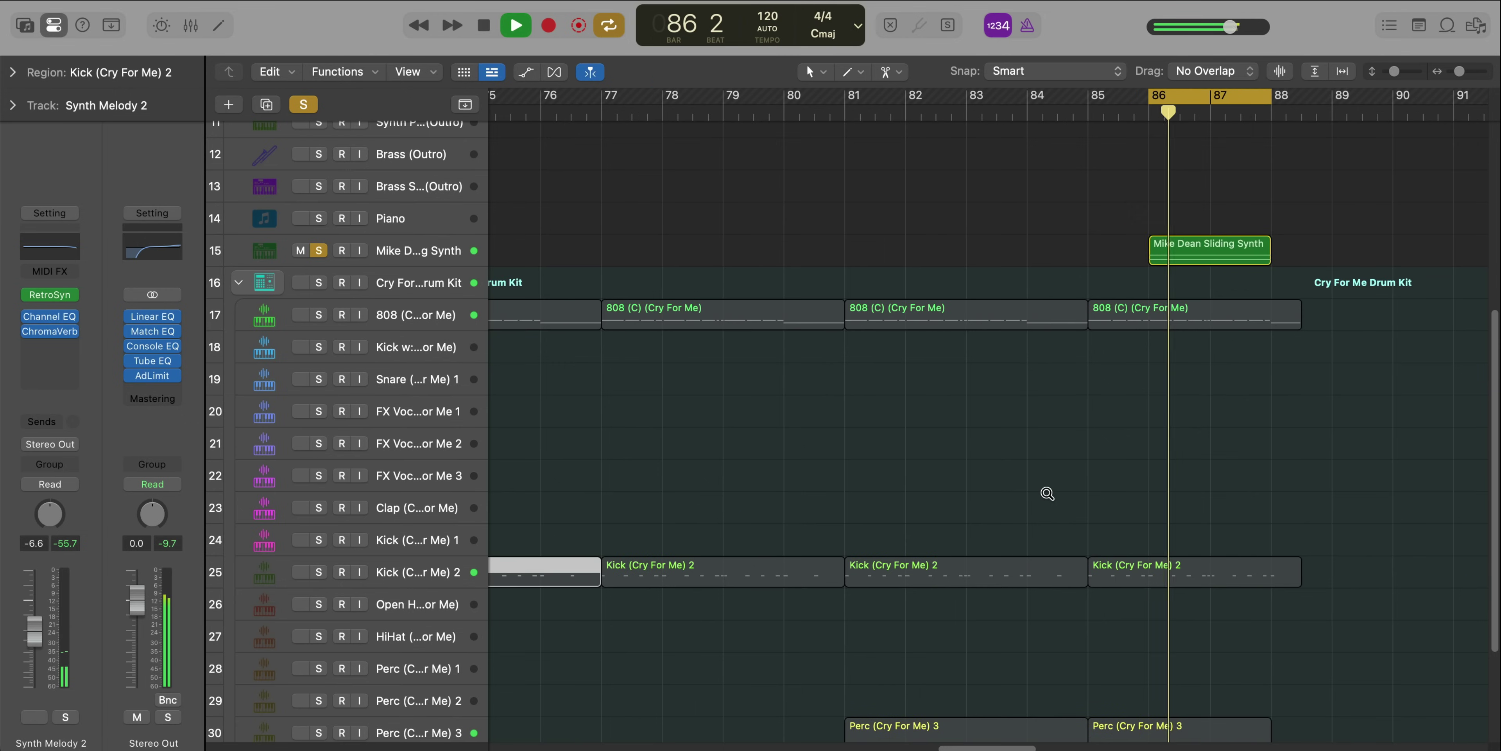
scroll(1194, 535, up, 2)
scroll(1202, 217, up, 2)
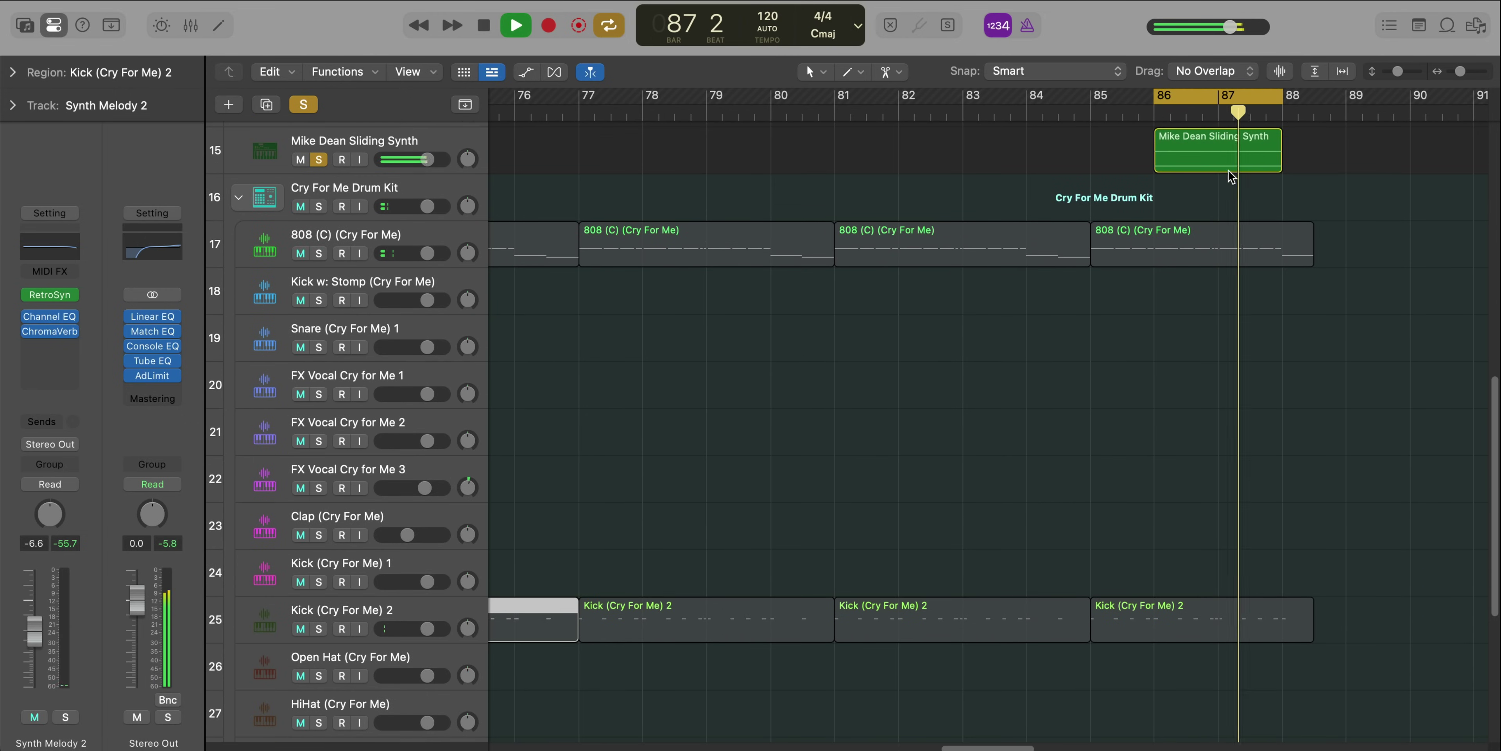
double_click(1233, 160)
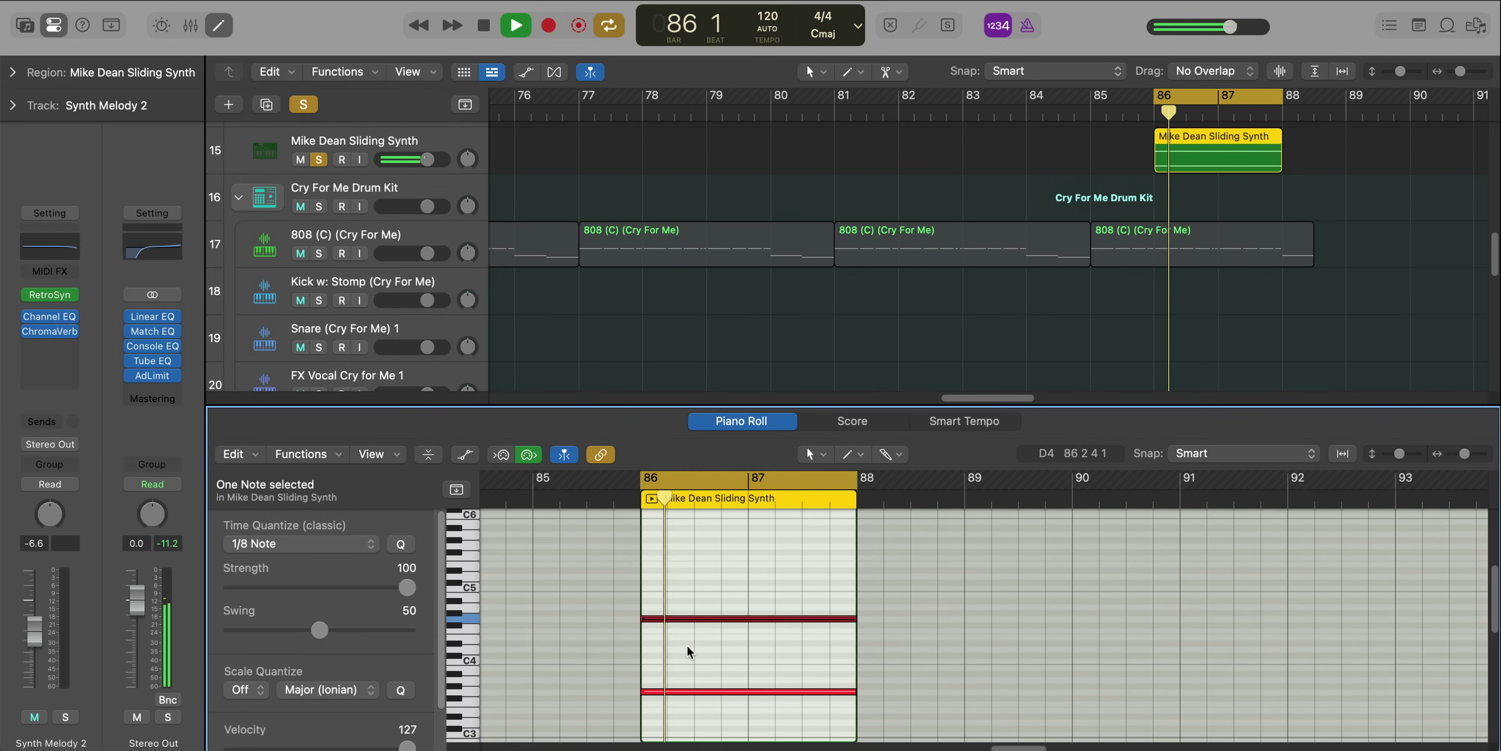
Stop playback and view the Mike Dean Sliding Synth track's patch in the sound library
key(space)
click(417, 144)
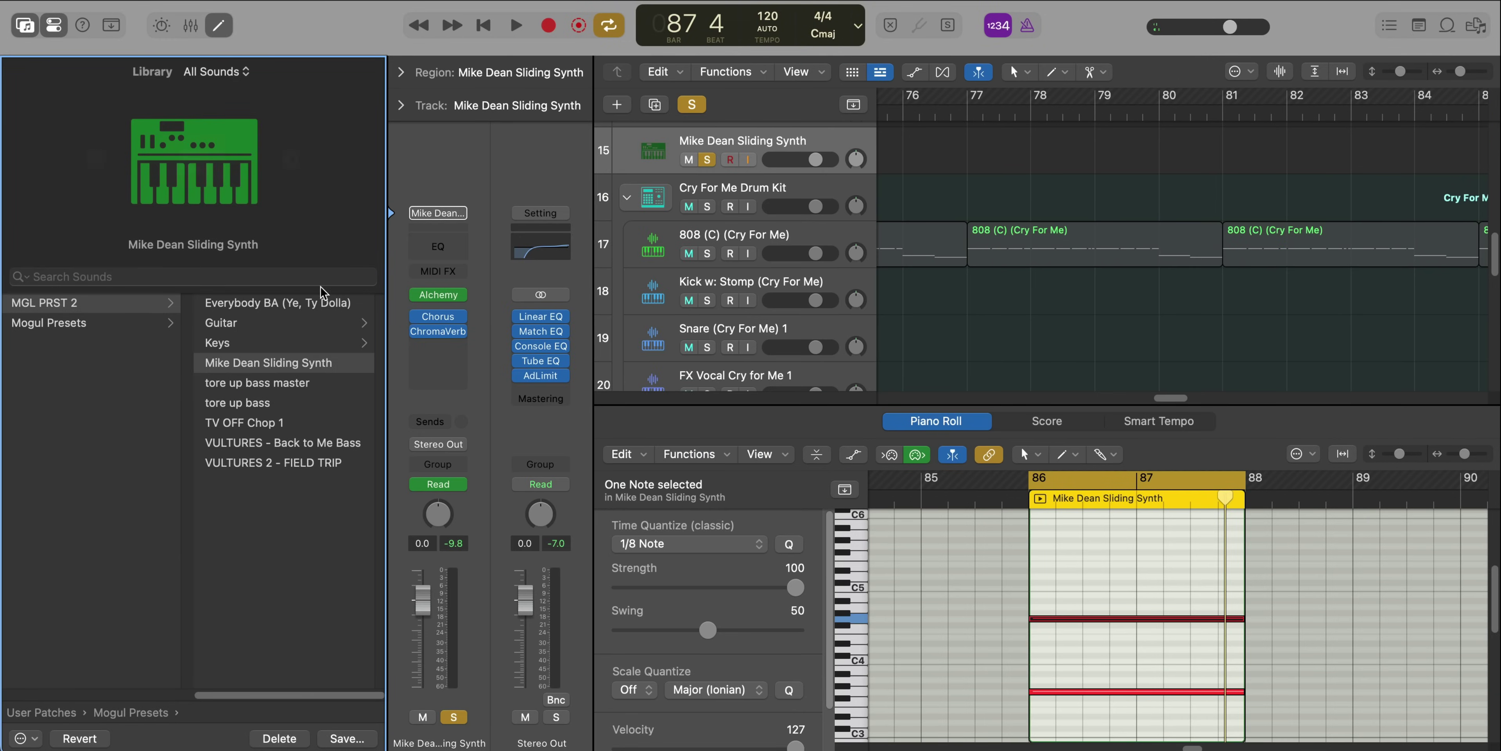
click(23, 25)
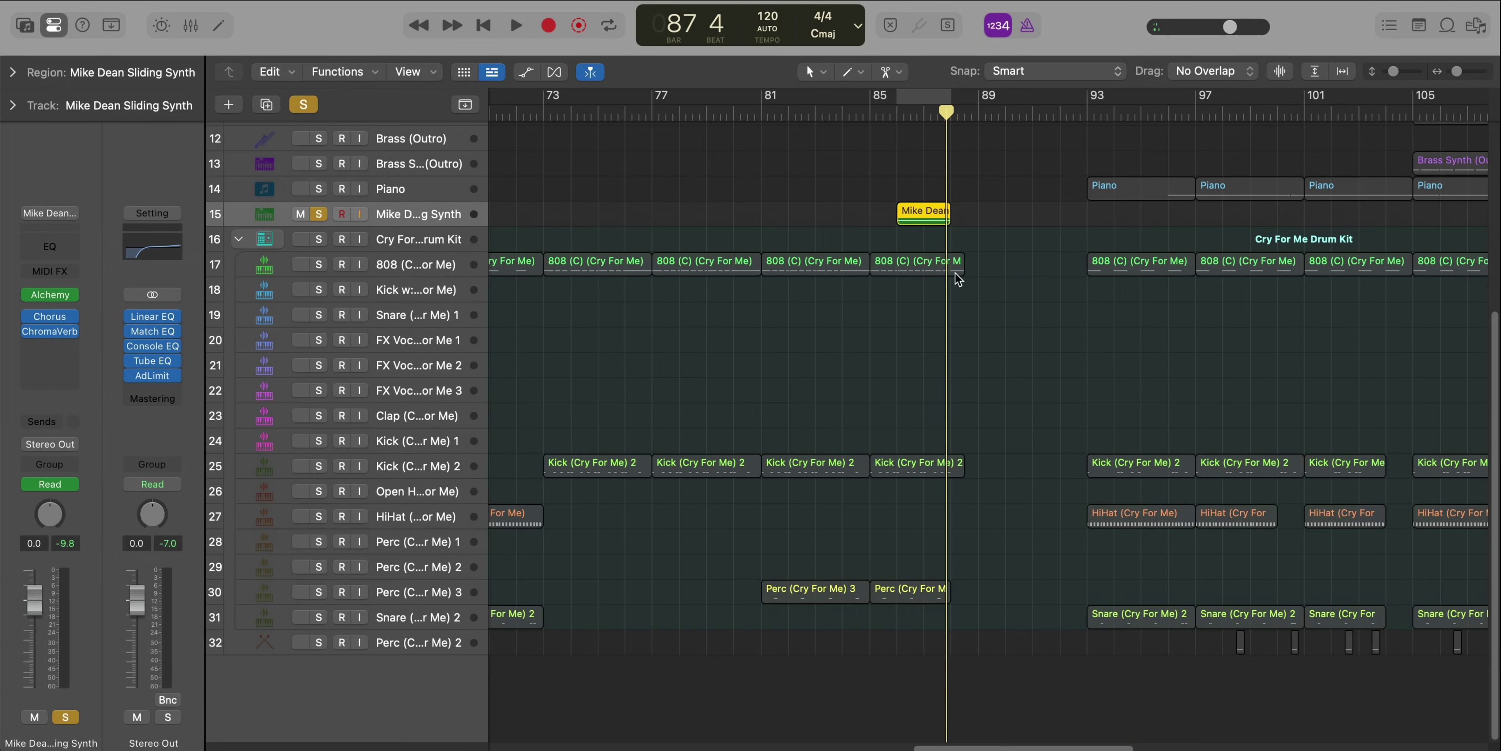
Set the cycle range to bars 97 to 101, clear the track solos and play the outro section
scroll(956, 273, up, 5)
scroll(961, 265, left, 1)
scroll(960, 265, up, 2)
scroll(976, 253, up, 4)
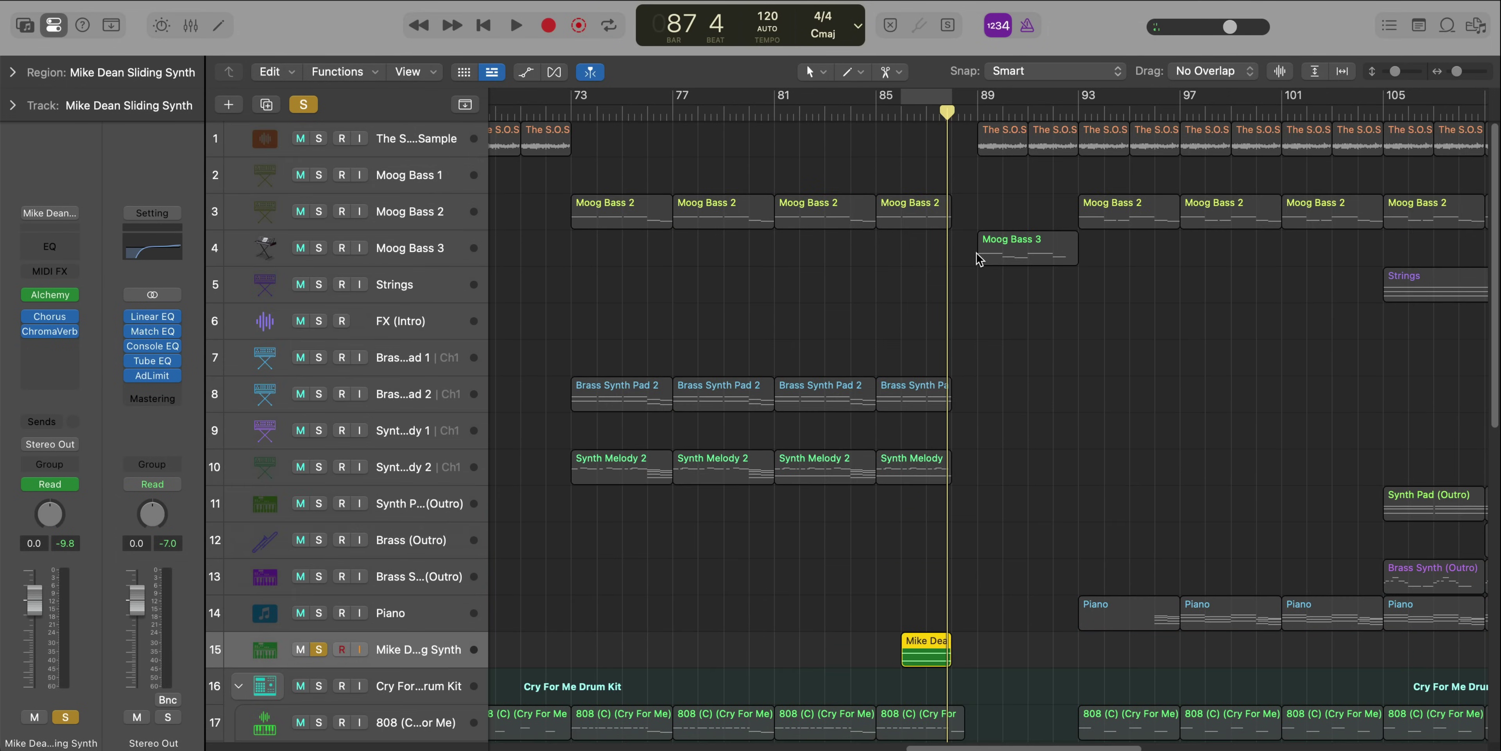
scroll(1055, 259, right, 5)
scroll(1005, 302, down, 2)
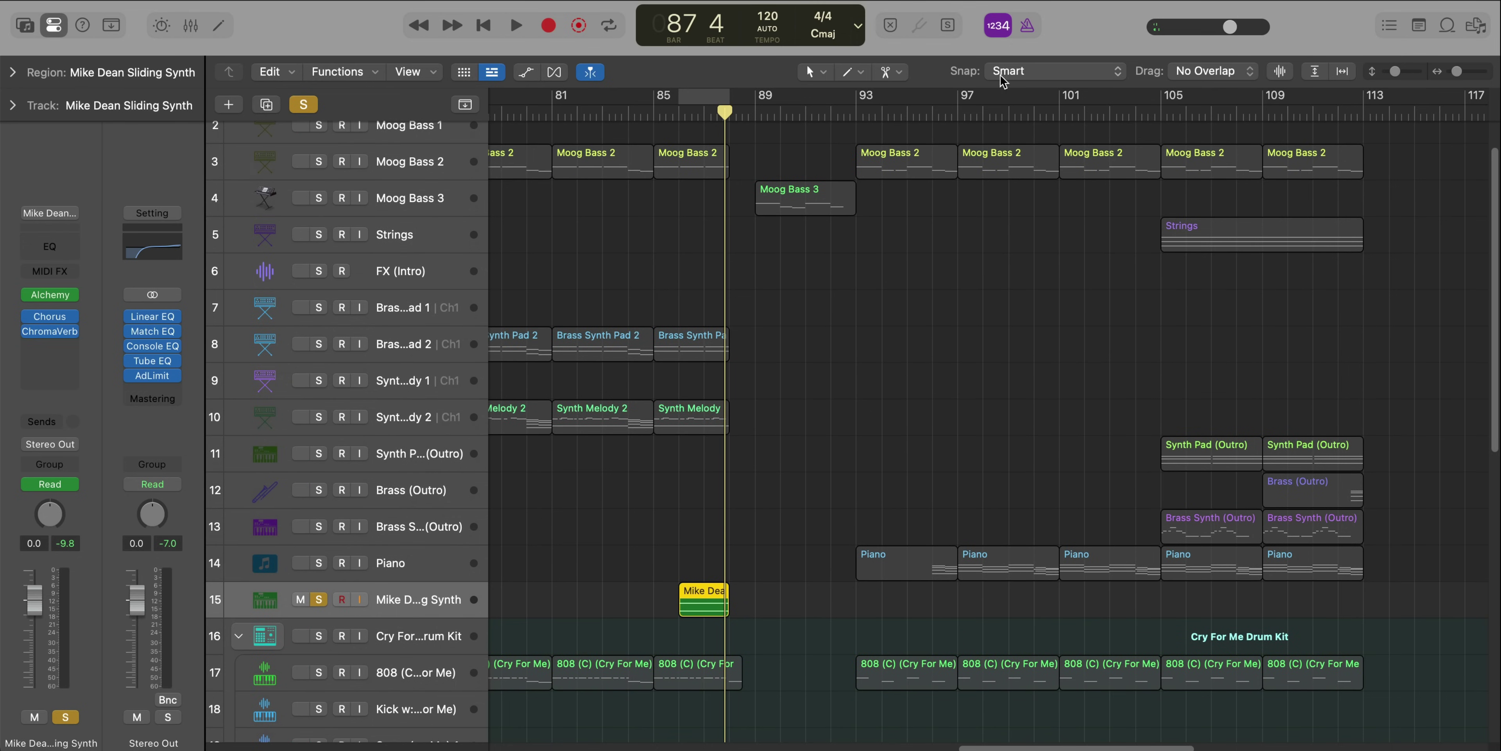
drag(961, 99, 1059, 100)
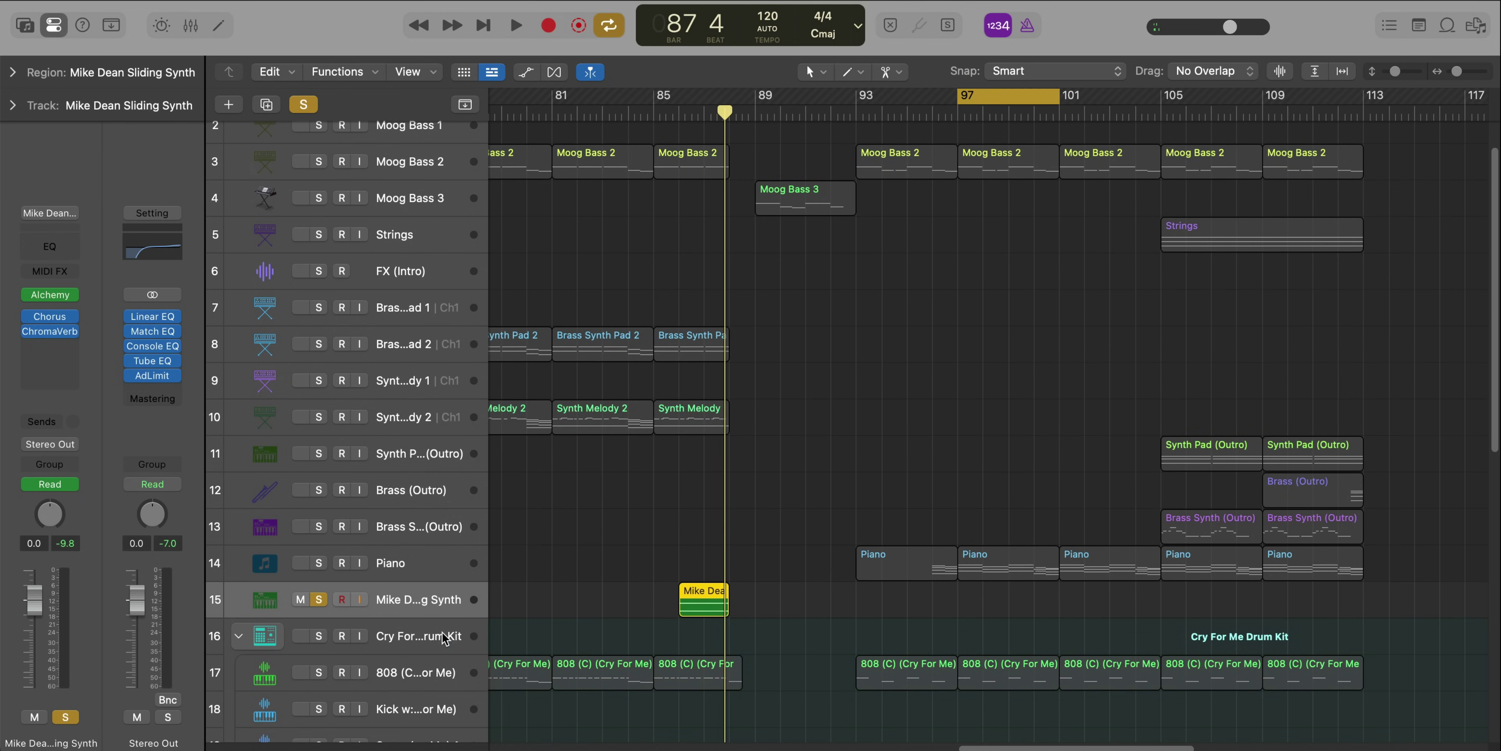
alt+click(318, 563)
alt+click(321, 563)
key(space)
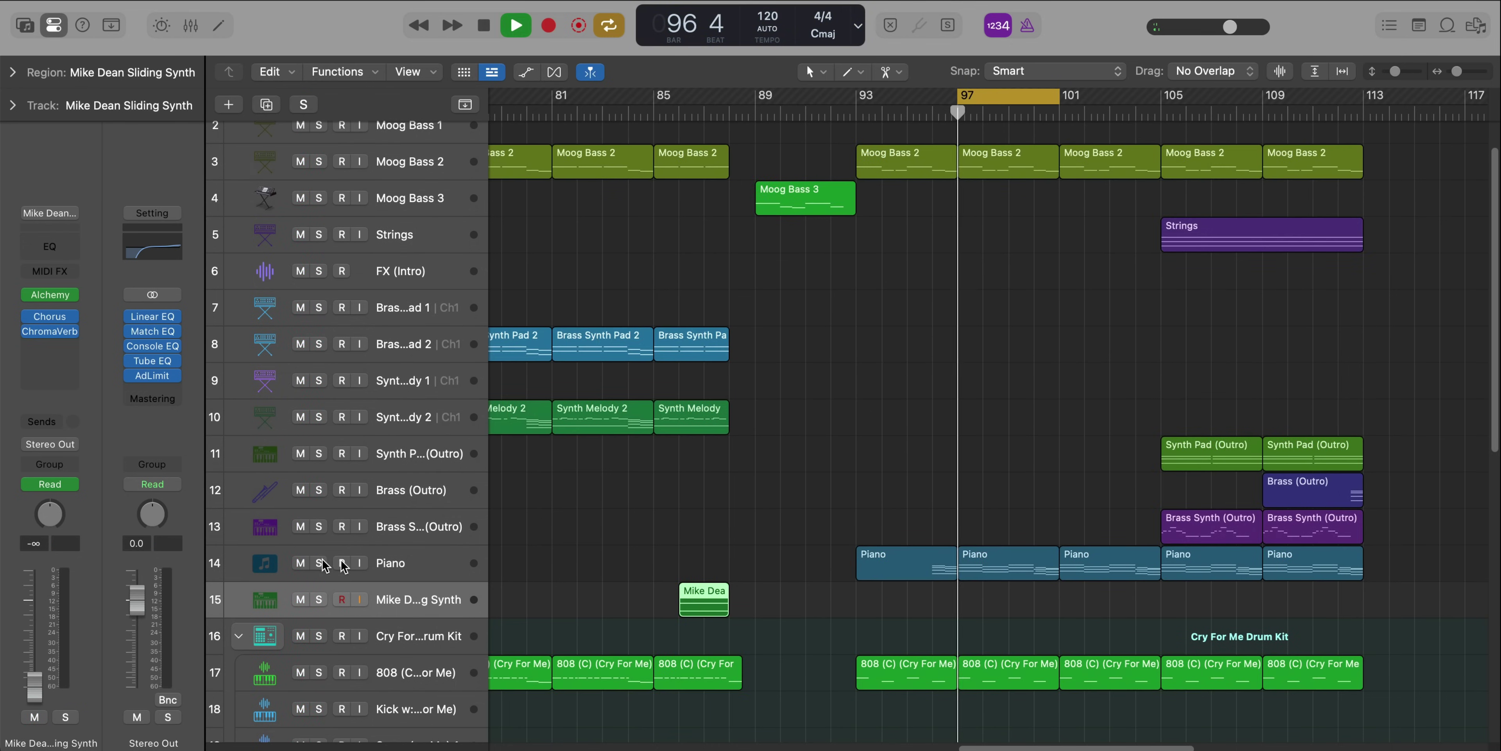
scroll(789, 597, up, 3)
scroll(789, 598, down, 5)
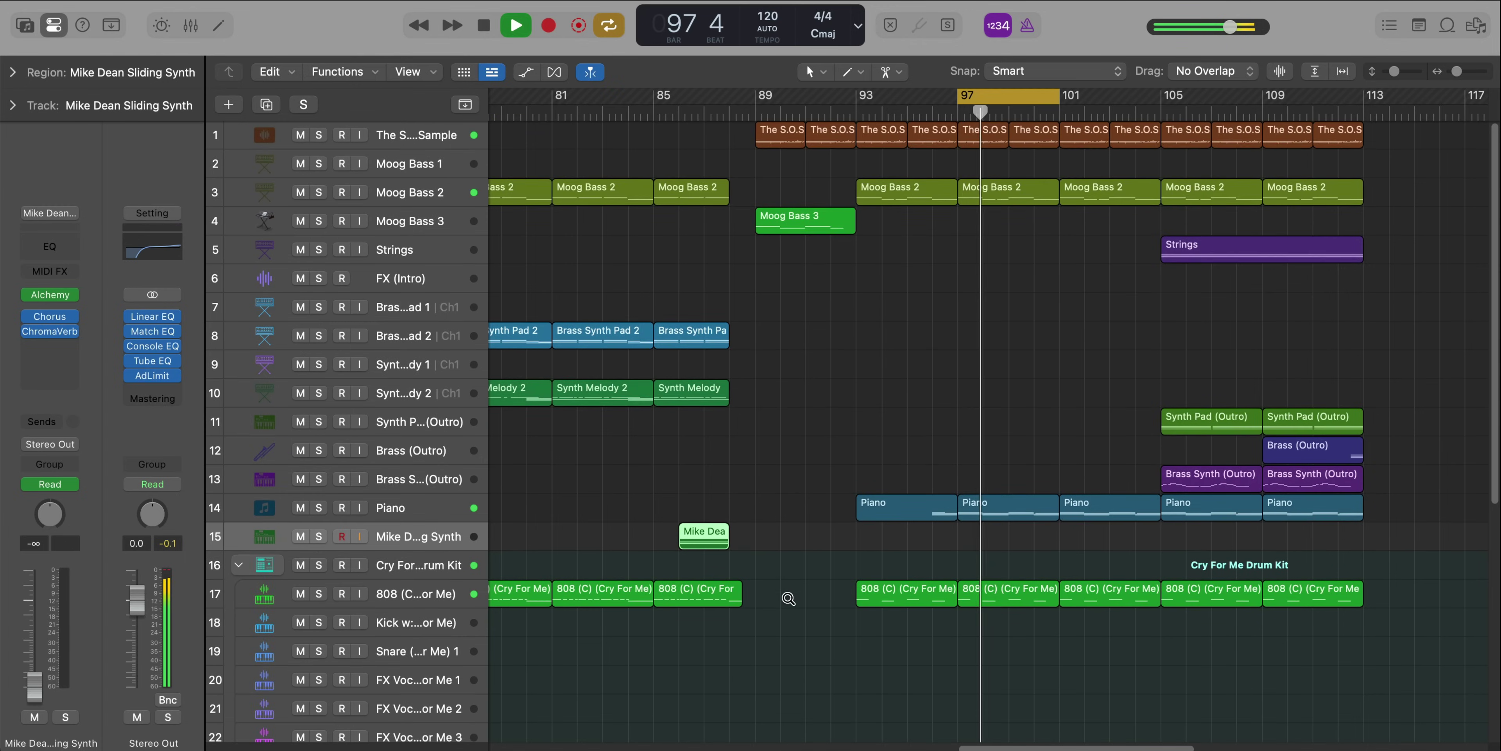
Solo the Piano track and examine the notes of its region at bar 97 during playback
scroll(788, 597, up, 3)
click(319, 502)
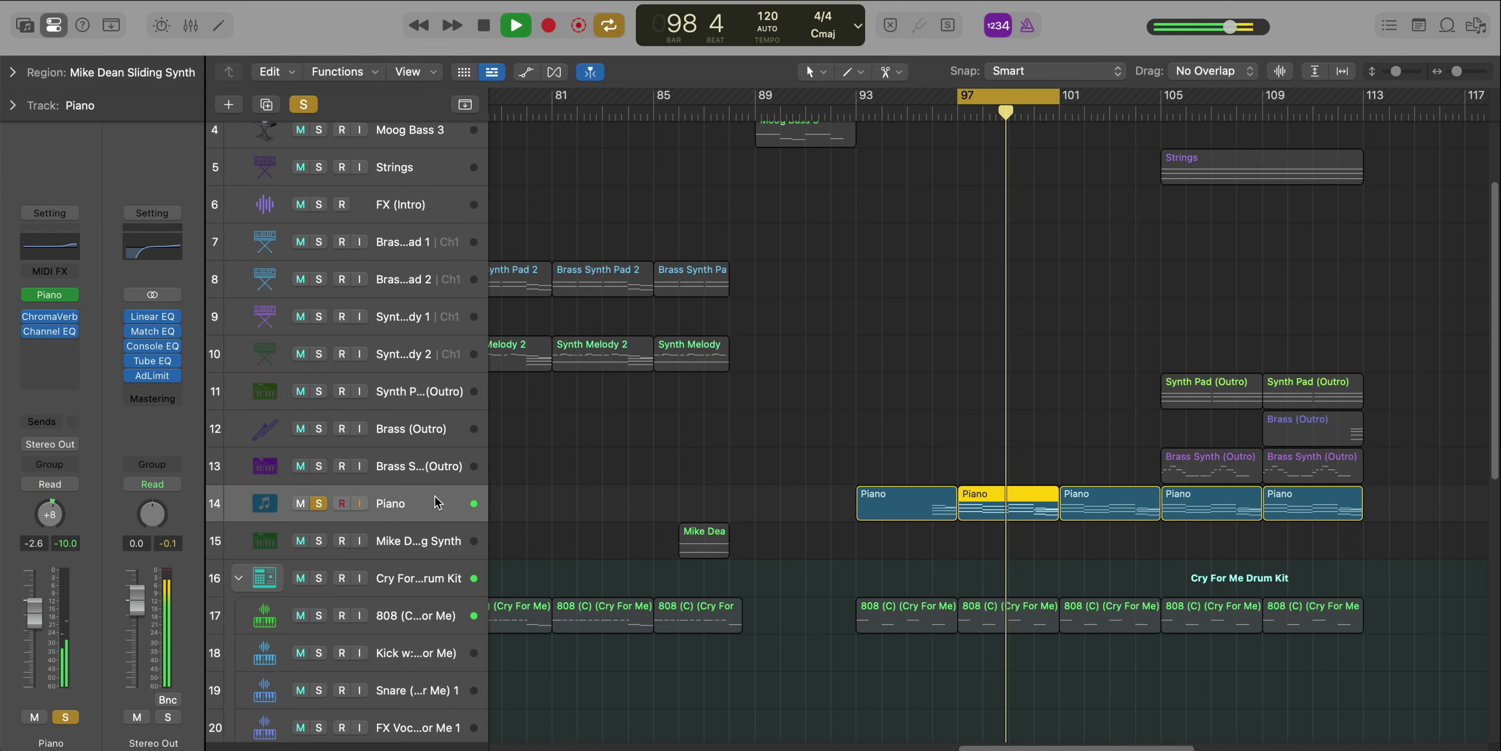
double_click(997, 499)
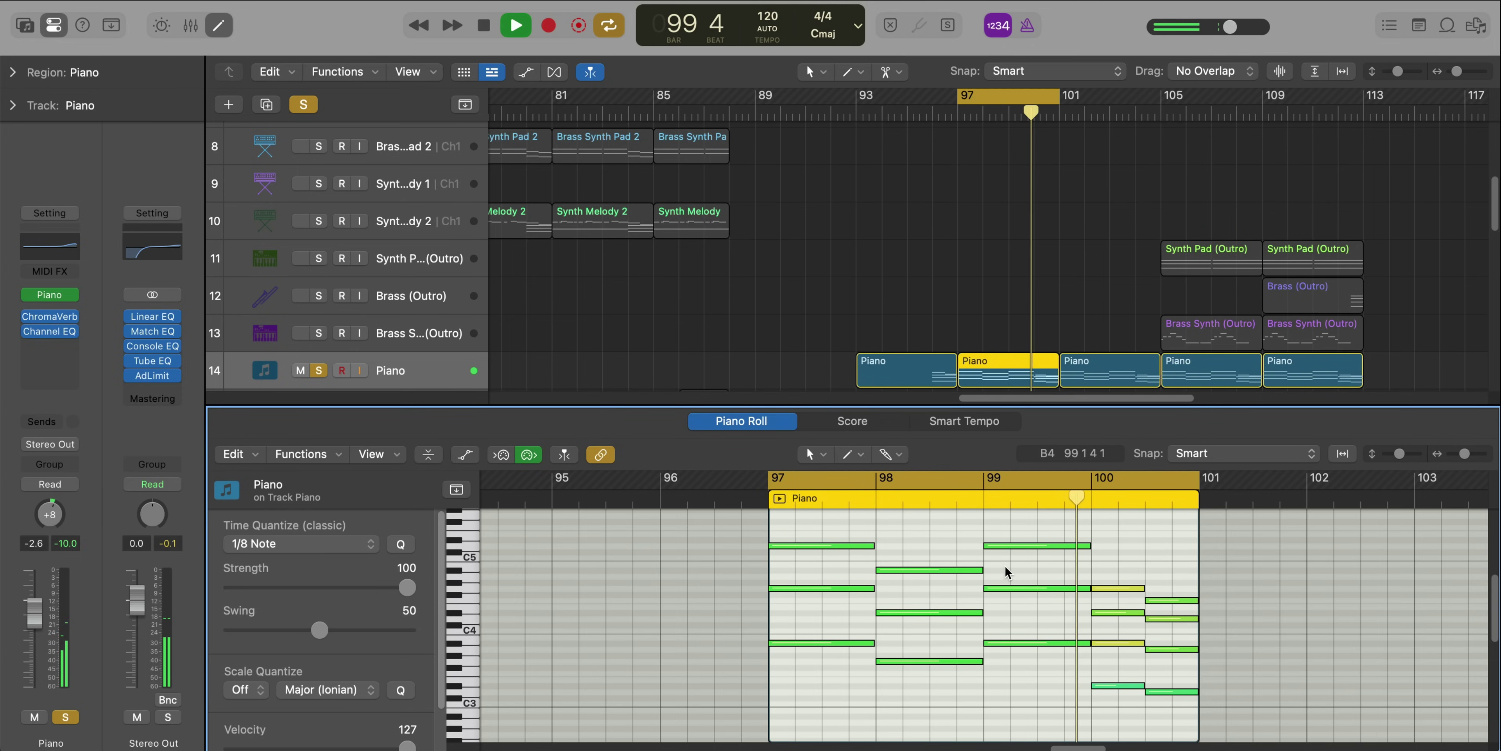
key(space)
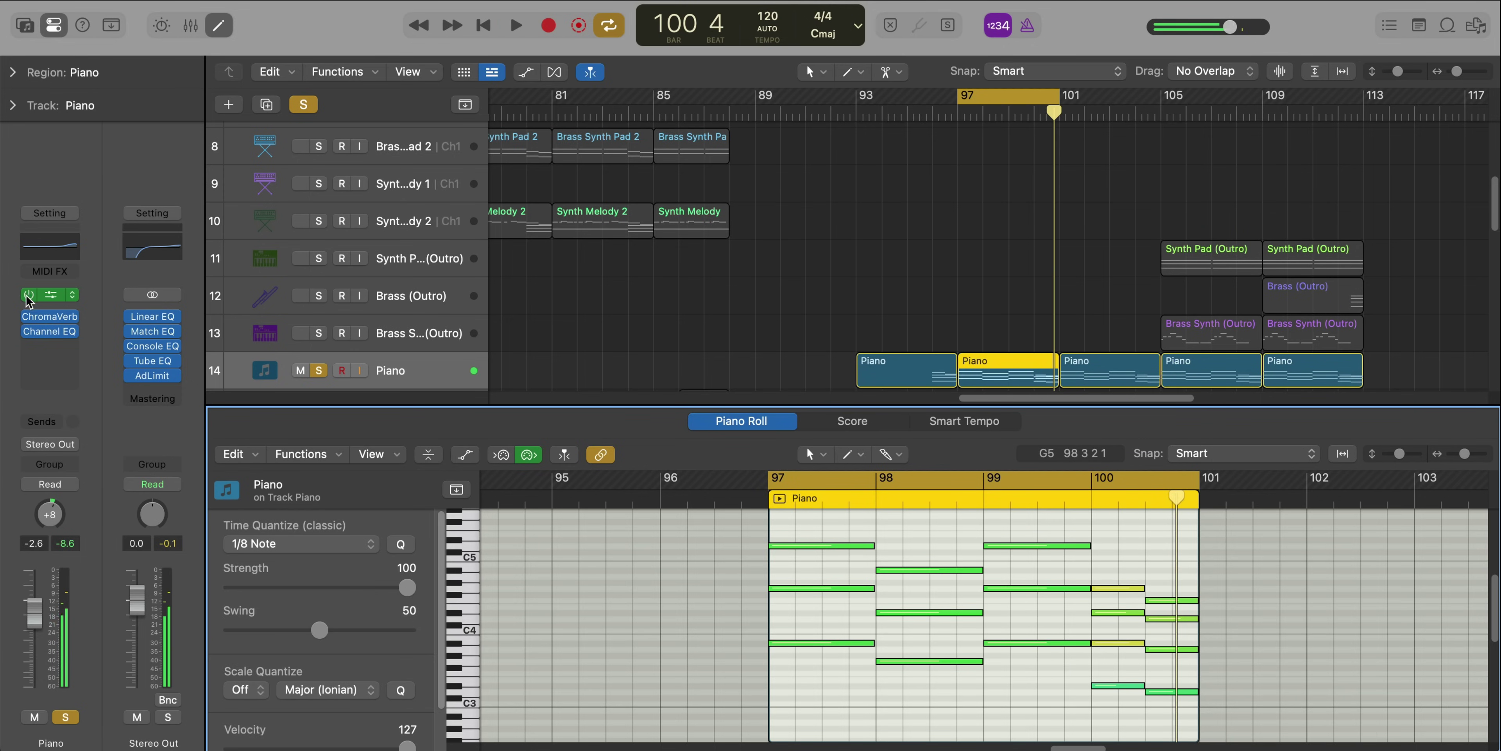
View the Piano track's Studio Piano instrument, resume playback and close the note editor
click(47, 297)
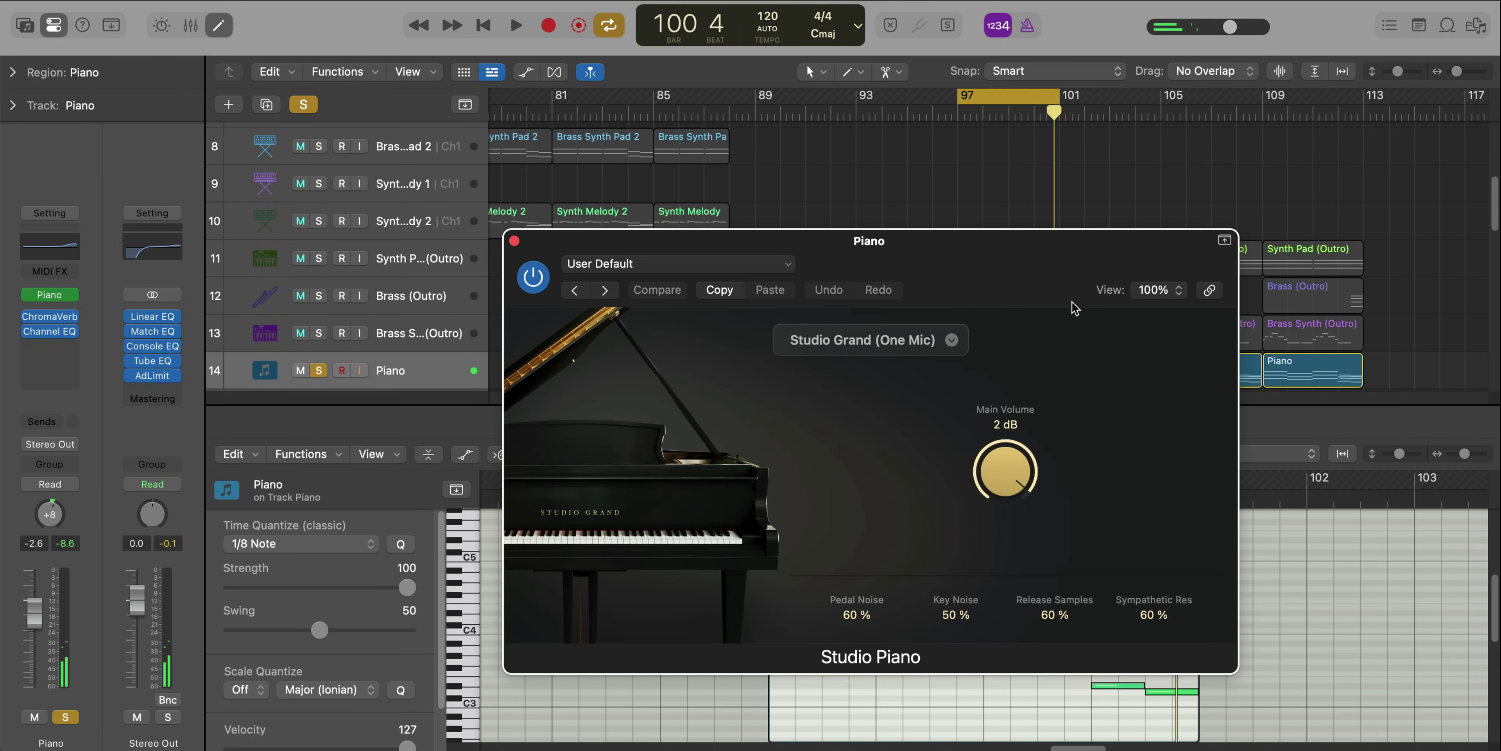
drag(991, 274, 970, 219)
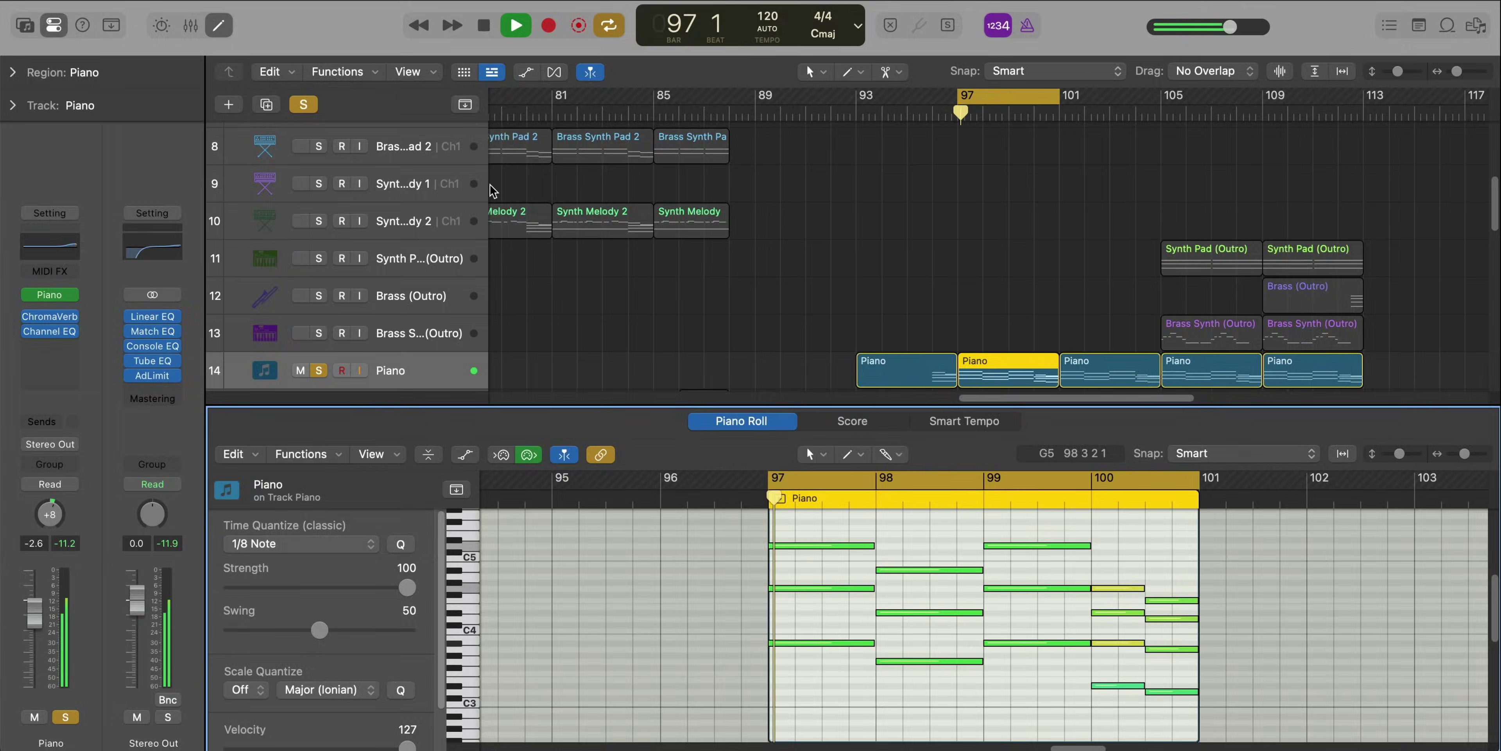
key(e)
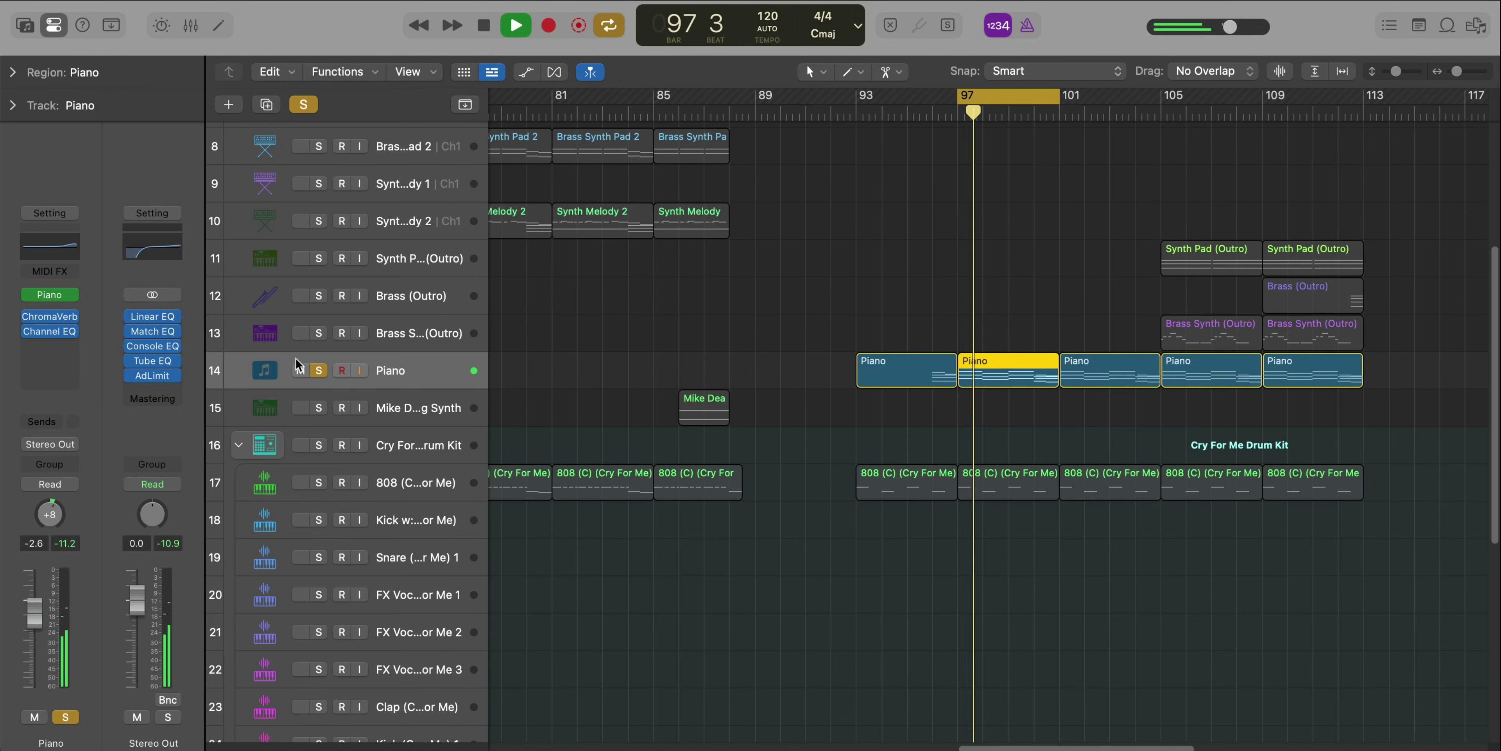
Clear the Piano solo, disable cycling and play on from bar 98 while viewing the drum tracks
click(319, 371)
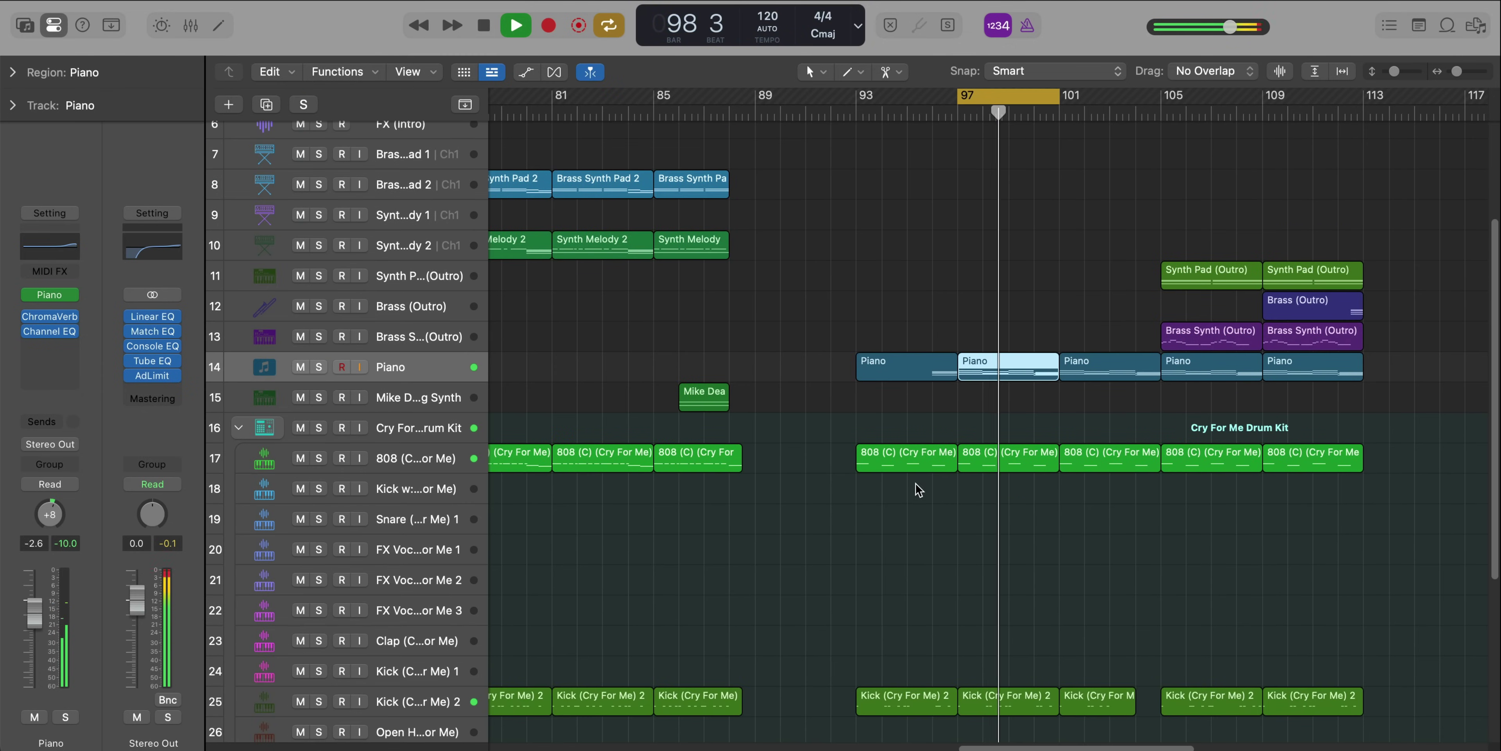
key(c)
scroll(934, 489, down, 5)
scroll(935, 489, left, 3)
scroll(935, 489, up, 4)
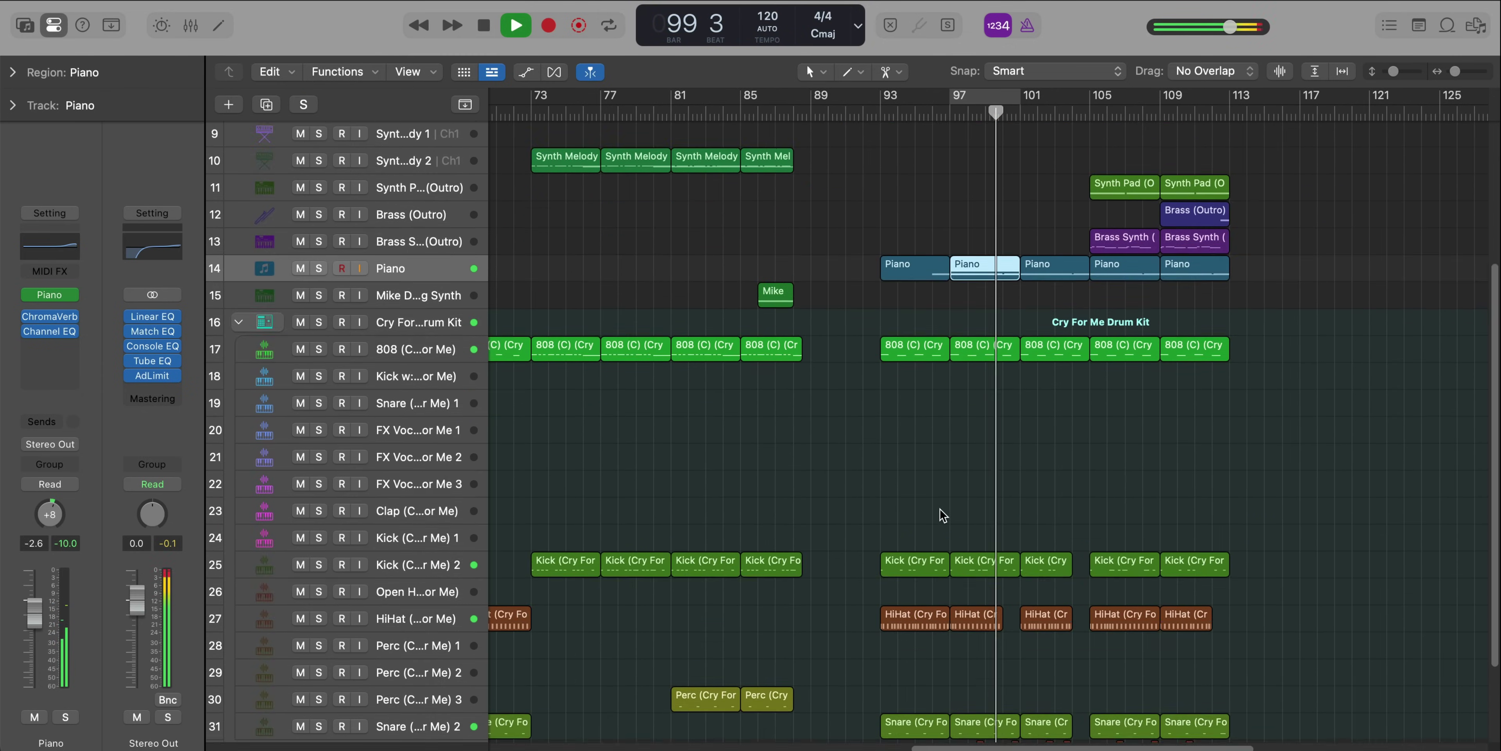
scroll(943, 516, down, 4)
scroll(857, 608, up, 2)
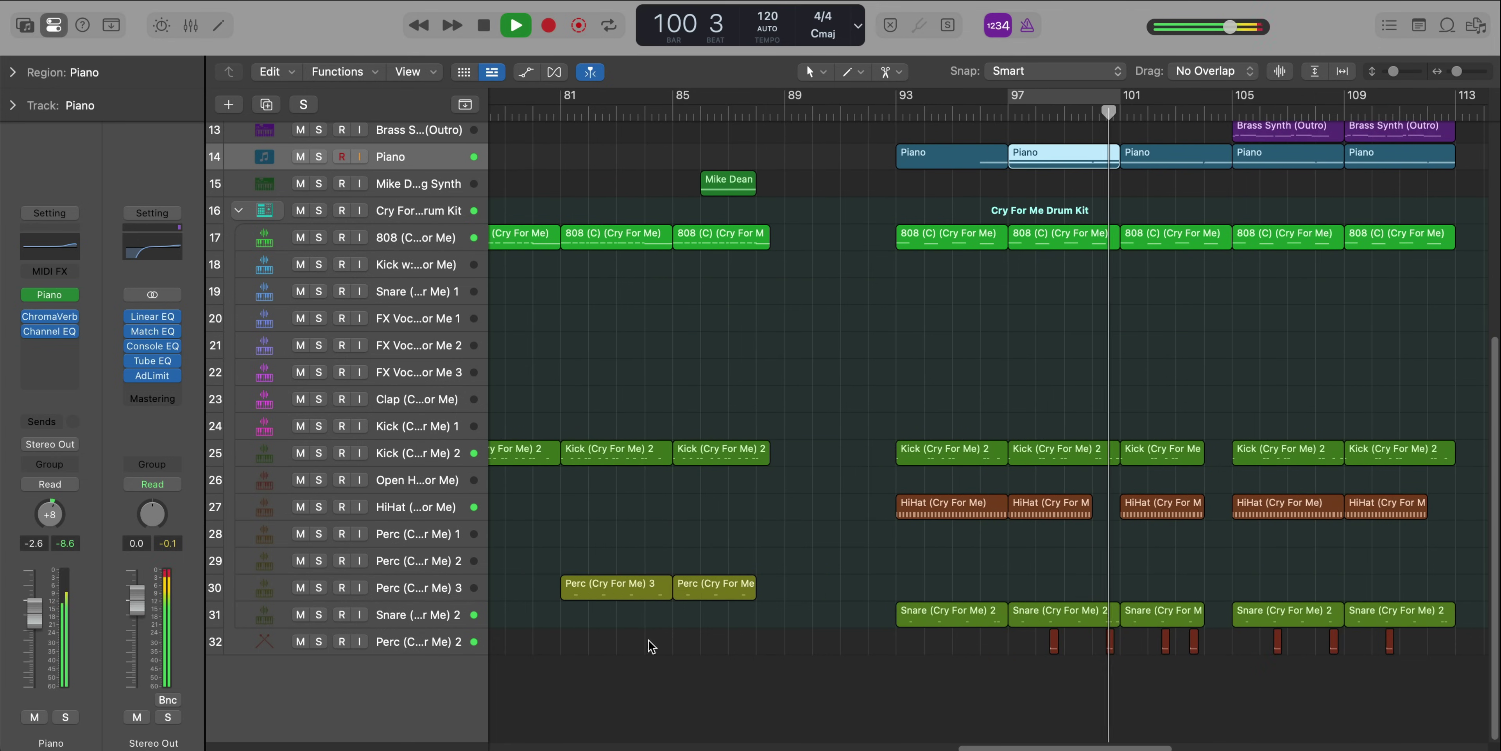
Solo the Perc 2 audio track on track 32, play its hits from bar 98 and clear the solo
click(316, 641)
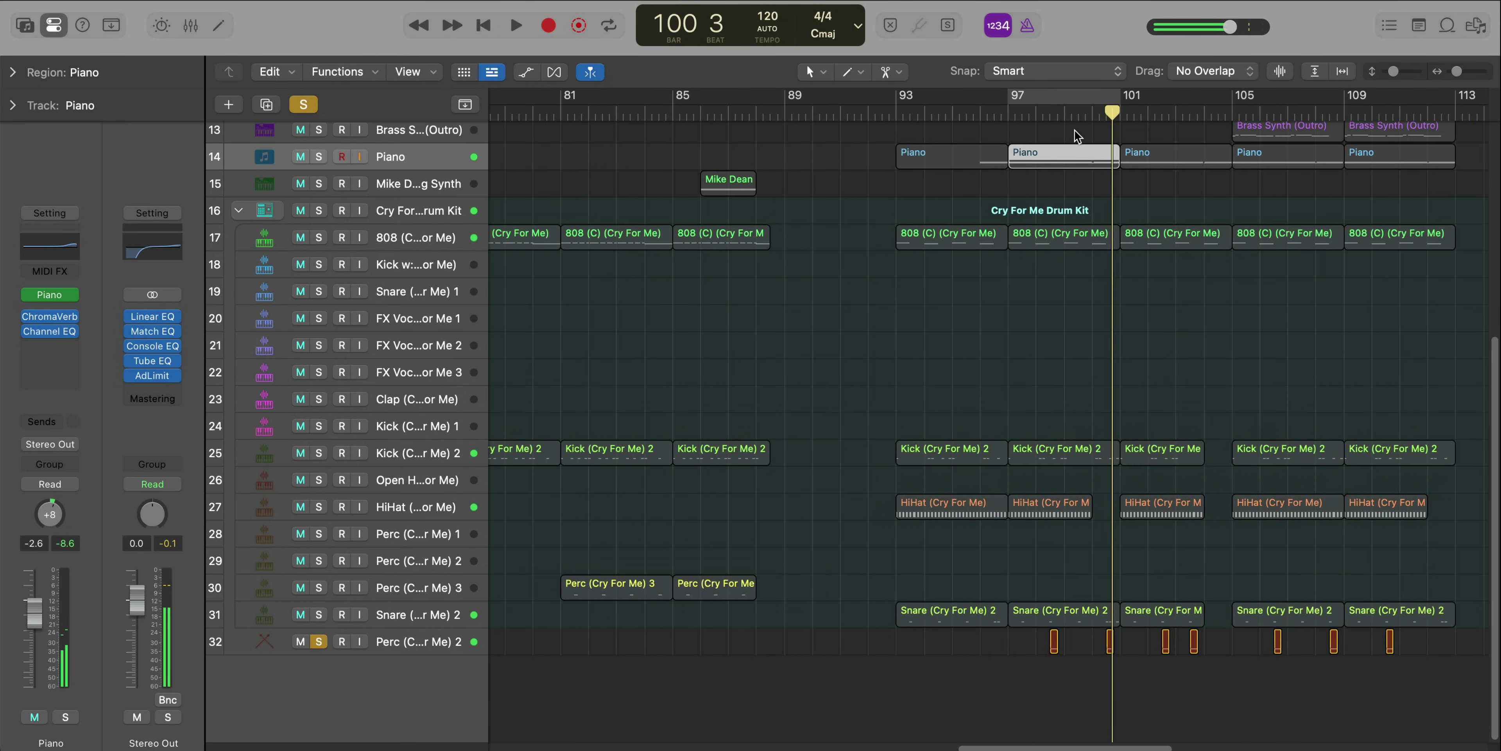
scroll(1041, 301, up, 3)
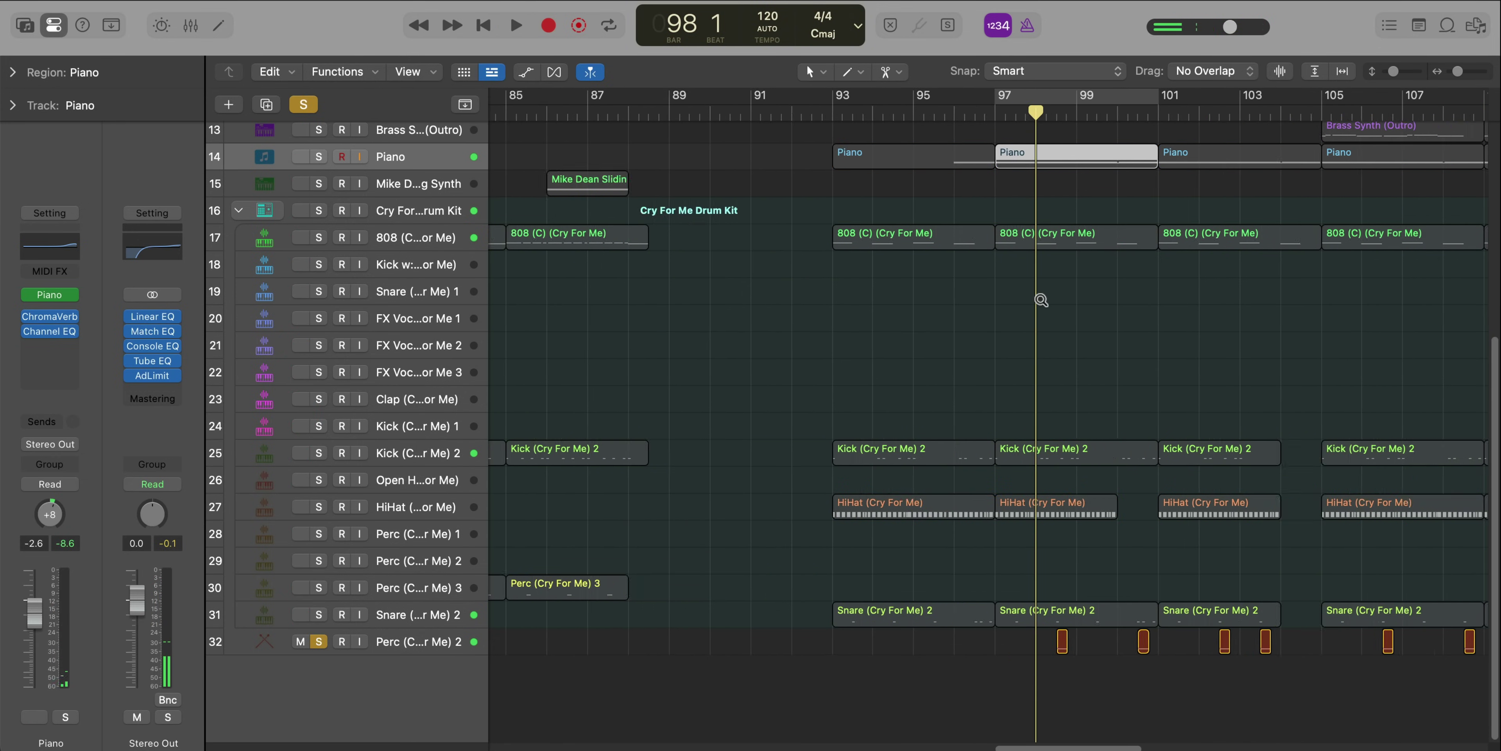
scroll(1063, 335, up, 2)
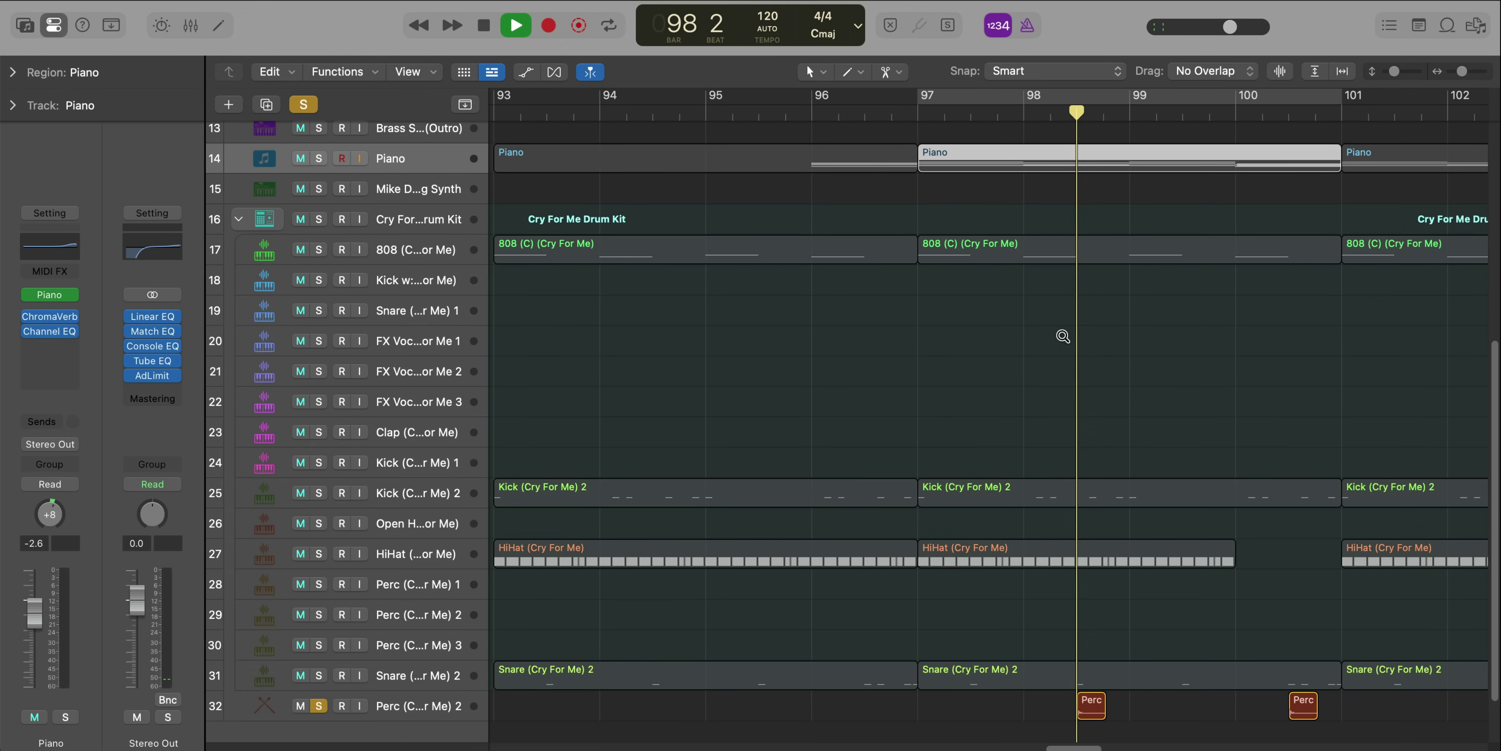
scroll(1175, 621, down, 3)
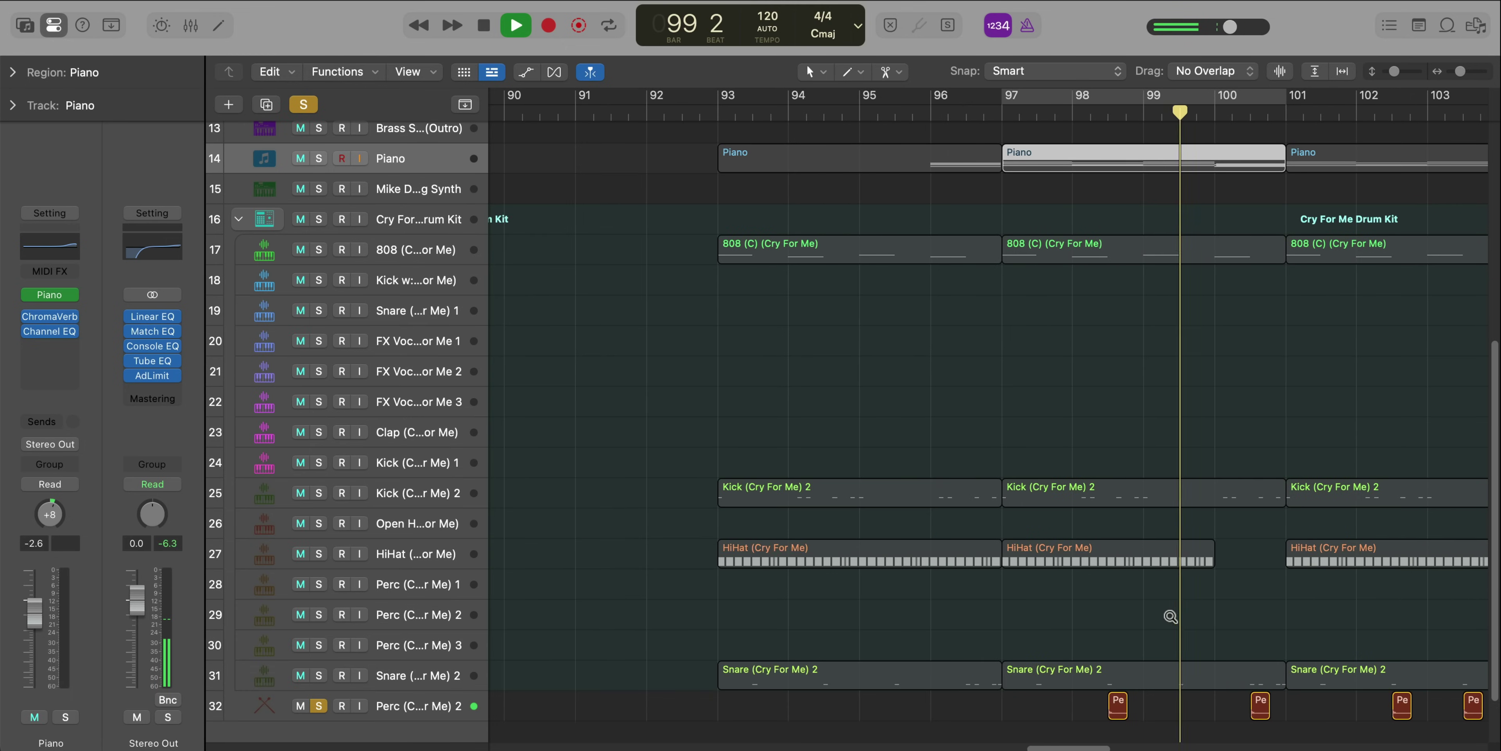
click(319, 656)
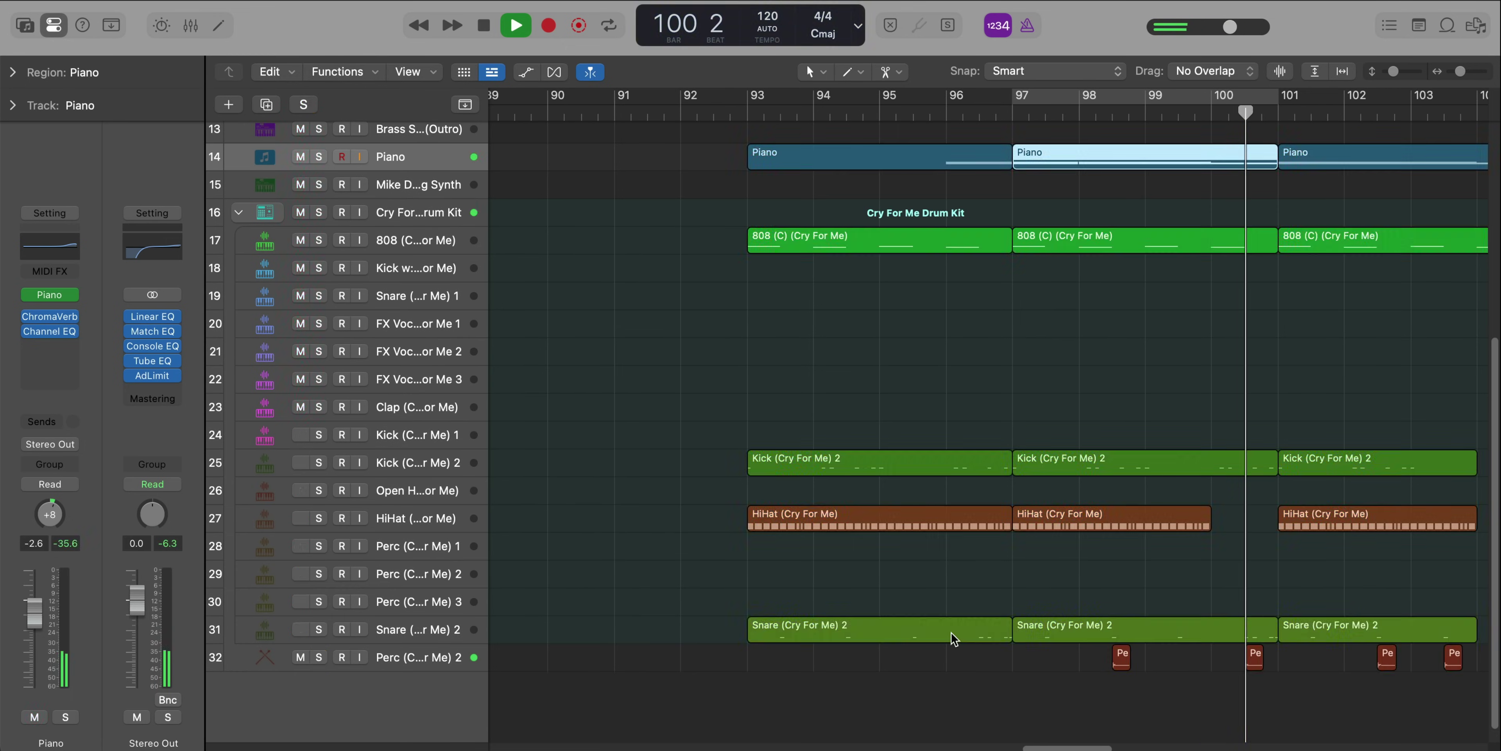
Set the cycle range to bars 105 to 113 and play the final outro section
scroll(1038, 435, down, 5)
scroll(1035, 429, down, 1)
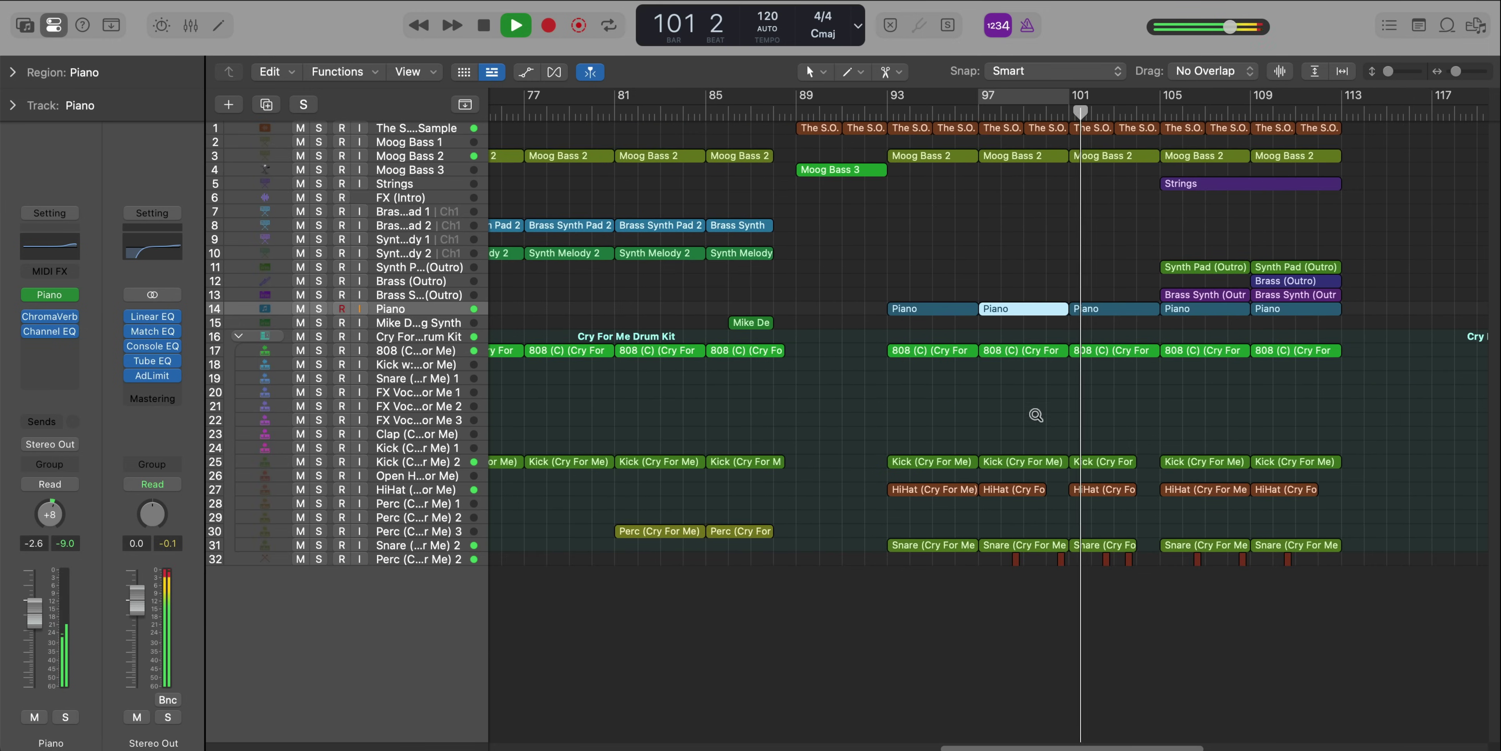
scroll(1035, 417, up, 1)
drag(1159, 102, 1334, 108)
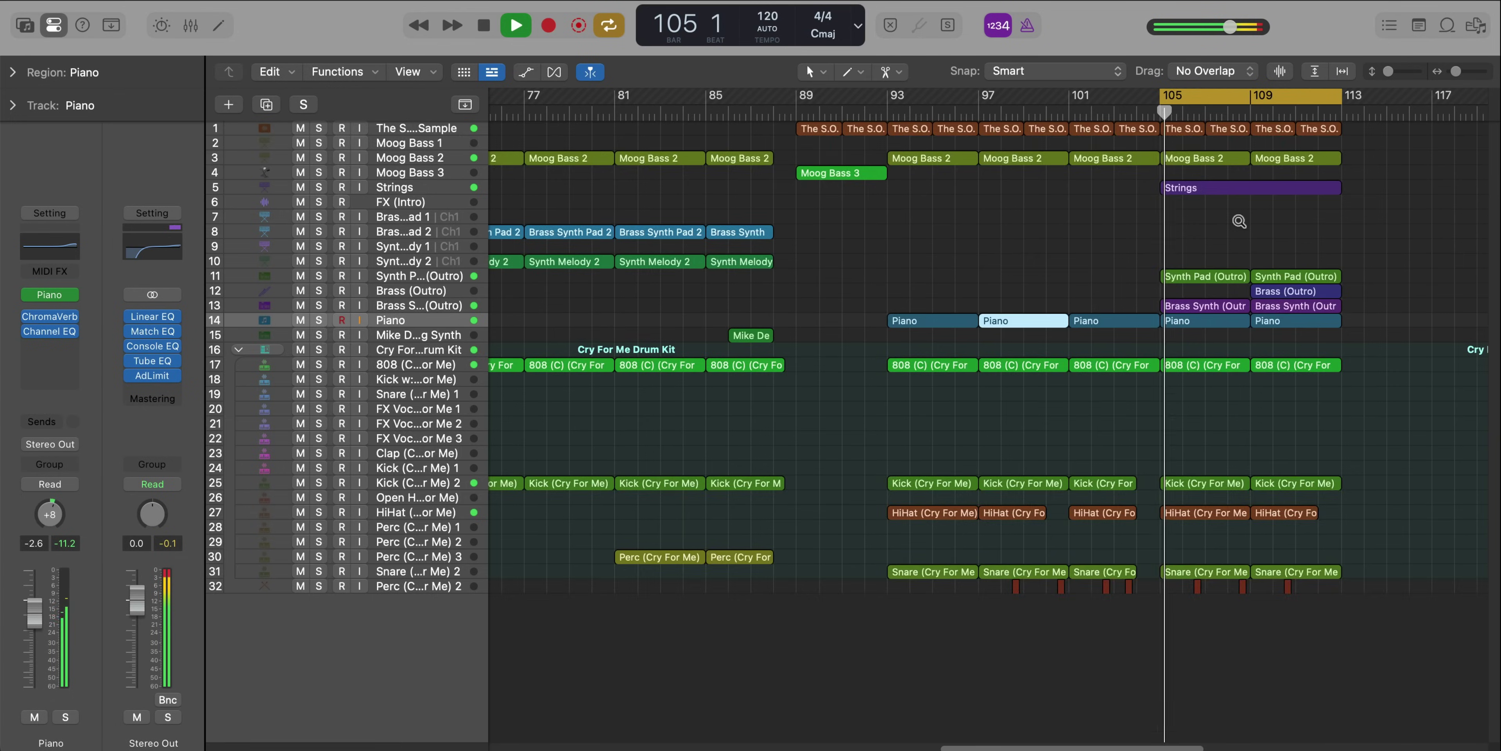
scroll(1240, 221, up, 4)
scroll(1243, 233, down, 4)
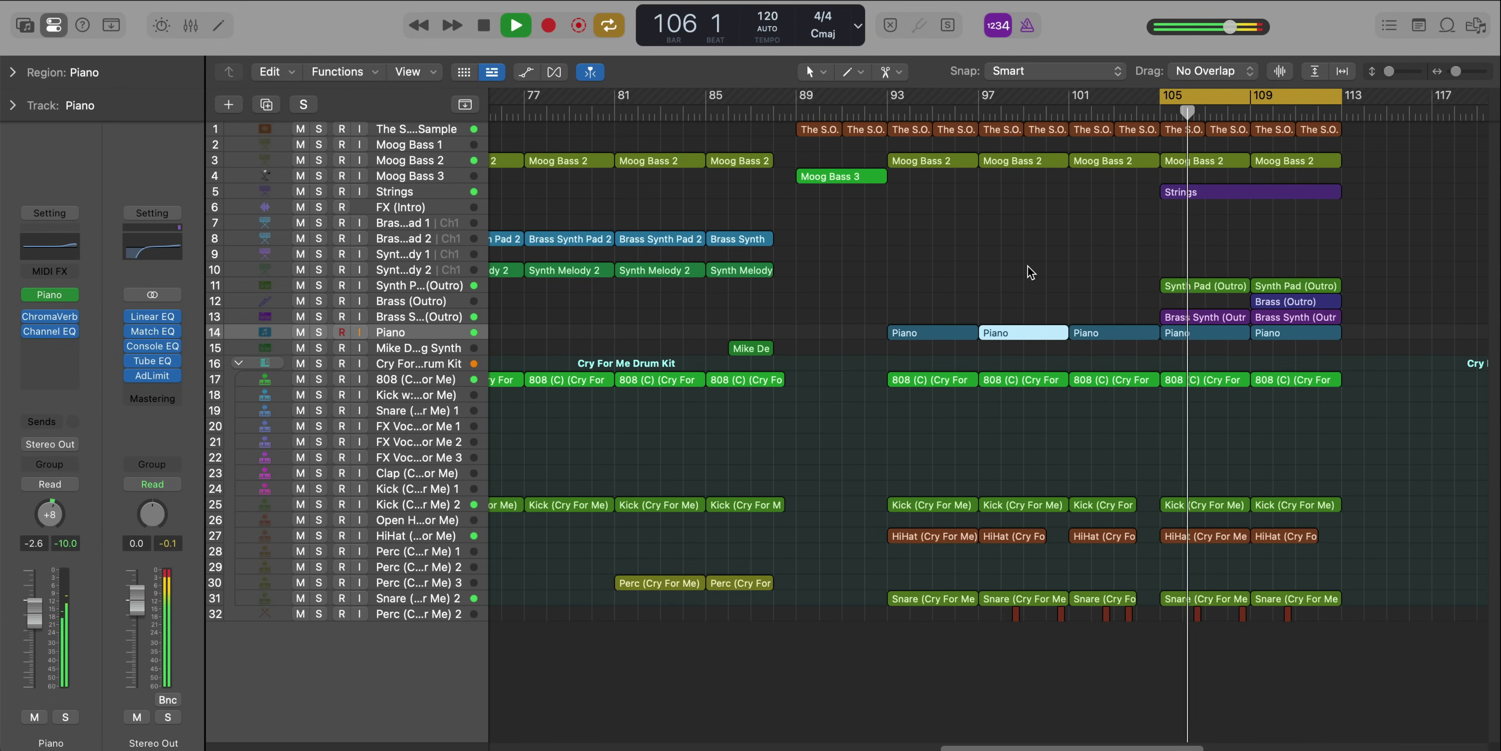
Solo the Strings track and play its outro region while examining its notes
click(319, 192)
scroll(1224, 202, up, 2)
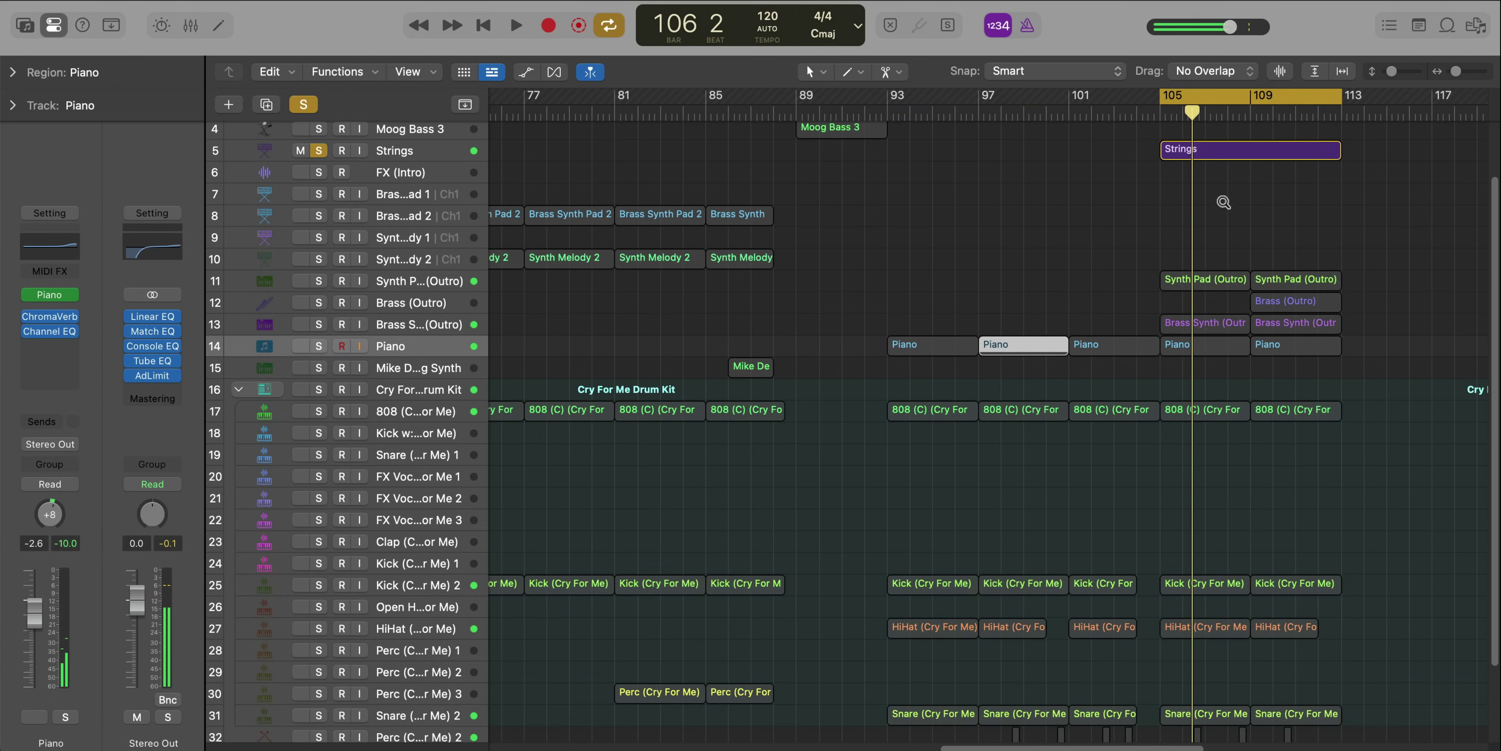
double_click(1235, 153)
key(space)
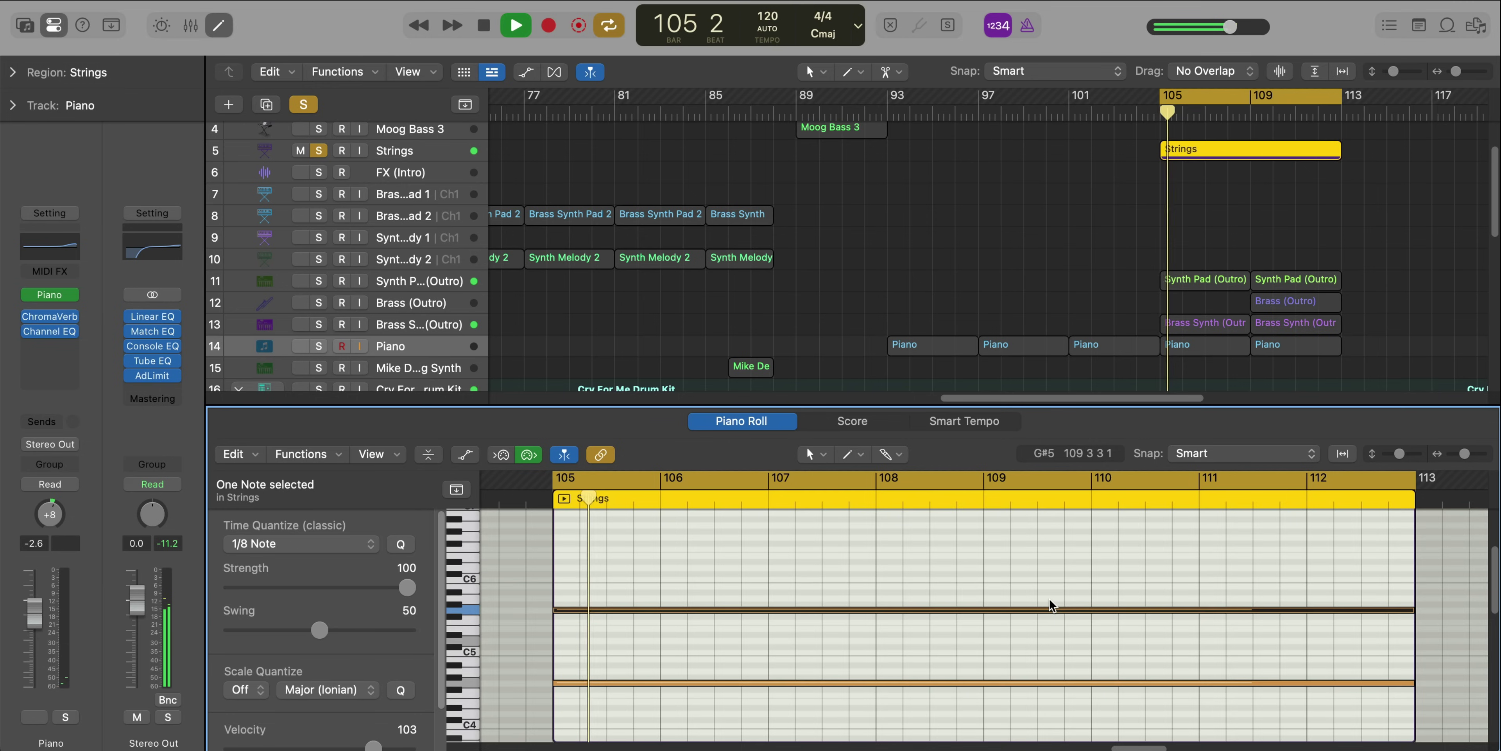
View the Strings track's Retro Synth with the Bright Strings preset and resume playback
click(412, 156)
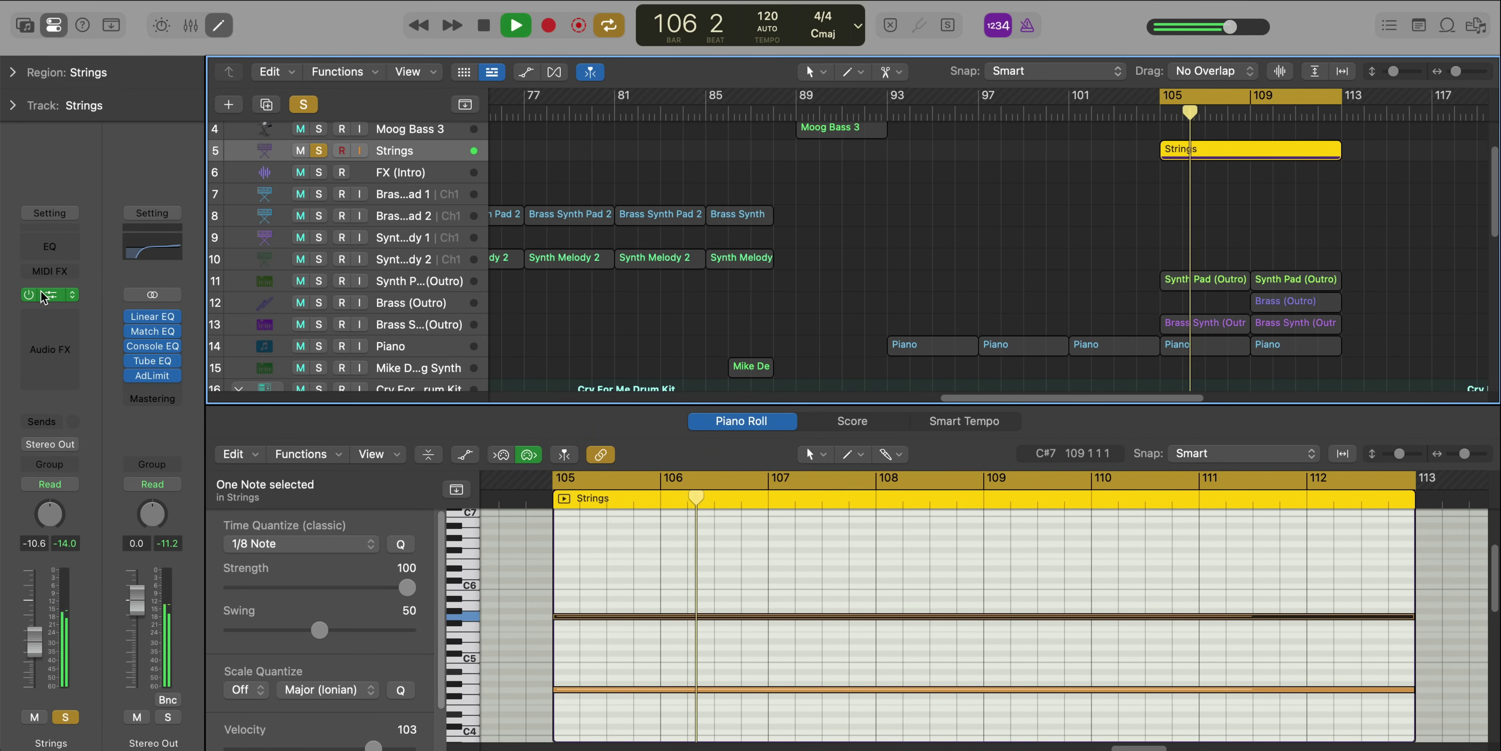
key(space)
click(51, 296)
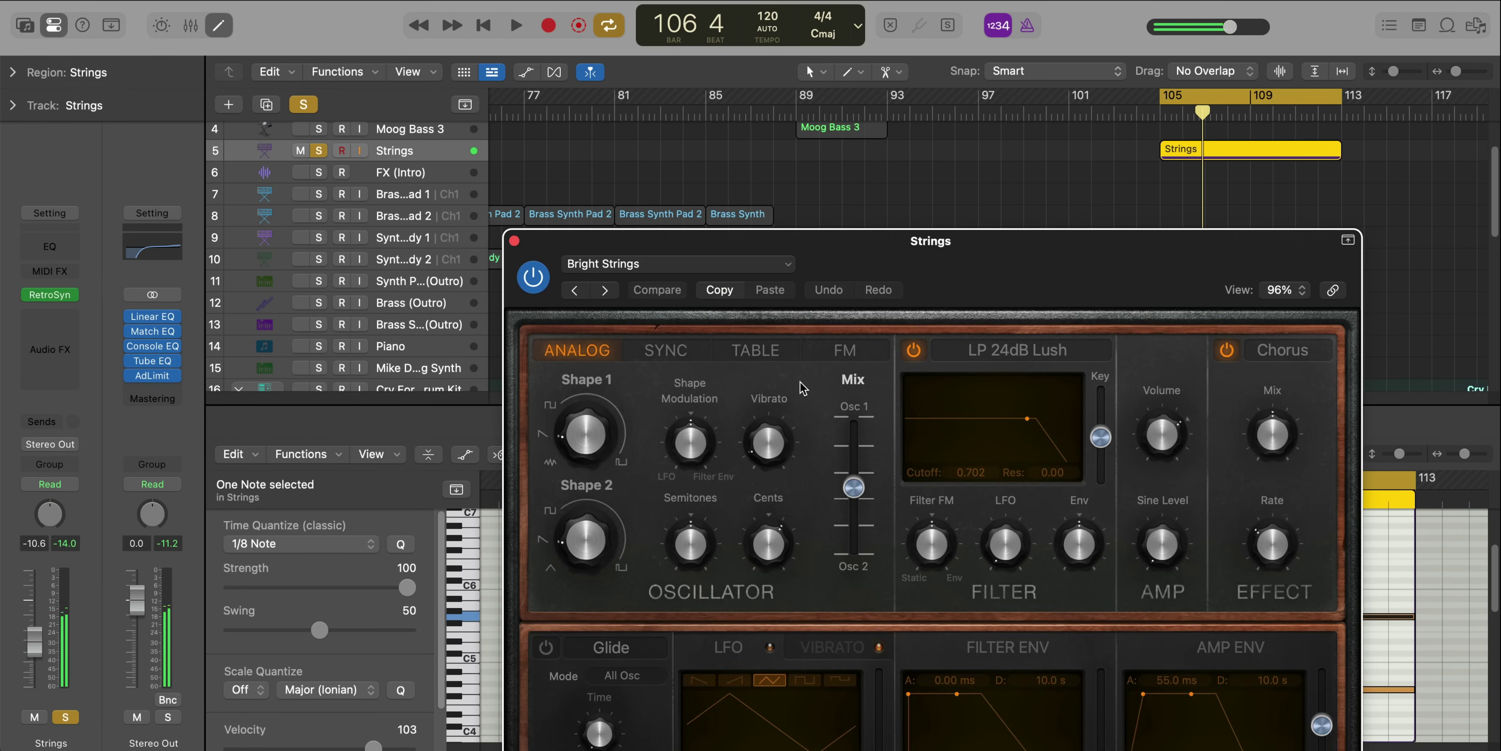
drag(1037, 285, 987, 156)
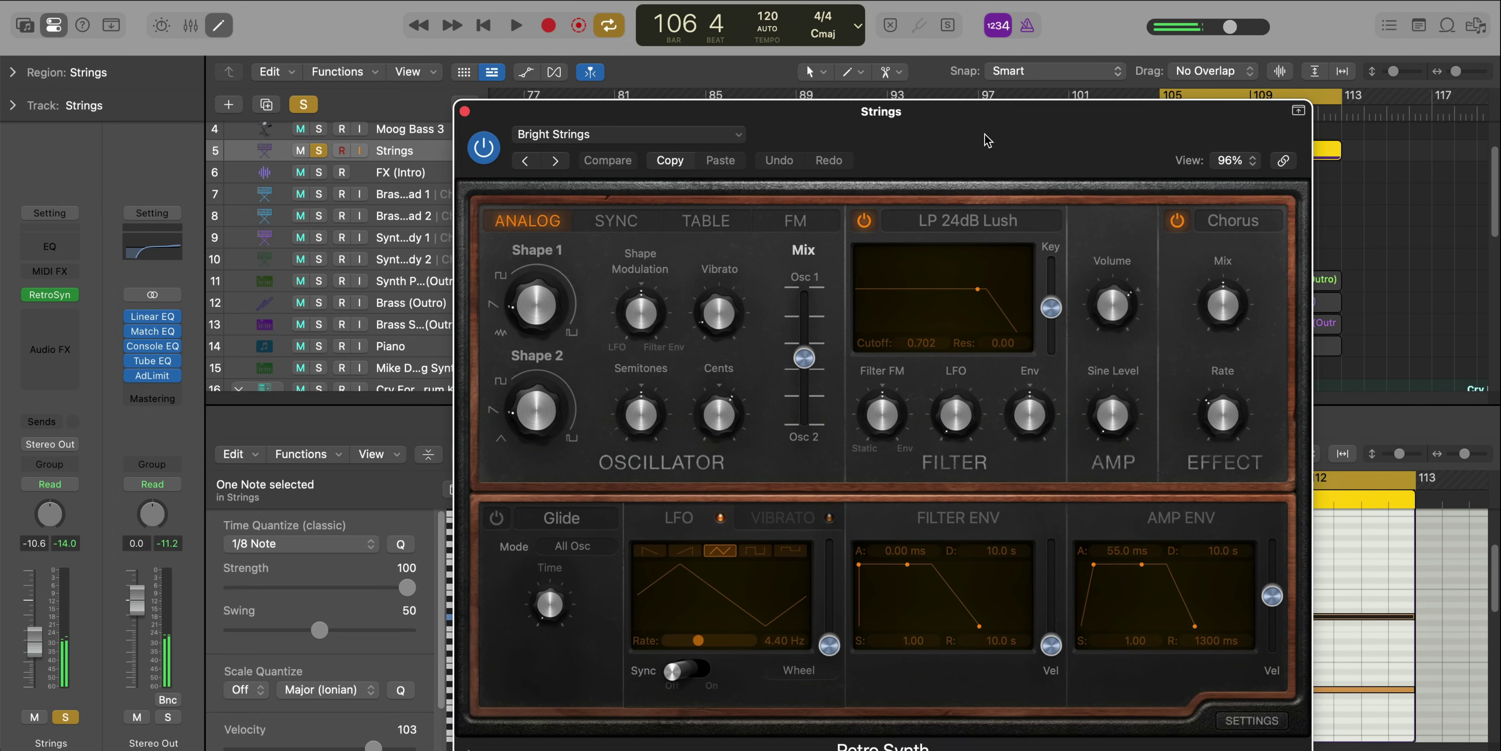
click(464, 113)
key(space)
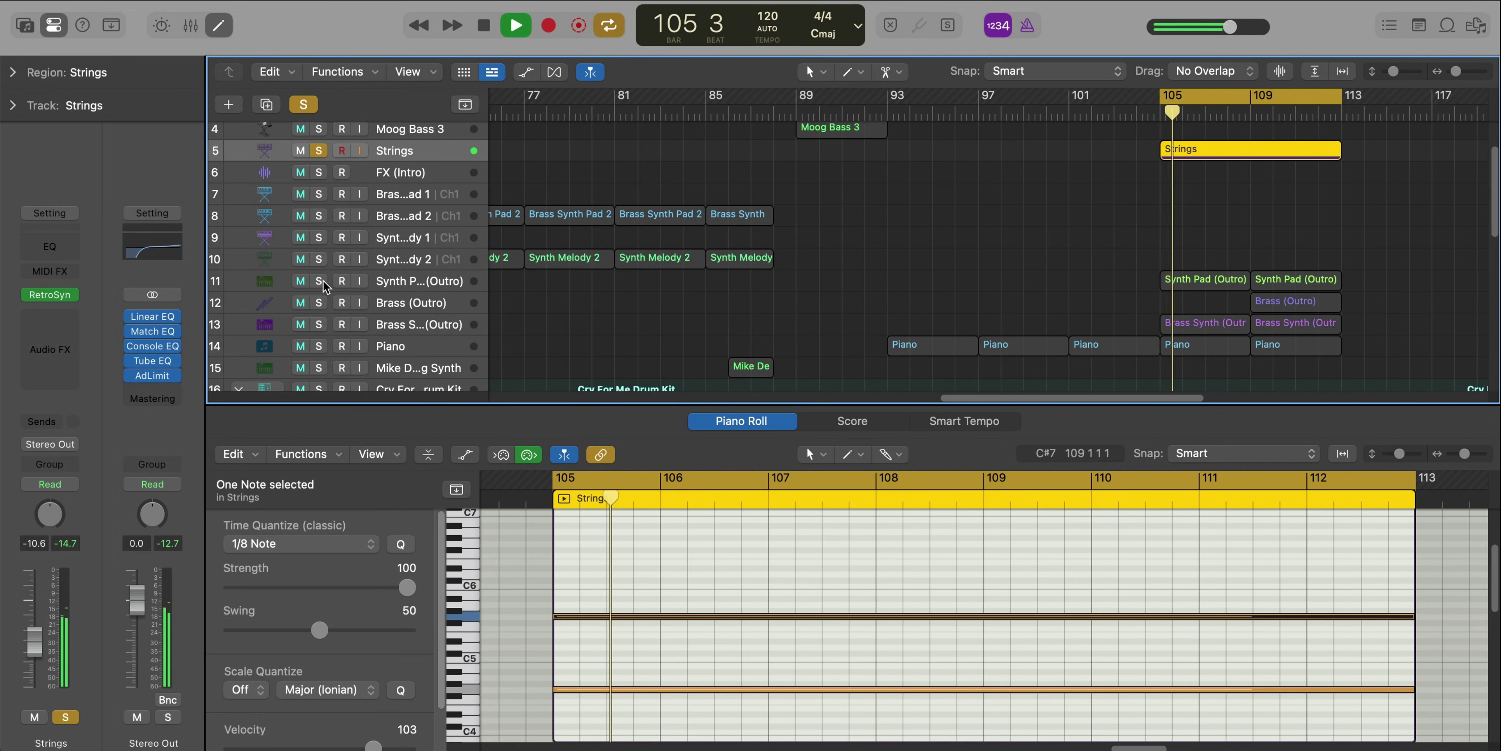
Solo the Synth Pad (Outro) along with the Strings and examine the notes of its regions
click(322, 283)
key(super+Down)
key(super+Down)
click(1196, 352)
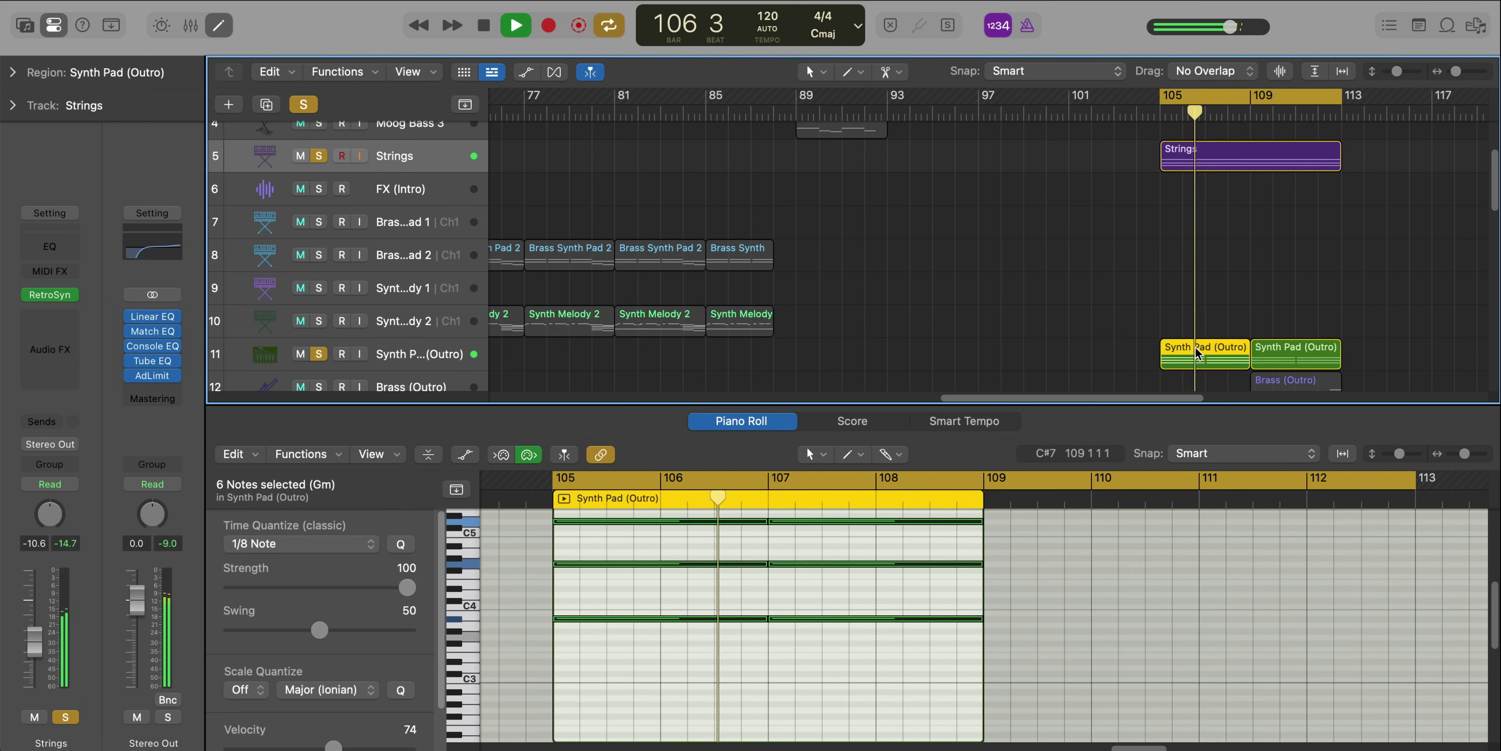
scroll(976, 611, up, 1)
click(398, 351)
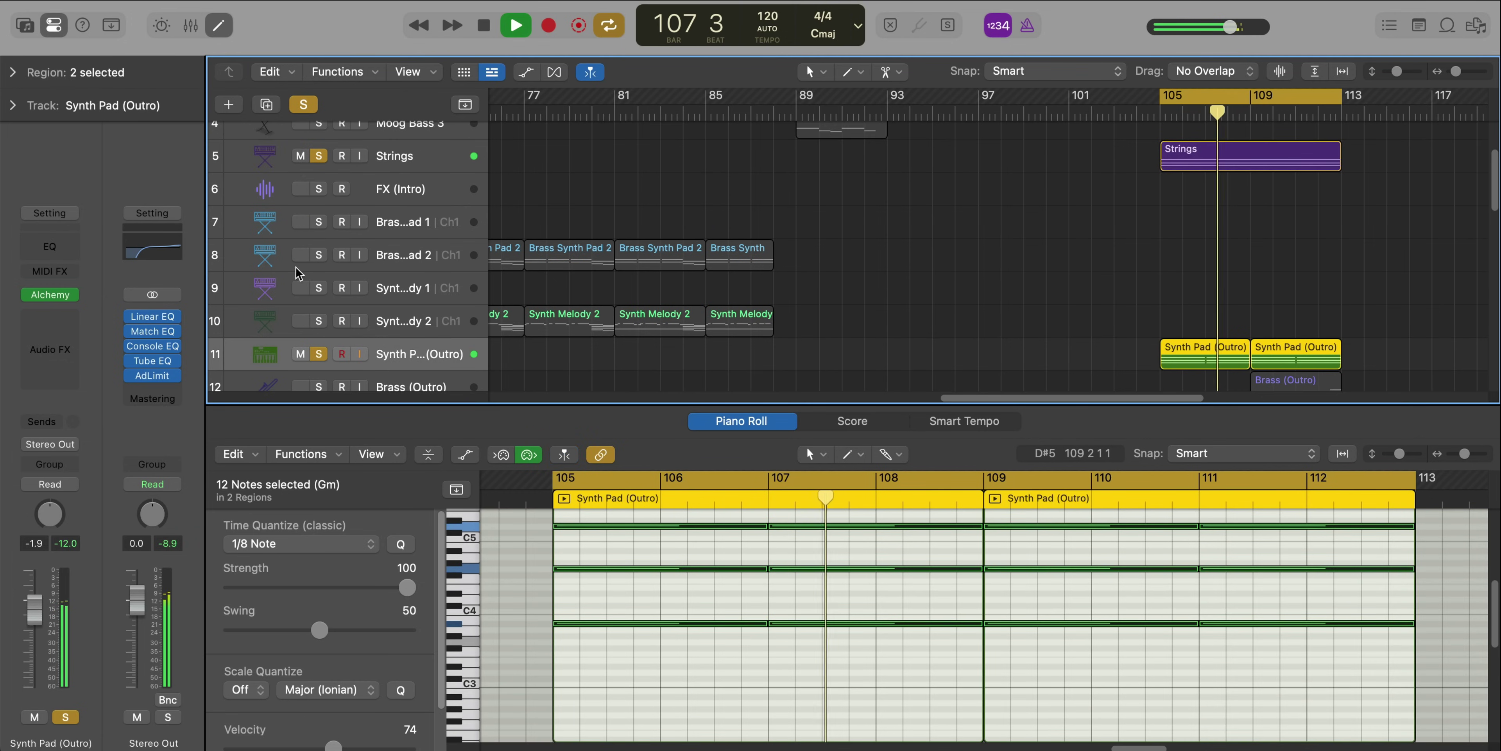
Clear the Strings solo and view the Synth Pad (Outro)'s Alchemy instrument with the Analog Silk preset
click(328, 157)
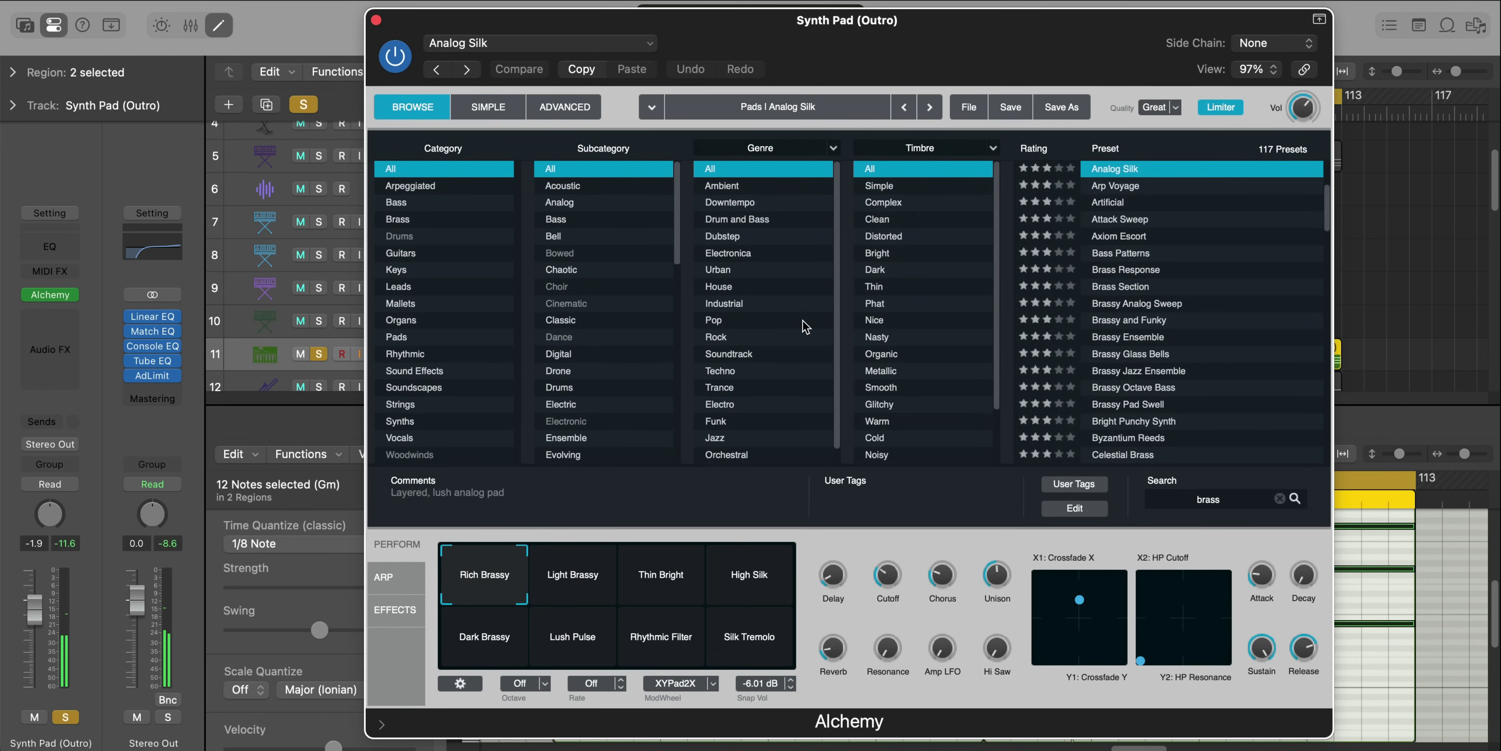
click(376, 21)
scroll(991, 256, down, 5)
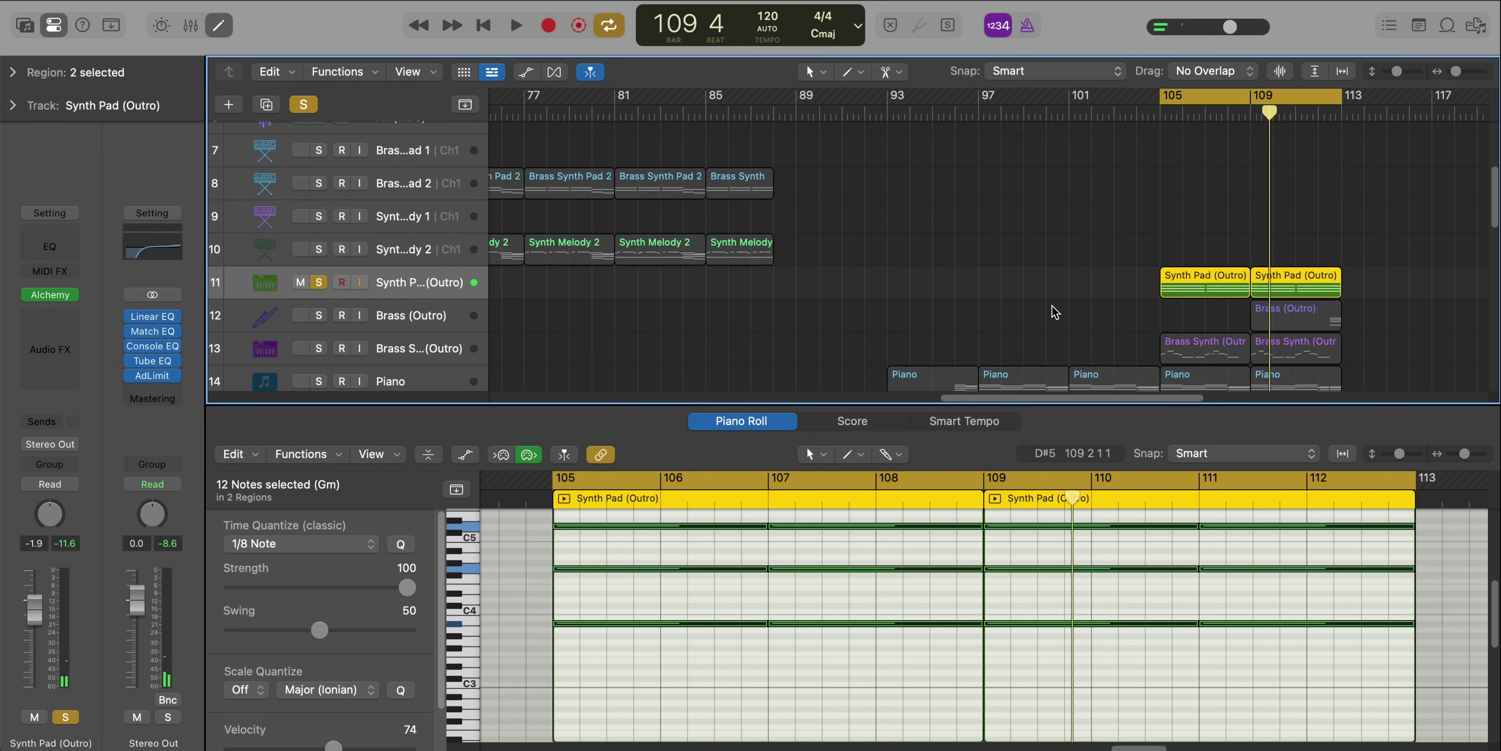
Solo only the Brass Synth (Outro) track and play its regions from bar 105 while examining their notes
click(318, 269)
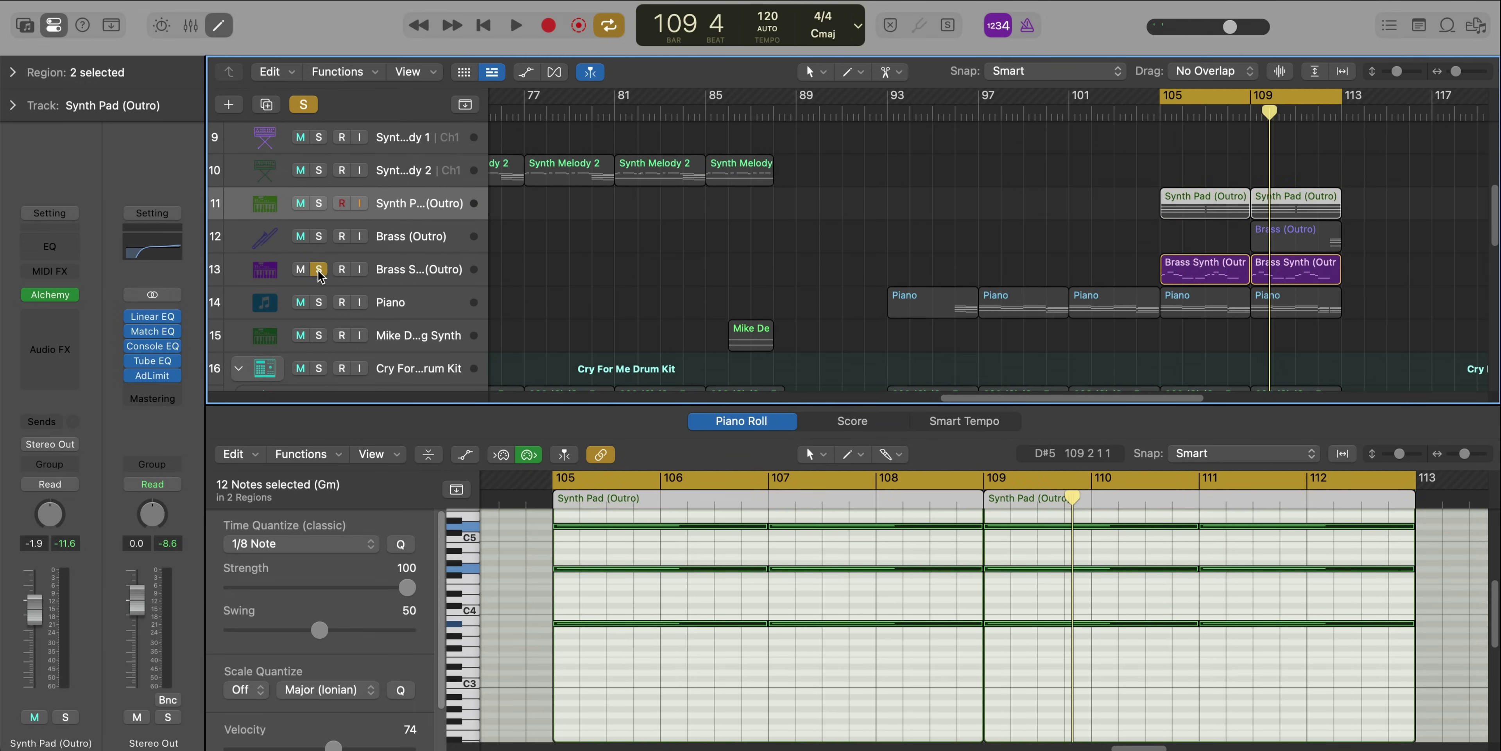
click(423, 262)
key(space)
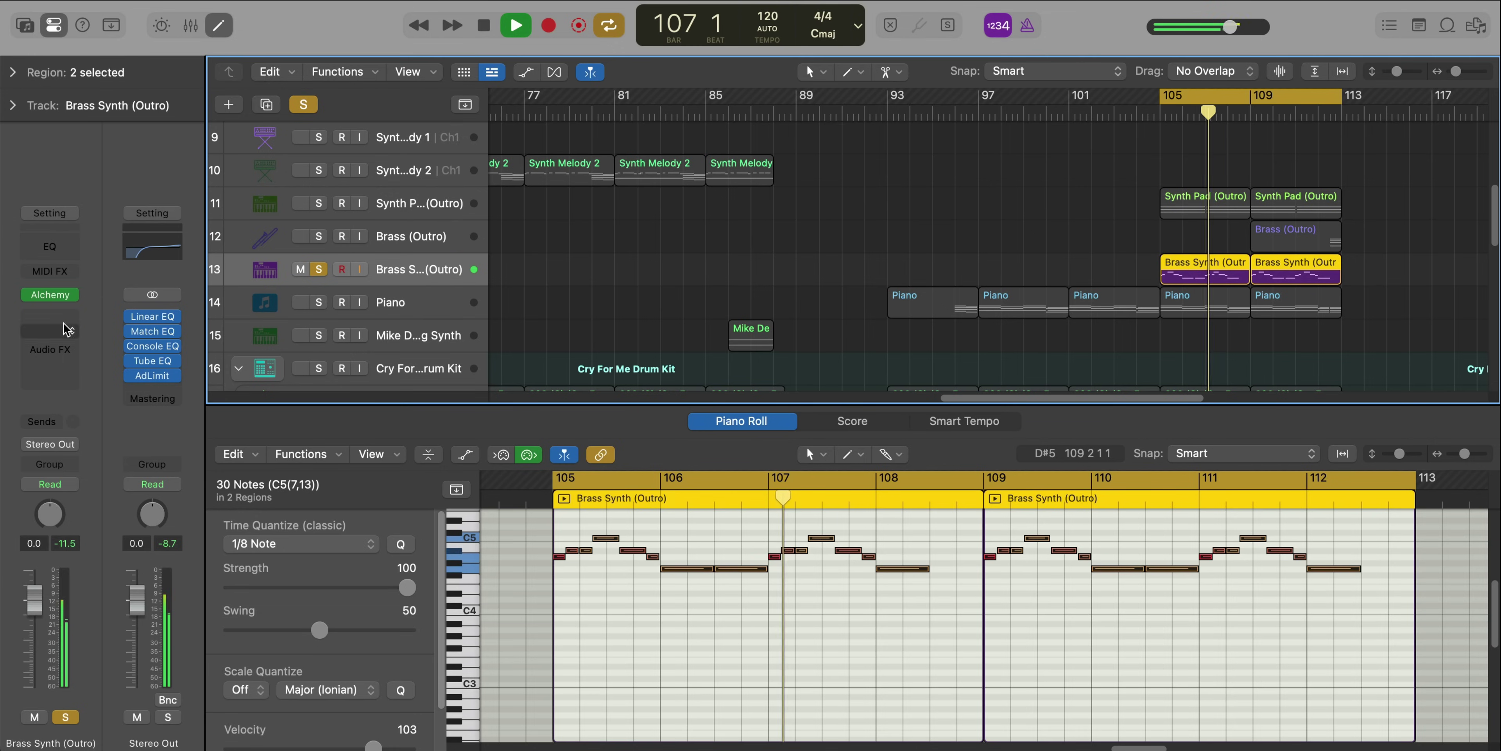
Stop playback, view the Brass Synth (Outro)'s Alchemy instrument with the Brass Response preset and replay its part
key(space)
click(44, 296)
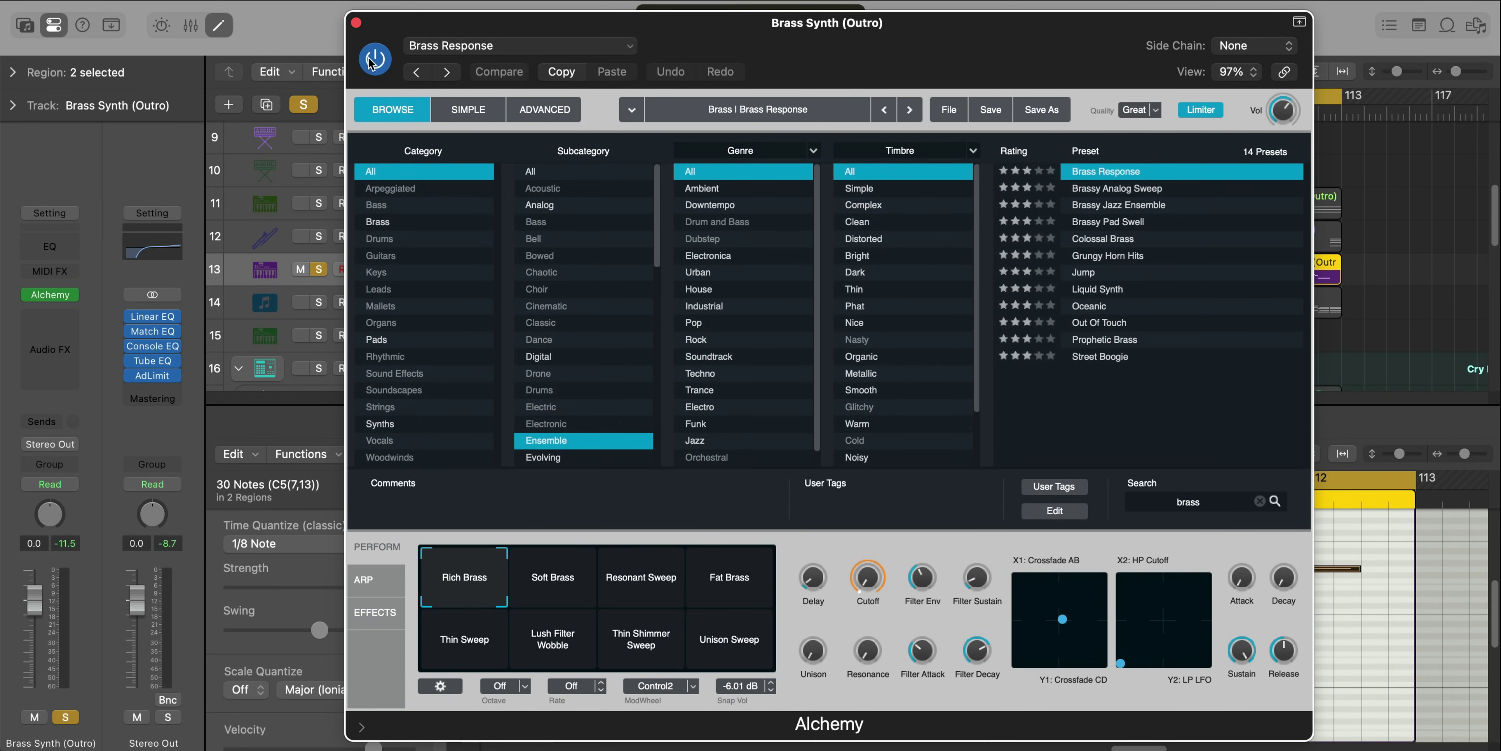
click(355, 24)
key(space)
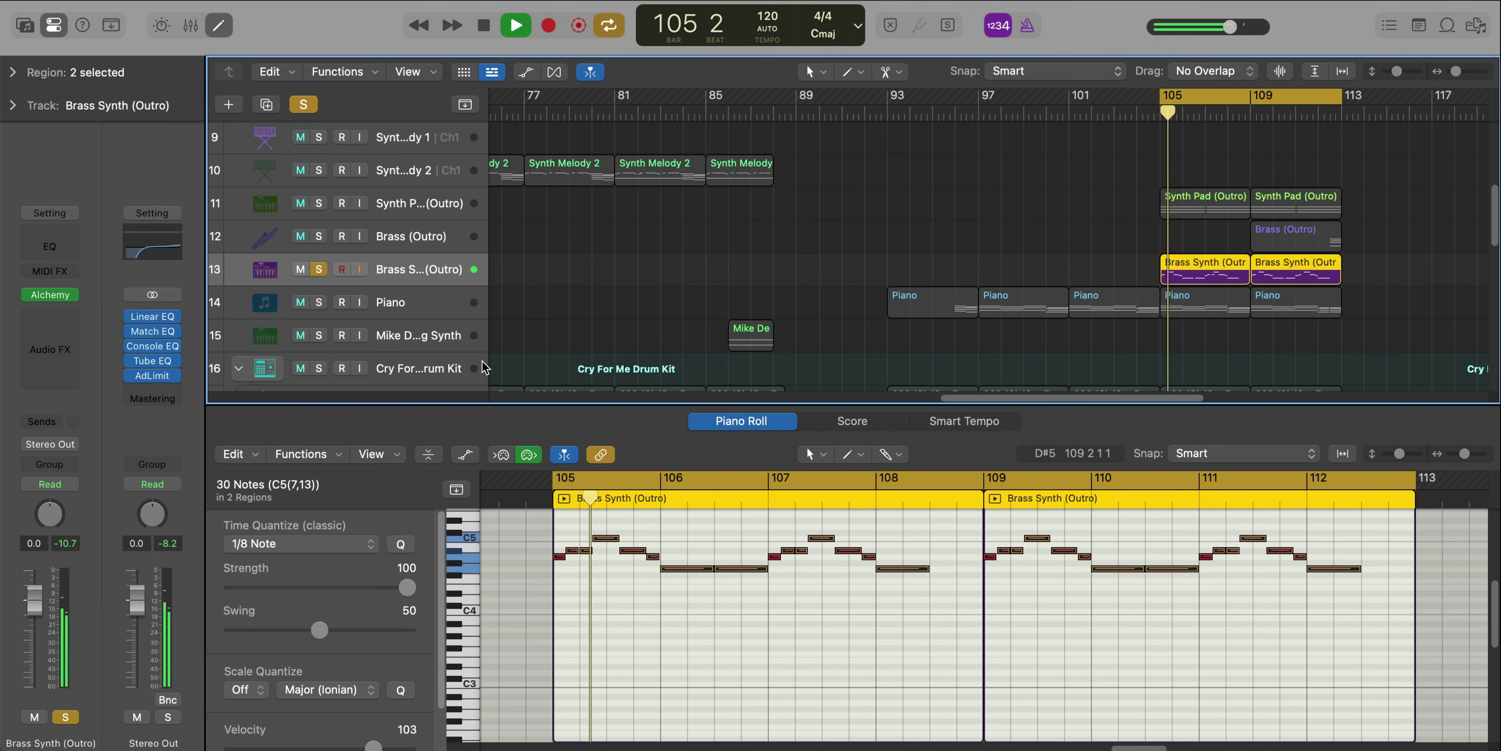
Set the cycle range to bars 112 to 113, solo only the Brass (Outro) and examine its notes during playback
key(space)
drag(1318, 100, 1350, 109)
alt+click(318, 236)
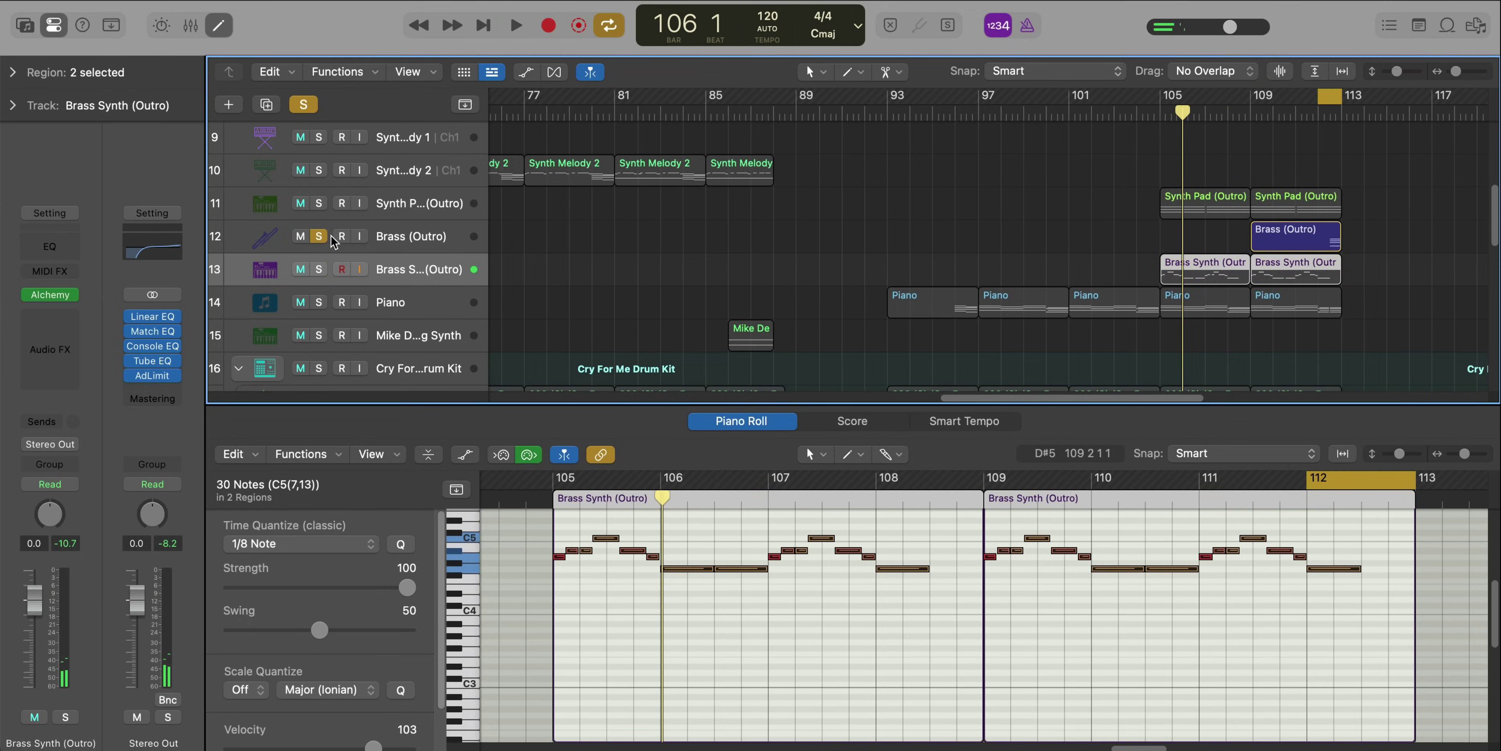
key(space)
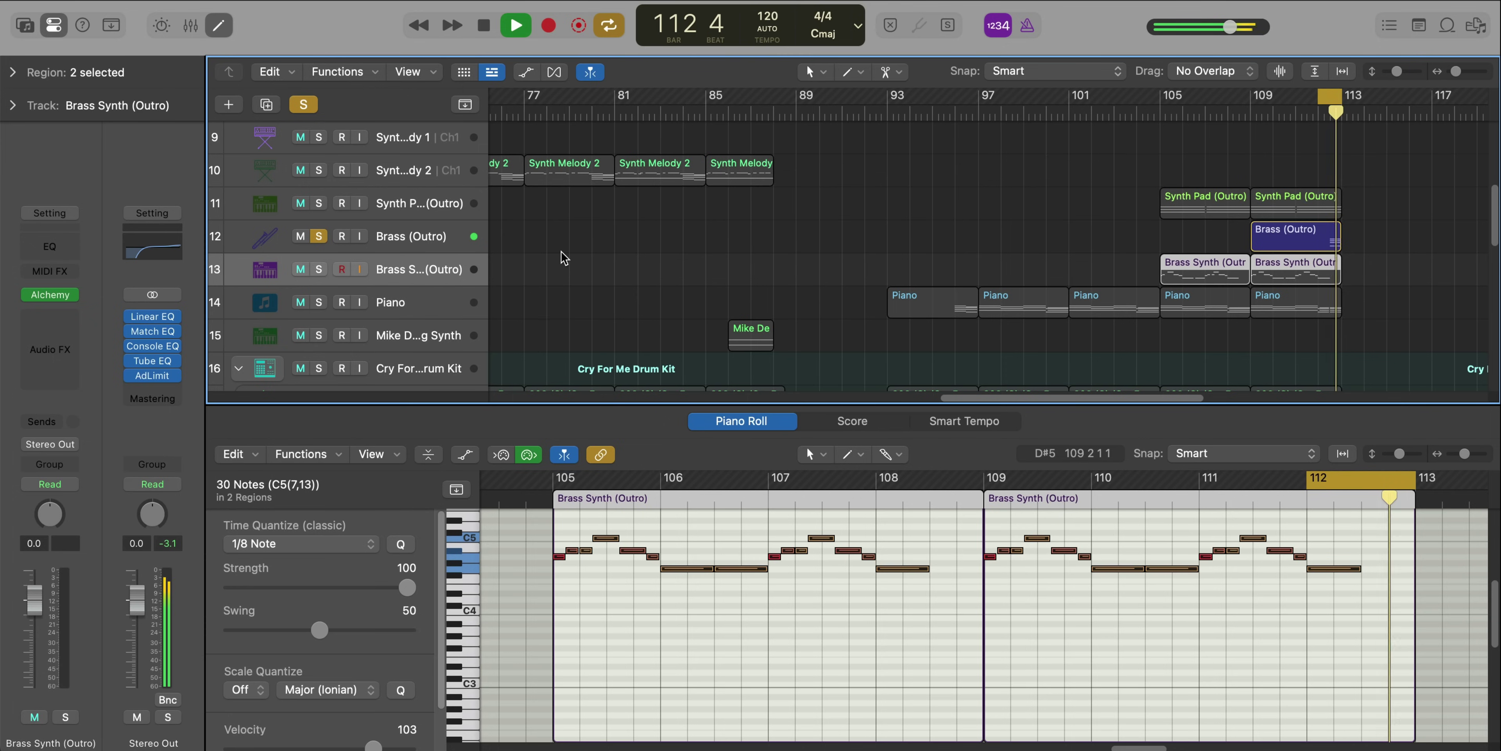
click(410, 238)
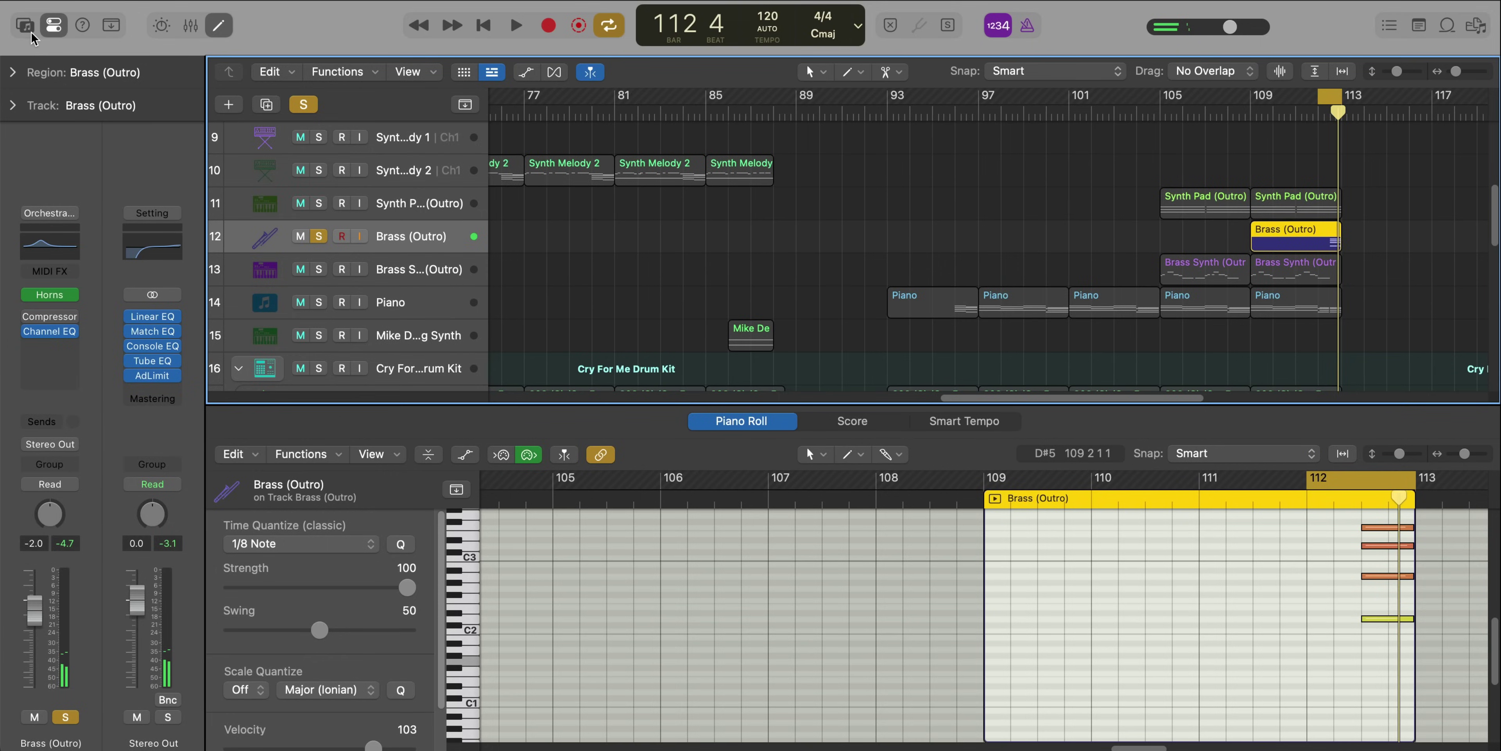
Locate the Brass (Outro)'s Orchestra Trombone Section patch in the library under Legacy, Jam Pack Symphony Orchestra, Horns
click(26, 26)
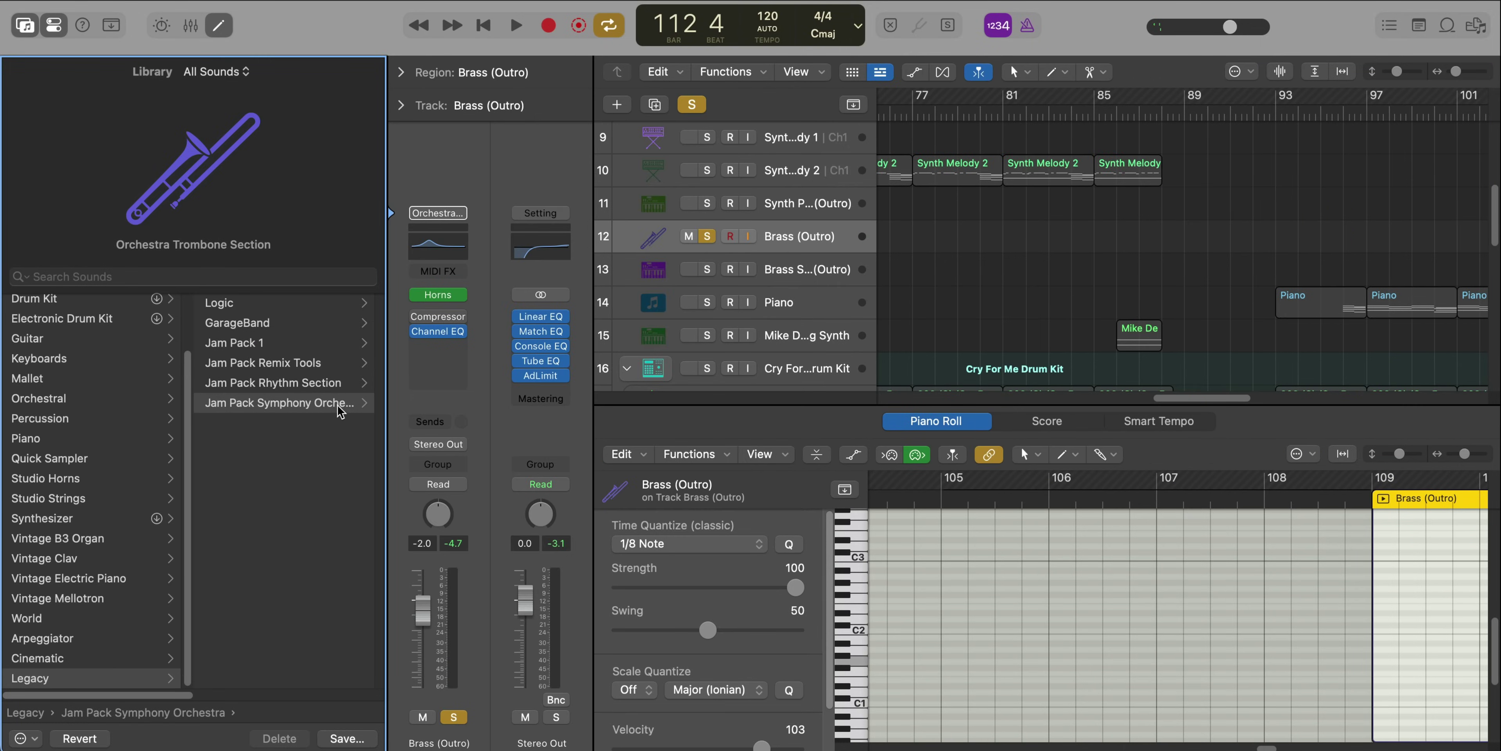
click(341, 411)
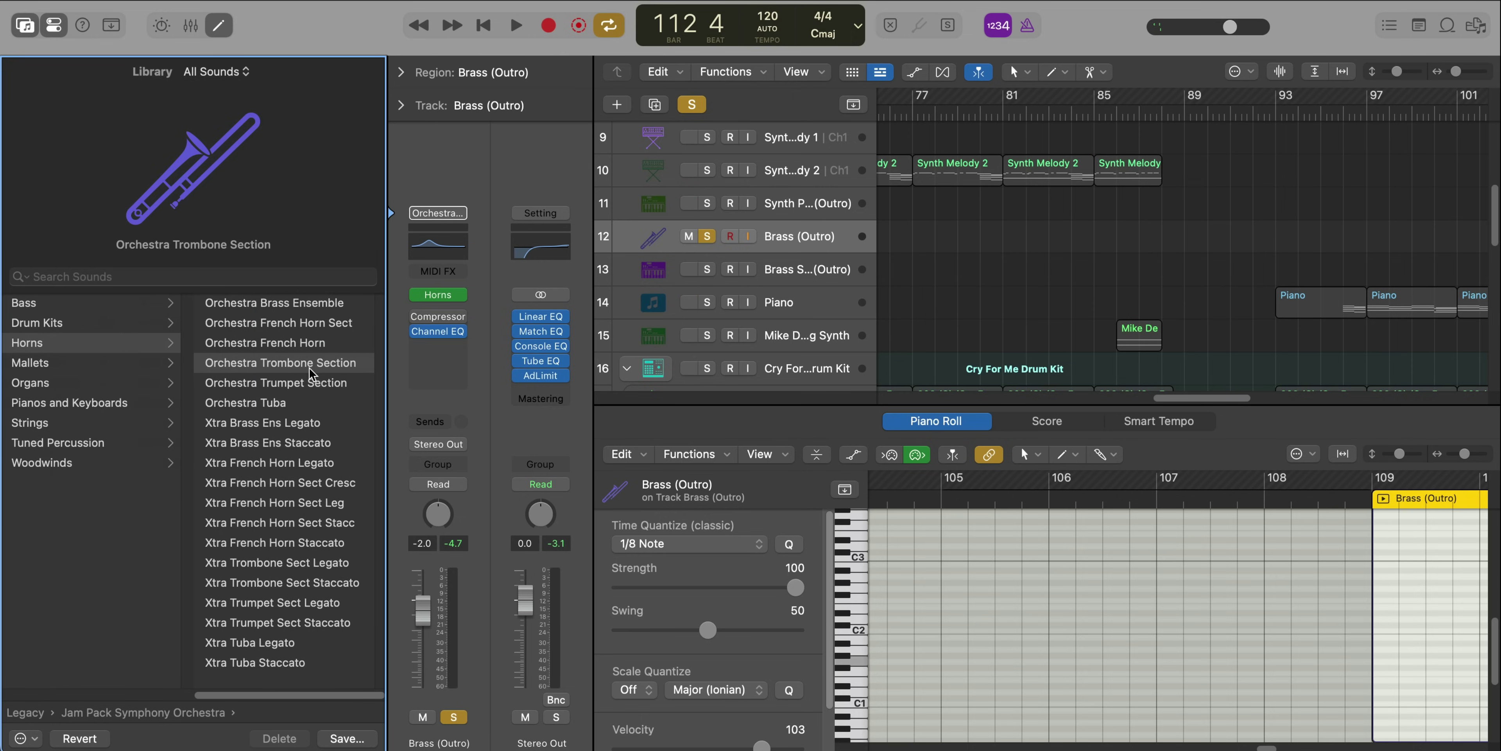
click(26, 26)
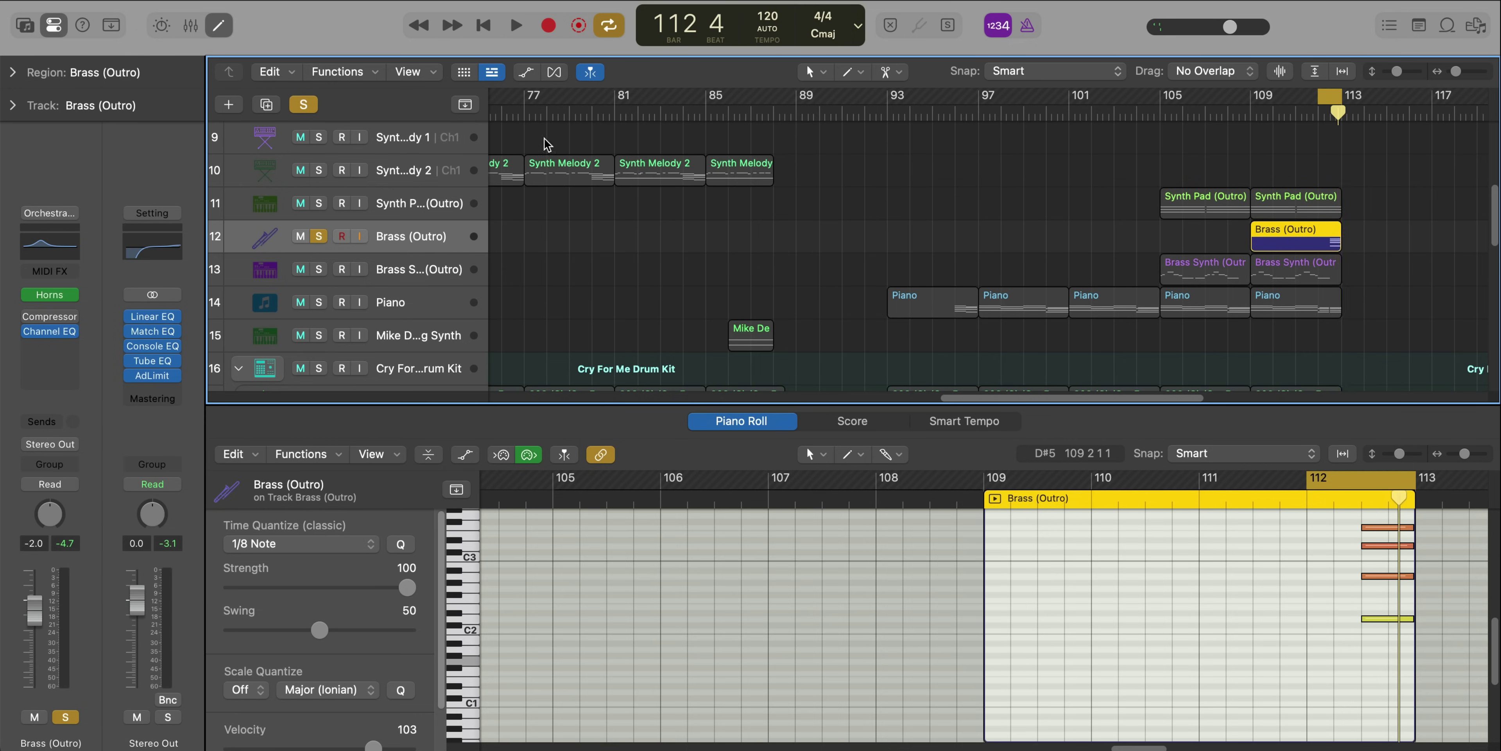
Close the note editor, set the cycle range to bars 109 to 113, and play the outro's ending with solos cleared
key(e)
drag(1255, 95, 1339, 100)
key(space)
click(319, 237)
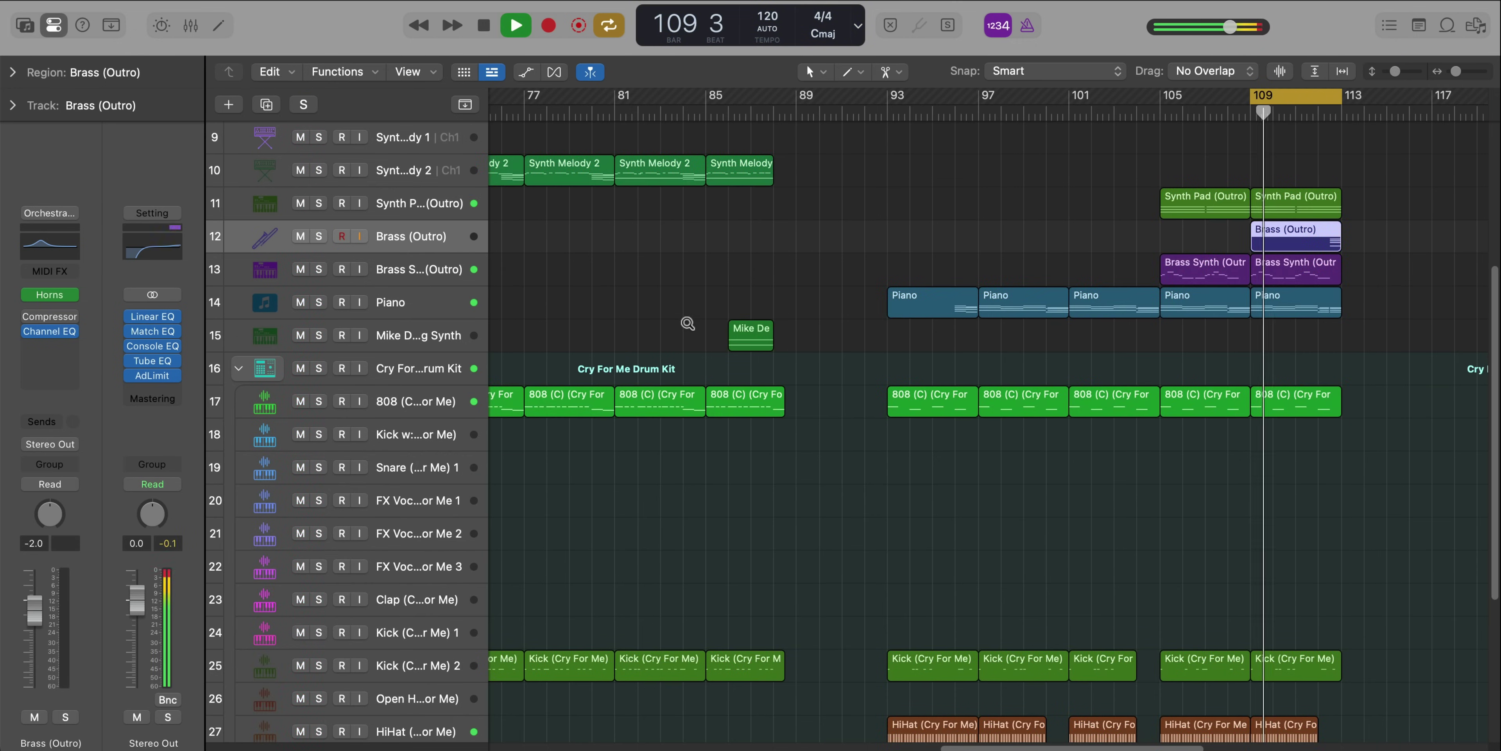
scroll(830, 325, down, 4)
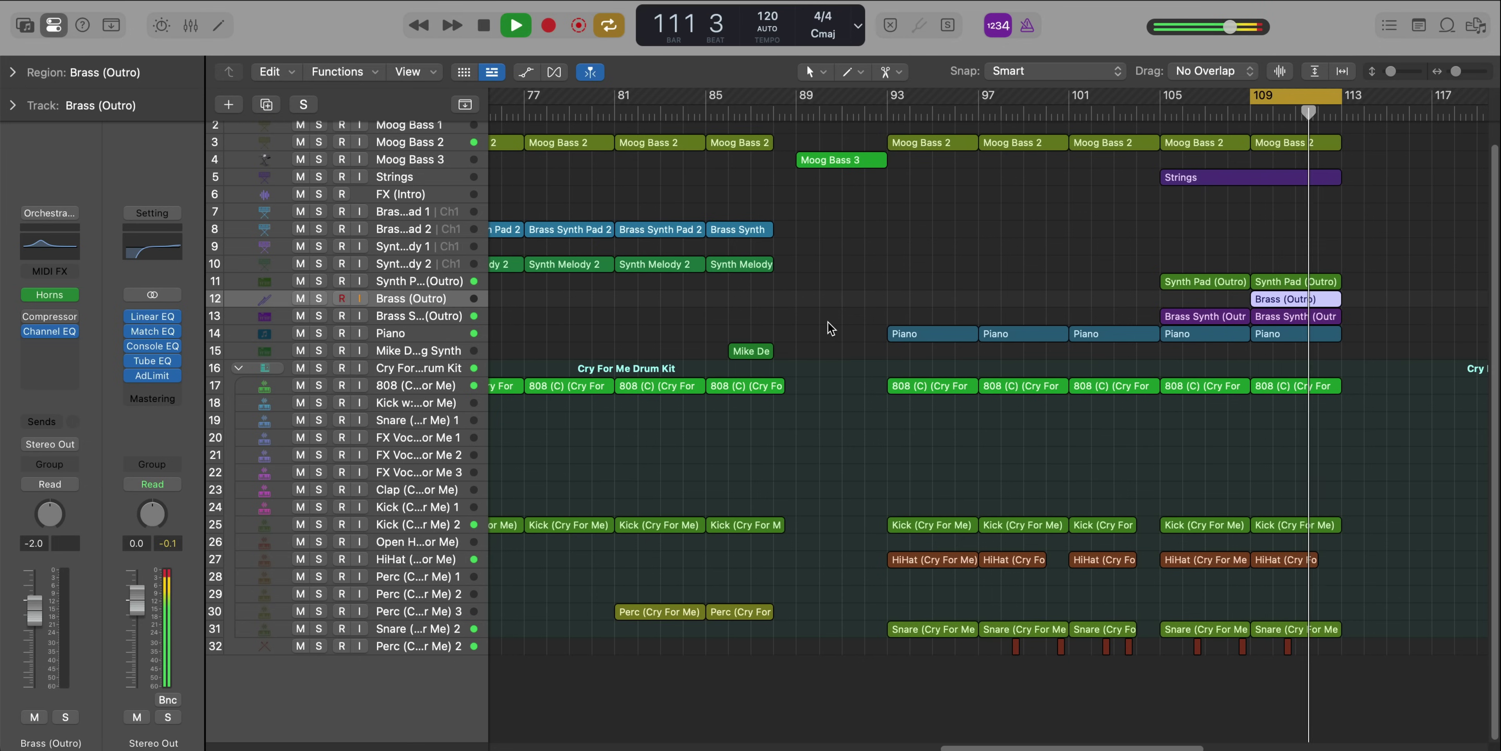
click(832, 328)
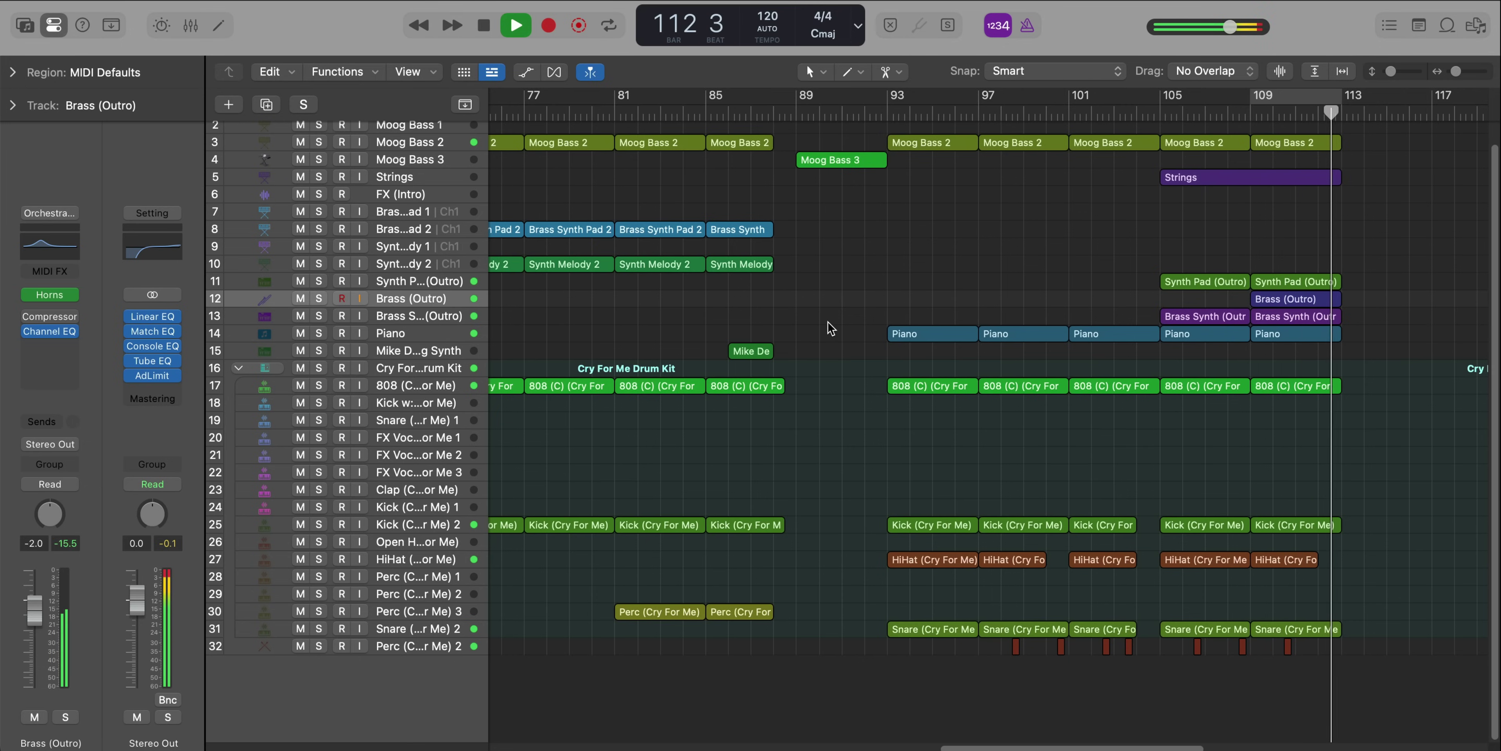